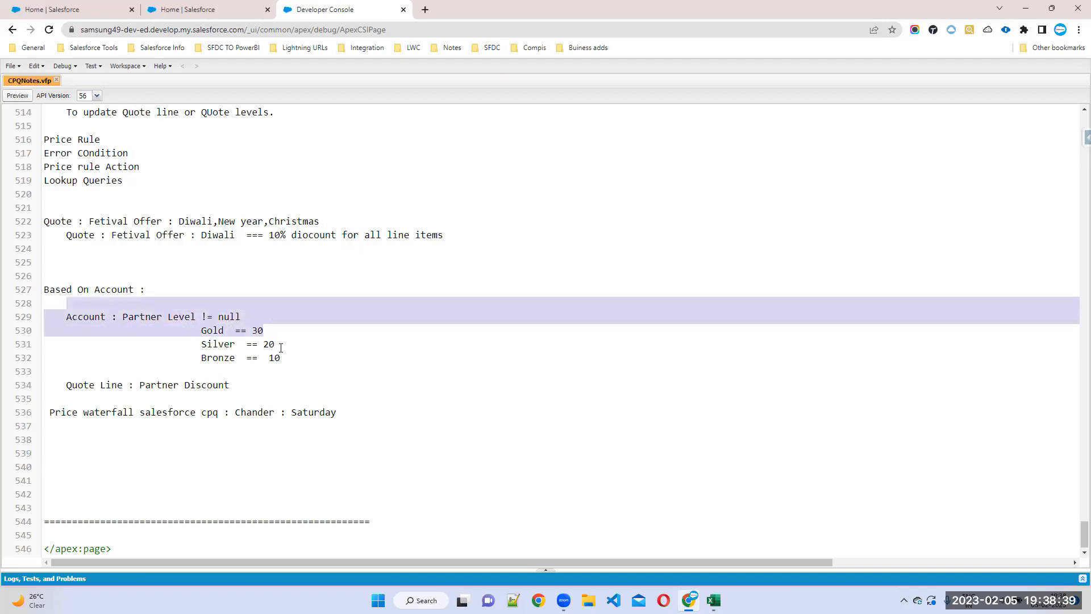
{"action": "left_click_drag", "start_coordinate": [278, 345], "coordinate": [153, 315]}
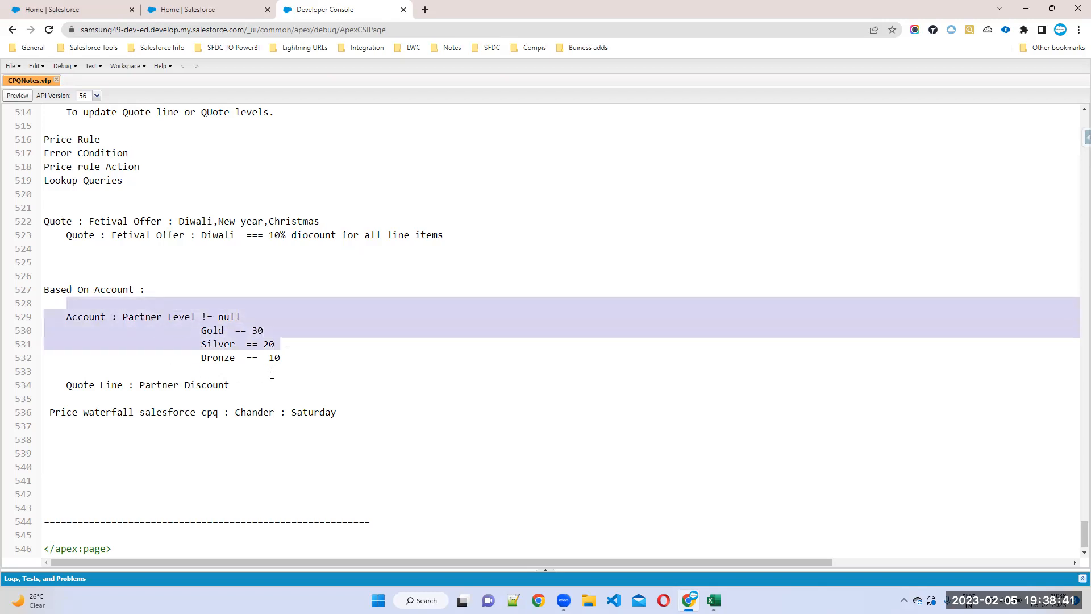
{"action": "left_click_drag", "start_coordinate": [294, 358], "coordinate": [3, 284]}
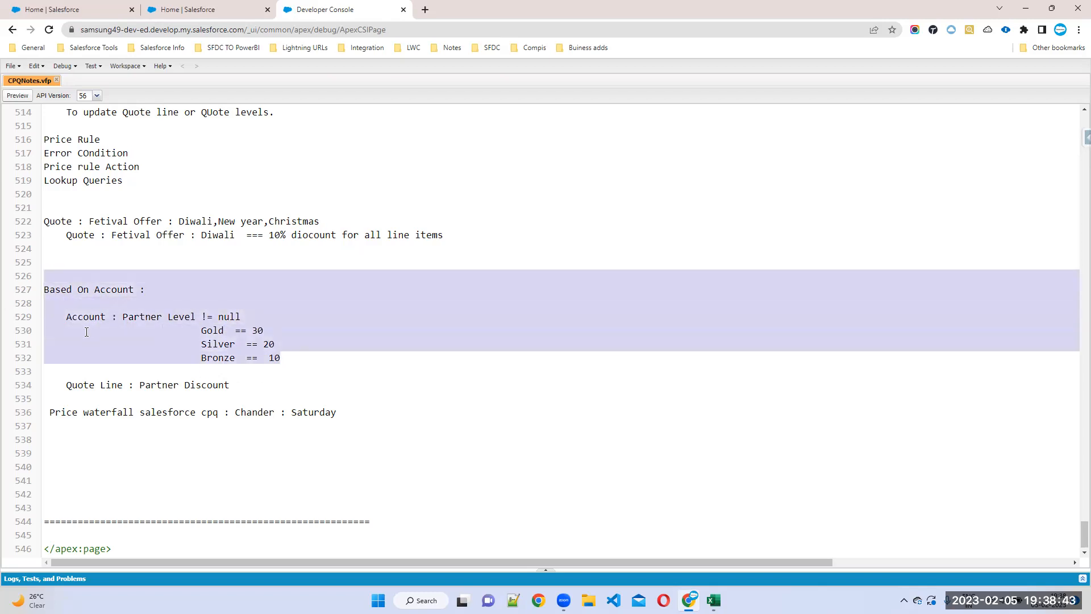
{"action": "left_click", "coordinate": [302, 369]}
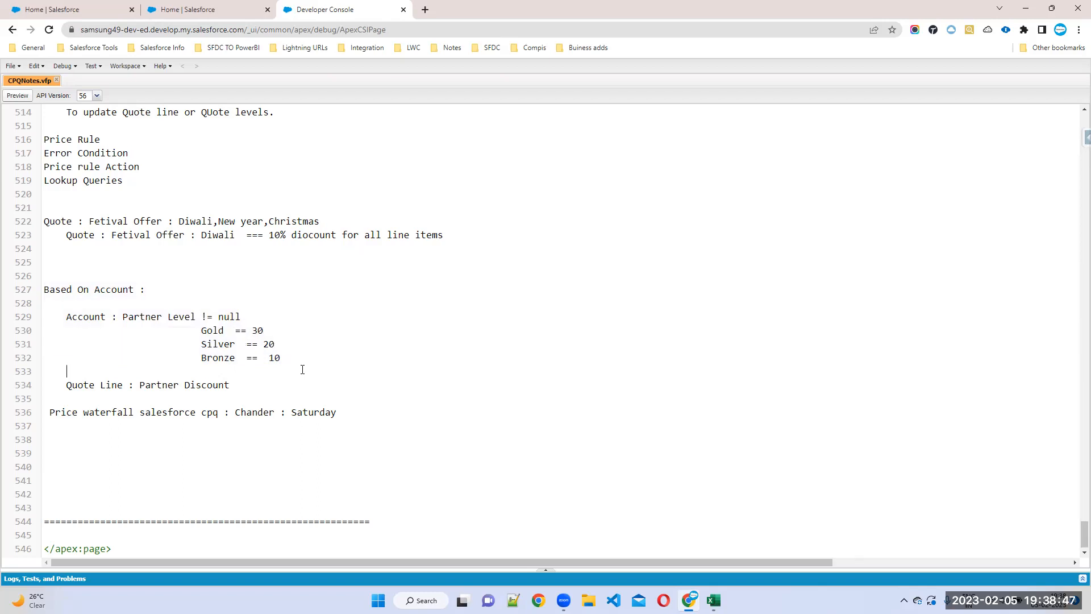
{"action": "left_click_drag", "start_coordinate": [243, 386], "coordinate": [3, 297]}
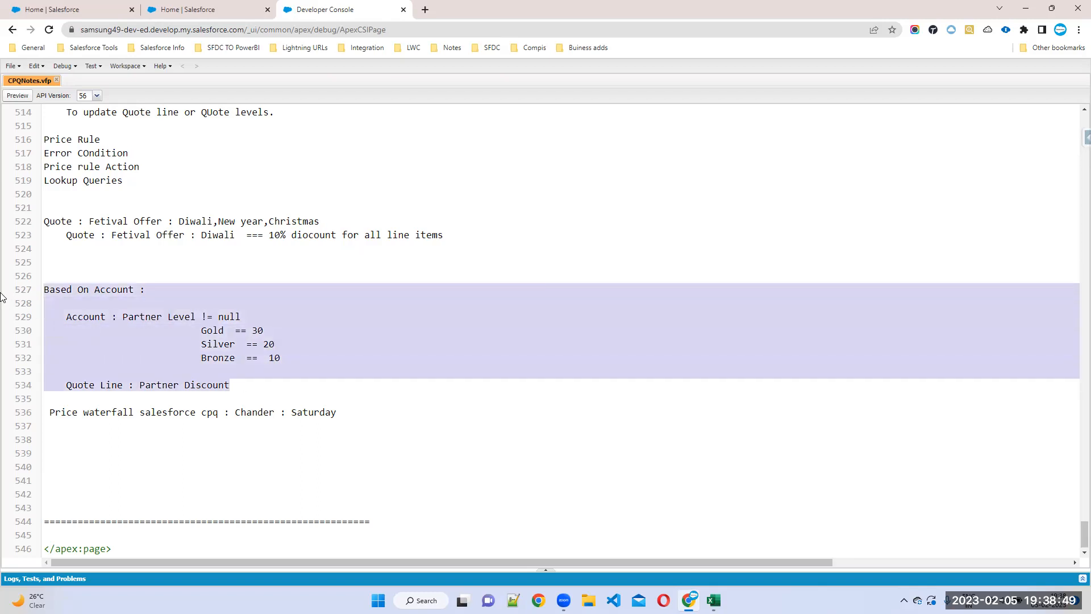
{"action": "left_click", "coordinate": [234, 345]}
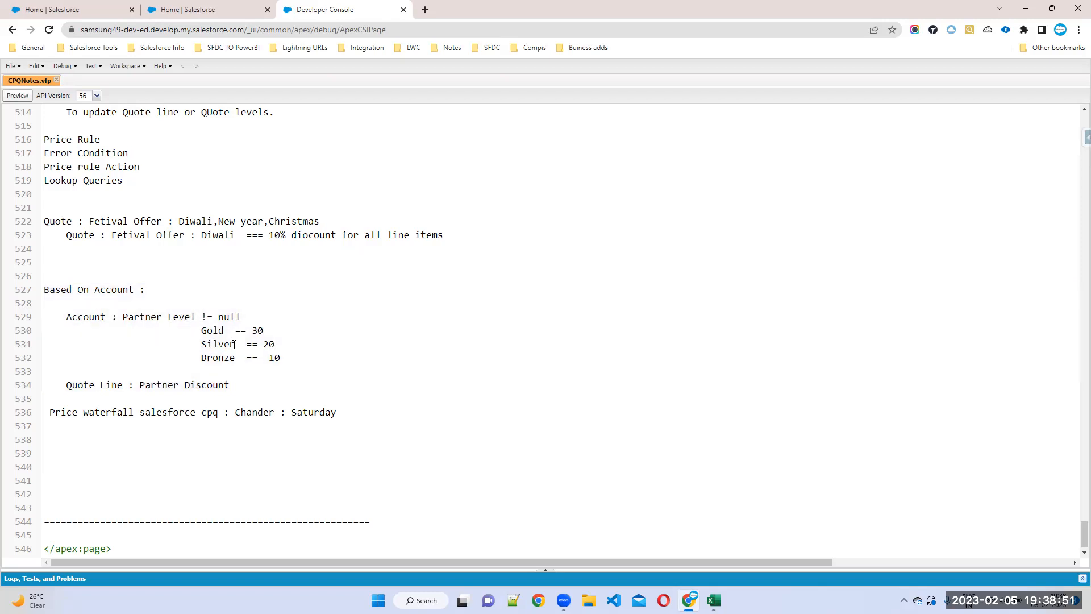
Step: Duplicate the "Based On Account" block, through the "Quote Line : Partner Discount" line, onto the empty lines below the price waterfall note
{"action": "left_click_drag", "start_coordinate": [231, 386], "coordinate": [3, 284]}
{"action": "key", "text": "ctrl+c"}
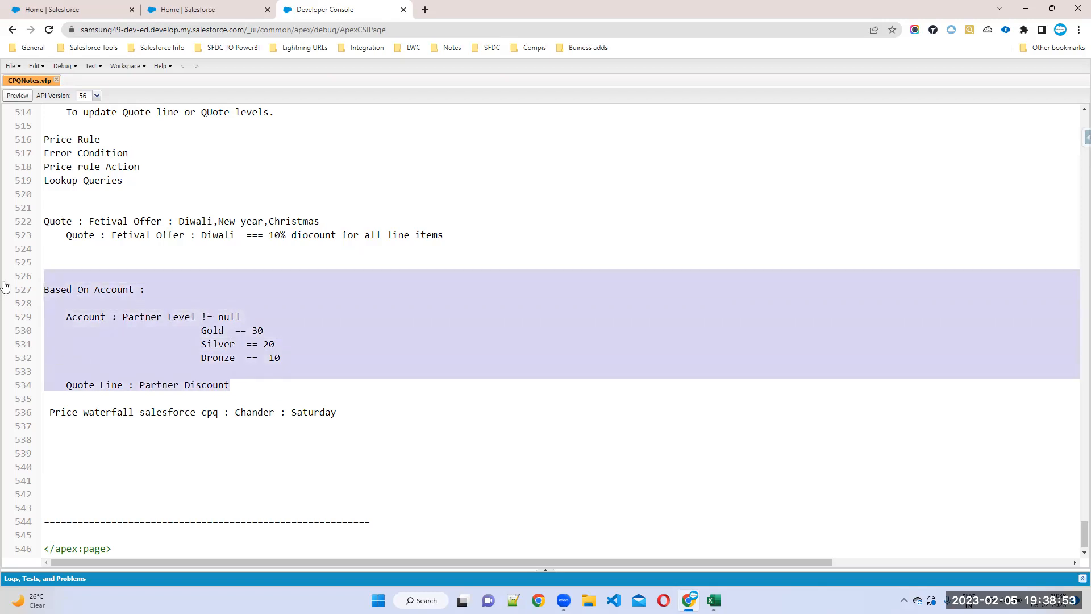
{"action": "left_click", "coordinate": [68, 460]}
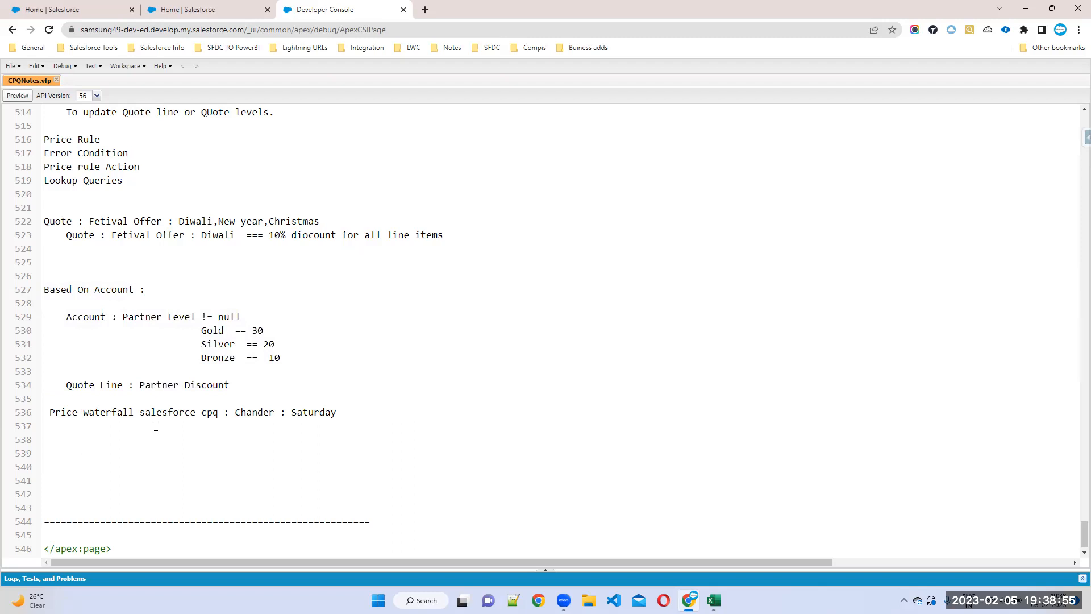
{"action": "key", "text": "ctrl+v"}
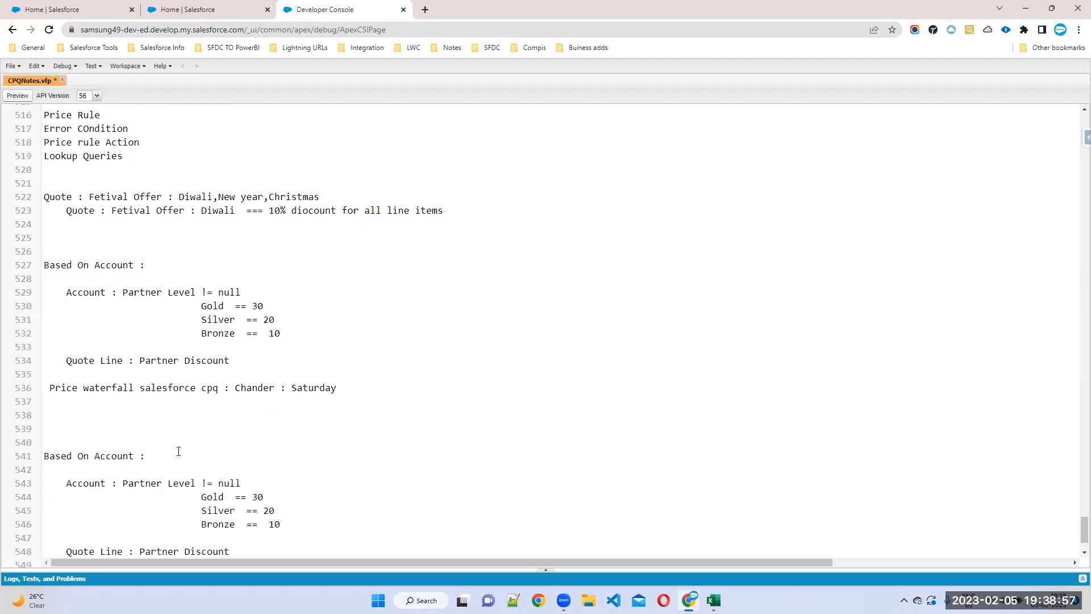
{"action": "scroll", "coordinate": [210, 450], "scroll_direction": "down", "scroll_amount": 2}
Step: Switch to the partner discount workbook in Excel and autofit columns A, B and C to their contents
{"action": "left_click", "coordinate": [713, 600]}
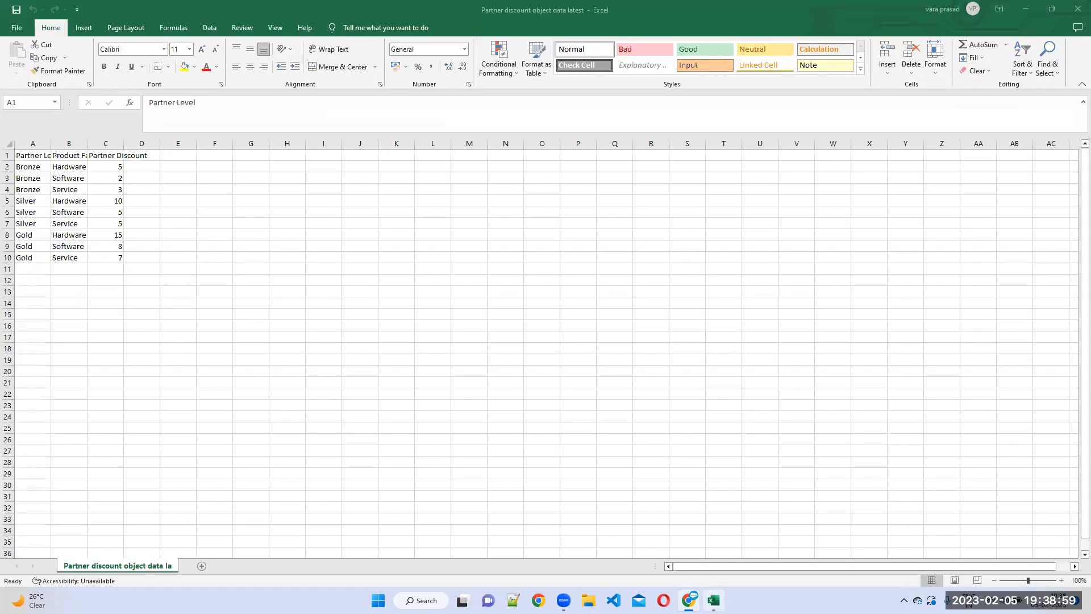
{"action": "left_click", "coordinate": [234, 259]}
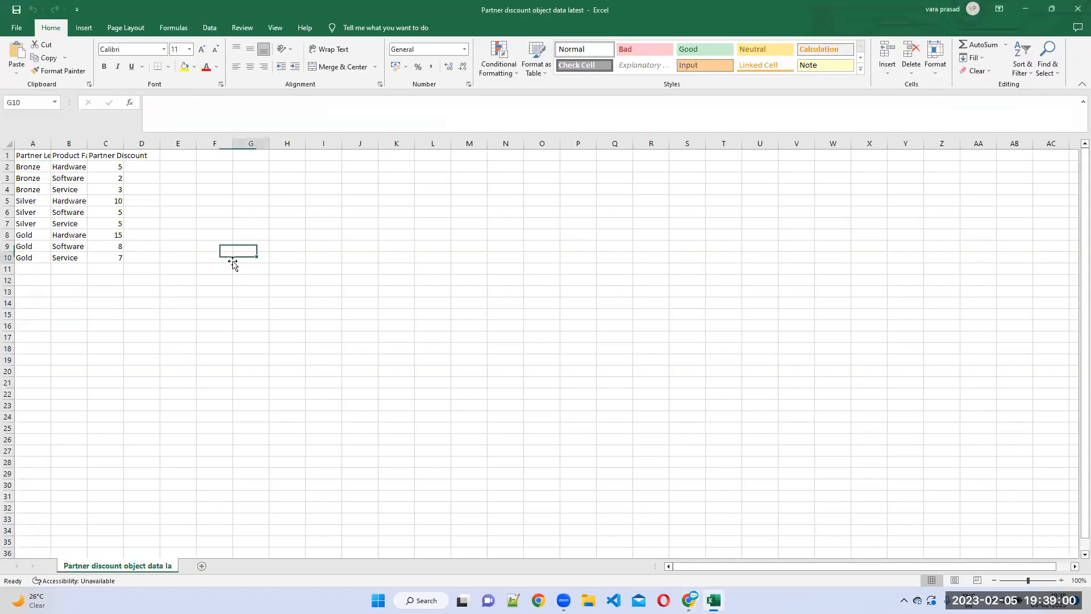
{"action": "double_click", "coordinate": [51, 144]}
{"action": "double_click", "coordinate": [102, 143]}
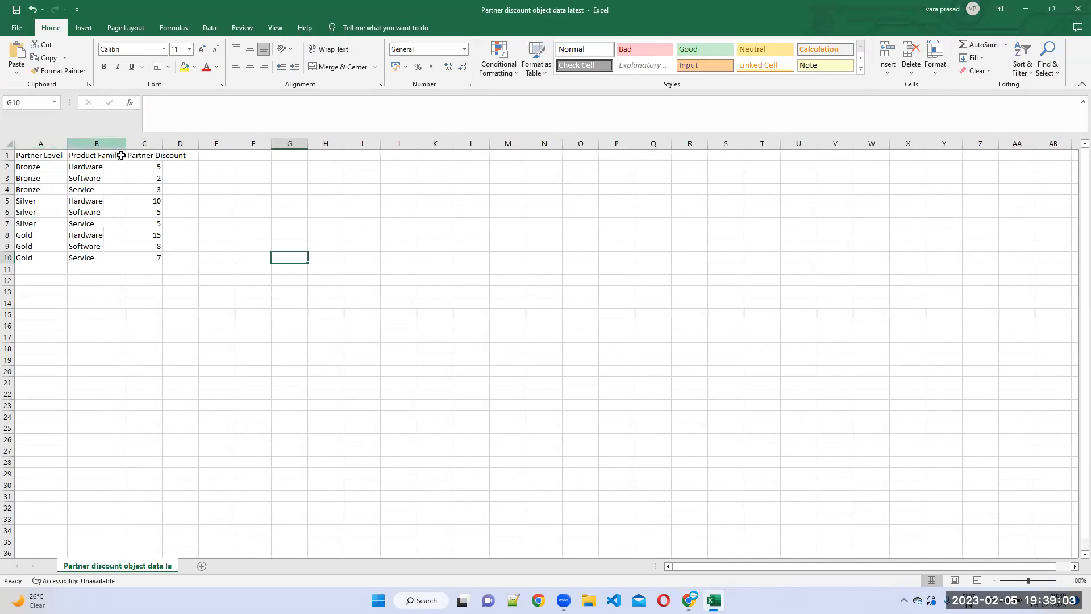
{"action": "double_click", "coordinate": [160, 144]}
{"action": "left_click", "coordinate": [193, 345]}
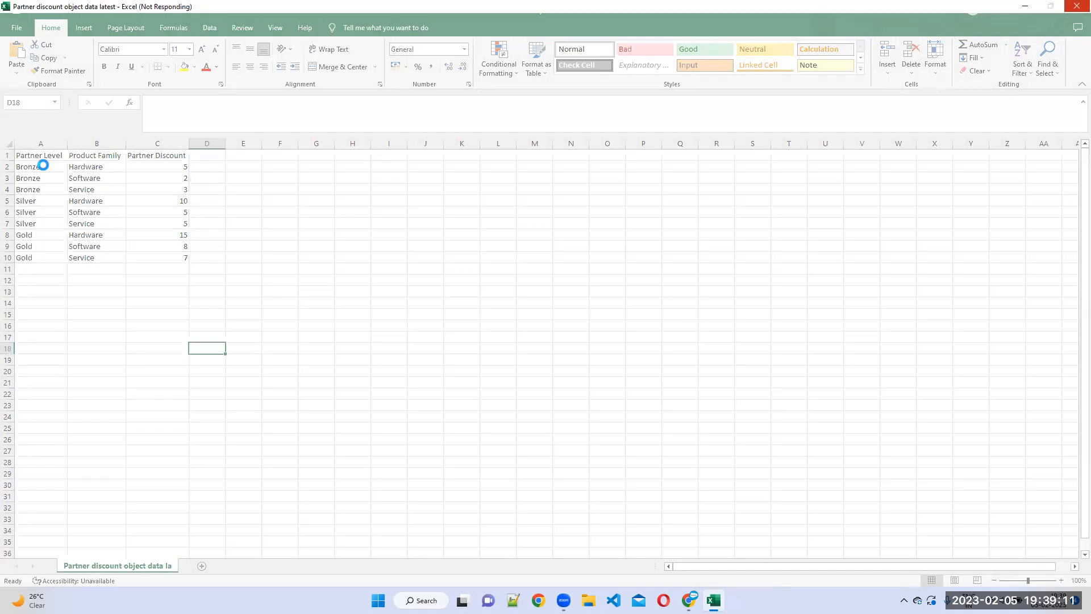
Step: Examine how each partner level and product family combination maps to a partner discount in the table
{"action": "left_click", "coordinate": [179, 165]}
{"action": "left_click", "coordinate": [25, 178]}
{"action": "left_click", "coordinate": [83, 178]}
{"action": "left_click", "coordinate": [174, 178]}
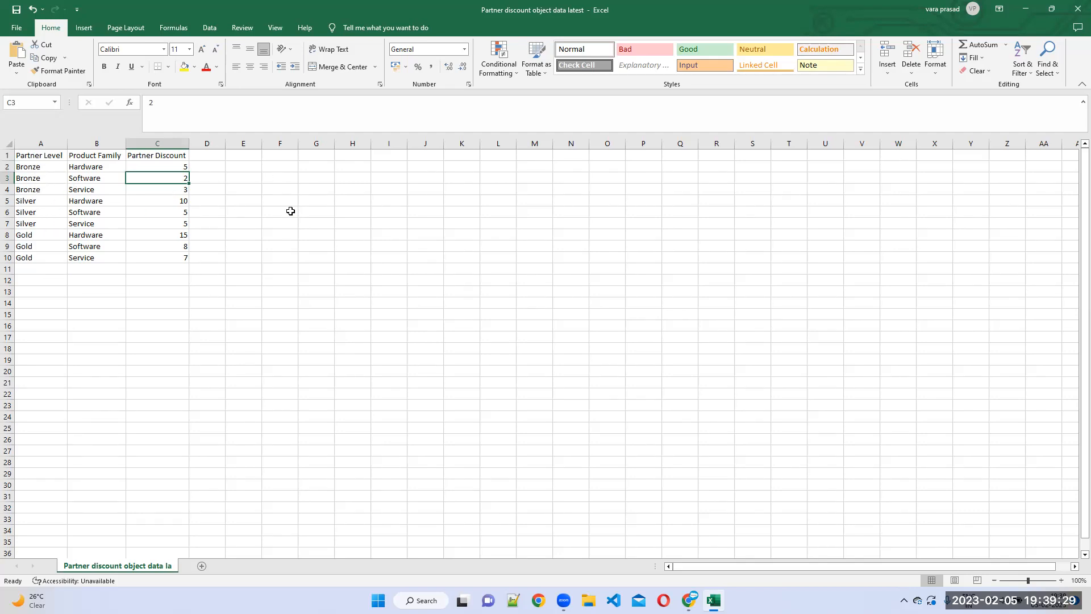
{"action": "left_click", "coordinate": [183, 300]}
{"action": "left_click", "coordinate": [55, 166]}
{"action": "left_click_drag", "start_coordinate": [55, 167], "coordinate": [106, 179]}
{"action": "left_click", "coordinate": [59, 179]}
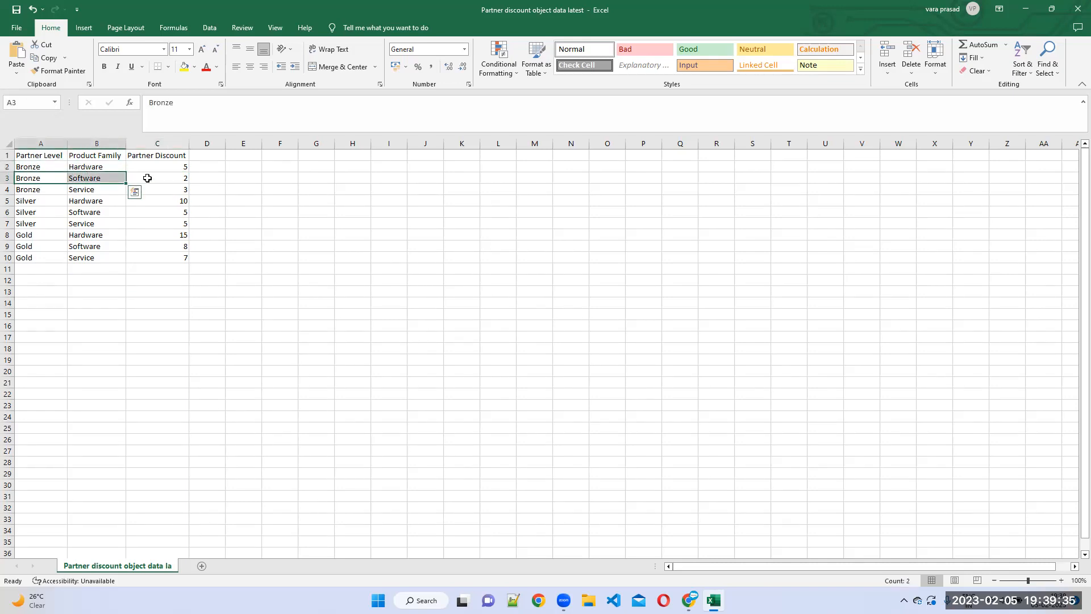
{"action": "left_click", "coordinate": [170, 144]}
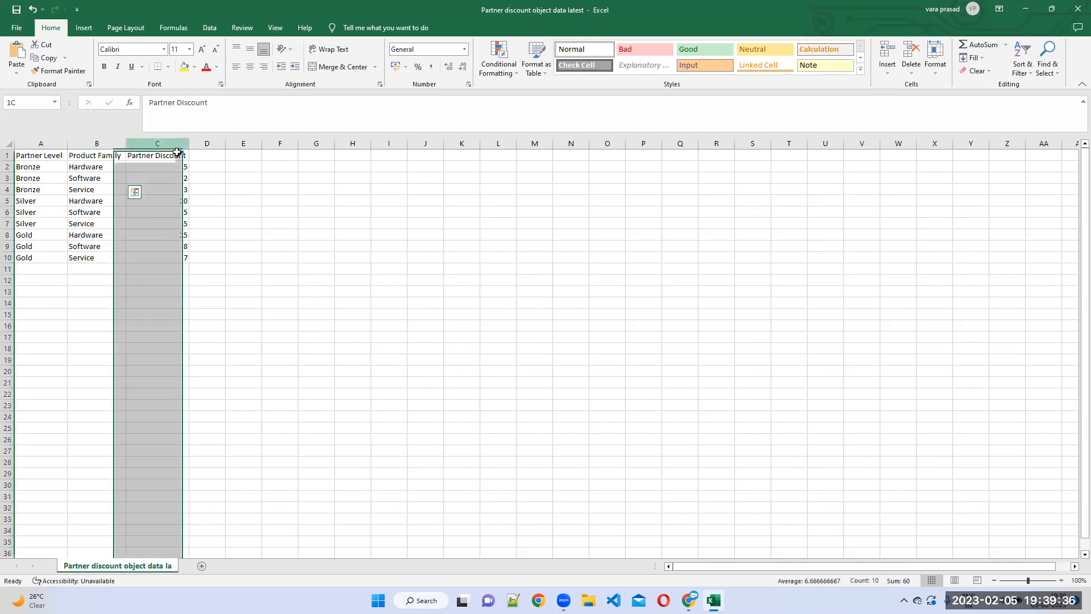
{"action": "left_click", "coordinate": [342, 282]}
{"action": "left_click", "coordinate": [27, 164]}
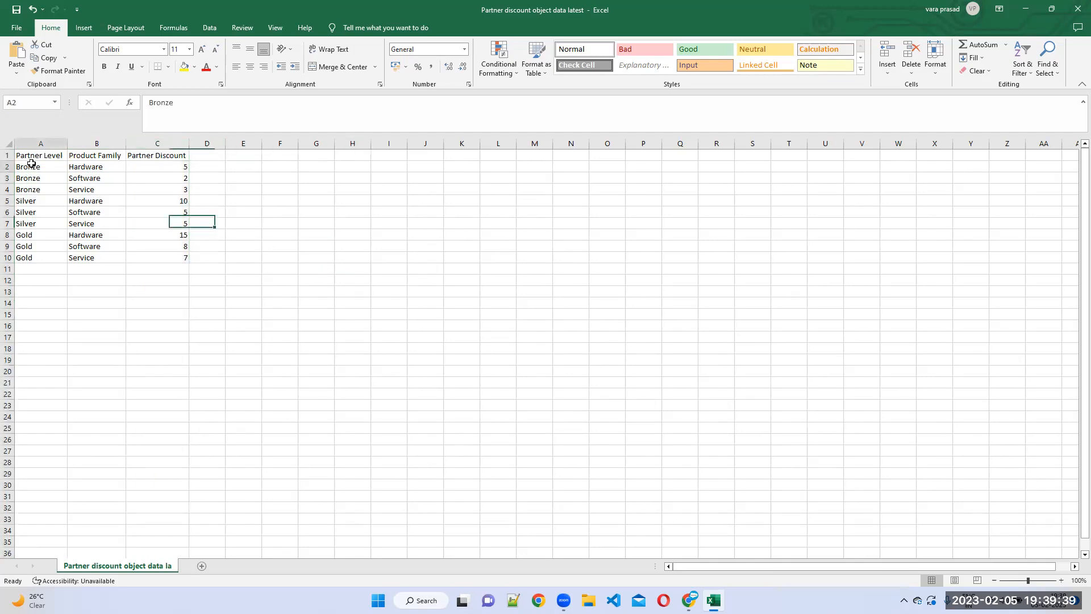
Step: Enter "Quote" in cell A19 and "Quote Line" in cell B19
{"action": "left_click", "coordinate": [25, 361]}
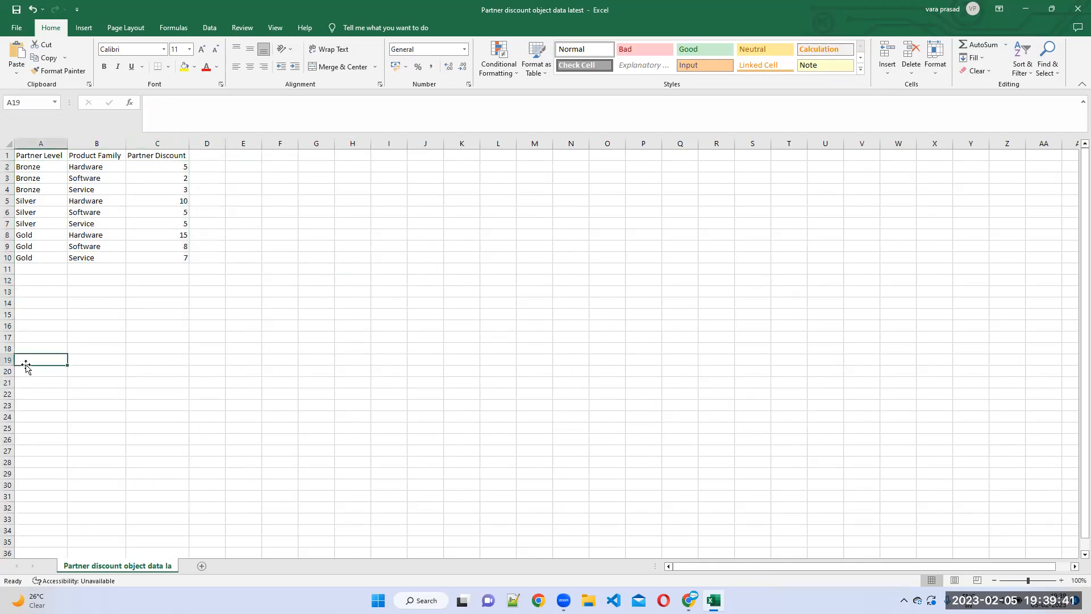
{"action": "type", "text": "Q"}
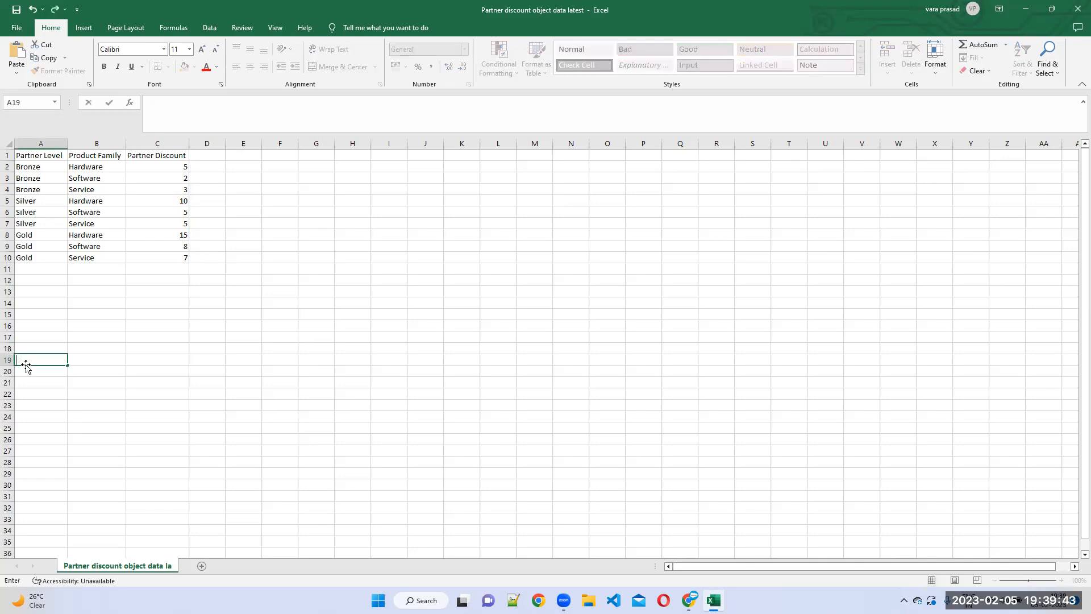
{"action": "type", "text": "uote"}
{"action": "key", "text": "Tab"}
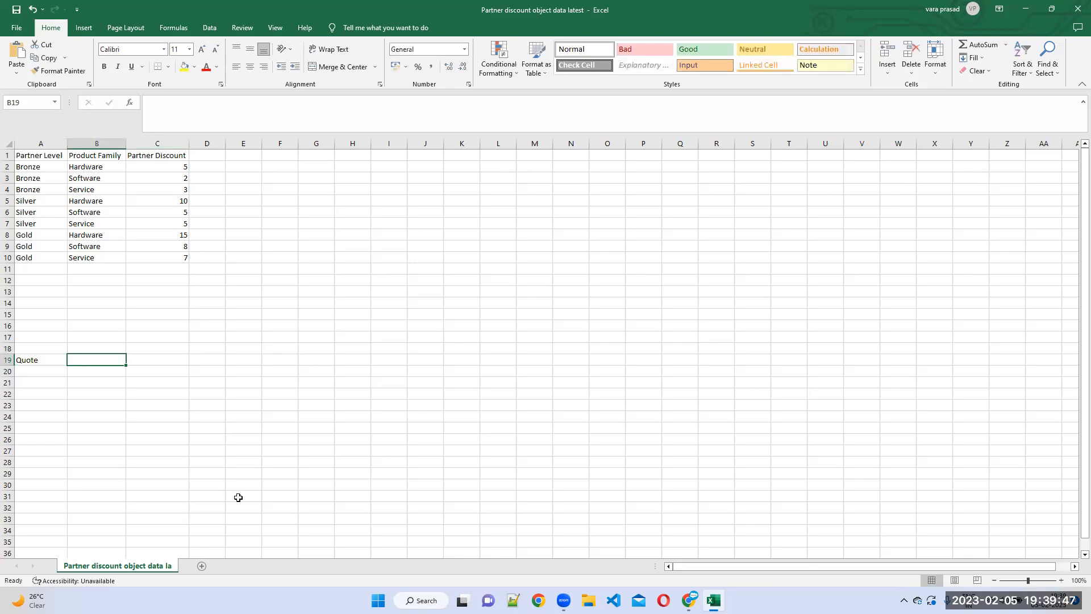
{"action": "type", "text": "Quote Line"}
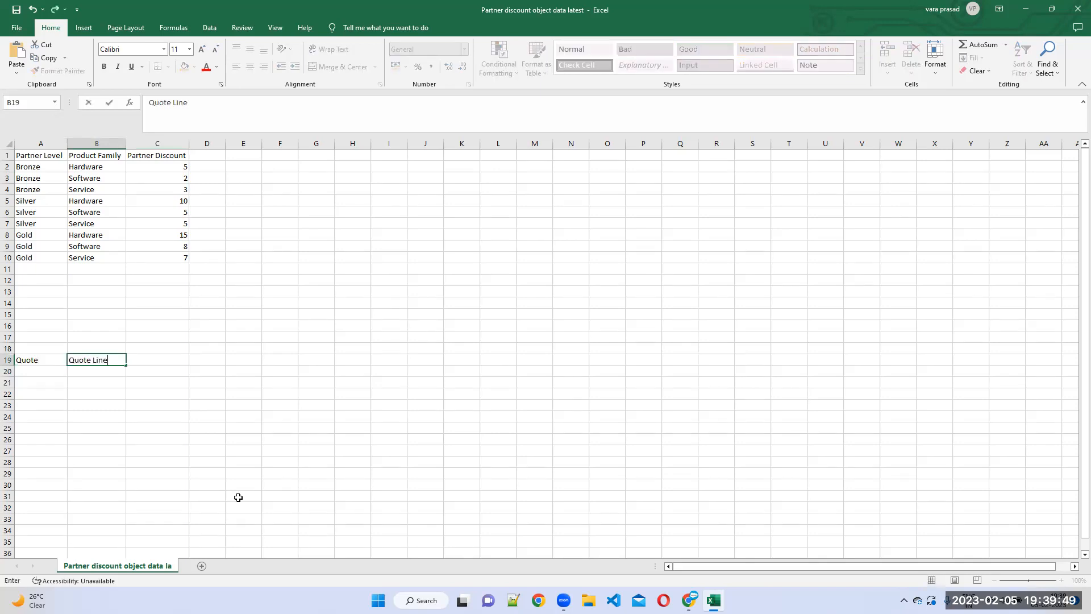
{"action": "left_click", "coordinate": [193, 438]}
{"action": "left_click_drag", "start_coordinate": [35, 362], "coordinate": [110, 361]}
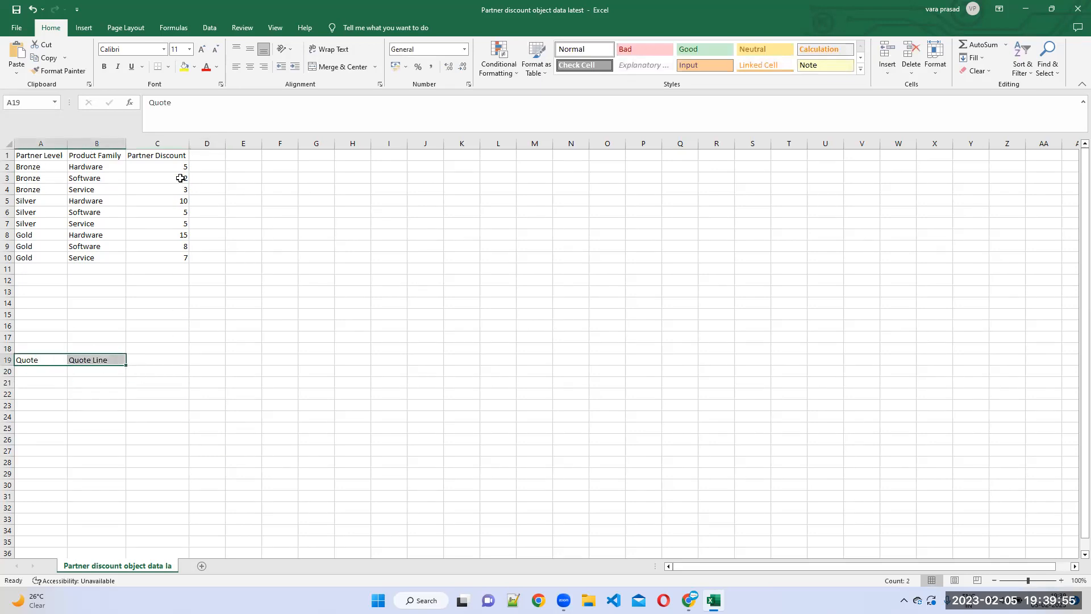
Step: Delete the Quote and Quote Line entries from cells A19 and B19
{"action": "left_click", "coordinate": [166, 449]}
{"action": "left_click_drag", "start_coordinate": [24, 360], "coordinate": [96, 359]}
{"action": "key", "text": "Delete"}
{"action": "left_click_drag", "start_coordinate": [41, 265], "coordinate": [190, 410]}
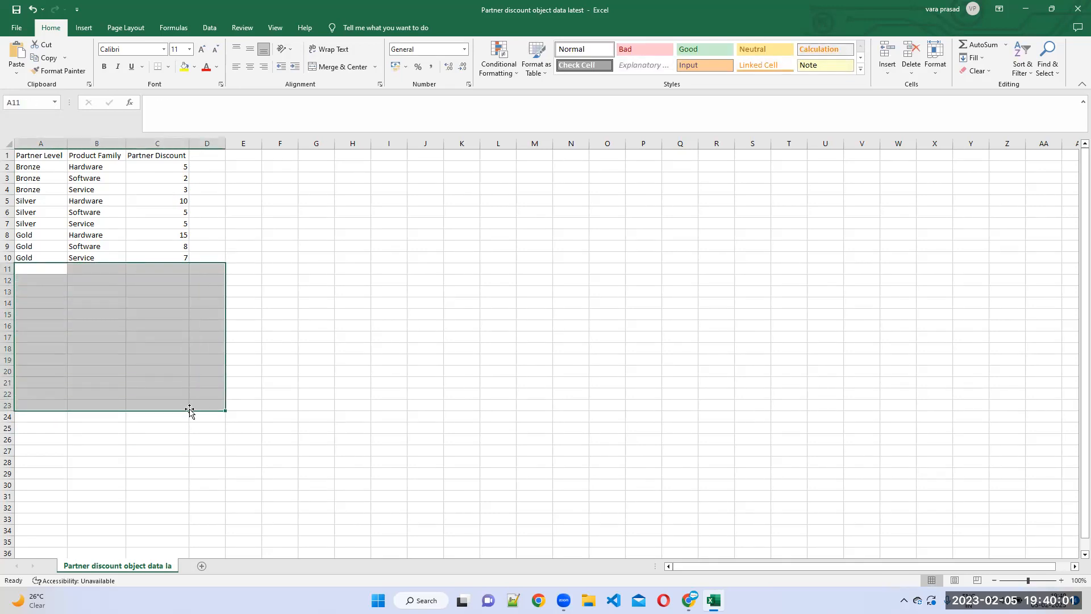
{"action": "left_click", "coordinate": [526, 307]}
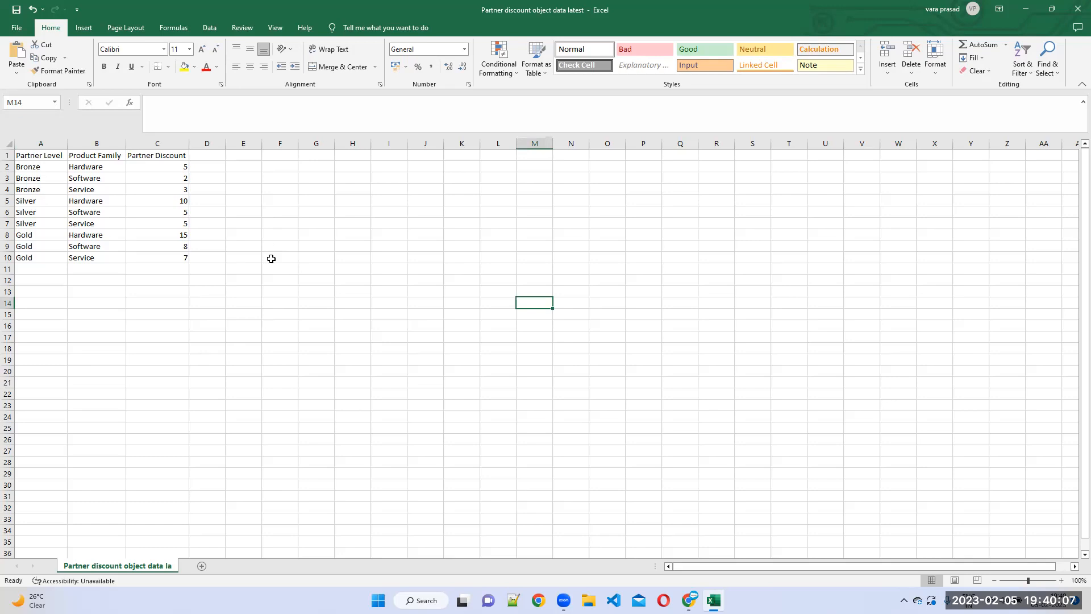
Step: Switch back to the Developer Console notes and add a "LookUp Object :" line below the duplicated block, followed by blank lines
{"action": "left_click", "coordinate": [1026, 9]}
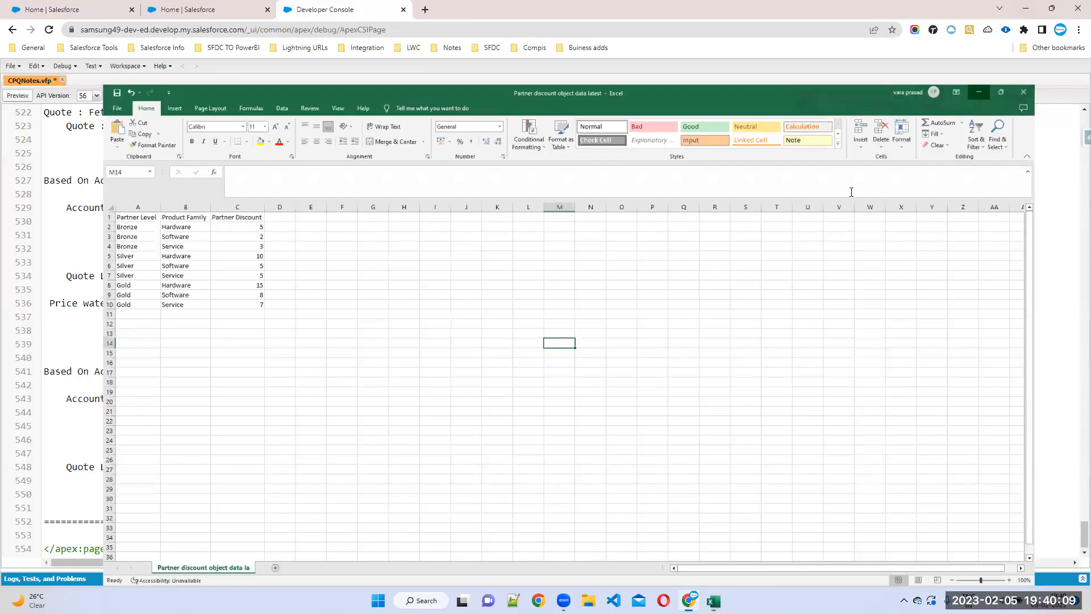
{"action": "left_click", "coordinate": [52, 502]}
{"action": "type", "text": "LookUp Object :"}
{"action": "key", "text": "Return"}
{"action": "key", "text": "Return"}
{"action": "key", "text": "Return"}
{"action": "key", "text": "Return"}
{"action": "key", "text": "Return"}
{"action": "key", "text": "Tab"}
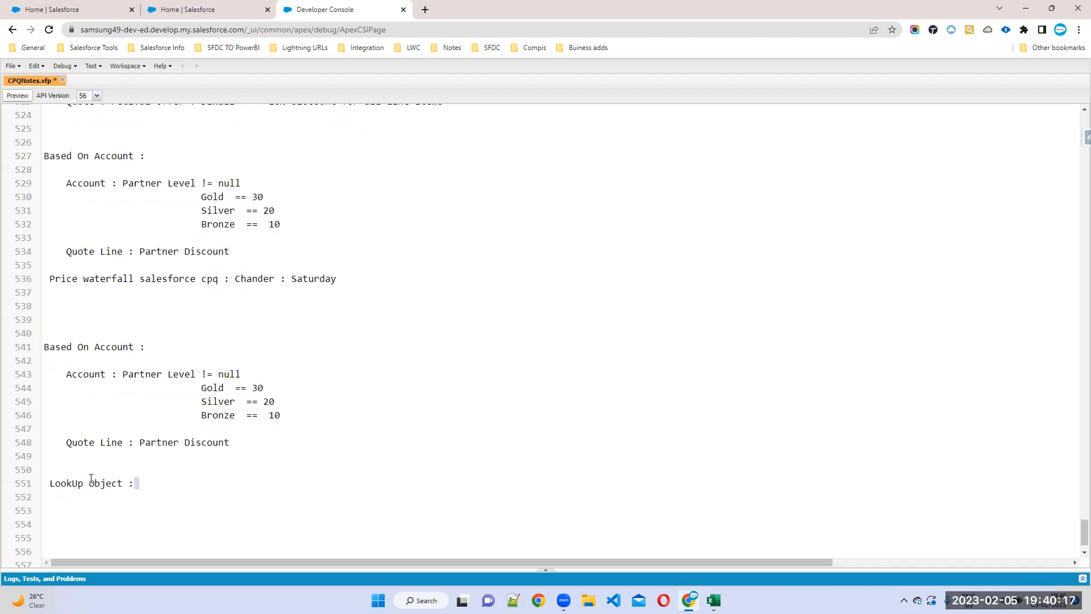
Step: Copy the header row A1:C1 from the Excel workbook and paste it under "LookUp Object :" in the Developer Console notes
{"action": "left_click_drag", "start_coordinate": [136, 489], "coordinate": [23, 483]}
{"action": "left_click", "coordinate": [144, 483]}
{"action": "left_click", "coordinate": [714, 600]}
{"action": "left_click_drag", "start_coordinate": [54, 155], "coordinate": [158, 155]}
{"action": "key", "text": "ctrl+c"}
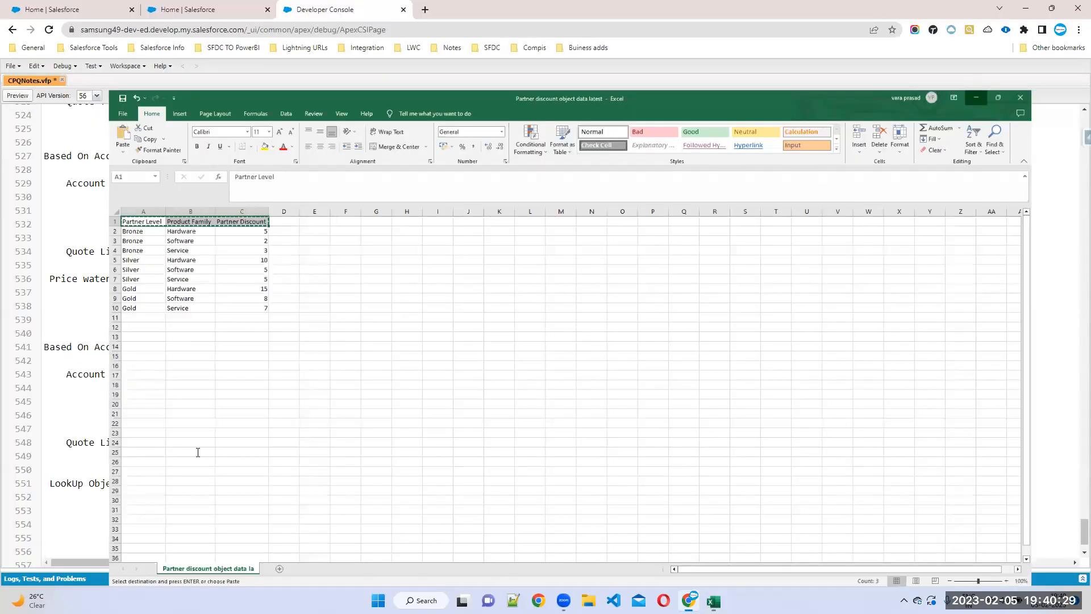
{"action": "left_click", "coordinate": [1026, 9]}
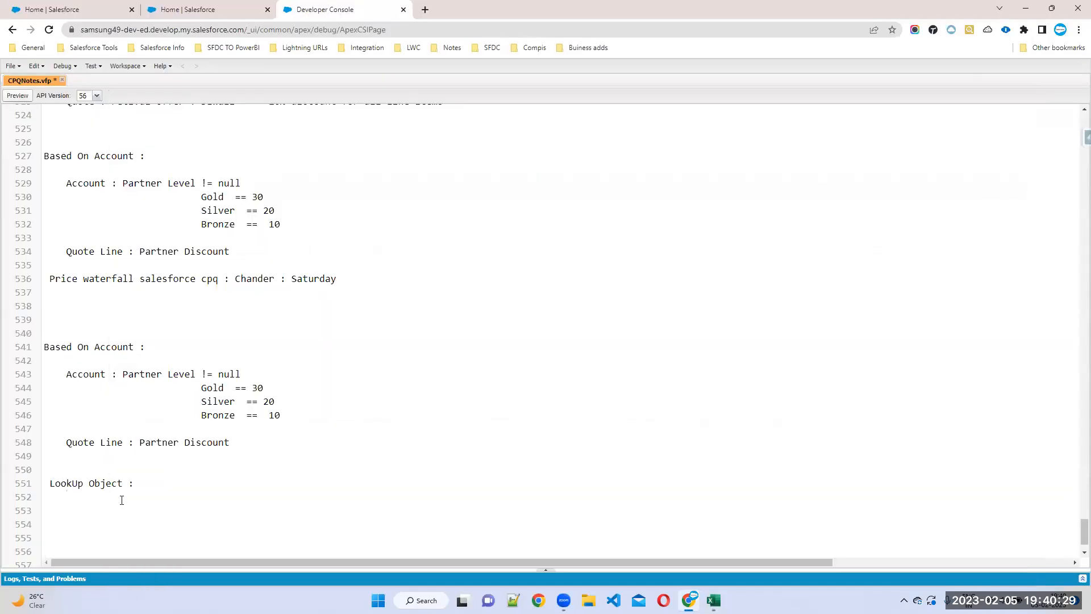
{"action": "left_click", "coordinate": [121, 500]}
{"action": "key", "text": "ctrl+v"}
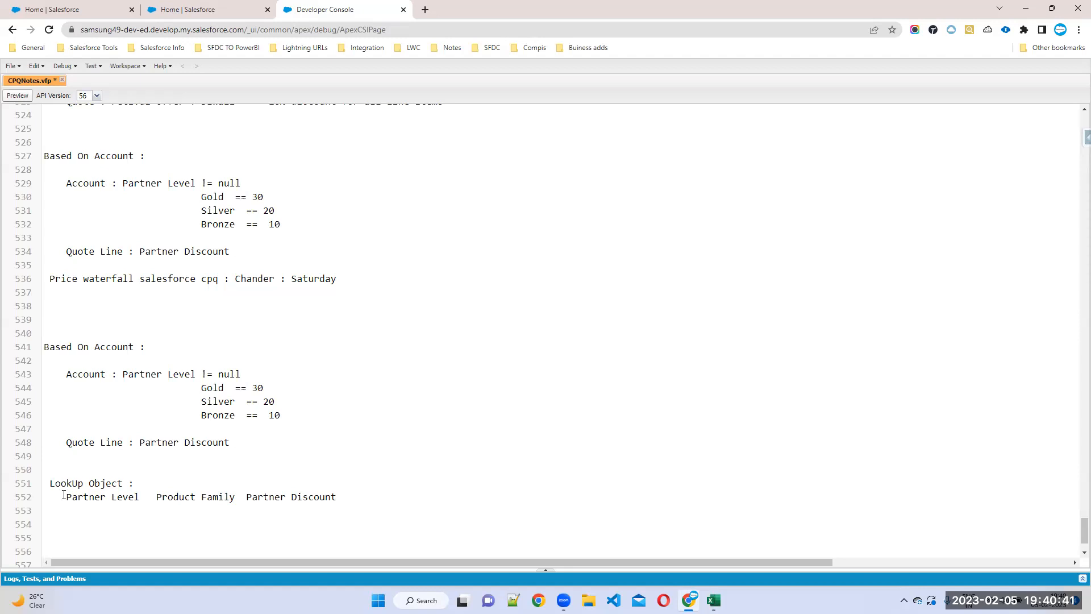
Step: Add "SNo" in front of Partner Level on the header line under "LookUp Object :"
{"action": "type", "text": "1"}
{"action": "type", "text": "No"}
{"action": "type", "text": ":"}
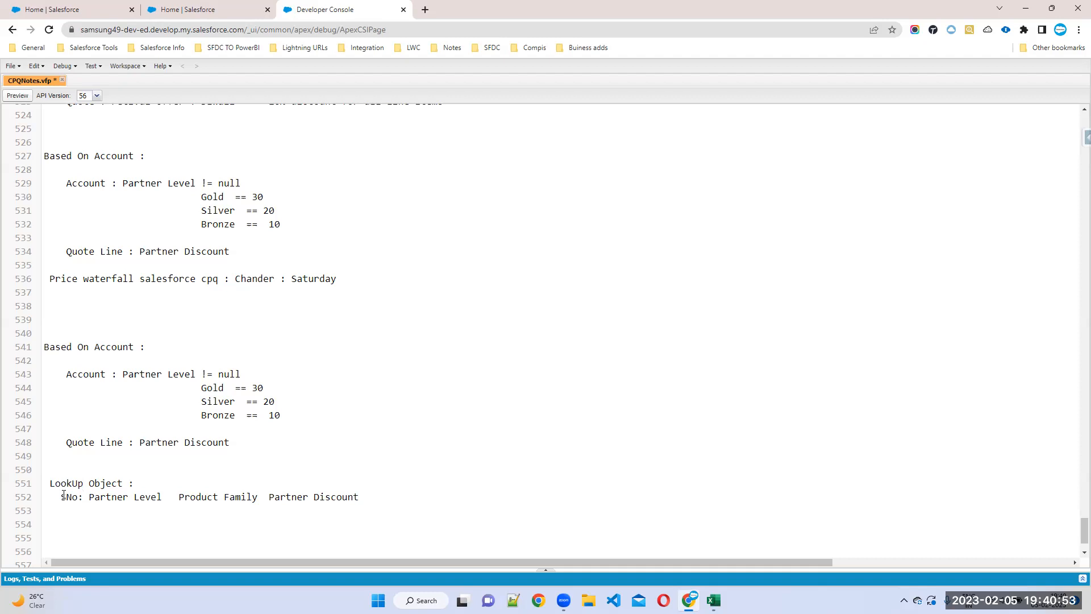
{"action": "key", "text": "BackSpace"}
{"action": "left_click_drag", "start_coordinate": [61, 496], "coordinate": [365, 494]}
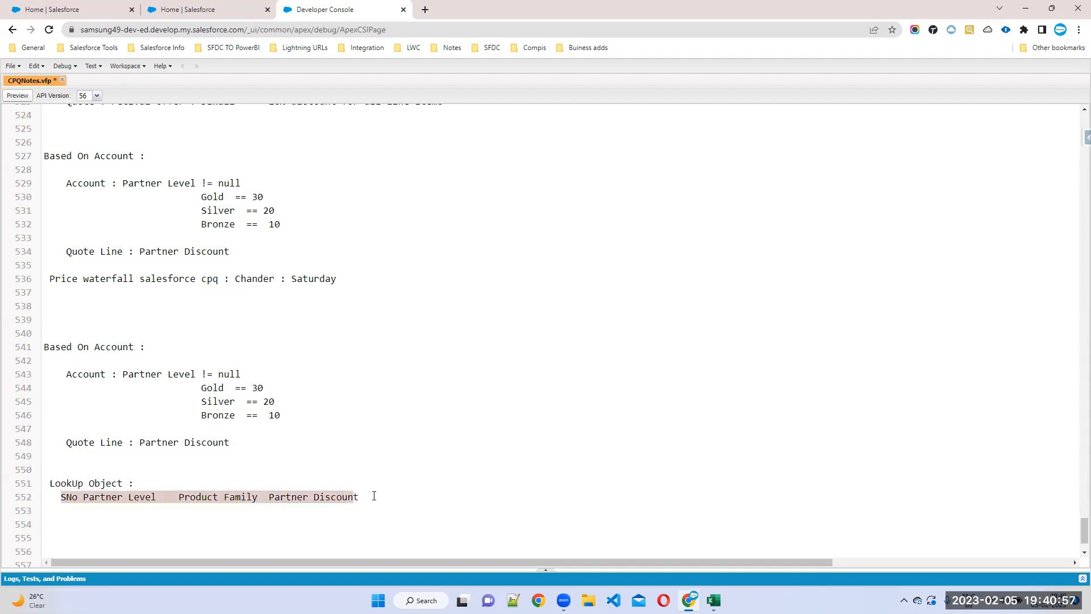
Step: Switch to the Excel workbook and copy the whole partner discount table with its headers, A1:C10
{"action": "left_click", "coordinate": [714, 600]}
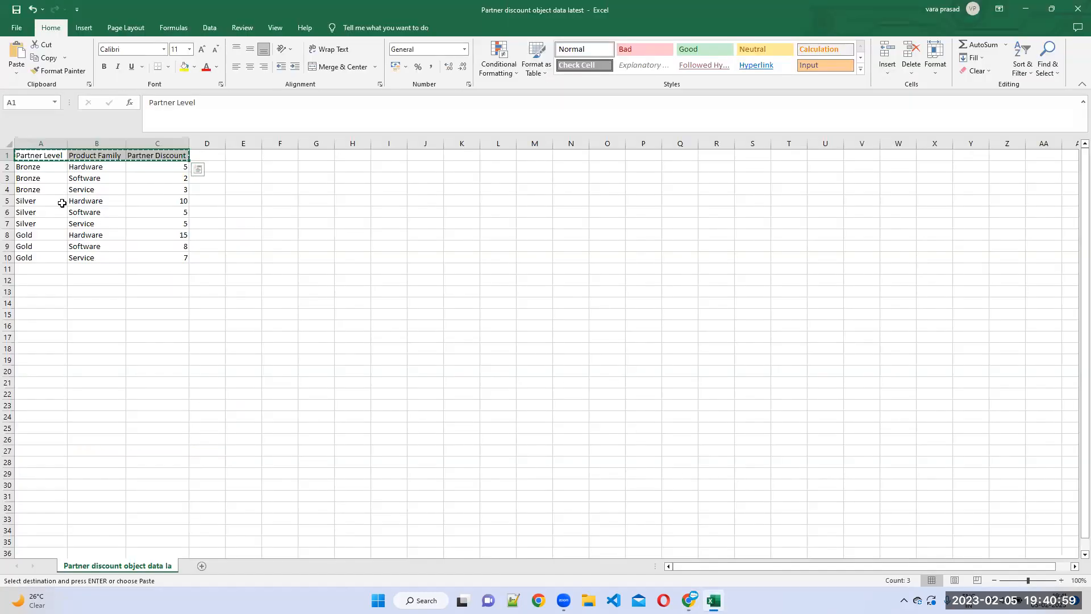
{"action": "left_click", "coordinate": [55, 163]}
{"action": "left_click_drag", "start_coordinate": [54, 159], "coordinate": [176, 258]}
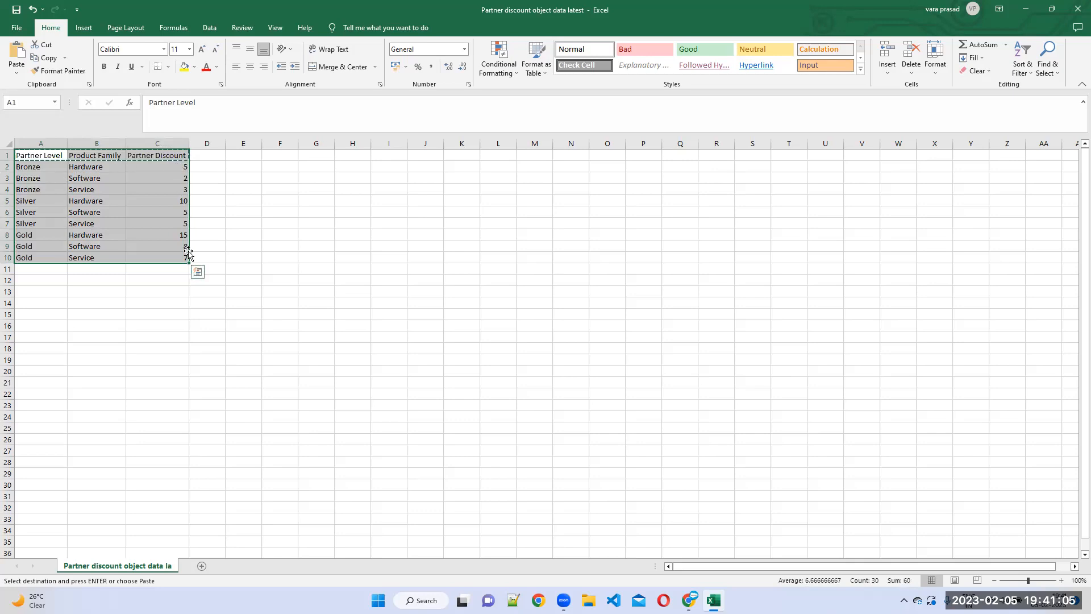
{"action": "left_click", "coordinate": [148, 301]}
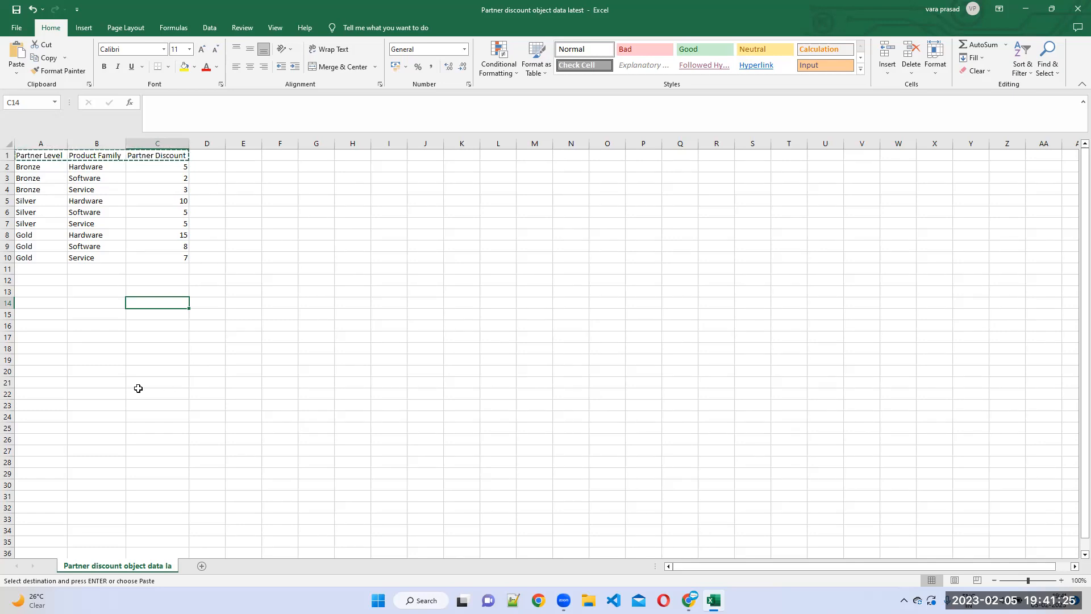
{"action": "left_click", "coordinate": [40, 314]}
{"action": "left_click_drag", "start_coordinate": [34, 156], "coordinate": [188, 260]}
{"action": "key", "text": "ctrl+c"}
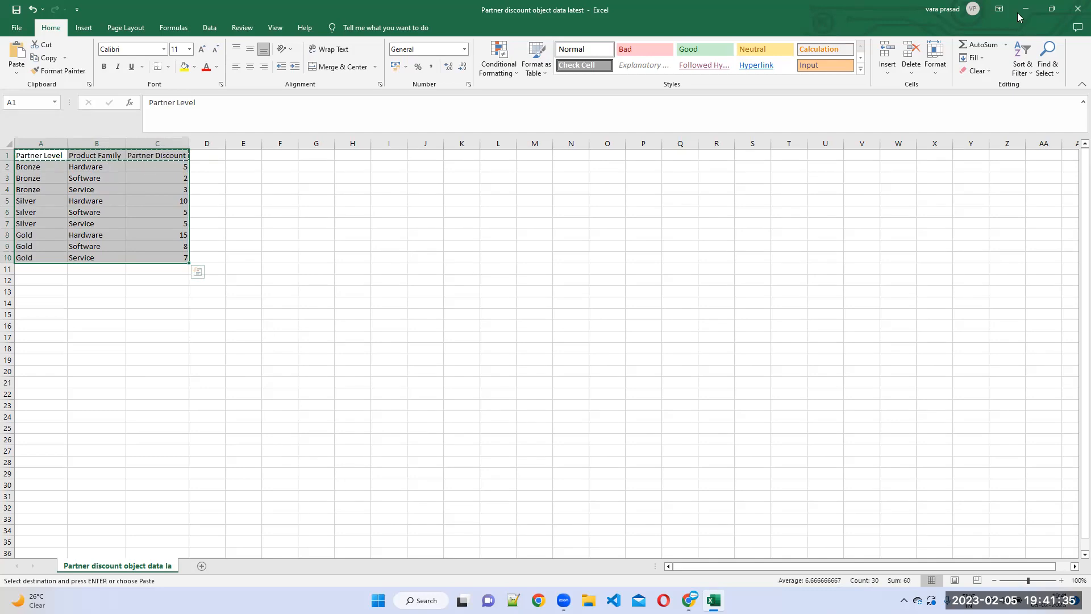
Step: Switch to the Salesforce CPQ home page in Chrome, open Setup for the current app and close the duplicate Setup page
{"action": "key", "text": "alt+Tab"}
{"action": "left_click", "coordinate": [174, 9]}
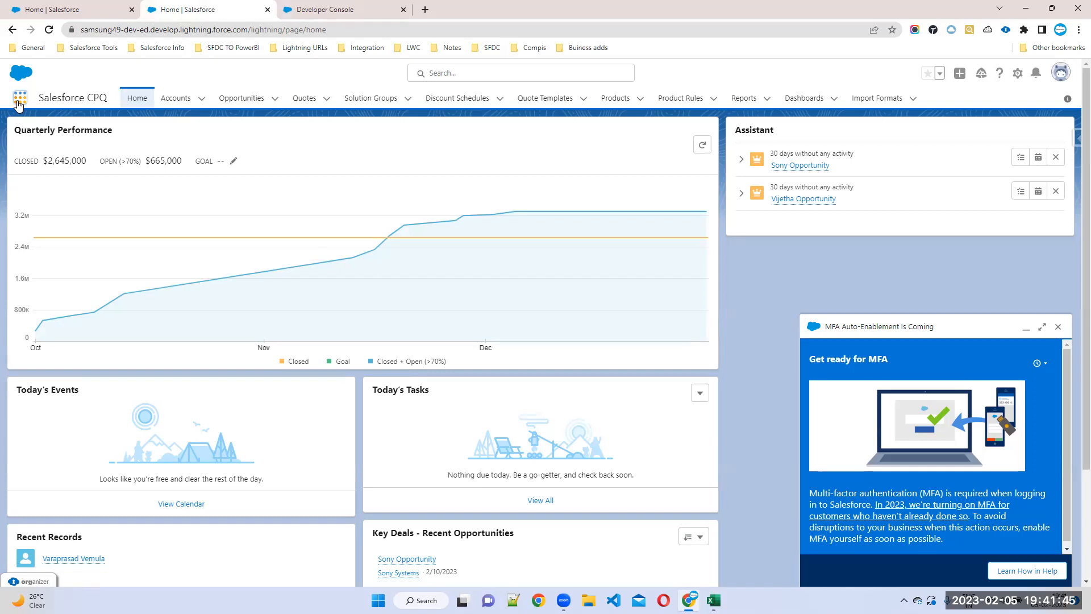
{"action": "left_click", "coordinate": [1018, 73]}
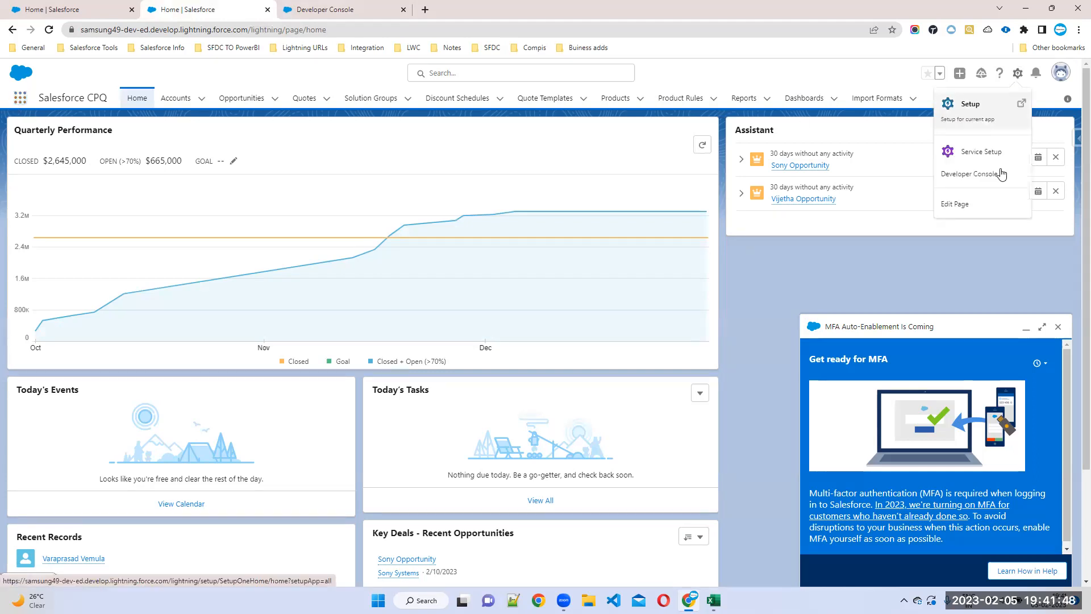
{"action": "left_click", "coordinate": [979, 106]}
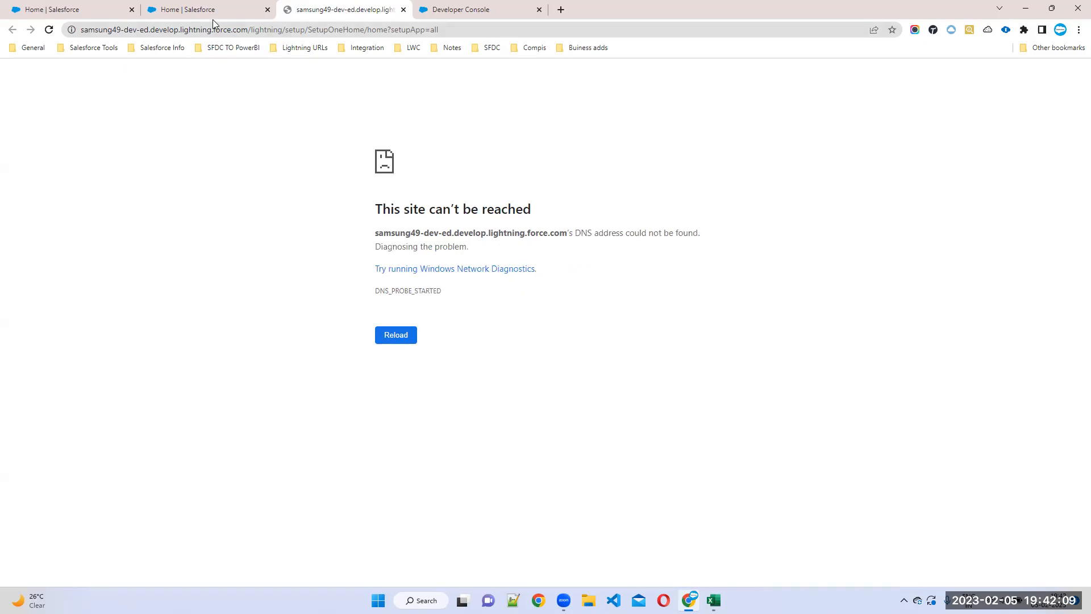
{"action": "left_click", "coordinate": [228, 7]}
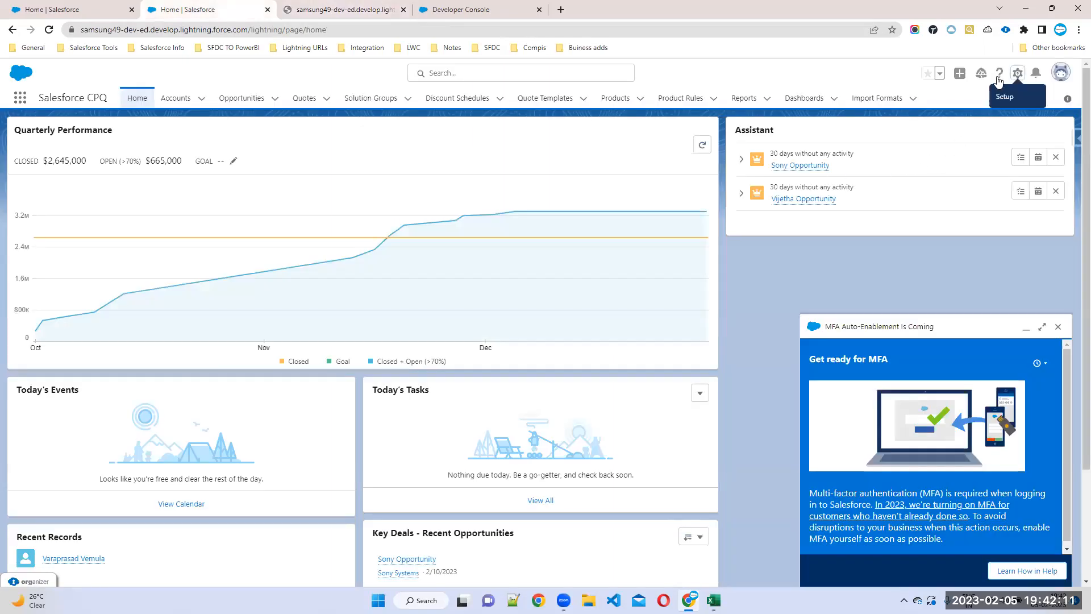
{"action": "left_click", "coordinate": [1019, 76]}
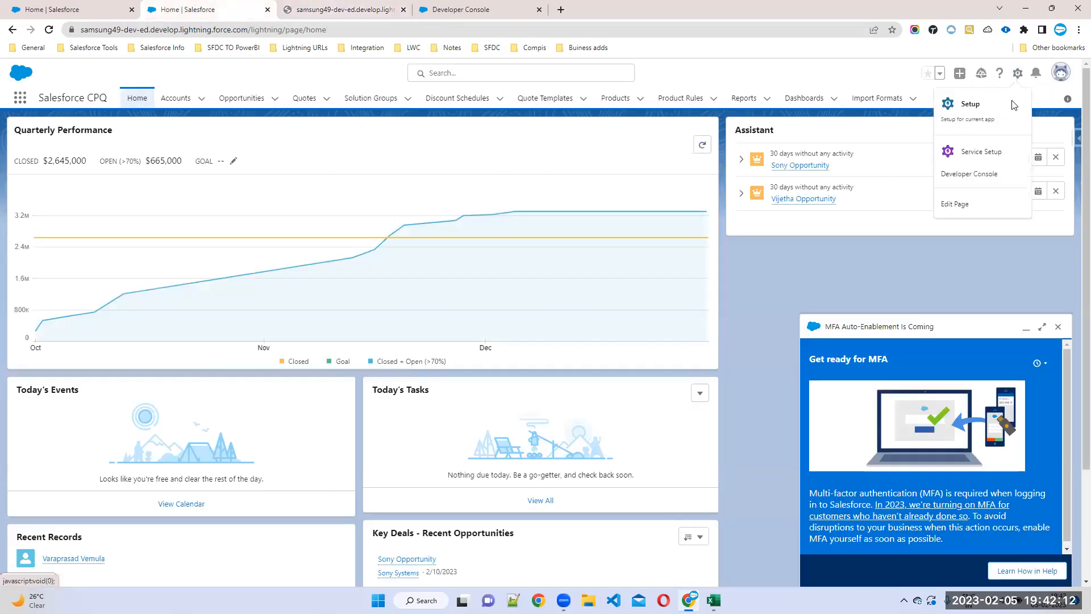
{"action": "left_click", "coordinate": [959, 116]}
{"action": "left_click", "coordinate": [539, 9]}
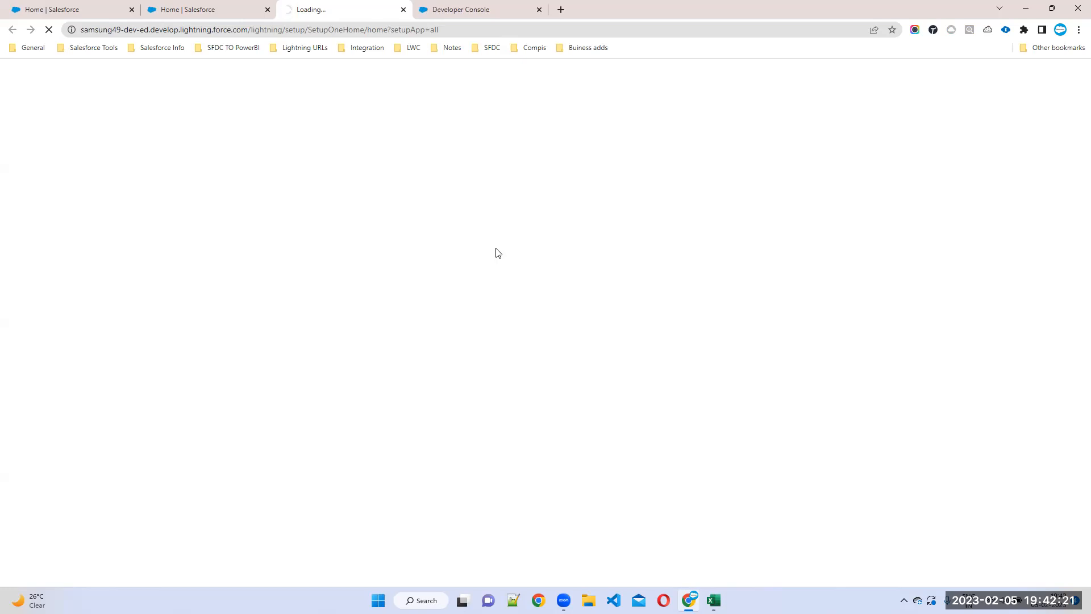
{"action": "left_click", "coordinate": [170, 15]}
{"action": "left_click", "coordinate": [315, 10]}
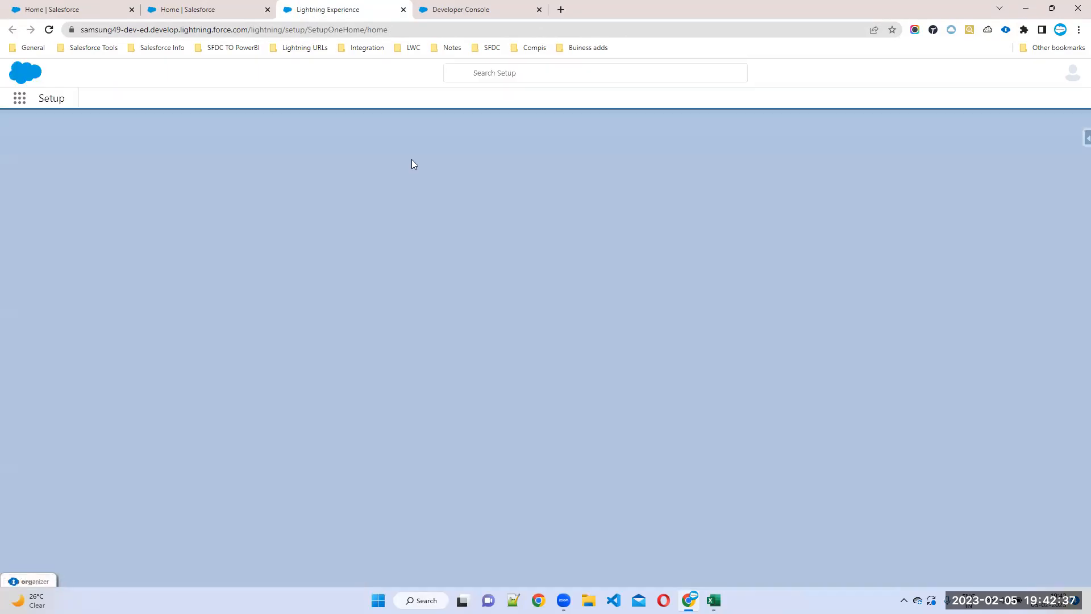
Step: Open the Object Manager in Setup and start creating a new custom object
{"action": "left_click", "coordinate": [714, 601]}
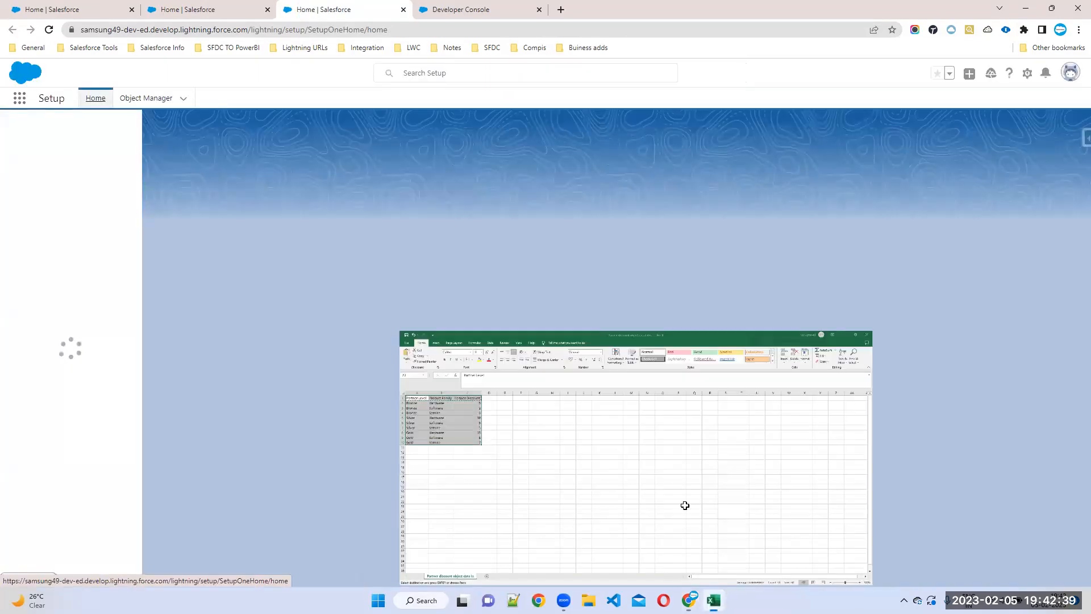
{"action": "left_click", "coordinate": [1025, 9]}
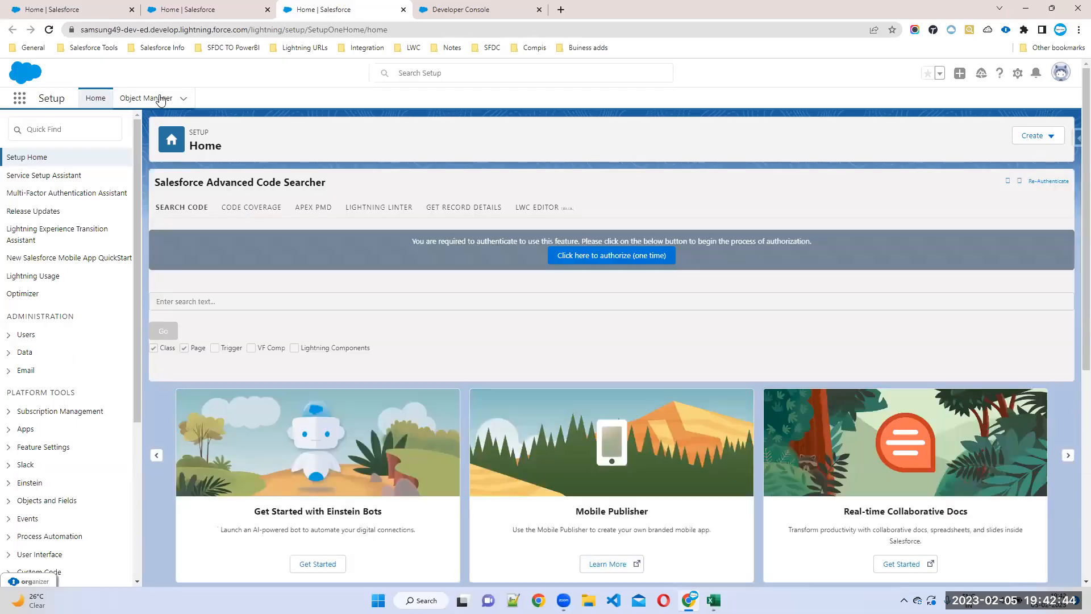
{"action": "left_click", "coordinate": [161, 99]}
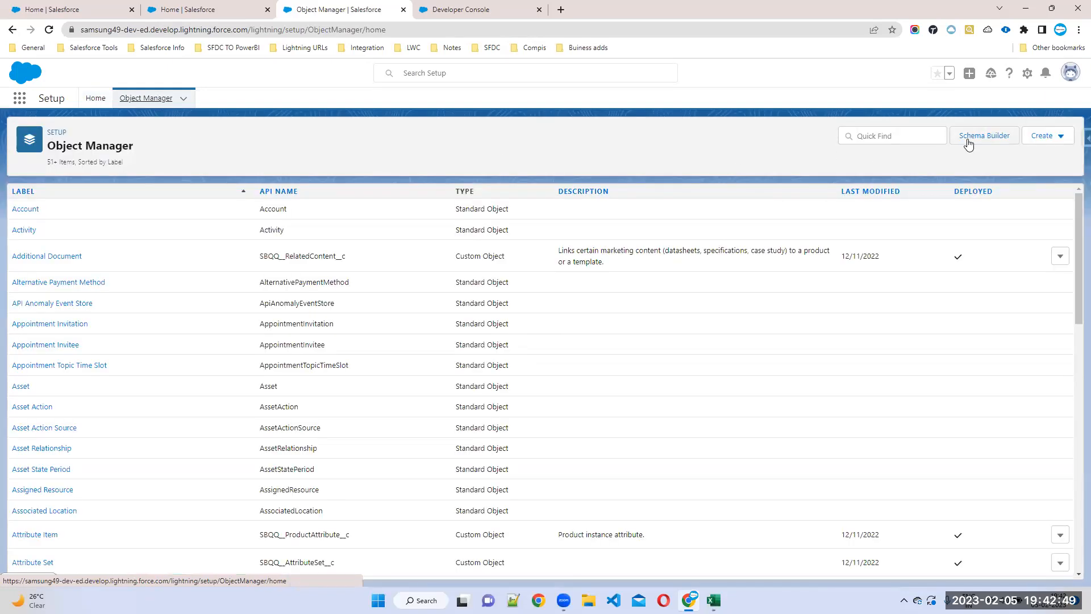
{"action": "left_click", "coordinate": [1070, 137]}
{"action": "left_click", "coordinate": [988, 168]}
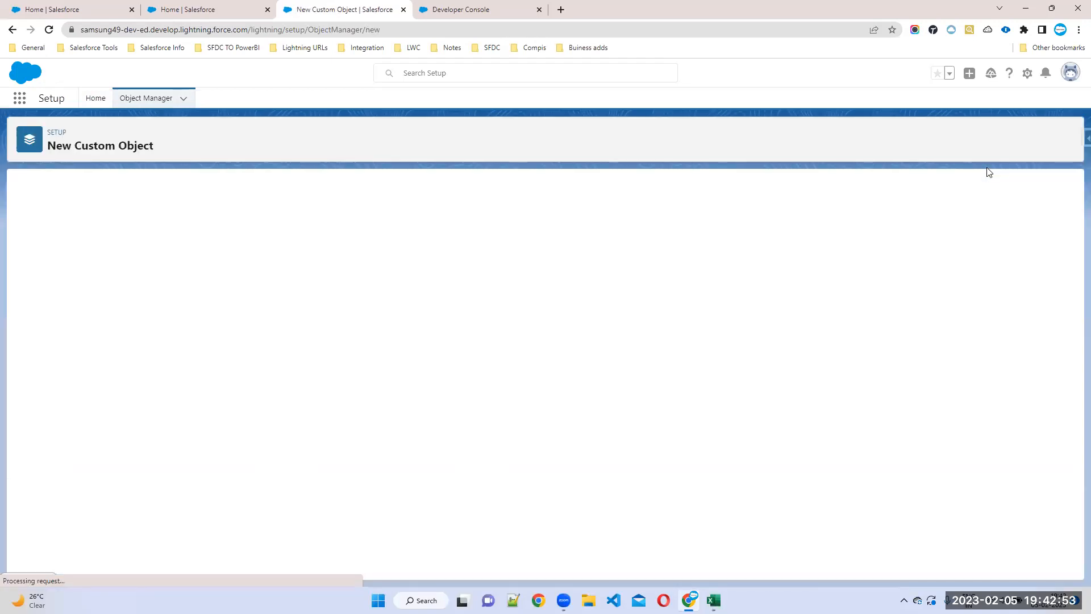
Step: Set the custom object's label to "Partner level Discount Table" and its plural label to "Partner level Discount Tables"
{"action": "left_click", "coordinate": [260, 279]}
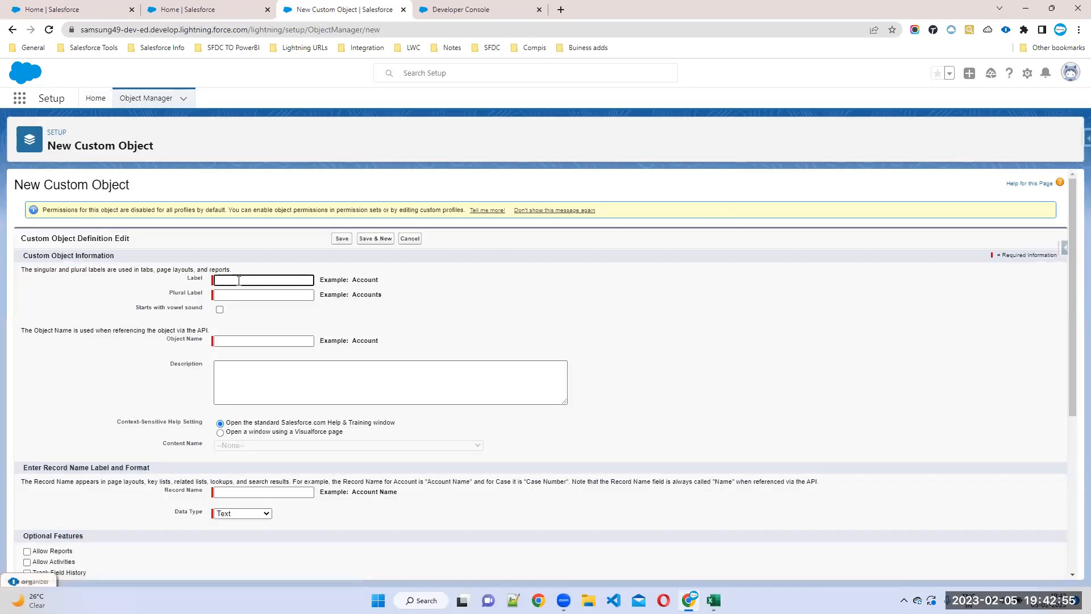
{"action": "type", "text": "Partner level Discou"}
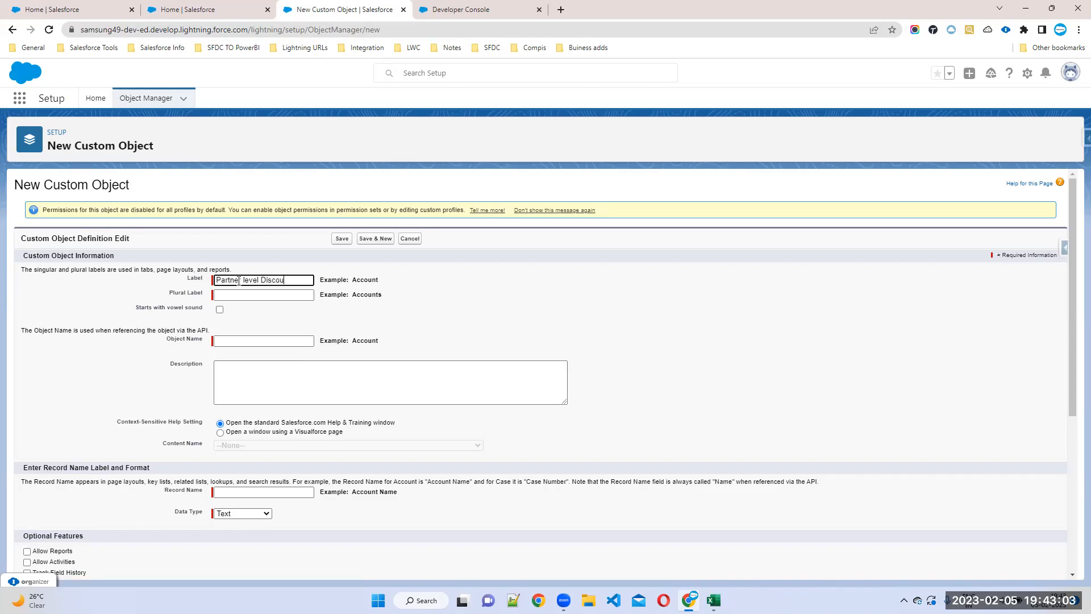
{"action": "type", "text": "nt Table"}
{"action": "key", "text": "Tab"}
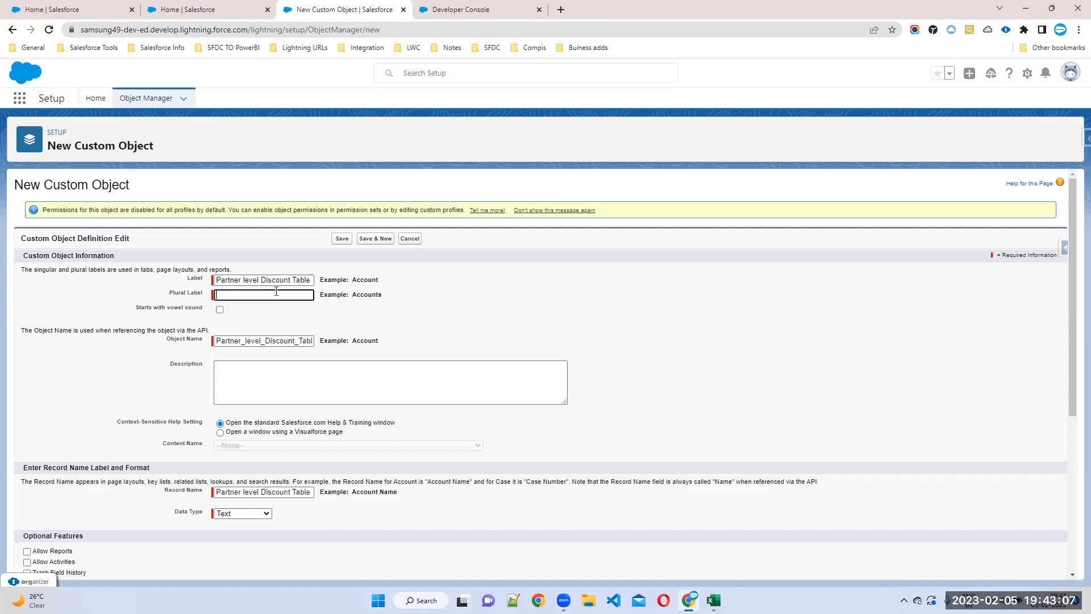
{"action": "left_click", "coordinate": [221, 280]}
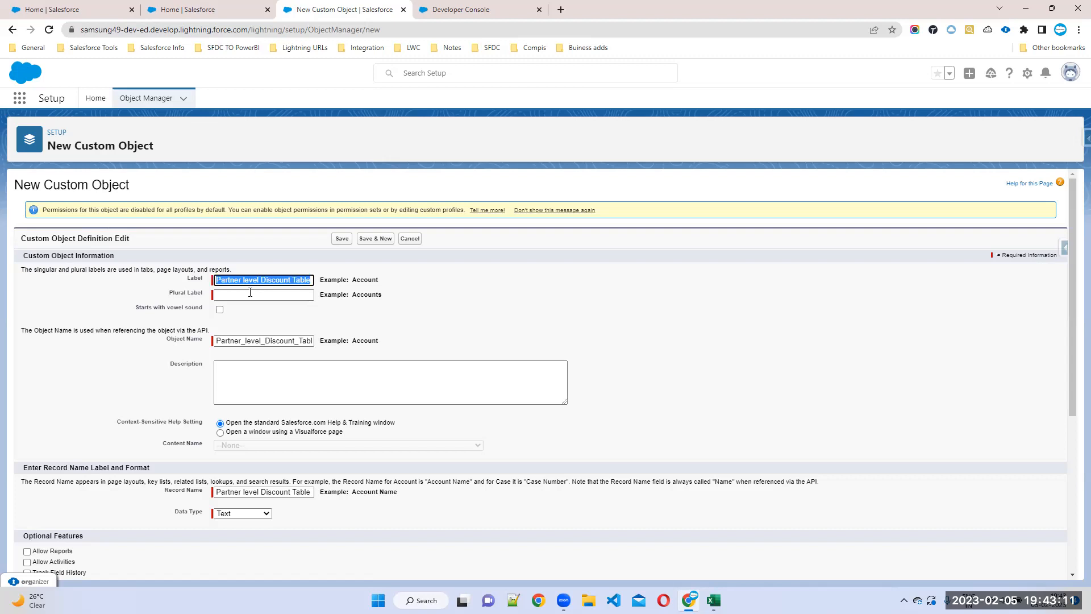
{"action": "left_click", "coordinate": [273, 294]}
{"action": "type", "text": "Partner level Discount Table"}
{"action": "type", "text": "s"}
{"action": "left_click", "coordinate": [383, 390]}
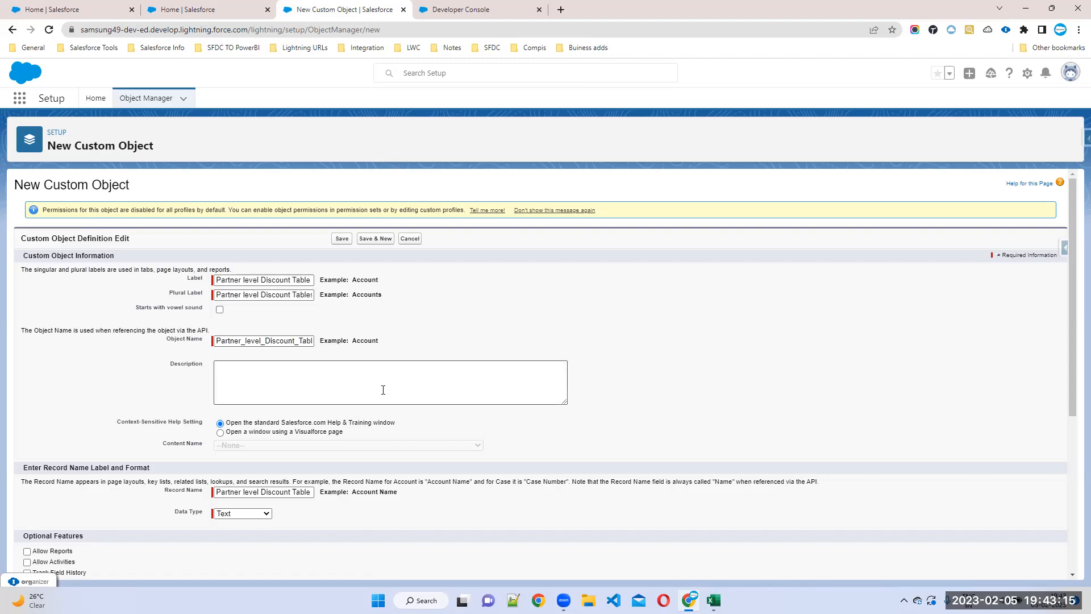
Step: Set the record name's data type to Auto Number with display format PLD-{000} and starting number 1
{"action": "scroll", "coordinate": [348, 385], "scroll_direction": "down", "scroll_amount": 3}
{"action": "left_click", "coordinate": [243, 343]}
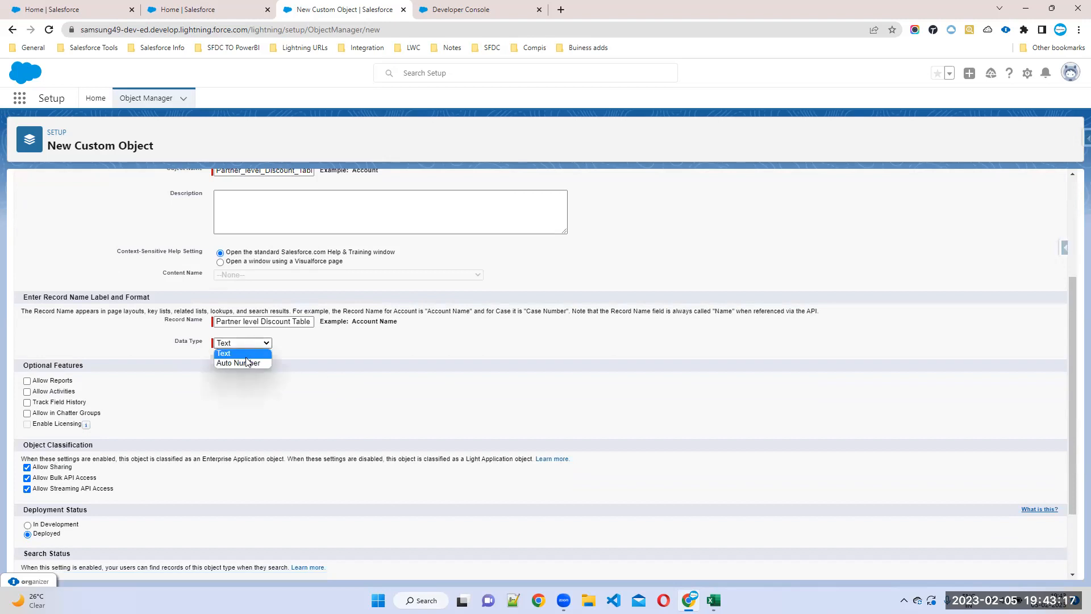
{"action": "left_click", "coordinate": [247, 362]}
{"action": "left_click", "coordinate": [226, 357]}
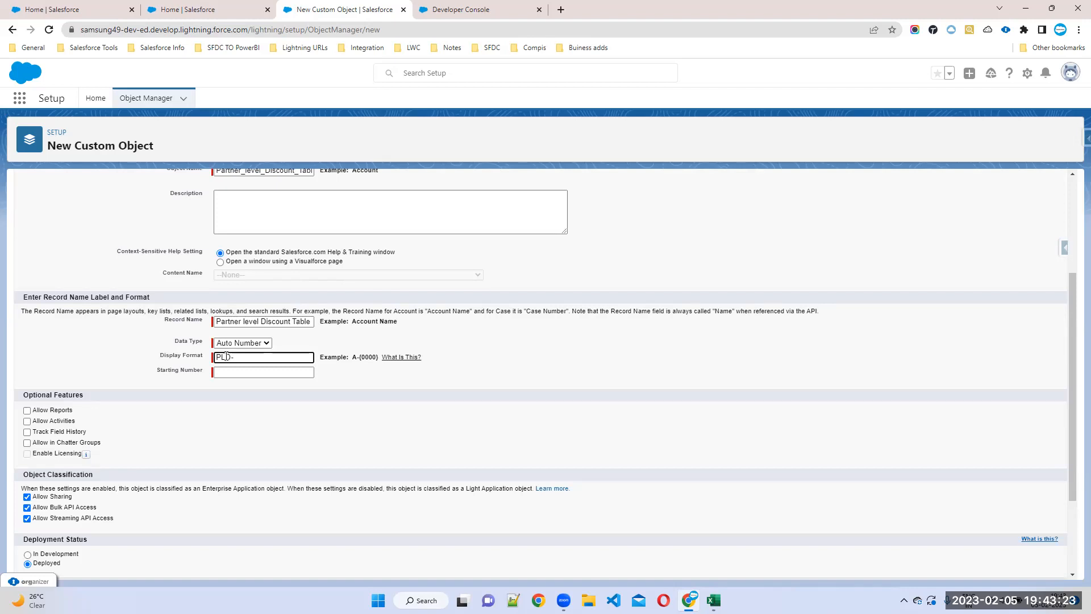
{"action": "type", "text": "PLD-{000}"}
{"action": "left_click", "coordinate": [225, 369]}
{"action": "type", "text": "1"}
{"action": "key", "text": "Tab"}
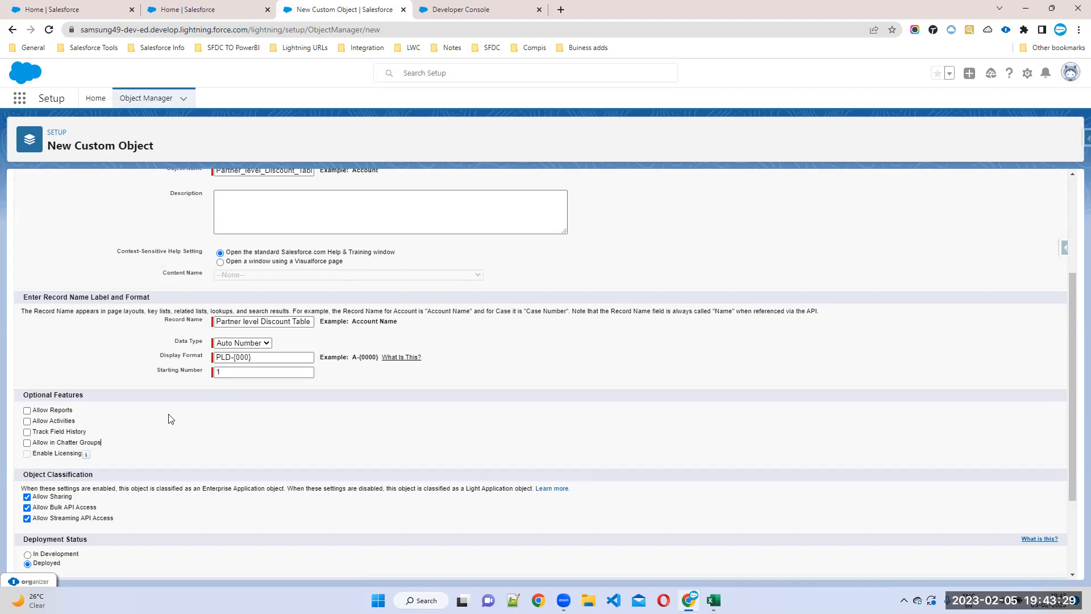
Step: Allow reports, activities, Chatter groups and search, enable launching the New Custom Tab Wizard, and save the custom object
{"action": "left_click", "coordinate": [27, 409]}
{"action": "left_click", "coordinate": [27, 421]}
{"action": "left_click", "coordinate": [27, 443]}
{"action": "scroll", "coordinate": [174, 441], "scroll_direction": "down", "scroll_amount": 2}
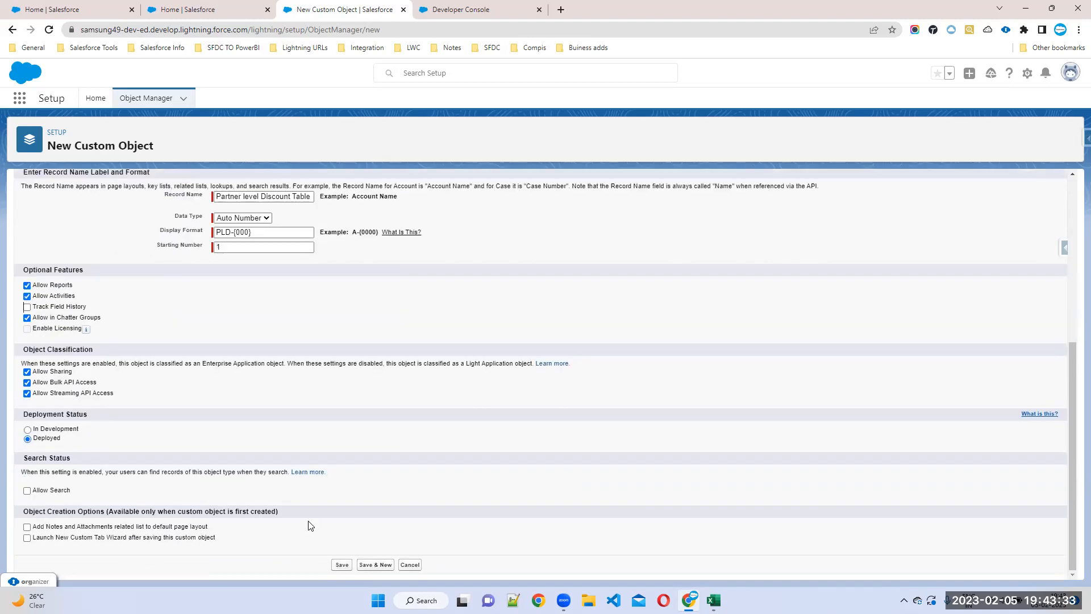
{"action": "left_click", "coordinate": [28, 490]}
{"action": "left_click", "coordinate": [26, 537]}
{"action": "left_click", "coordinate": [342, 564]}
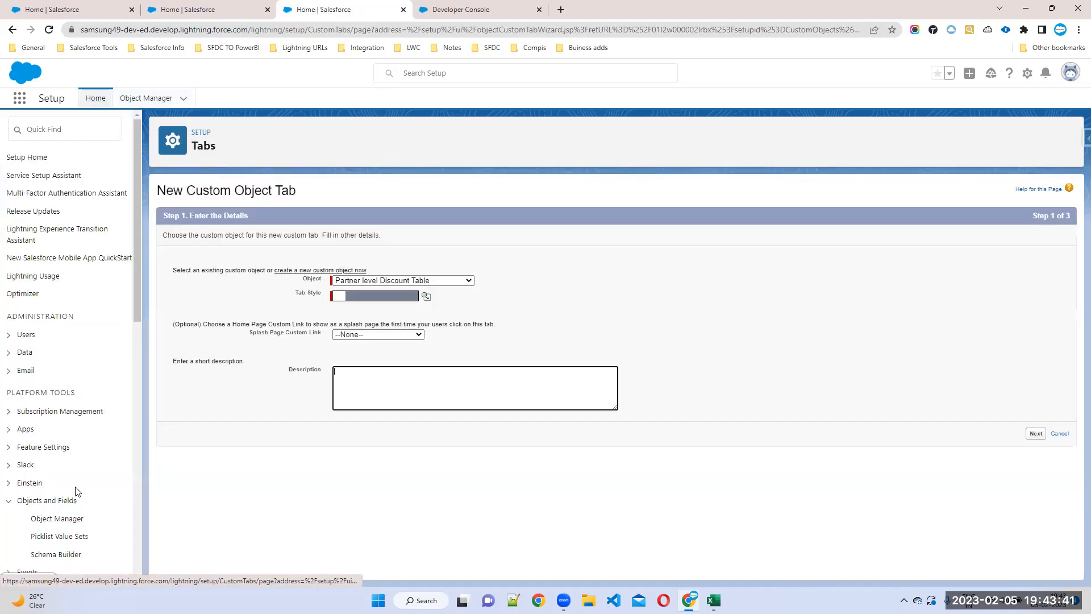
Step: Choose the Fan tab style for the Partner level Discount Table tab and accept Default On visibility for all profiles
{"action": "left_click", "coordinate": [353, 301]}
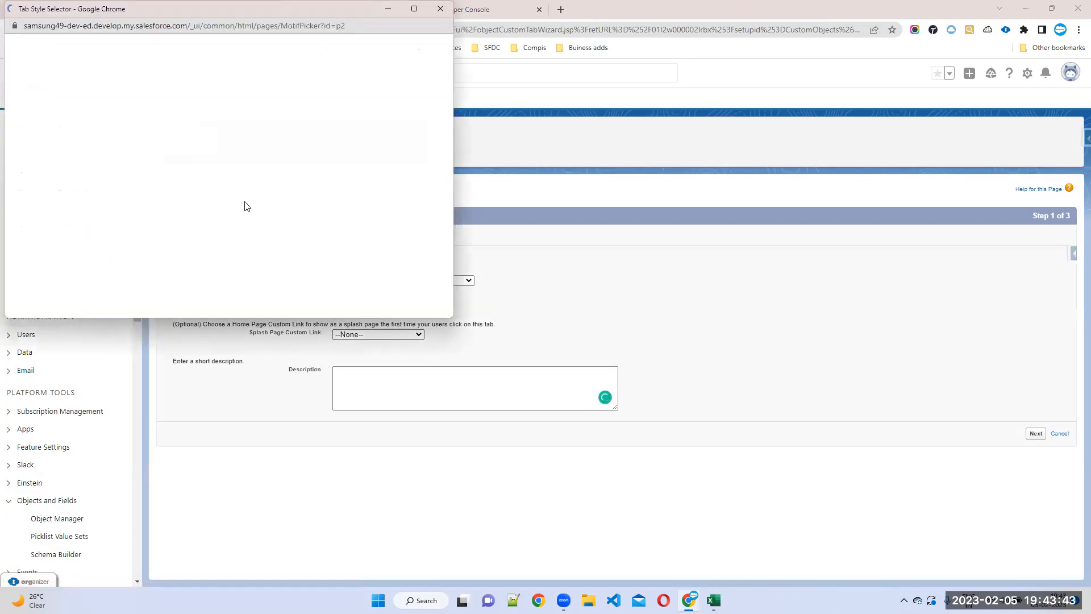
{"action": "left_click", "coordinate": [278, 230]}
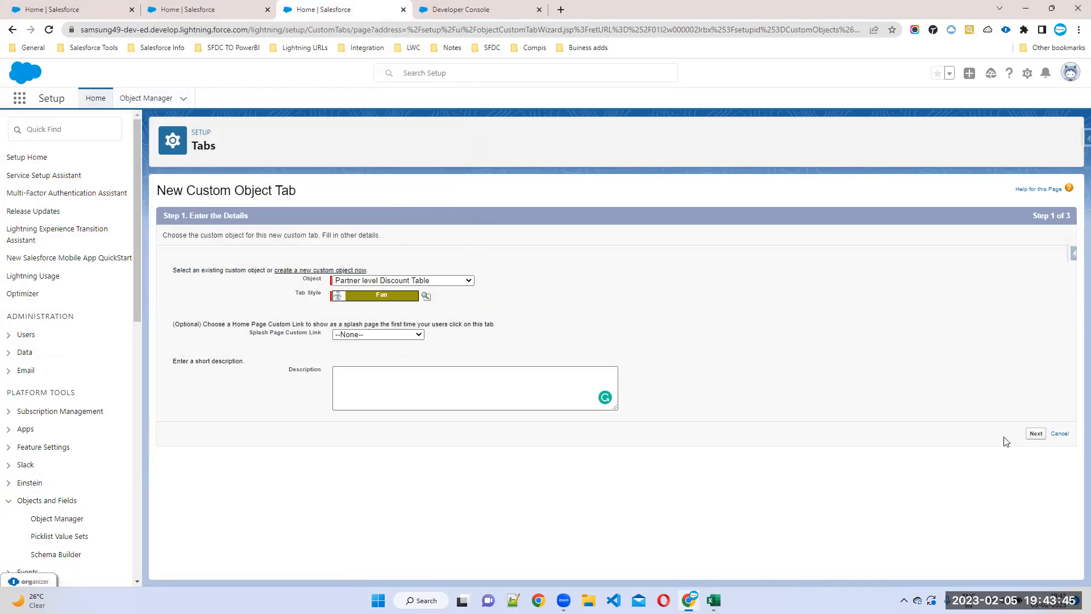
{"action": "left_click", "coordinate": [1036, 433]}
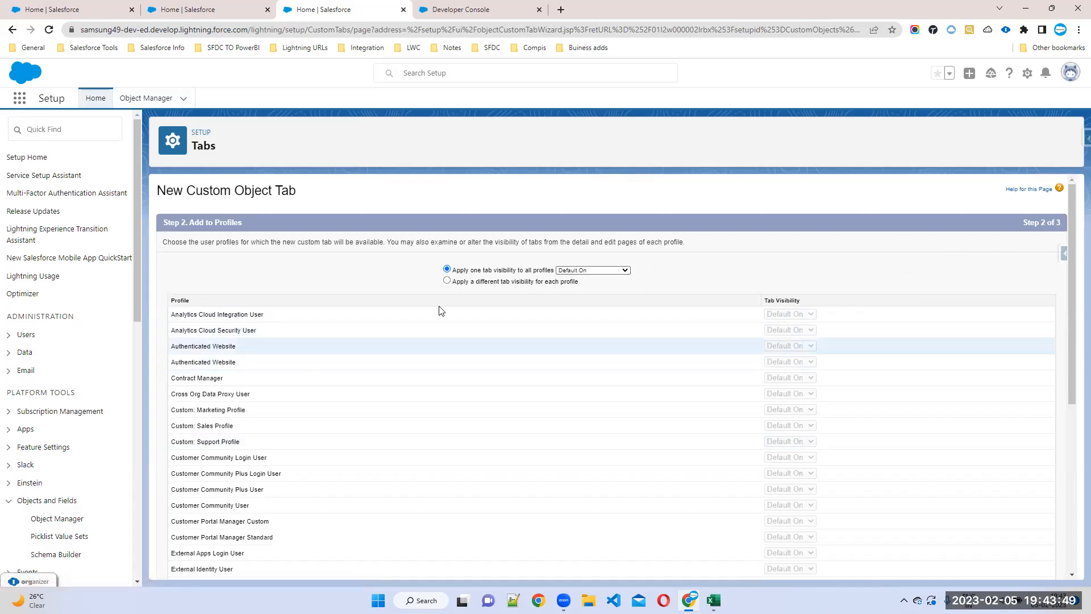
{"action": "scroll", "coordinate": [816, 421], "scroll_direction": "down", "scroll_amount": 5}
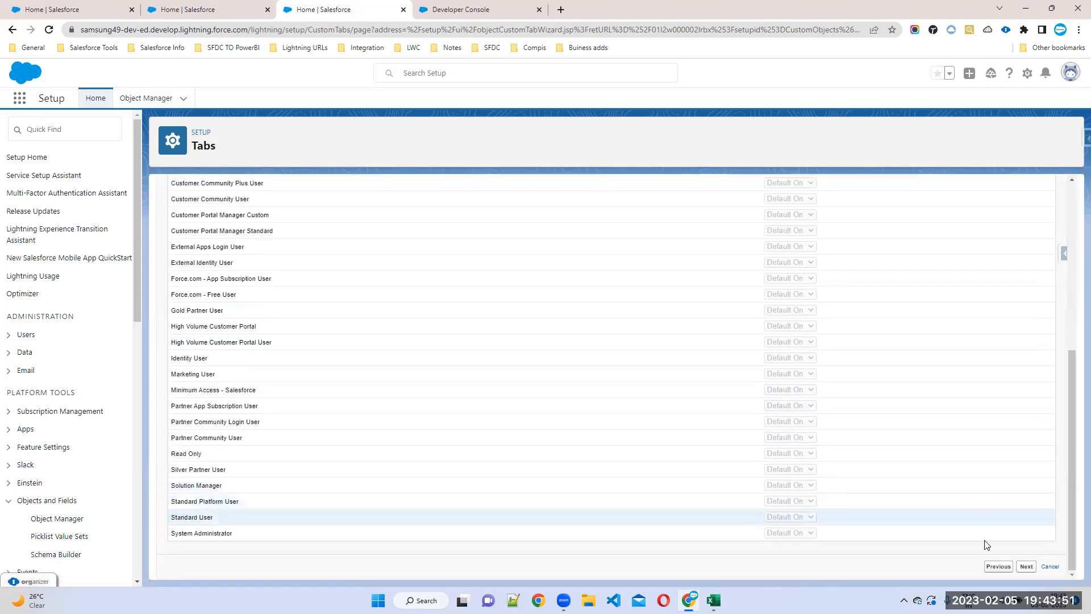
{"action": "left_click", "coordinate": [1021, 568]}
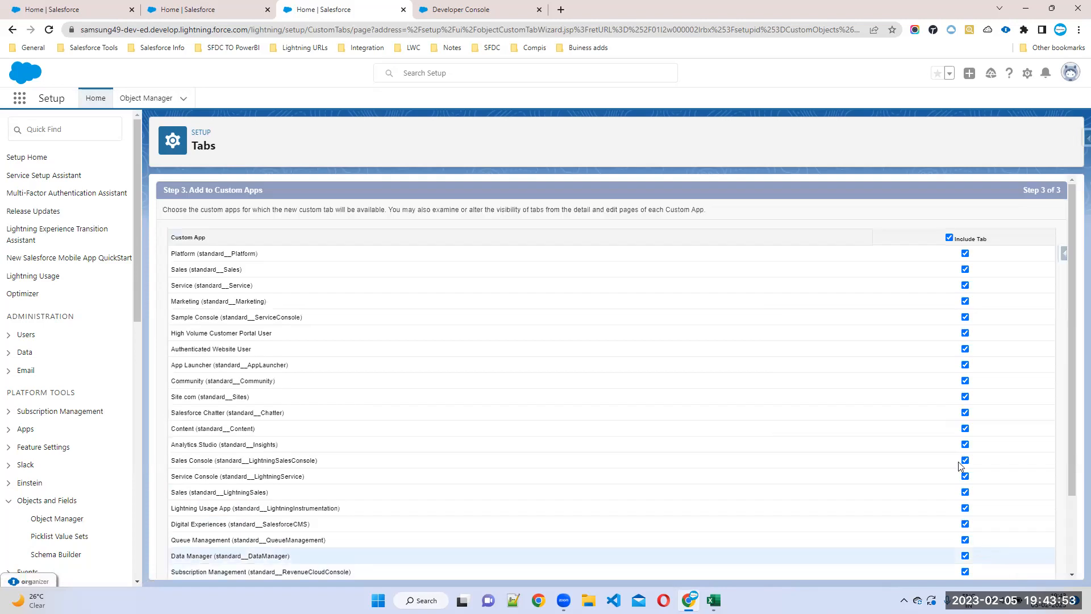
Step: Include the new tab only in the Salesforce CPQ app, excluding all other custom apps, and save the tab
{"action": "left_click", "coordinate": [950, 238]}
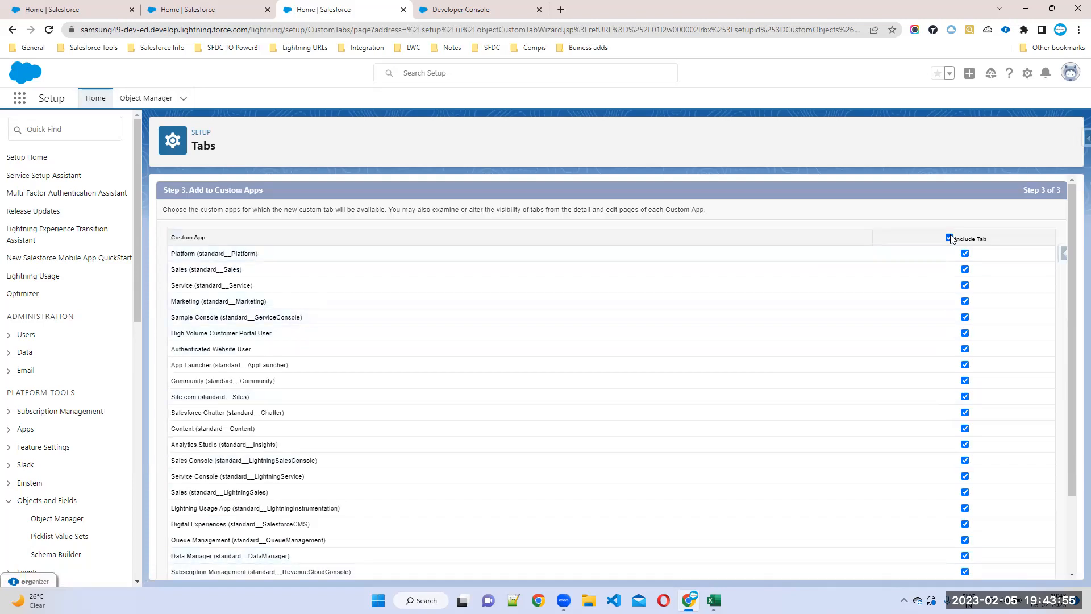
{"action": "left_click", "coordinate": [949, 237]}
{"action": "scroll", "coordinate": [372, 477], "scroll_direction": "down", "scroll_amount": 2}
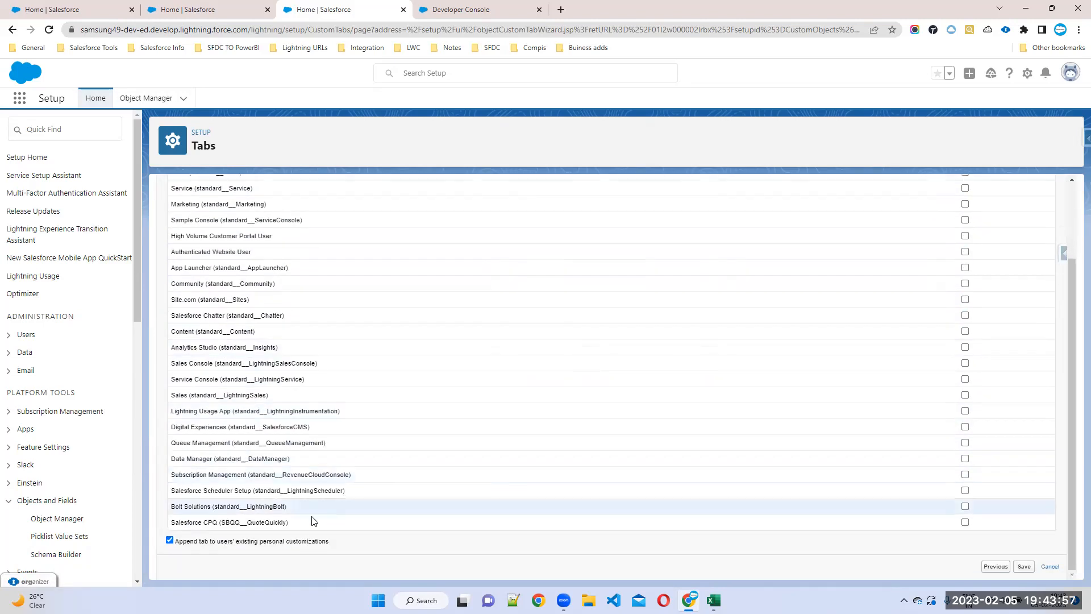
{"action": "left_click_drag", "start_coordinate": [185, 522], "coordinate": [941, 518]}
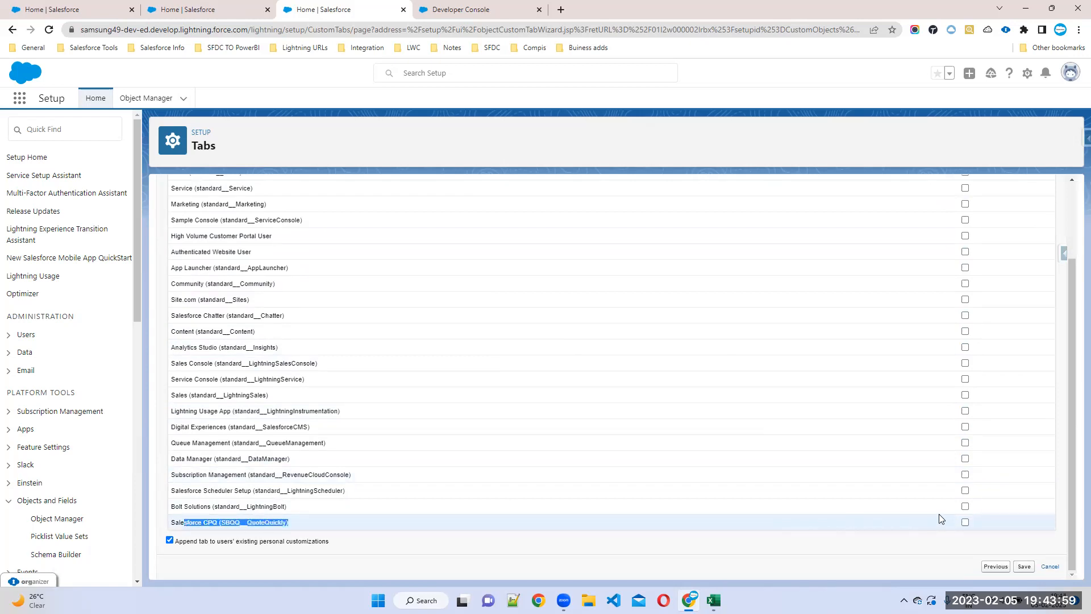
{"action": "left_click", "coordinate": [965, 521]}
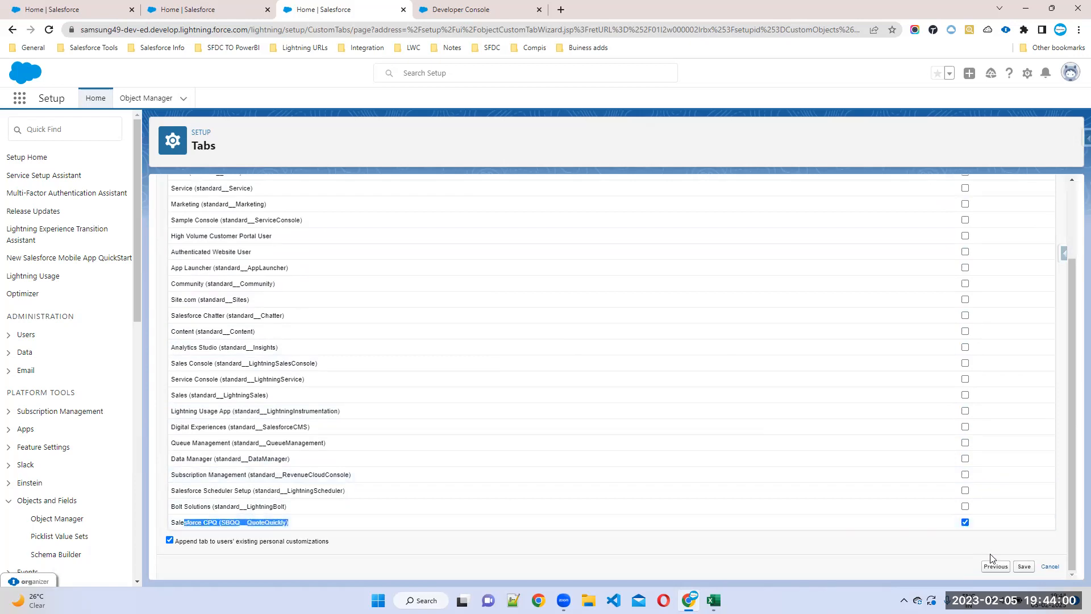
{"action": "left_click", "coordinate": [1023, 570]}
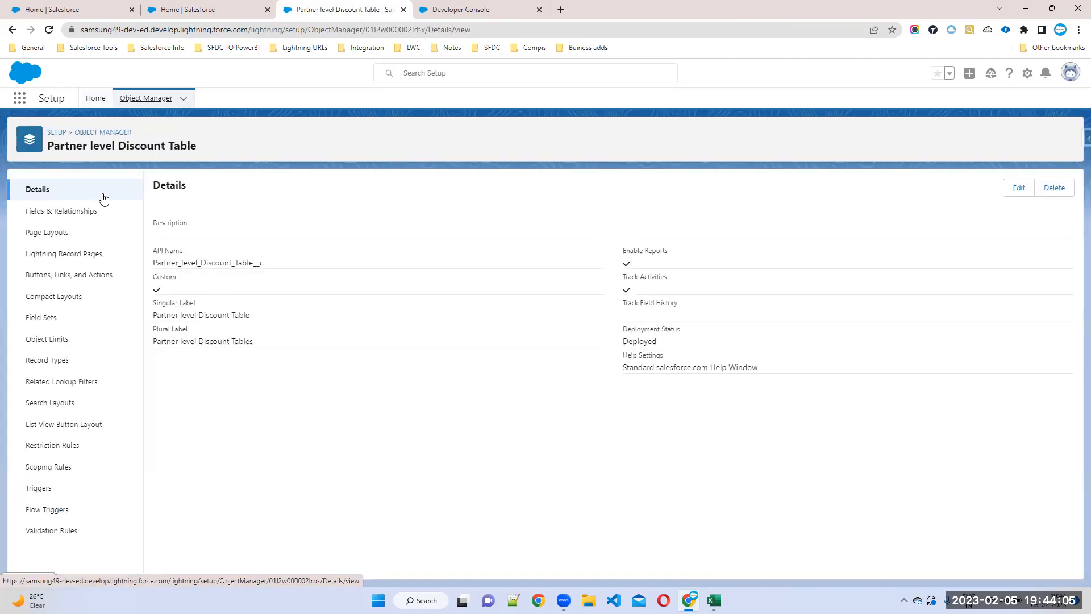
Step: Start a new Picklist field on the Partner level Discount Table object, labelled Partner Level from the header copied in the Excel sheet
{"action": "left_click", "coordinate": [54, 214]}
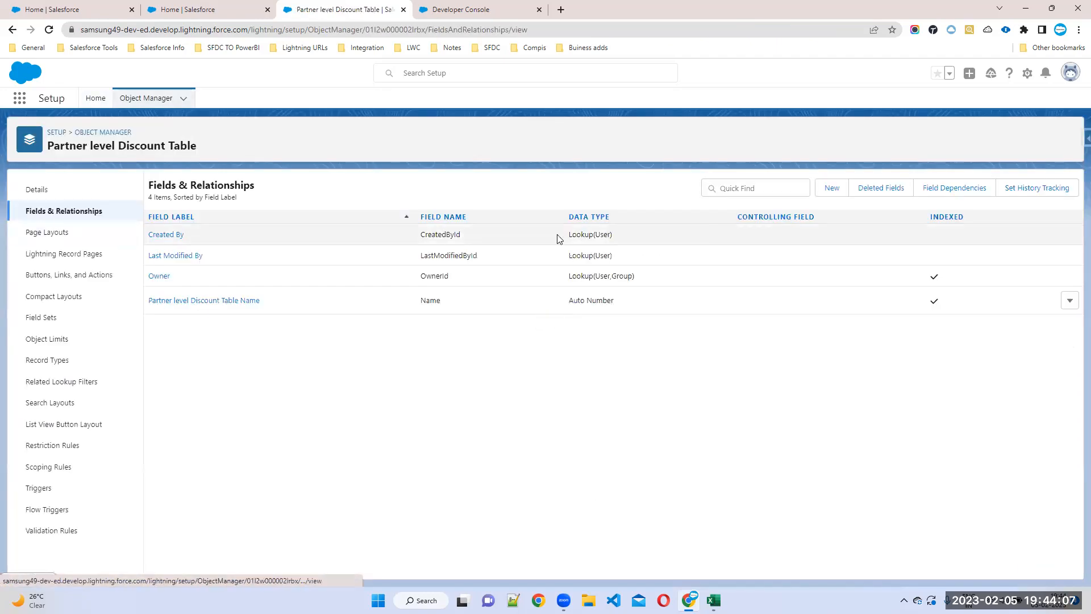
{"action": "left_click", "coordinate": [819, 192]}
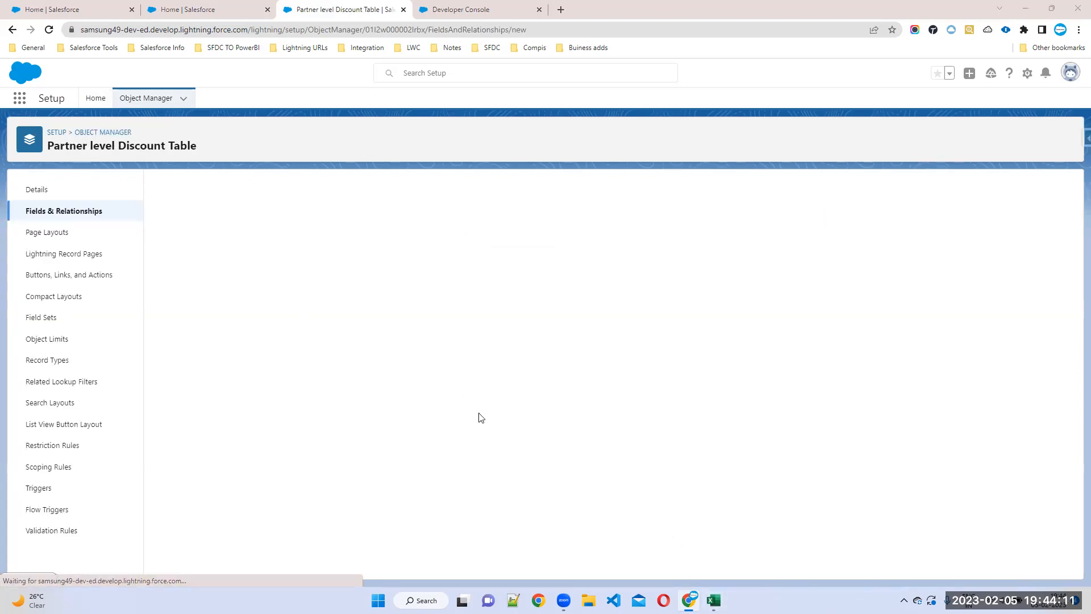
{"action": "key", "text": "alt+Tab"}
{"action": "left_click", "coordinate": [36, 155]}
{"action": "key", "text": "ctrl+c"}
{"action": "left_click", "coordinate": [1024, 11]}
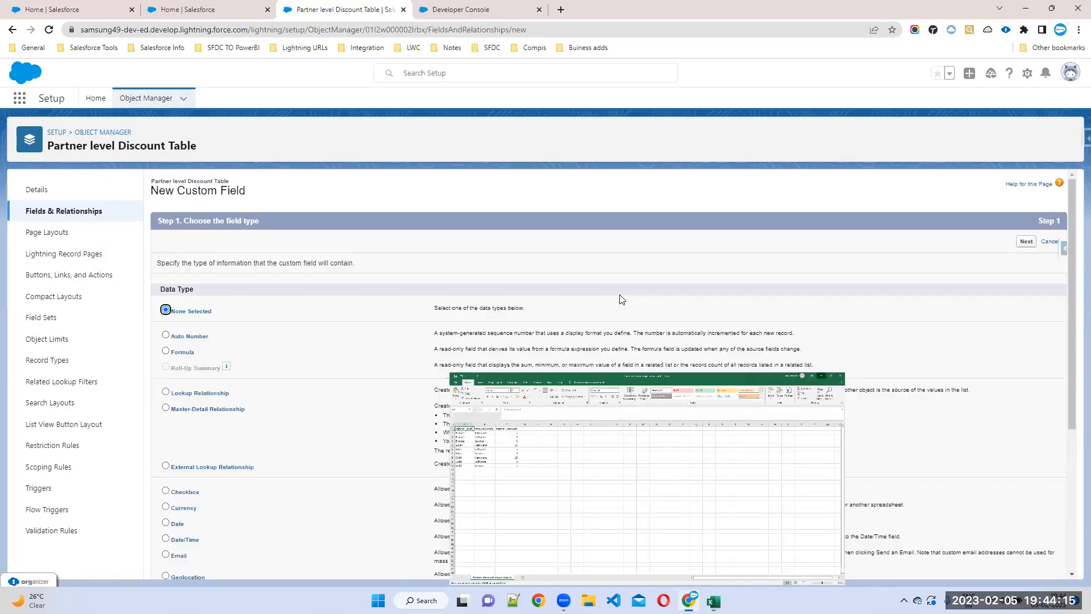
{"action": "scroll", "coordinate": [307, 398], "scroll_direction": "down", "scroll_amount": 4}
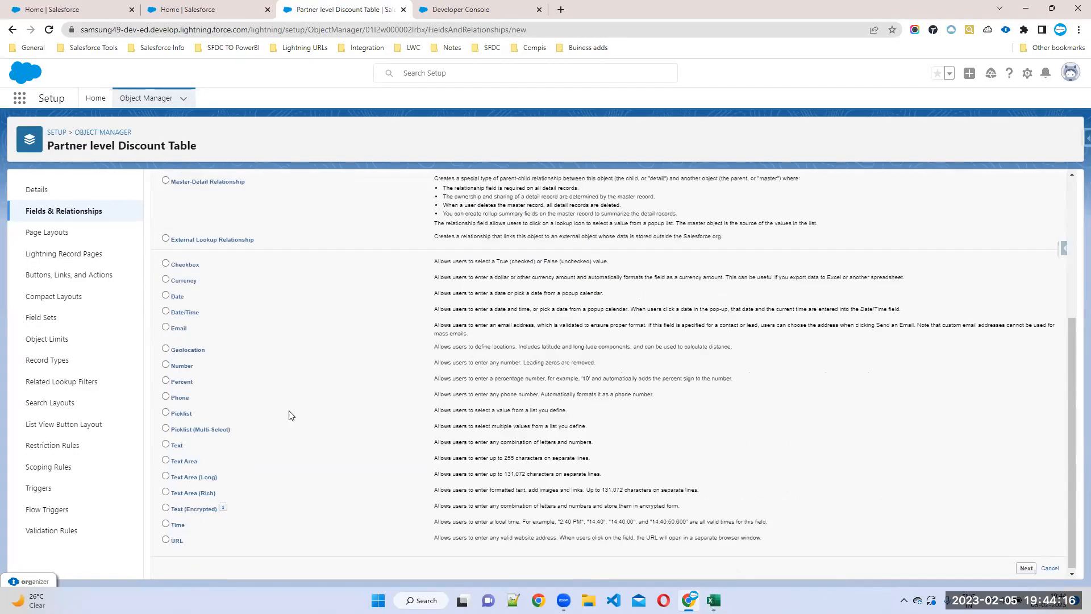
{"action": "left_click", "coordinate": [166, 413]}
{"action": "left_click", "coordinate": [1027, 568]}
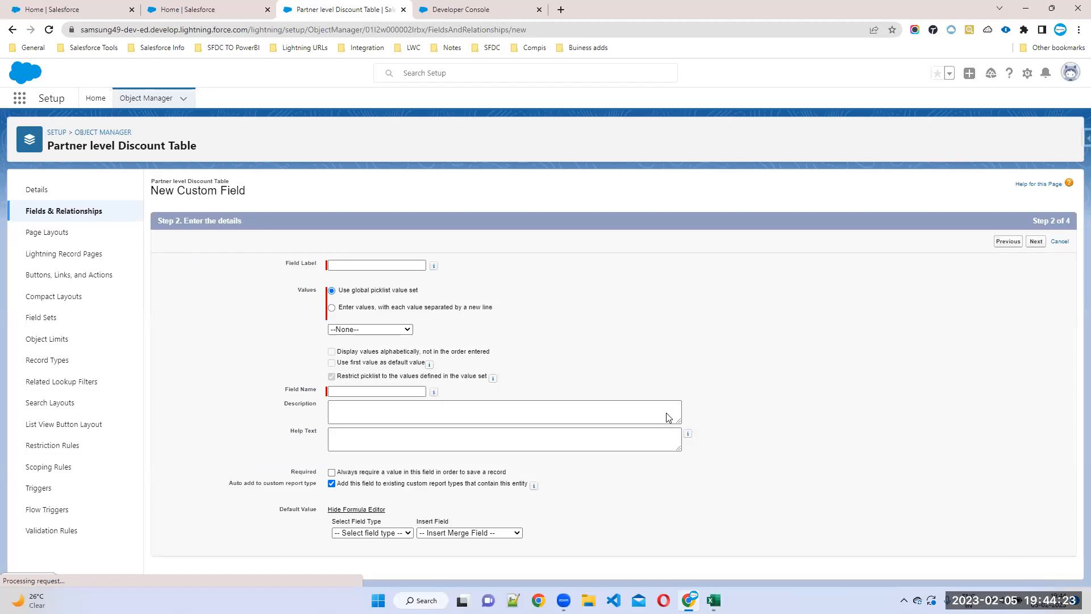
{"action": "key", "text": "ctrl+v"}
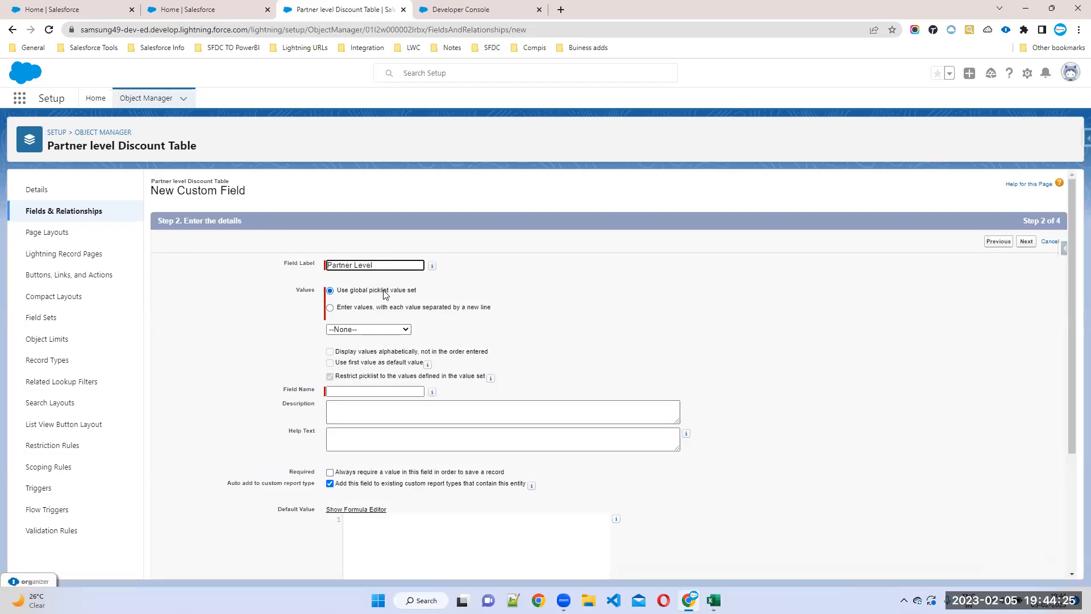
Step: Set the Partner Level picklist to use manually entered values and add Bronze, copied from the Excel sheet, as the first value
{"action": "left_click", "coordinate": [330, 307]}
{"action": "left_click", "coordinate": [353, 362]}
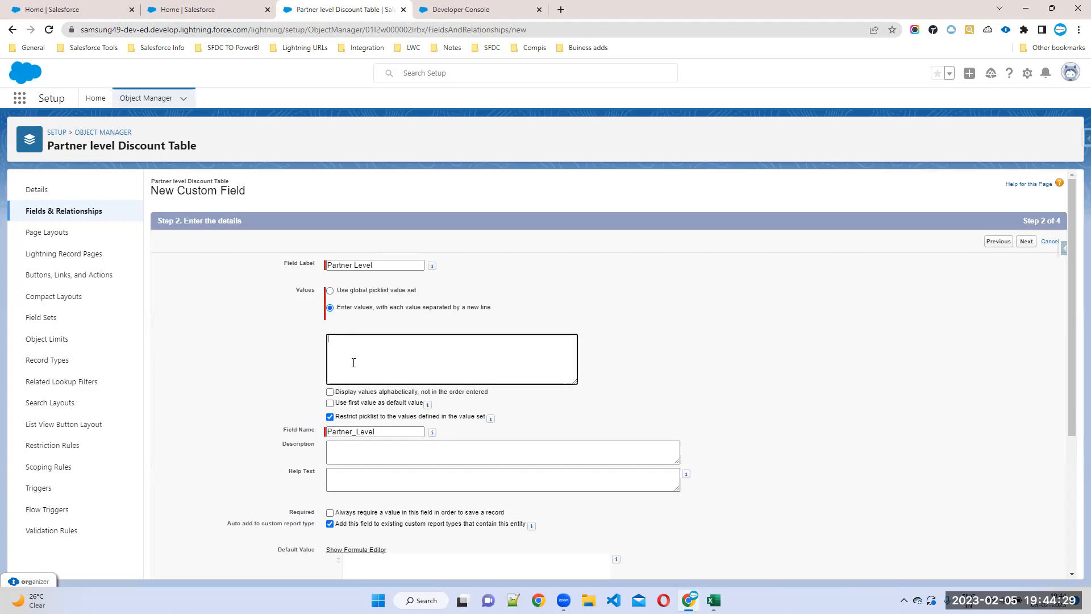
{"action": "left_click", "coordinate": [714, 600]}
{"action": "left_click", "coordinate": [53, 176]}
{"action": "key", "text": "ctrl+c"}
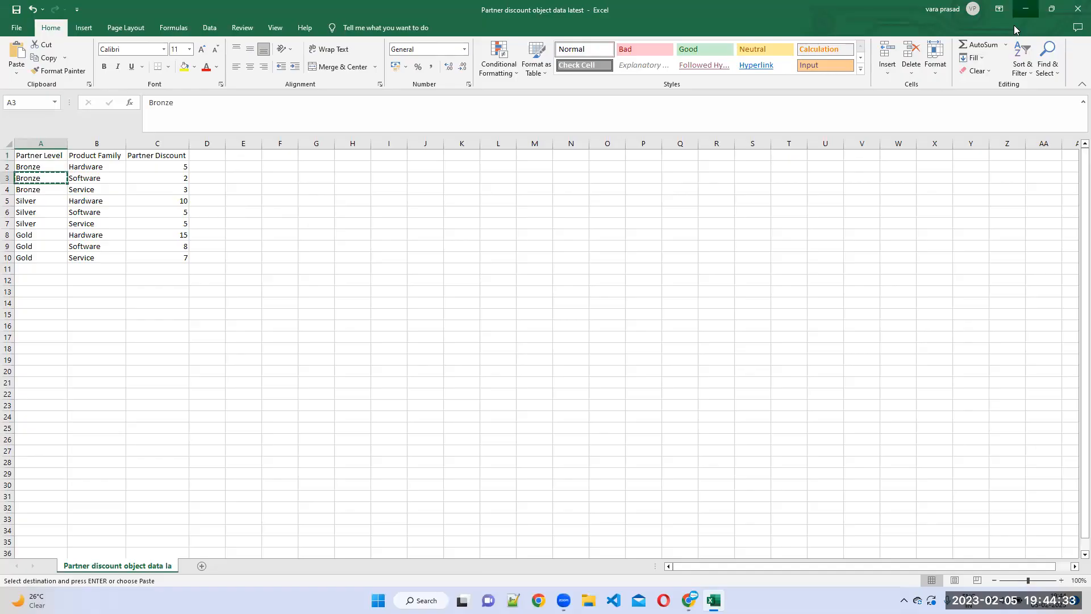
{"action": "left_click", "coordinate": [1026, 9]}
{"action": "key", "text": "ctrl+v"}
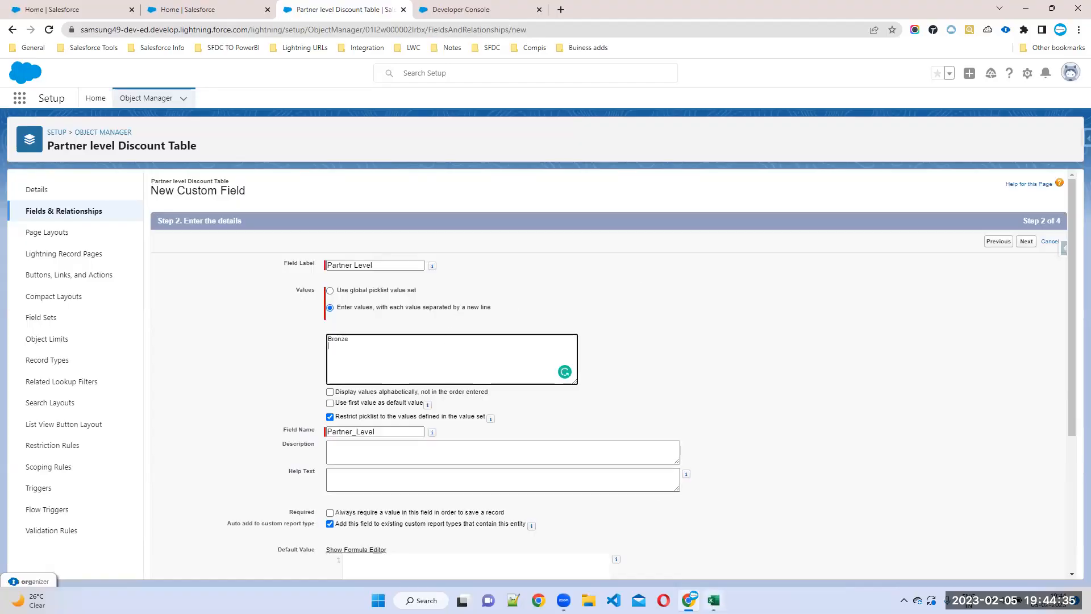
Step: Add Silver and Gold, copied from the Excel sheet, on separate lines of the Partner Level picklist values
{"action": "left_click", "coordinate": [714, 600]}
{"action": "left_click", "coordinate": [45, 224]}
{"action": "key", "text": "ctrl+c"}
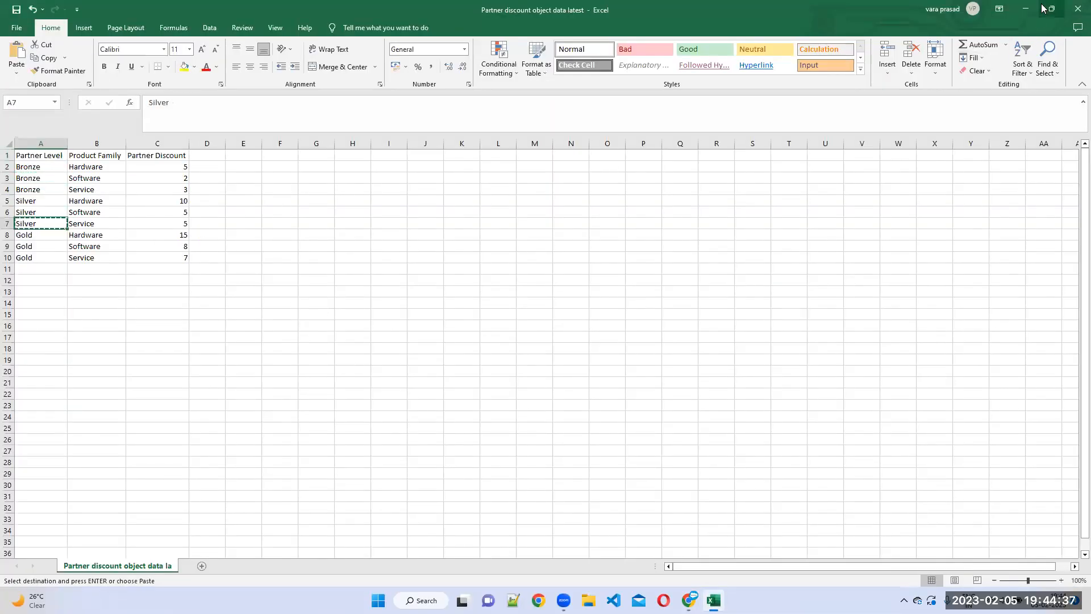
{"action": "left_click", "coordinate": [1025, 9]}
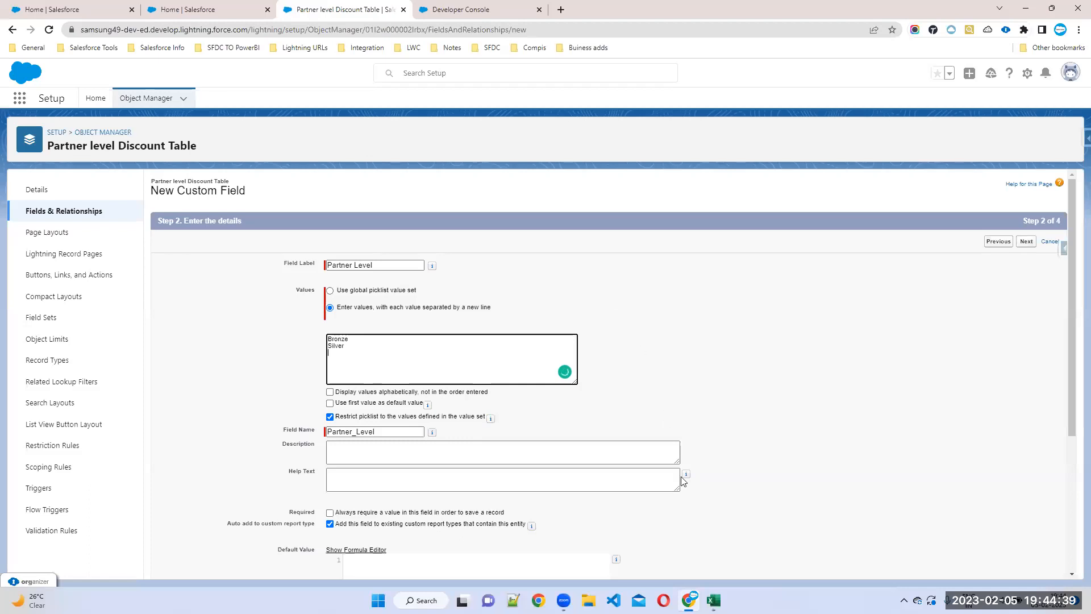
{"action": "left_click", "coordinate": [714, 600]}
{"action": "left_click", "coordinate": [42, 254]}
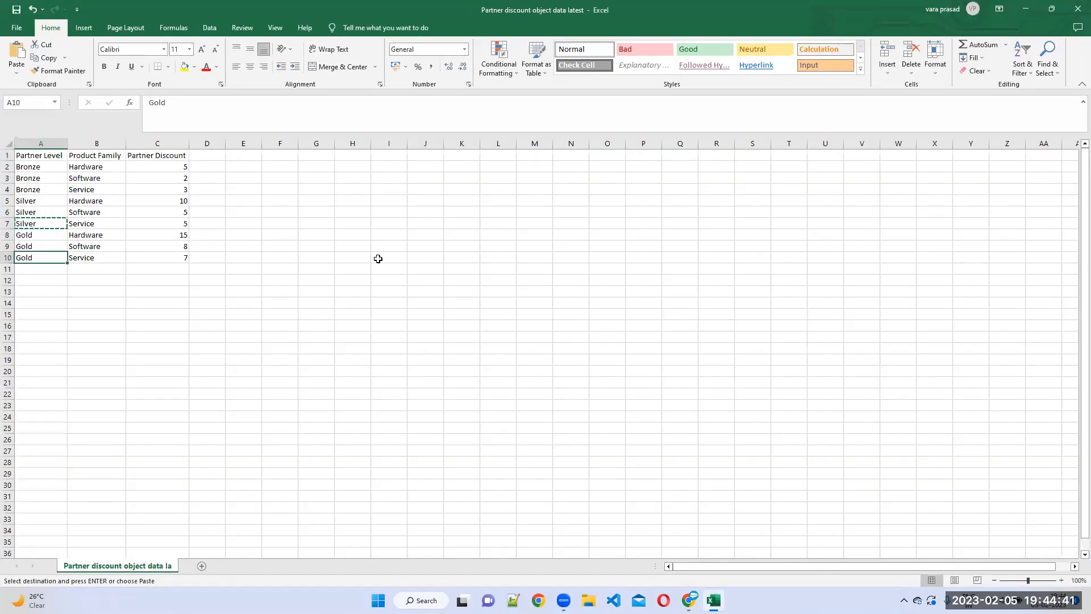
{"action": "key", "text": "ctrl+c"}
{"action": "left_click", "coordinate": [1026, 9]}
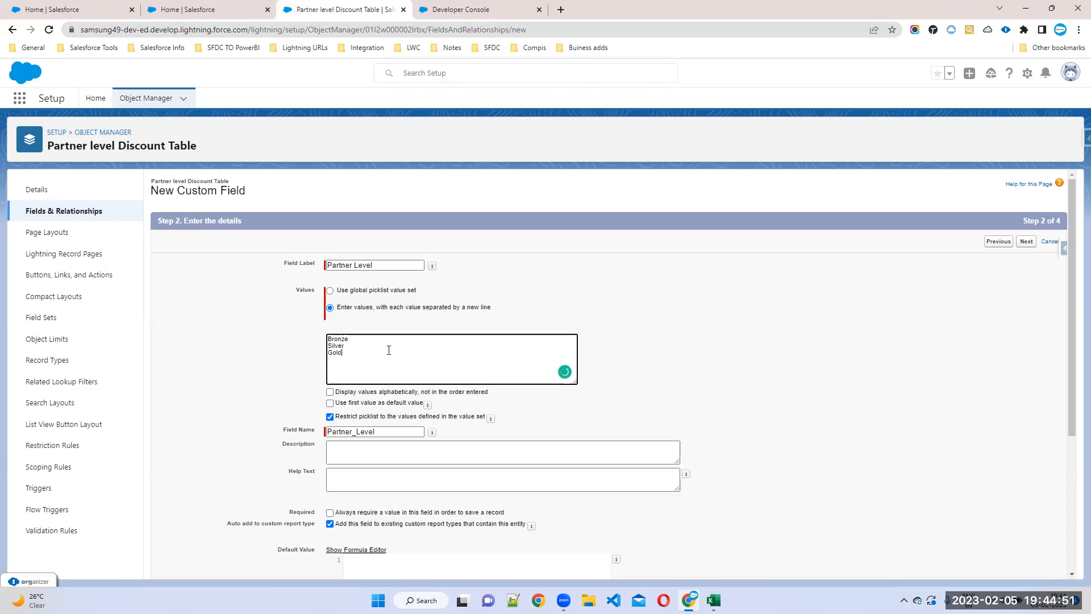
{"action": "left_click", "coordinate": [352, 345]}
Step: Complete field-level security, keep the Partner level Discount Table Layout selected, and save the Partner Level field while starting another new field
{"action": "scroll", "coordinate": [425, 421], "scroll_direction": "down", "scroll_amount": 3}
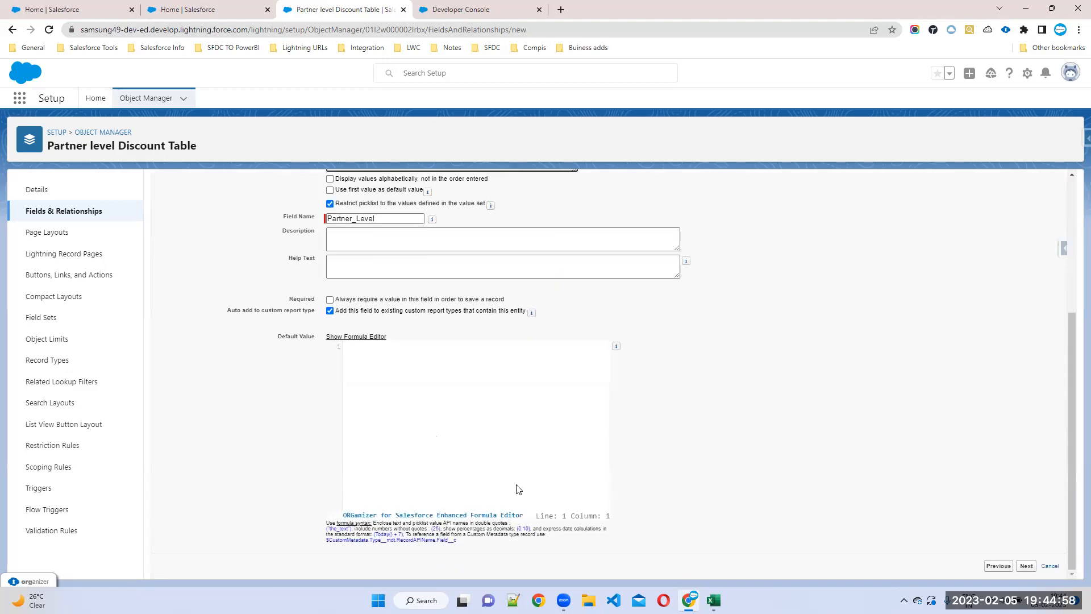
{"action": "left_click", "coordinate": [1026, 566]}
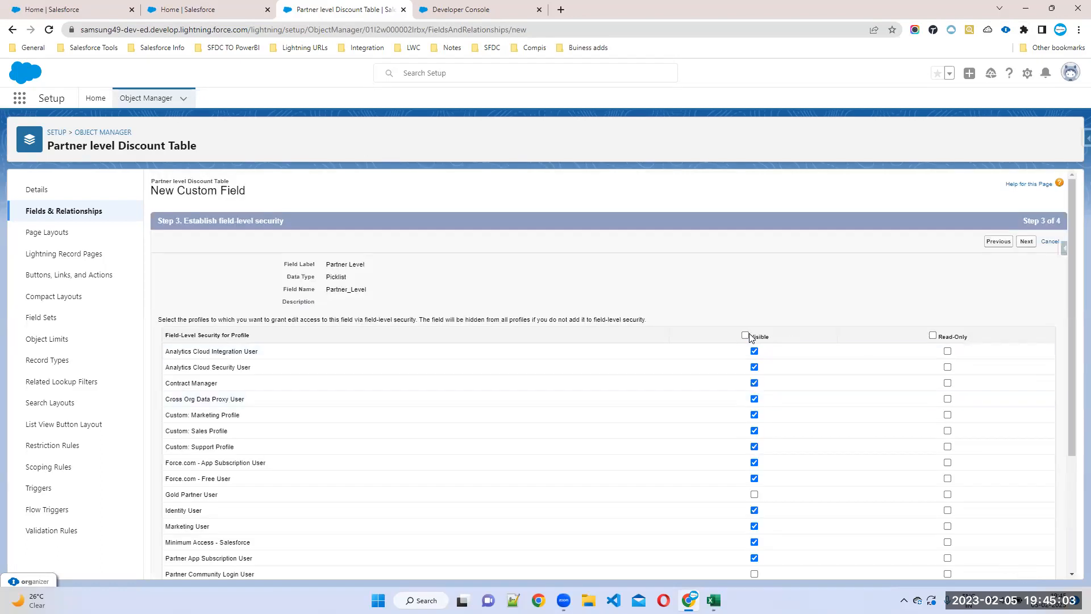
{"action": "left_click", "coordinate": [1027, 242]}
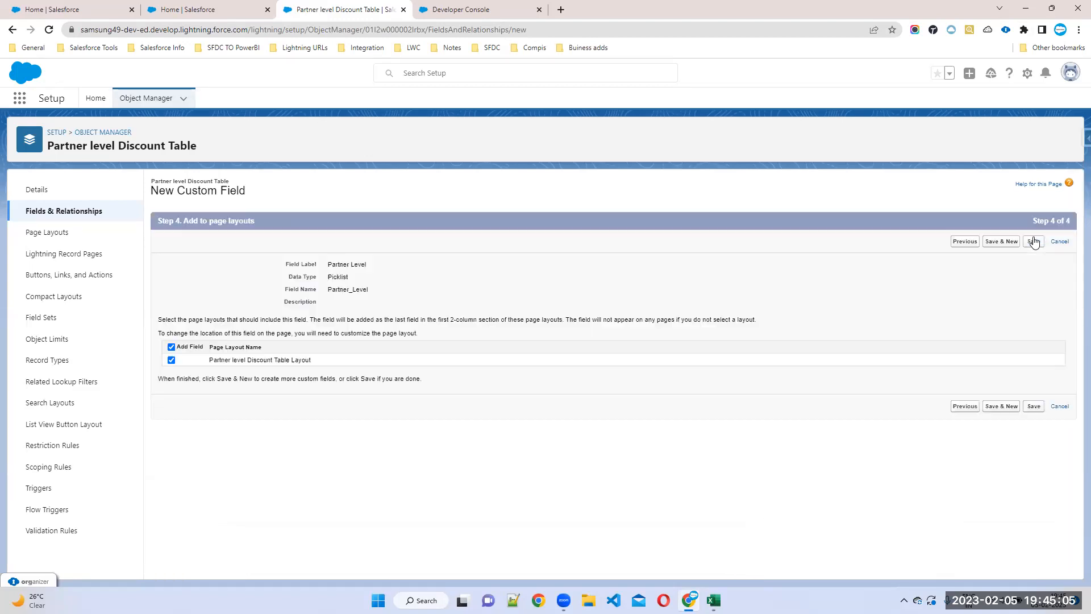
{"action": "left_click", "coordinate": [1011, 406]}
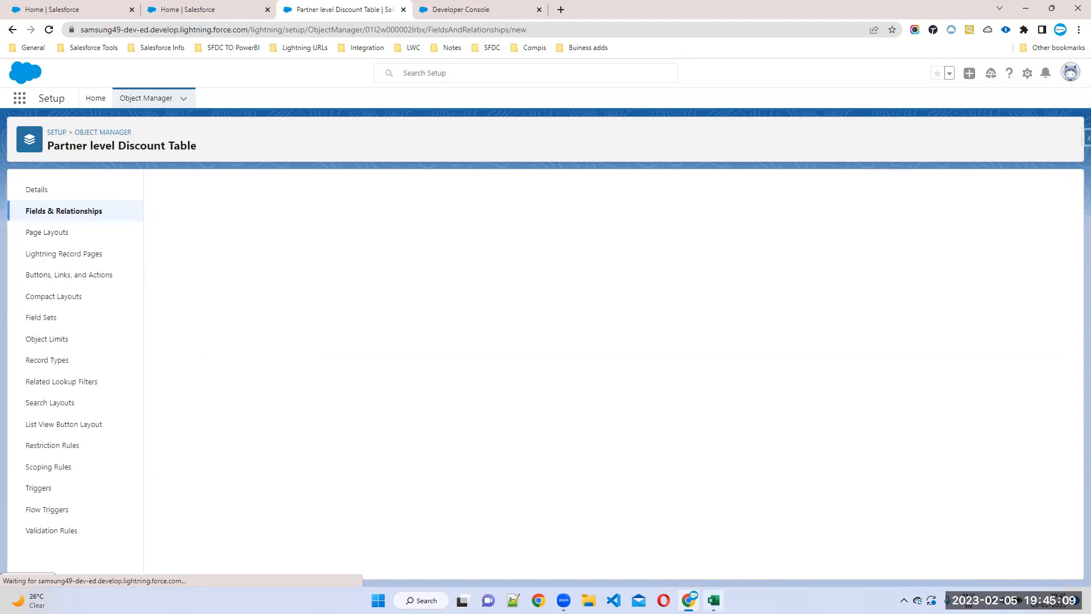
Step: Define the new field as a Picklist labelled Product Family, copying the label from the Excel sheet's header
{"action": "left_click", "coordinate": [714, 600]}
{"action": "left_click", "coordinate": [100, 157]}
{"action": "key", "text": "ctrl+c"}
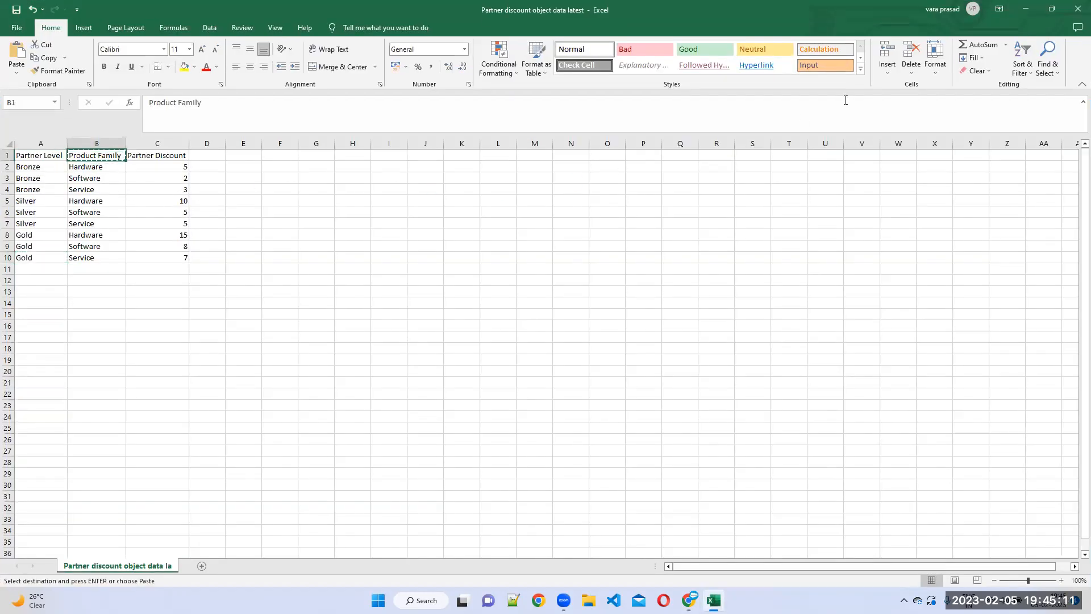
{"action": "left_click", "coordinate": [1033, 6]}
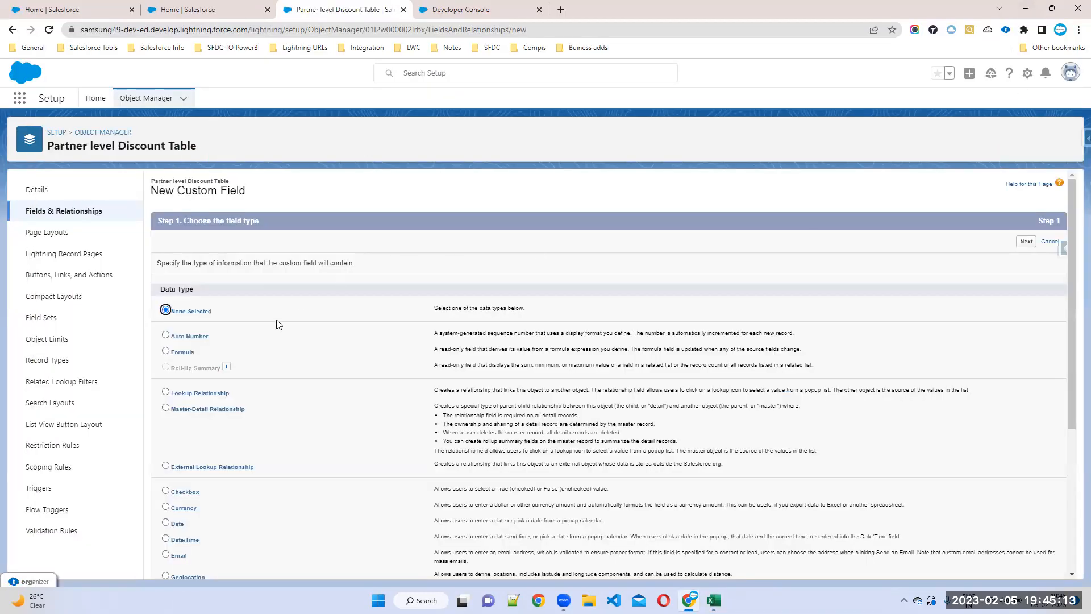
{"action": "scroll", "coordinate": [241, 418], "scroll_direction": "down", "scroll_amount": 3}
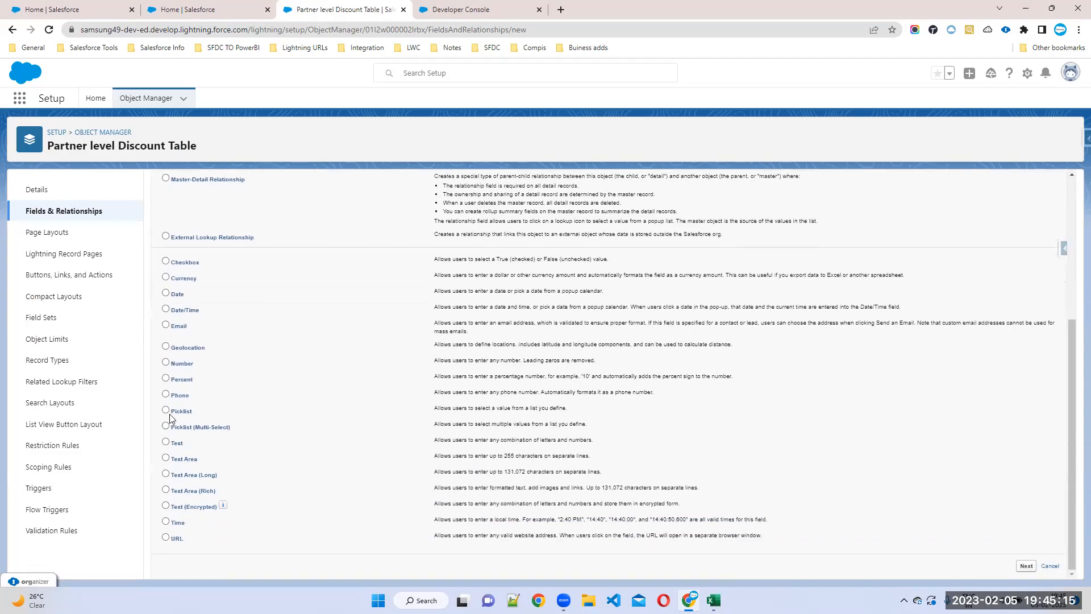
{"action": "left_click", "coordinate": [1025, 570]}
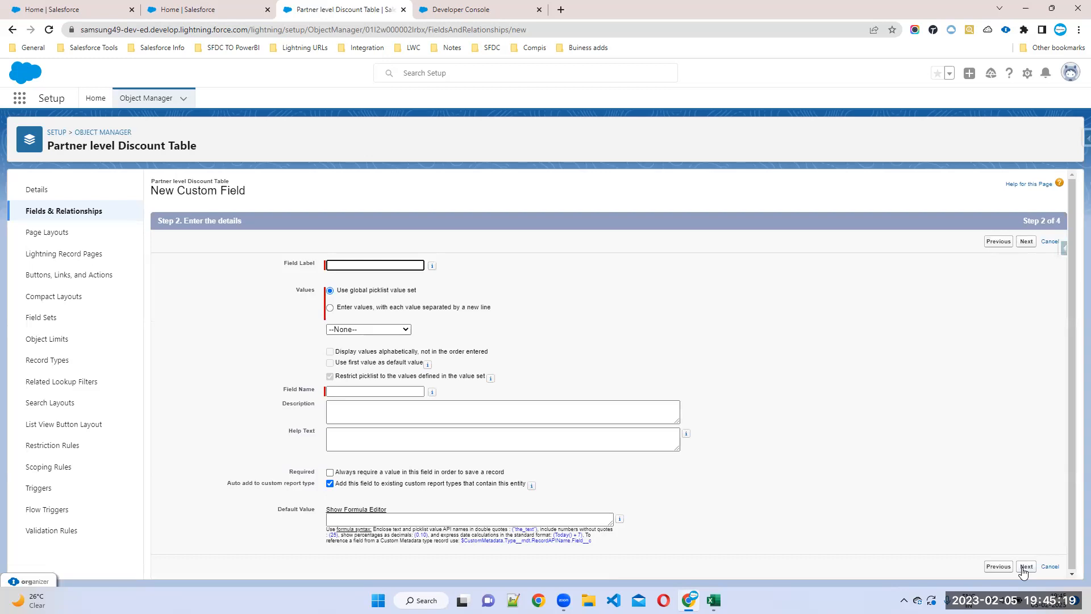
{"action": "key", "text": "ctrl+v"}
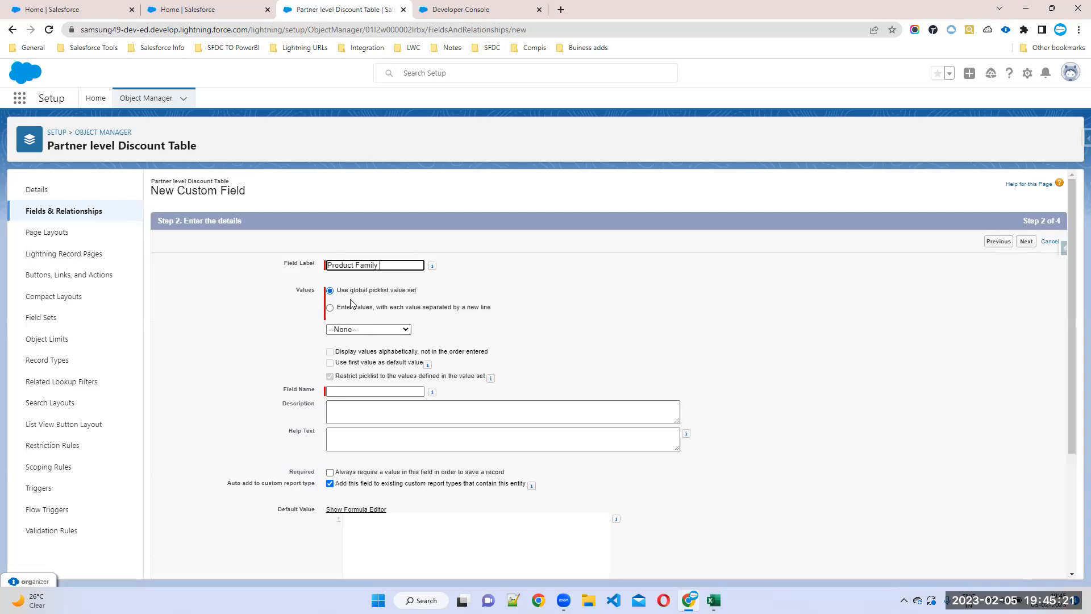
{"action": "key", "text": "Tab"}
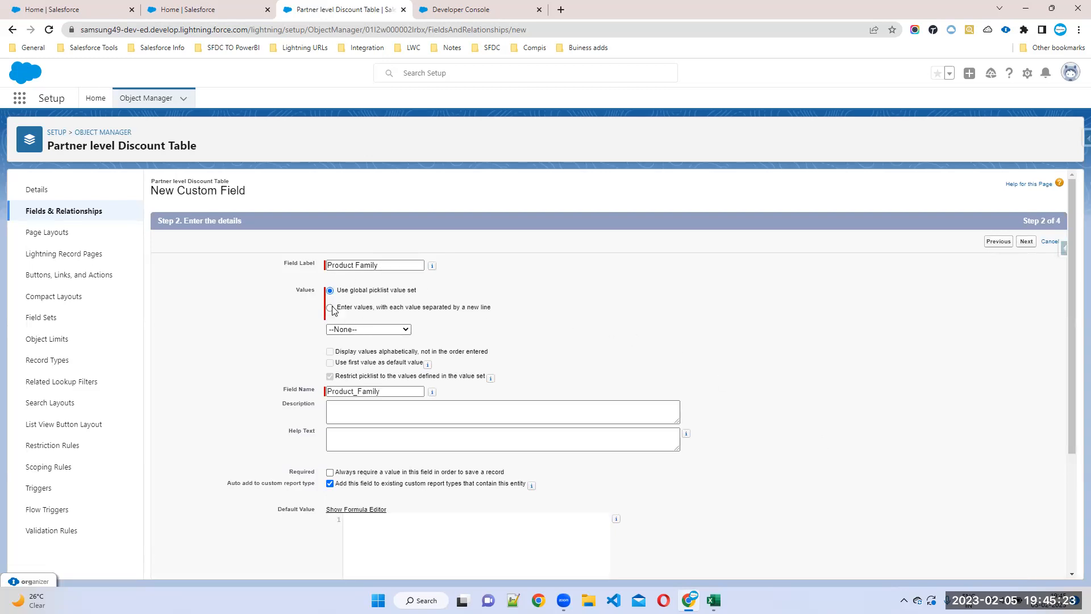
Step: Set the Product Family picklist to manually entered values and add Software and Hardware, copied from the Excel sheet, on separate lines
{"action": "left_click", "coordinate": [330, 307]}
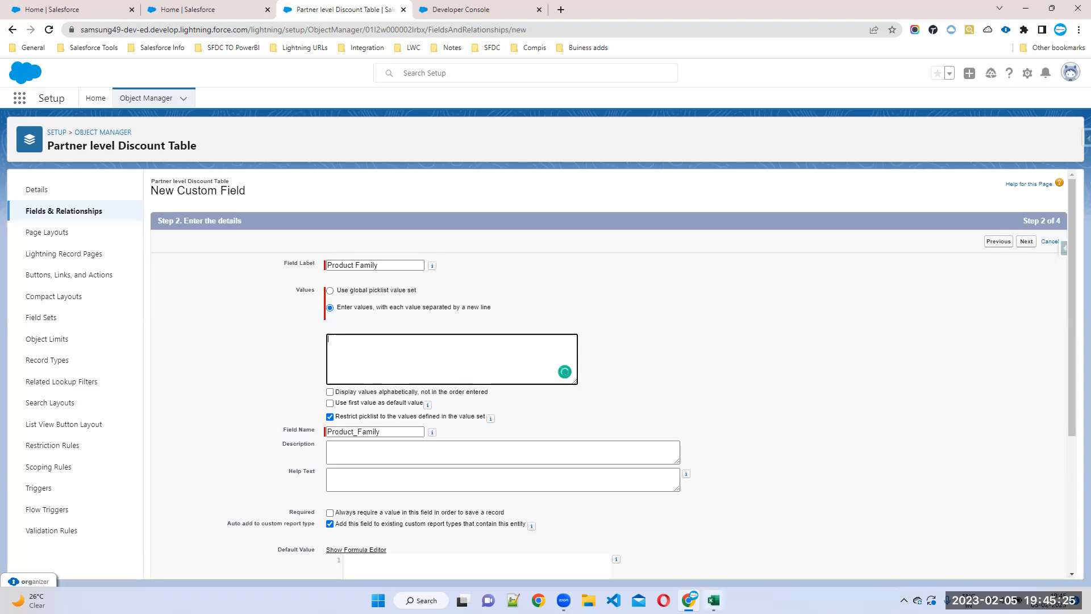
{"action": "key", "text": "alt+Tab"}
{"action": "left_click", "coordinate": [105, 178]}
{"action": "key", "text": "ctrl+c"}
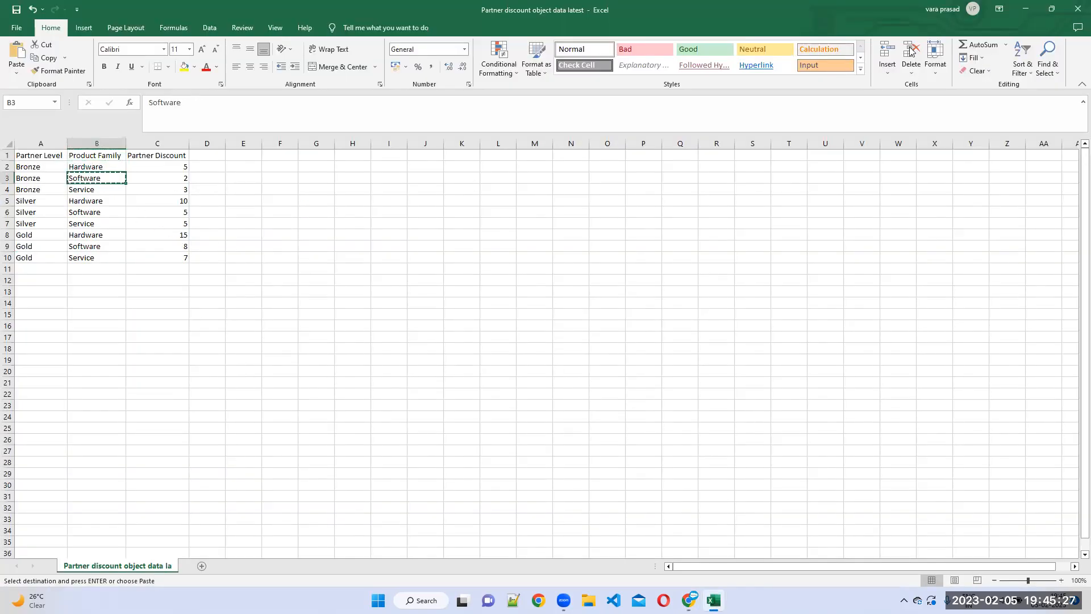
{"action": "key", "text": "alt+Tab"}
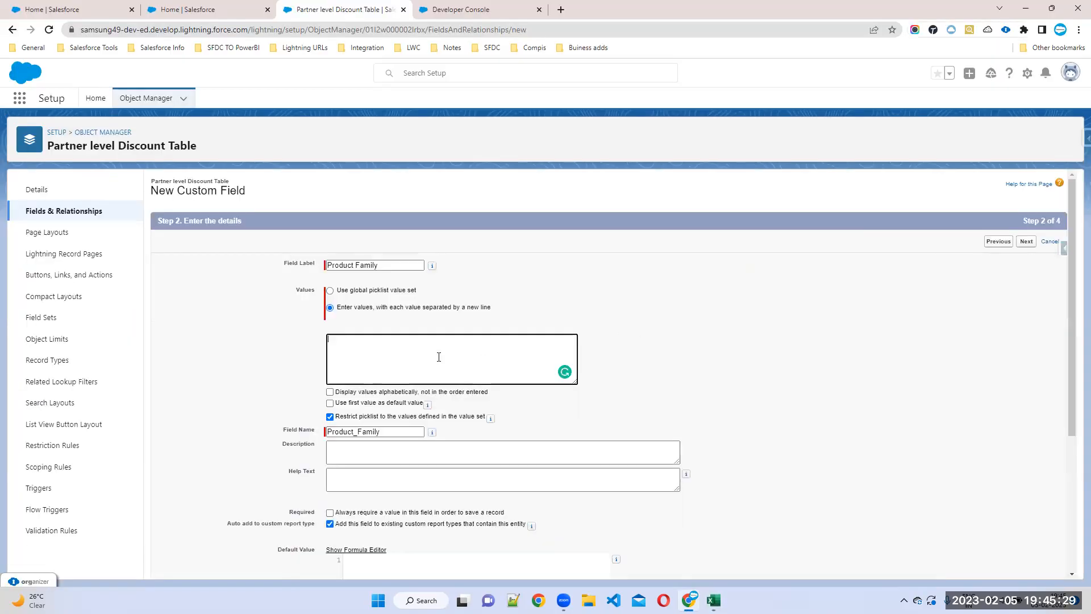
{"action": "left_click", "coordinate": [714, 600]}
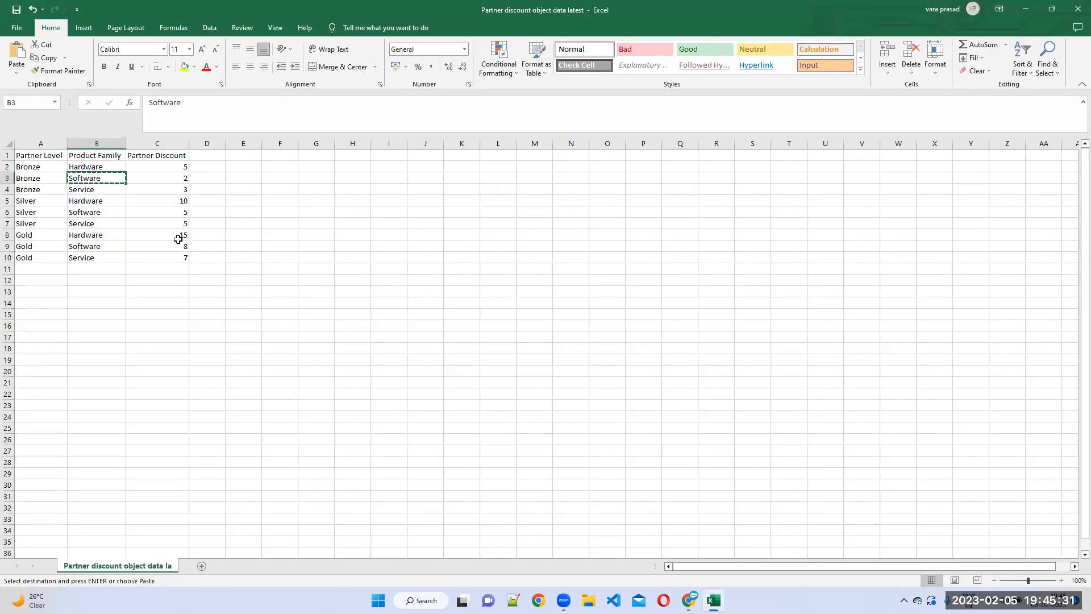
{"action": "left_click", "coordinate": [102, 200]}
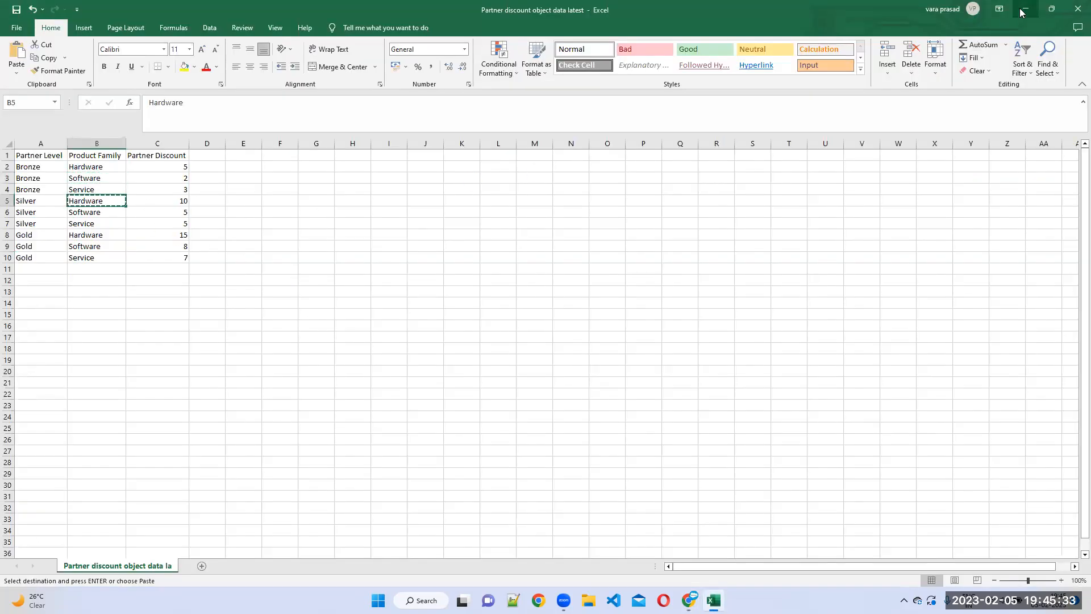
{"action": "left_click", "coordinate": [1026, 9]}
{"action": "key", "text": "ctrl+v"}
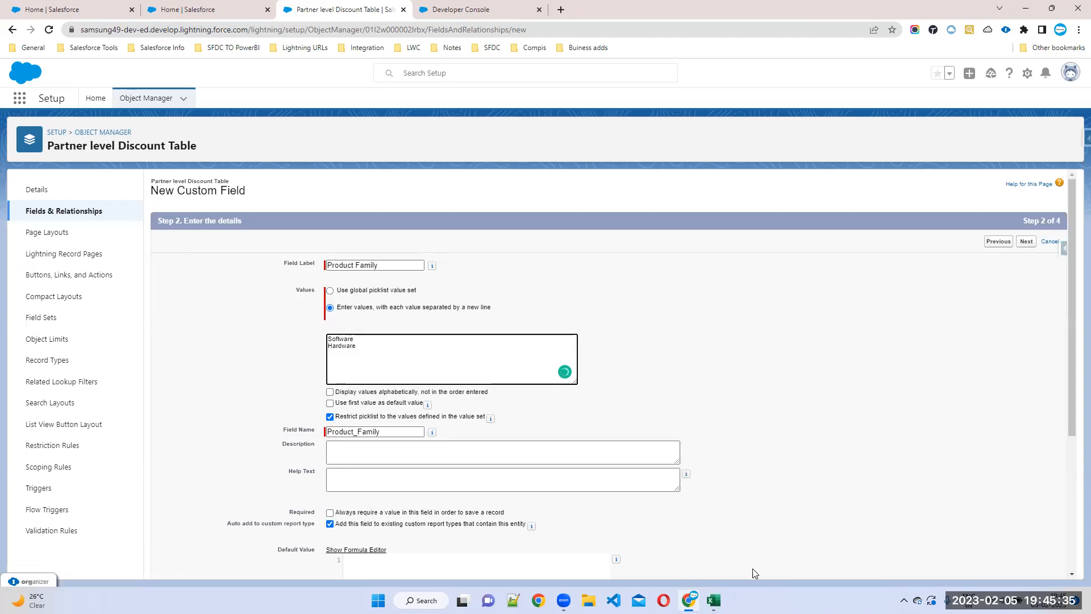
Step: Add Service, copied from the Excel sheet, as the third Product Family picklist value
{"action": "left_click", "coordinate": [714, 600]}
{"action": "left_click", "coordinate": [97, 224]}
{"action": "left_click", "coordinate": [96, 258]}
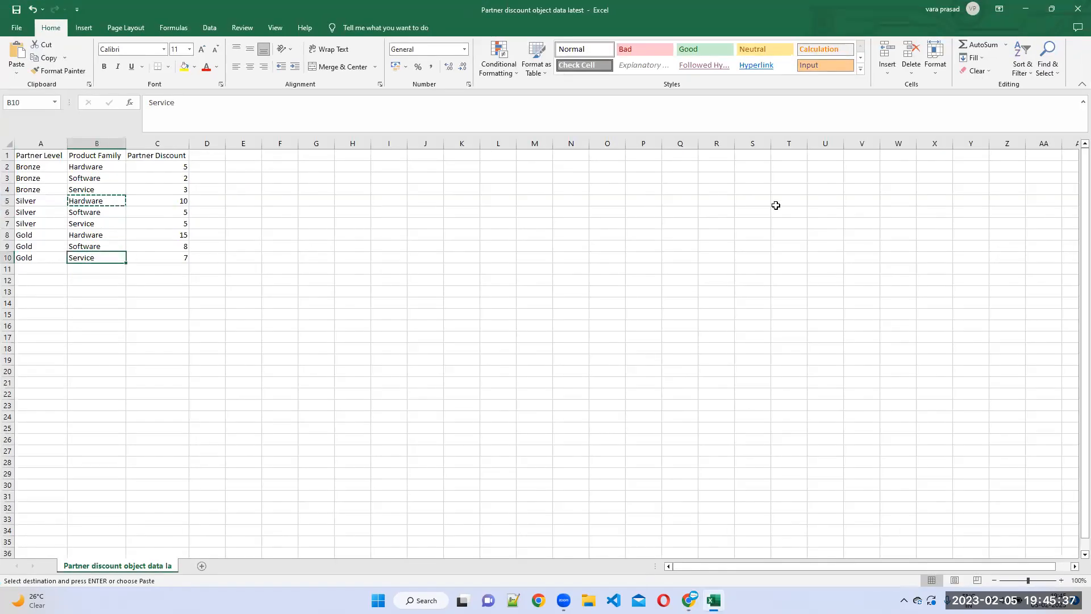
{"action": "key", "text": "ctrl+c"}
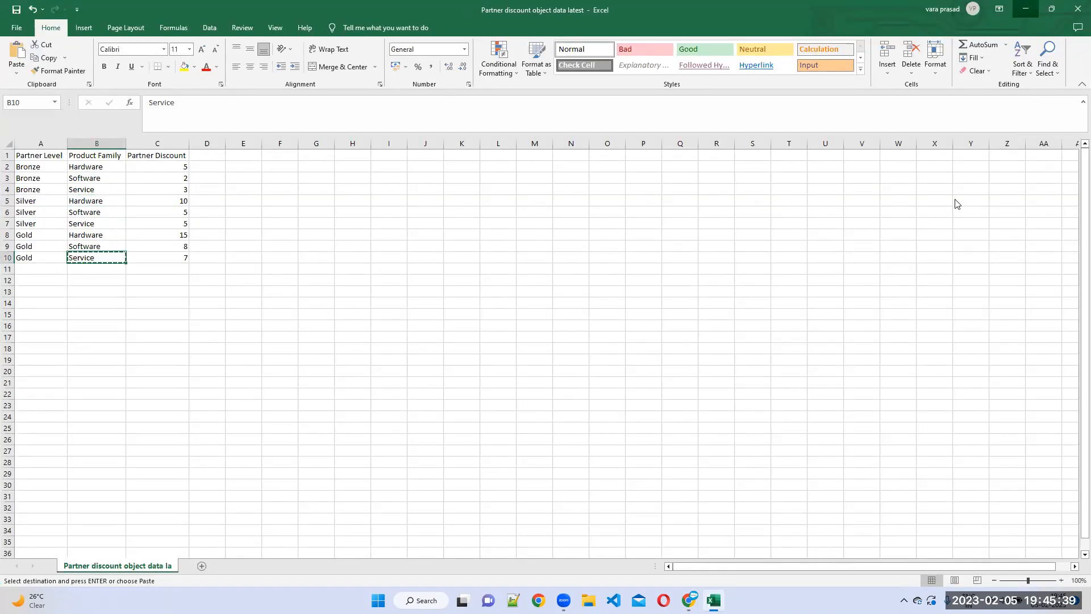
{"action": "key", "text": "alt+Tab"}
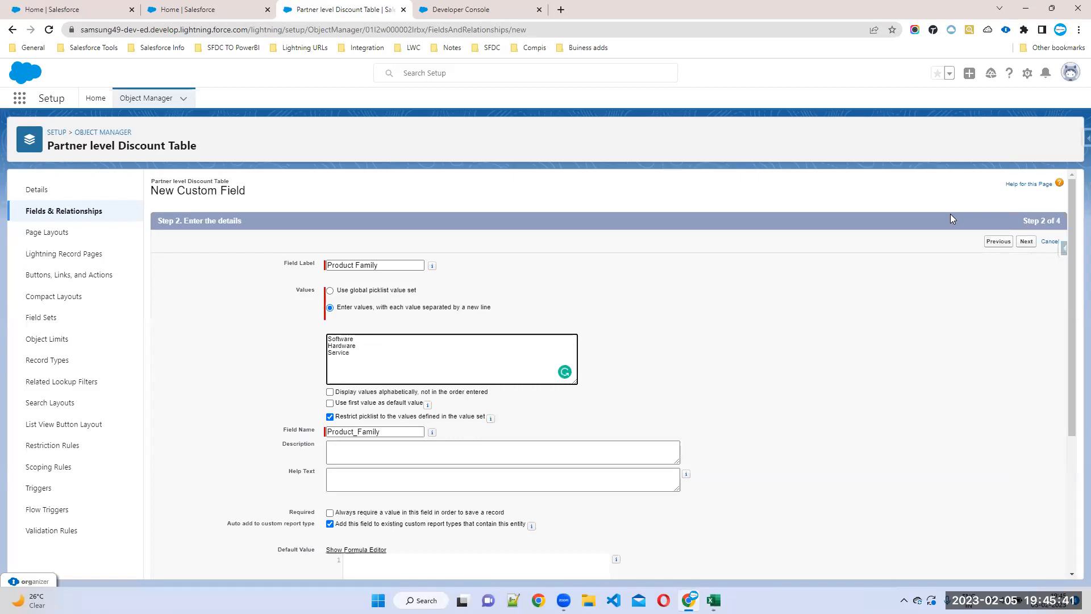
Step: Accept the Product Family field details and make the field visible to all profiles
{"action": "scroll", "coordinate": [892, 238], "scroll_direction": "down", "scroll_amount": 4}
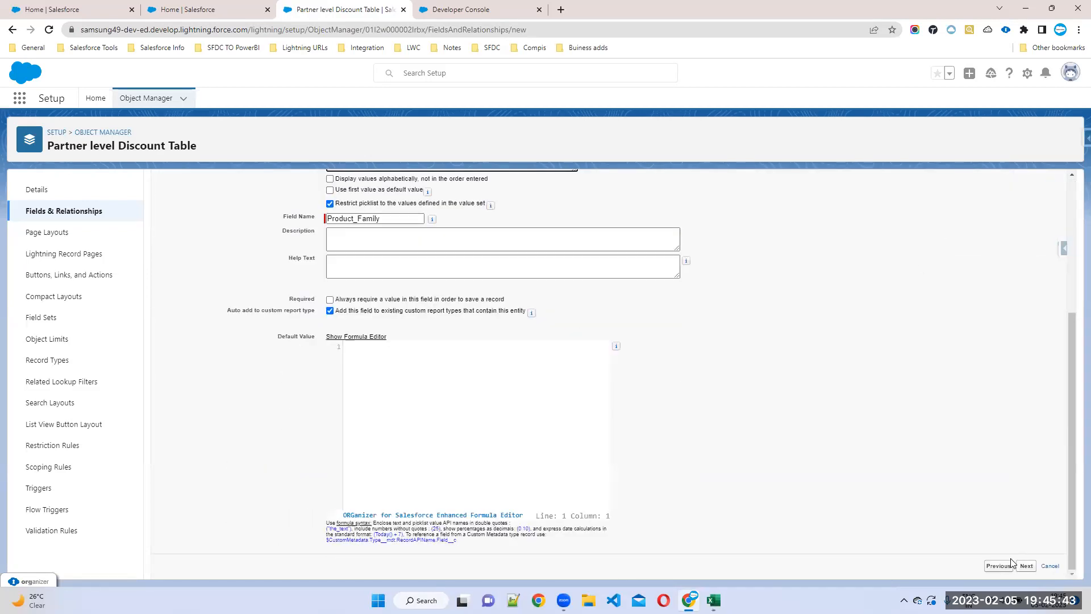
{"action": "left_click", "coordinate": [1026, 566]}
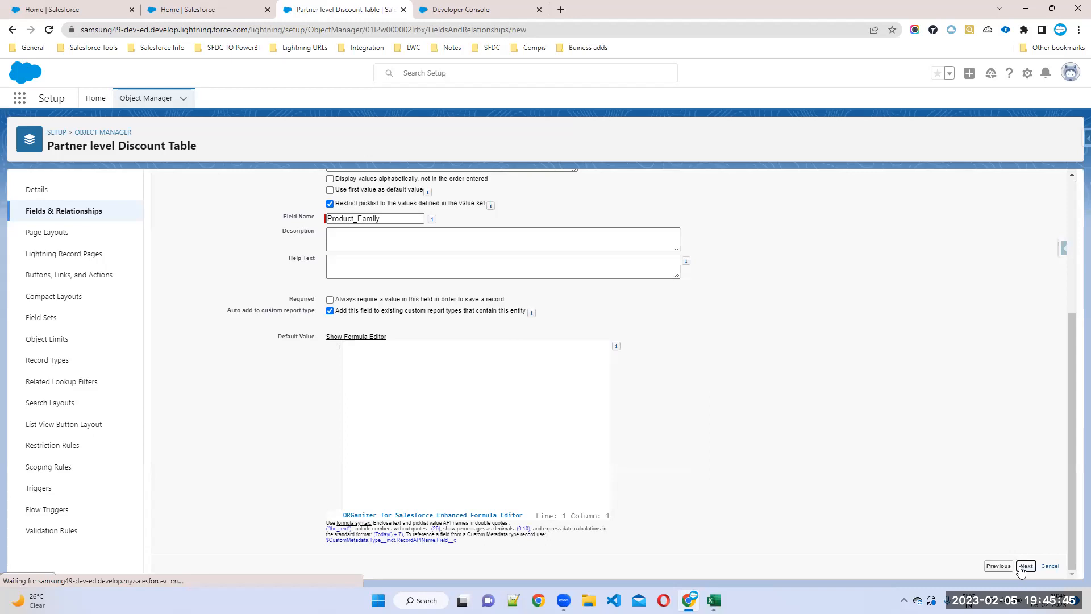
{"action": "left_click", "coordinate": [745, 335]}
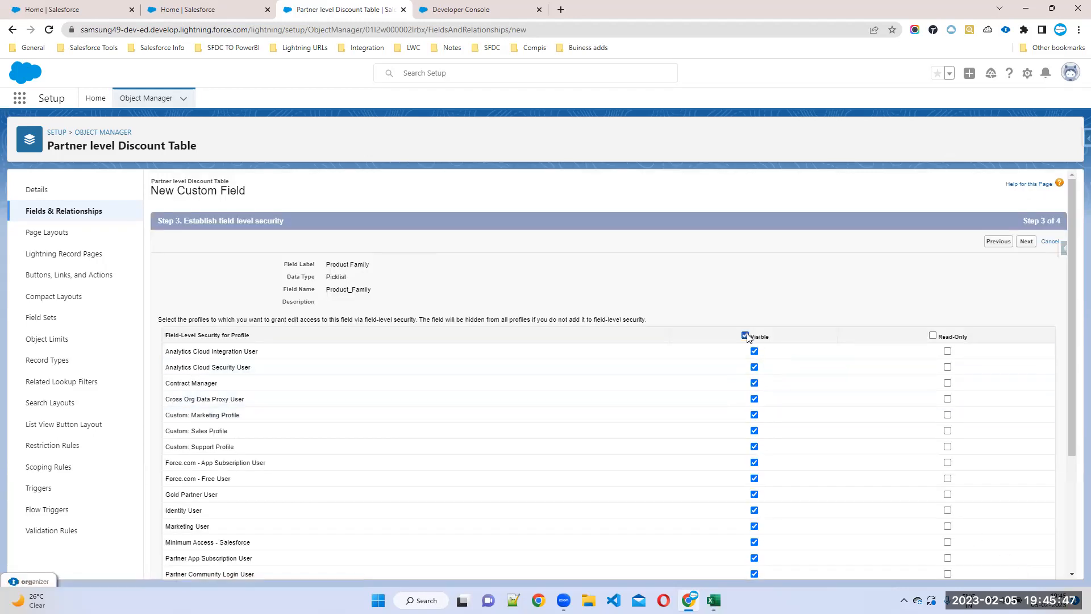
Step: Save the Product Family field on the Partner level Discount Table Layout and copy the Partner Discount header from the Excel sheet
{"action": "left_click", "coordinate": [1029, 243]}
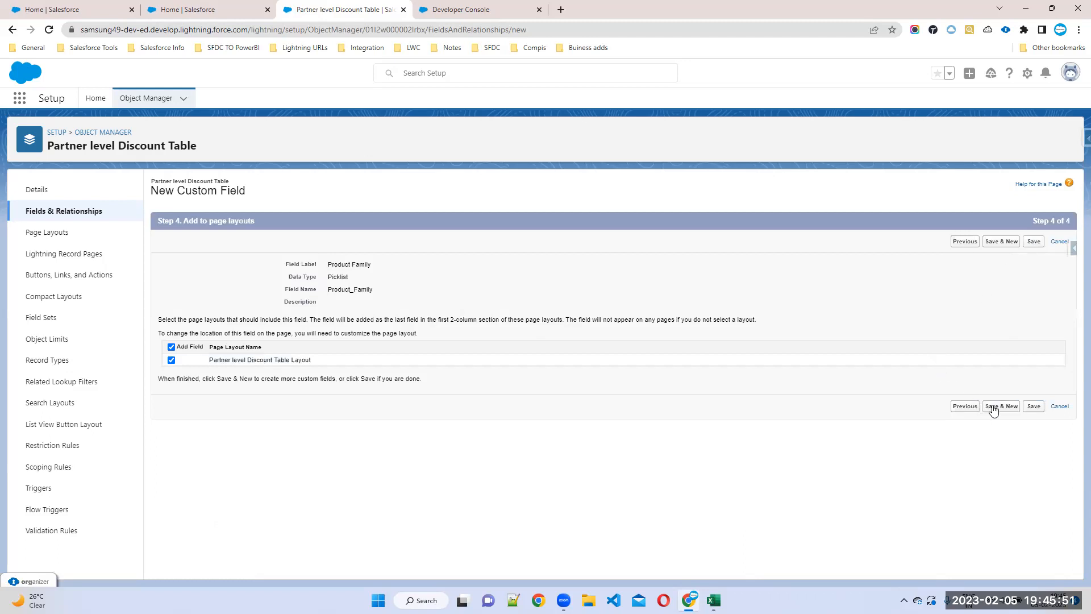
{"action": "left_click", "coordinate": [714, 601]}
{"action": "left_click", "coordinate": [162, 157]}
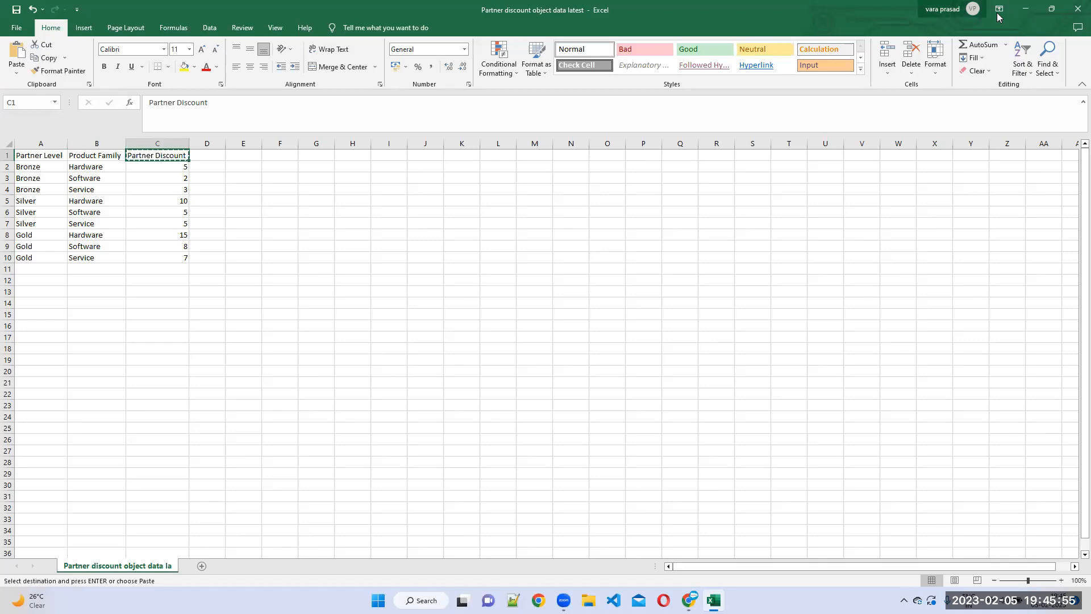
{"action": "left_click", "coordinate": [1025, 9]}
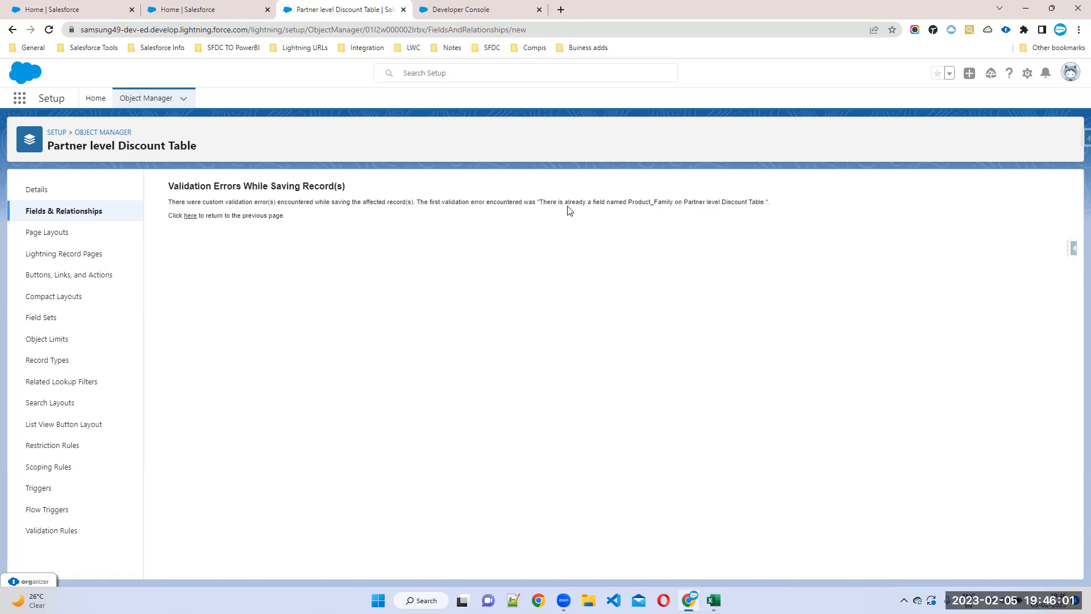
Step: Start another custom field on the Partner level Discount Table object and choose Percent as its data type
{"action": "left_click", "coordinate": [45, 213]}
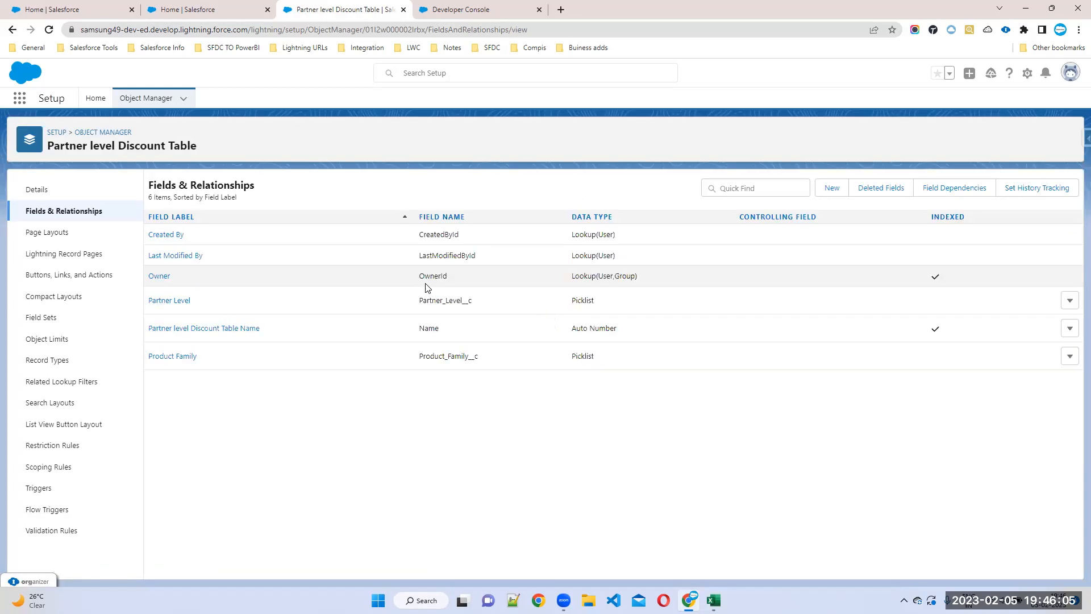
{"action": "left_click", "coordinate": [833, 188]}
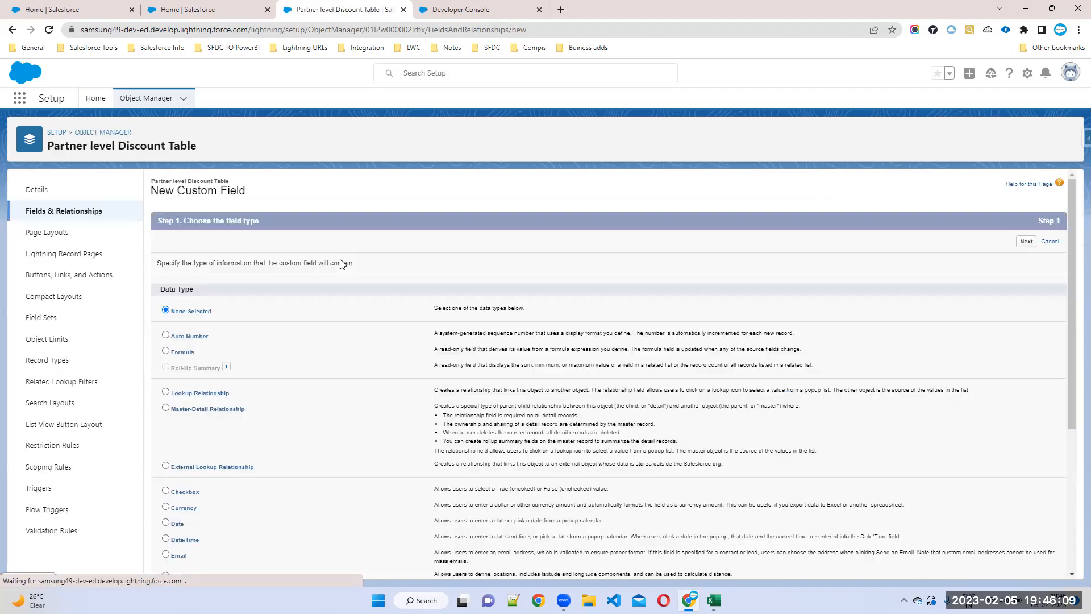
{"action": "scroll", "coordinate": [301, 483], "scroll_direction": "down", "scroll_amount": 4}
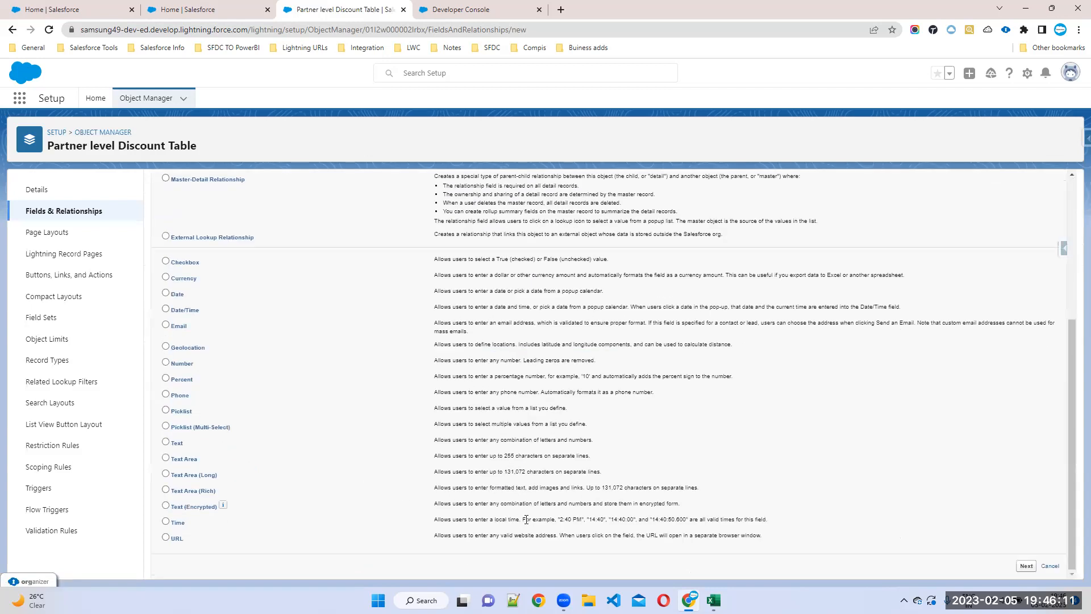
{"action": "left_click", "coordinate": [166, 379]}
{"action": "scroll", "coordinate": [1009, 243], "scroll_direction": "up", "scroll_amount": 4}
{"action": "left_click", "coordinate": [1026, 239]}
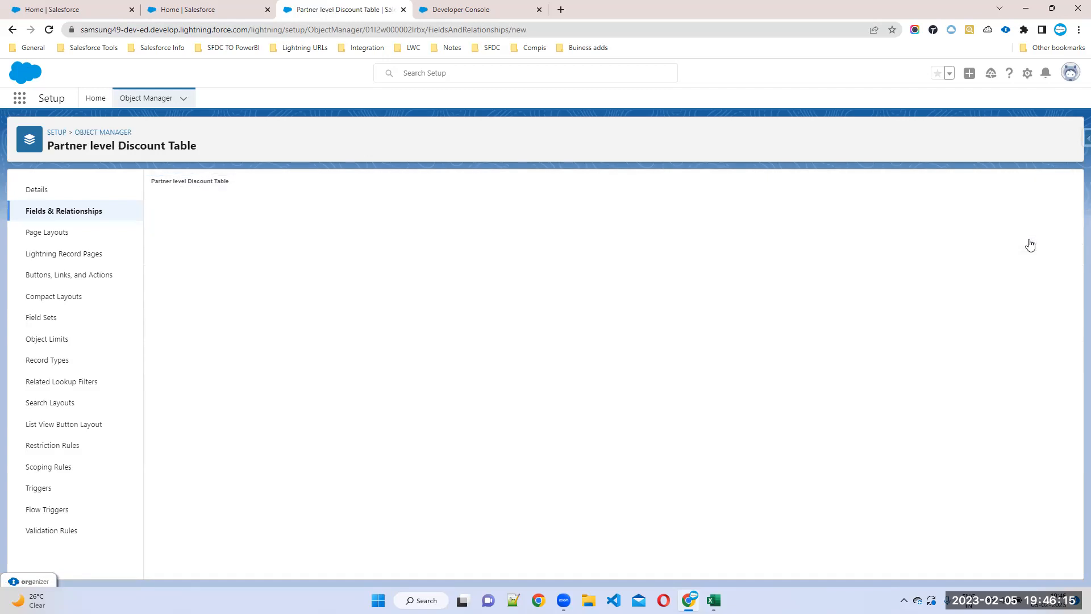
Step: Label the percent field Partner Discount and fill its field name with Partner_Discount
{"action": "left_click", "coordinate": [338, 266]}
{"action": "type", "text": "Partner Discount"}
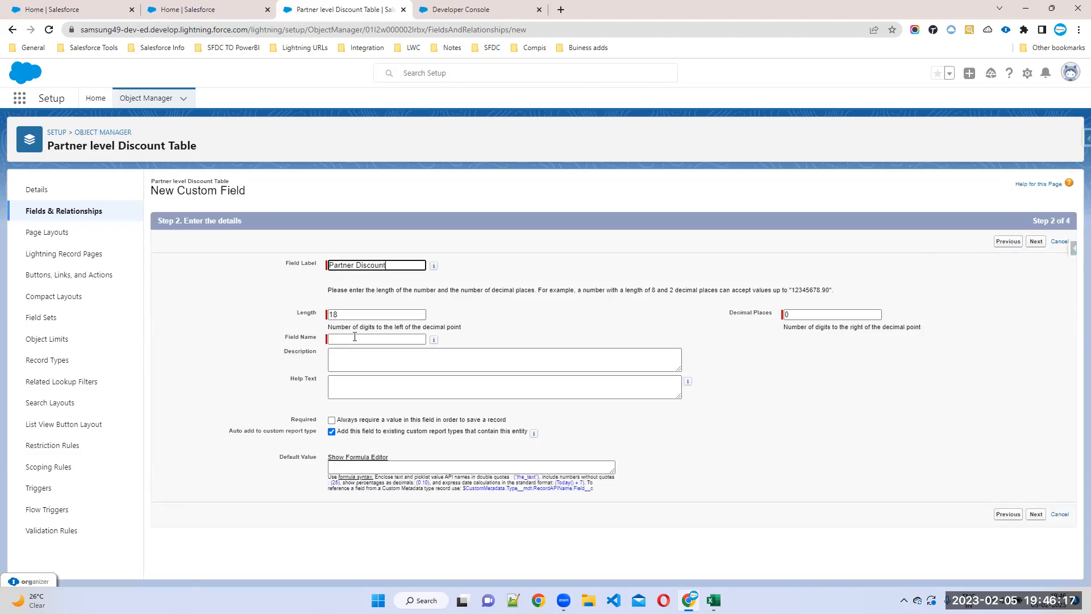
{"action": "left_click", "coordinate": [353, 340]}
{"action": "scroll", "coordinate": [782, 463], "scroll_direction": "down", "scroll_amount": 2}
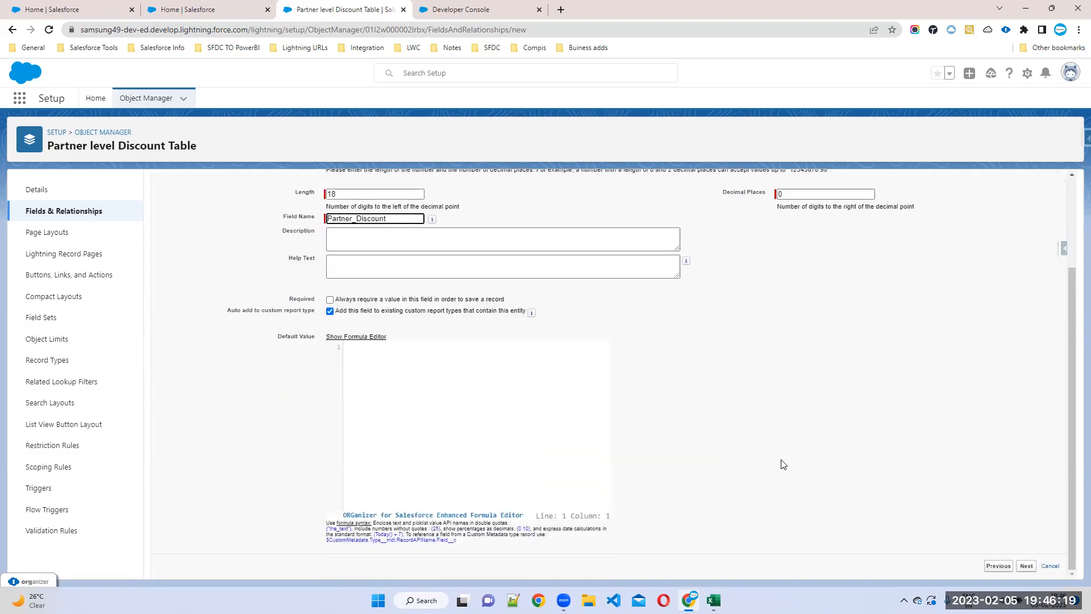
Step: Accept the Partner Discount field details, make the field visible to all profiles and save it
{"action": "left_click", "coordinate": [1026, 566]}
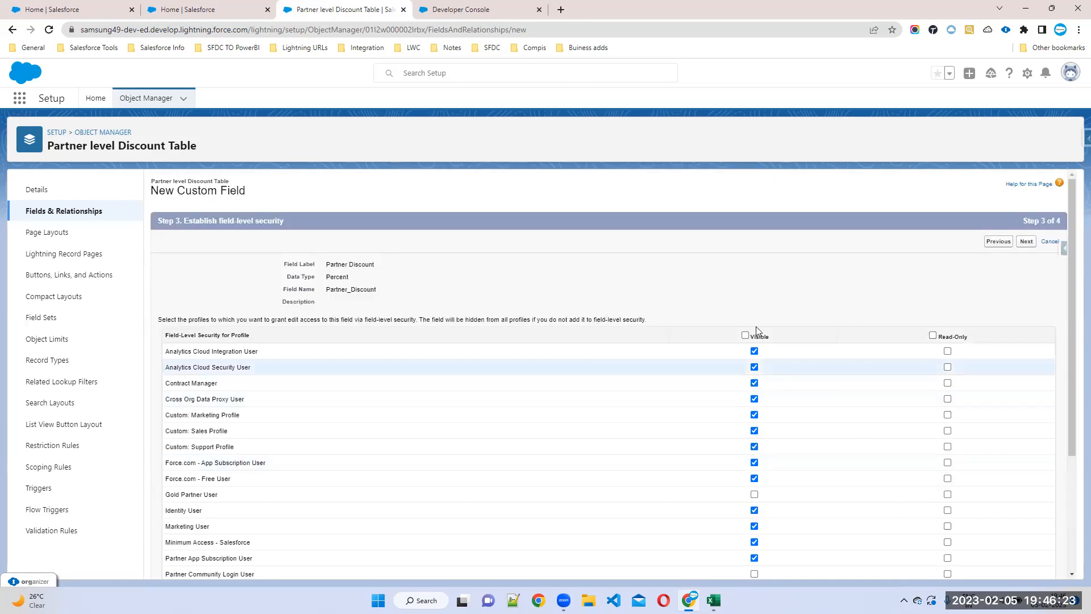
{"action": "left_click", "coordinate": [745, 336]}
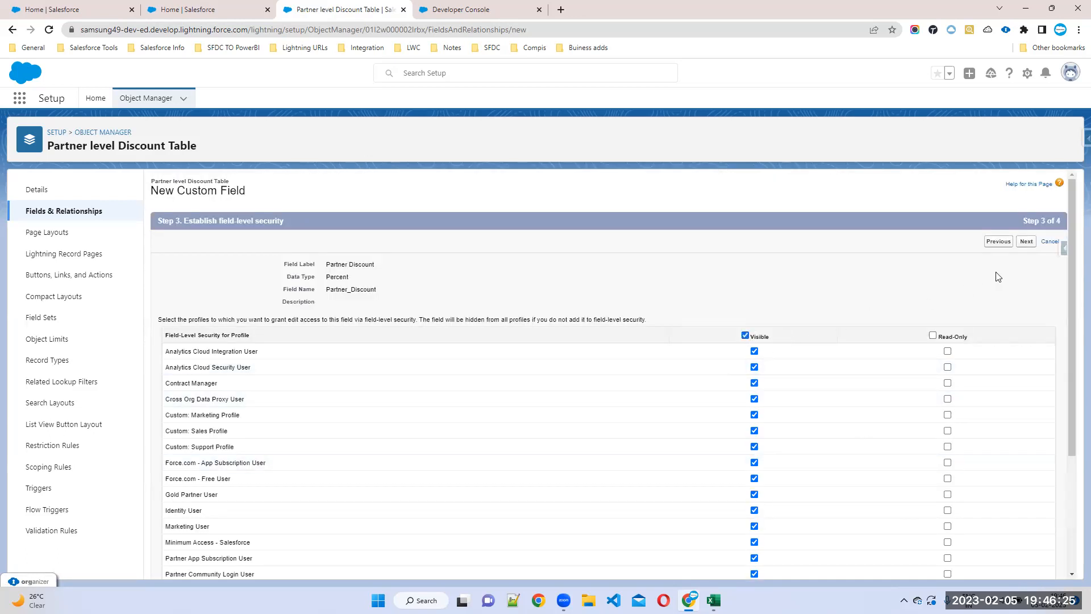
{"action": "left_click", "coordinate": [1026, 242]}
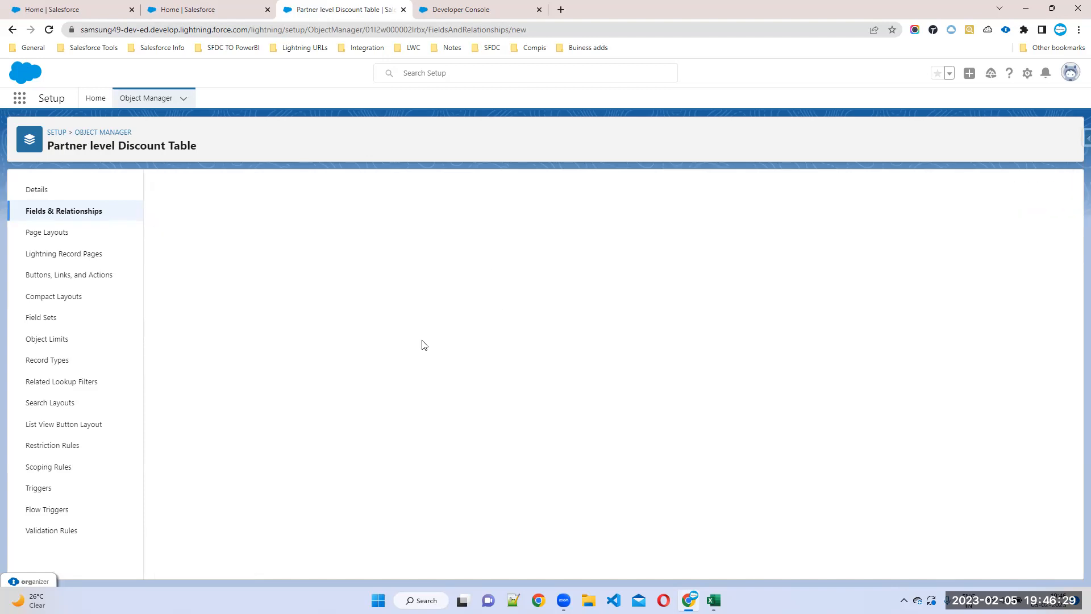
Step: Compare the Partner Level, Product Family and Partner Discount columns in the Excel sheet with the object's field list
{"action": "left_click", "coordinate": [714, 600]}
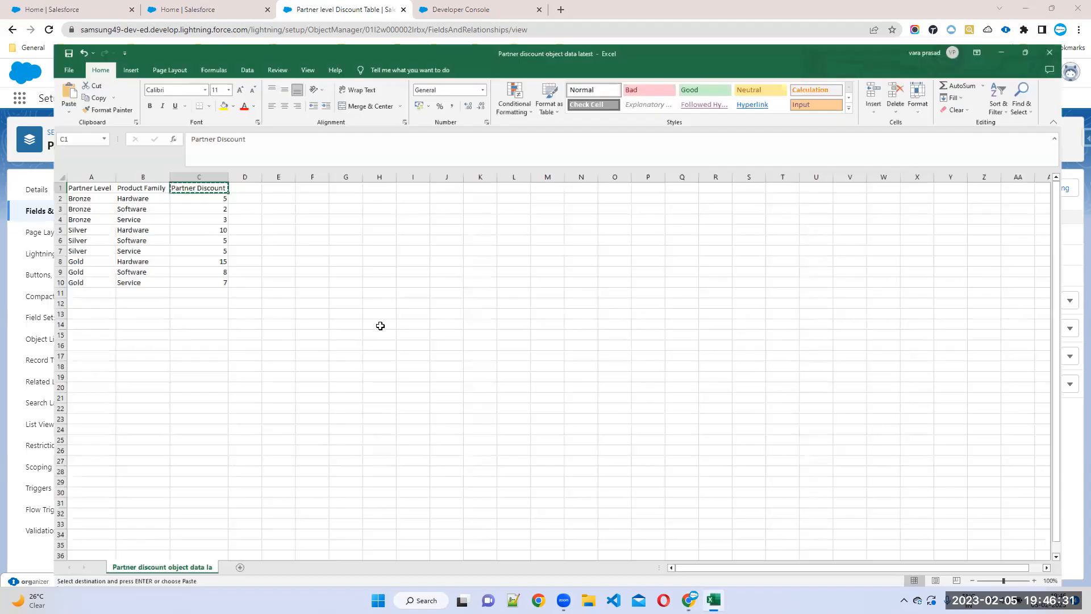
{"action": "left_click_drag", "start_coordinate": [43, 156], "coordinate": [176, 252]}
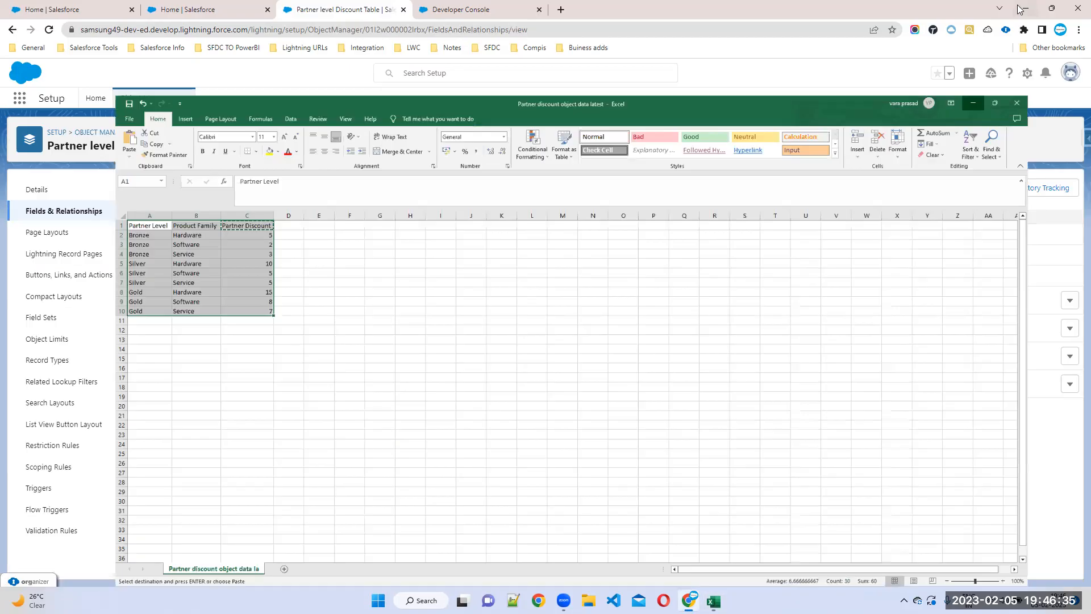
{"action": "left_click", "coordinate": [1026, 8]}
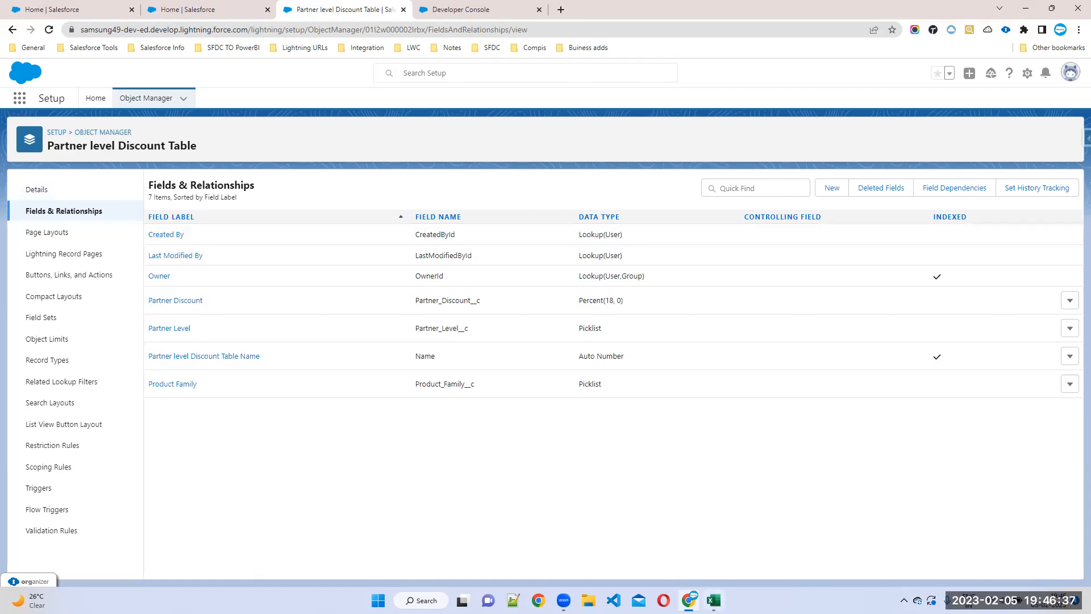
{"action": "key", "text": "alt+Tab"}
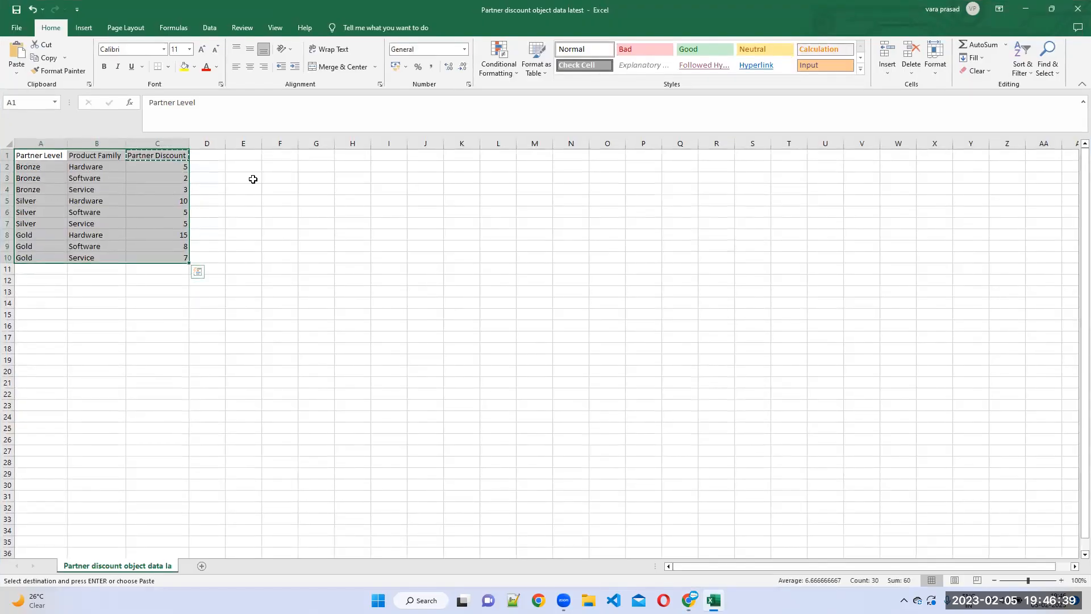
{"action": "left_click", "coordinate": [1026, 8]}
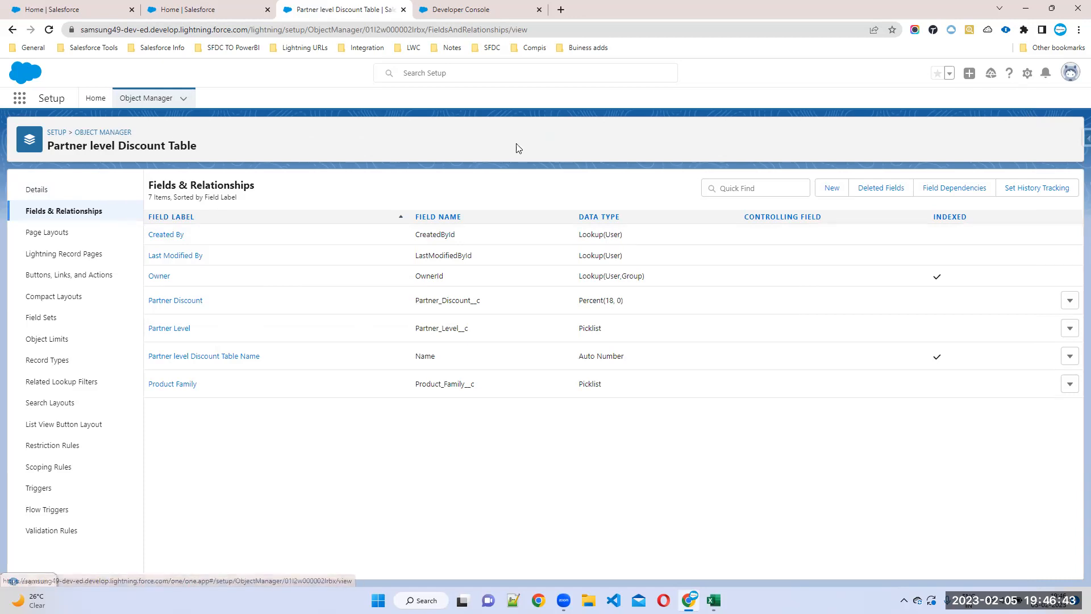
Step: Open Setup in a new browser tab and review the partner discount data rows in the Excel sheet
{"action": "left_click", "coordinate": [1027, 75]}
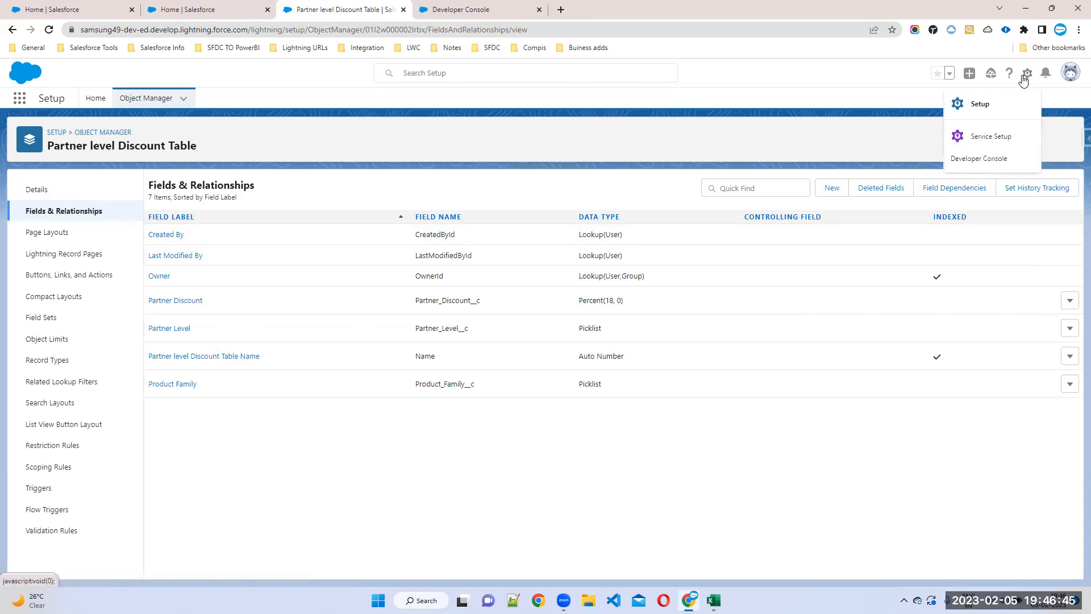
{"action": "left_click", "coordinate": [981, 104]}
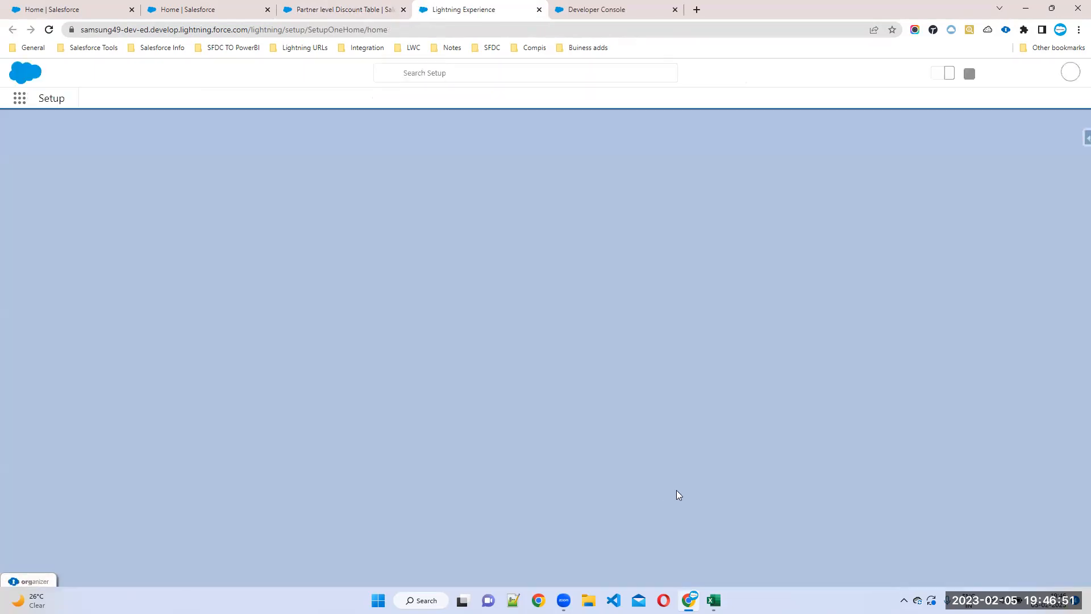
{"action": "left_click", "coordinate": [714, 600]}
{"action": "left_click", "coordinate": [100, 198]}
{"action": "left_click_drag", "start_coordinate": [51, 167], "coordinate": [188, 251]}
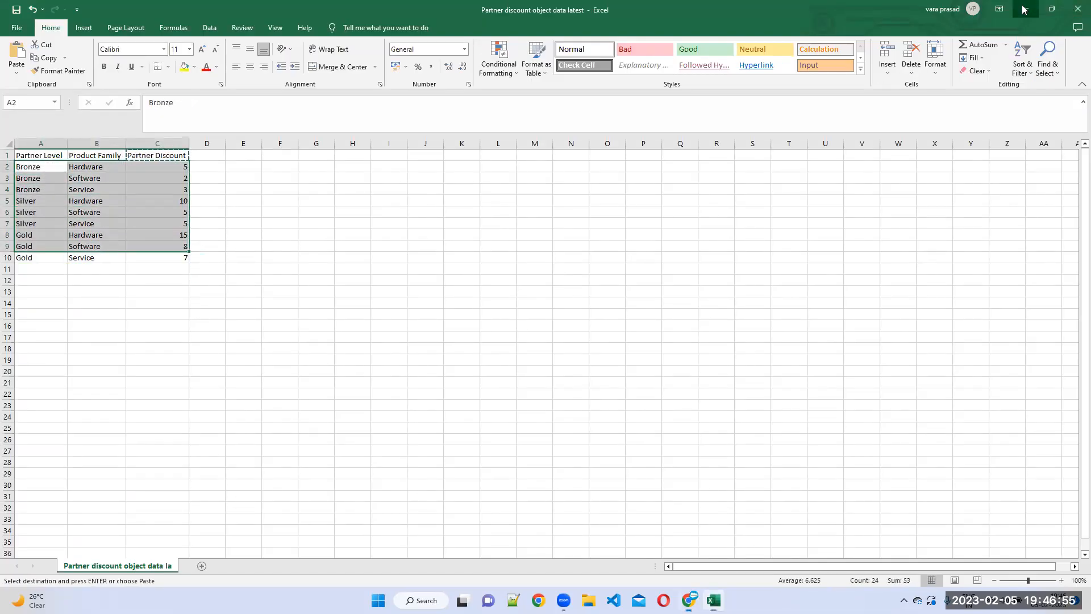
{"action": "left_click", "coordinate": [1026, 9]}
Step: Search Setup for "impor" and open the Data Import Wizard
{"action": "left_click", "coordinate": [41, 130]}
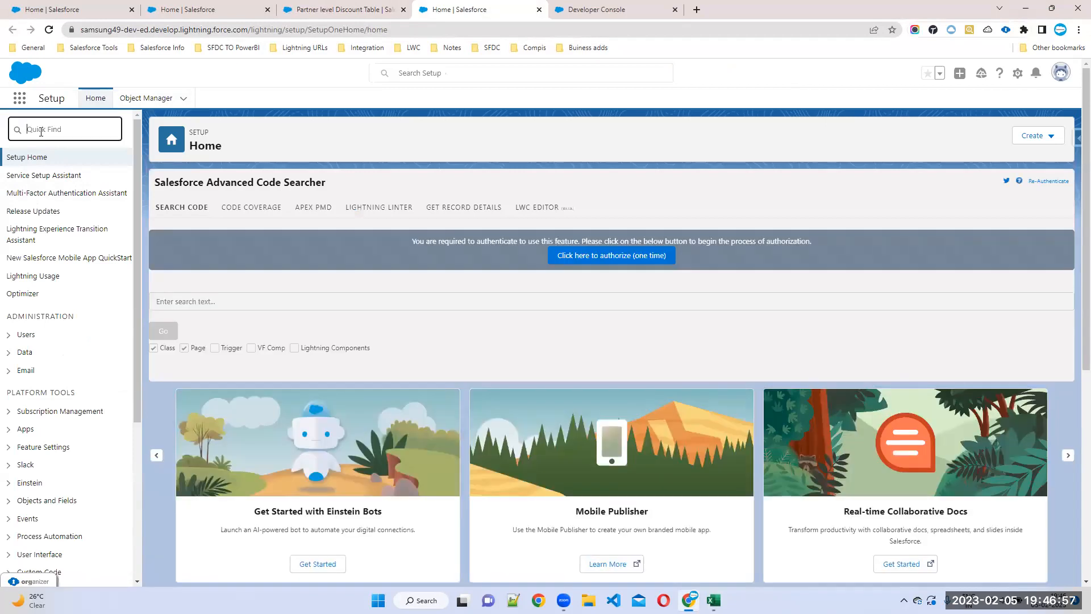
{"action": "type", "text": "impor"}
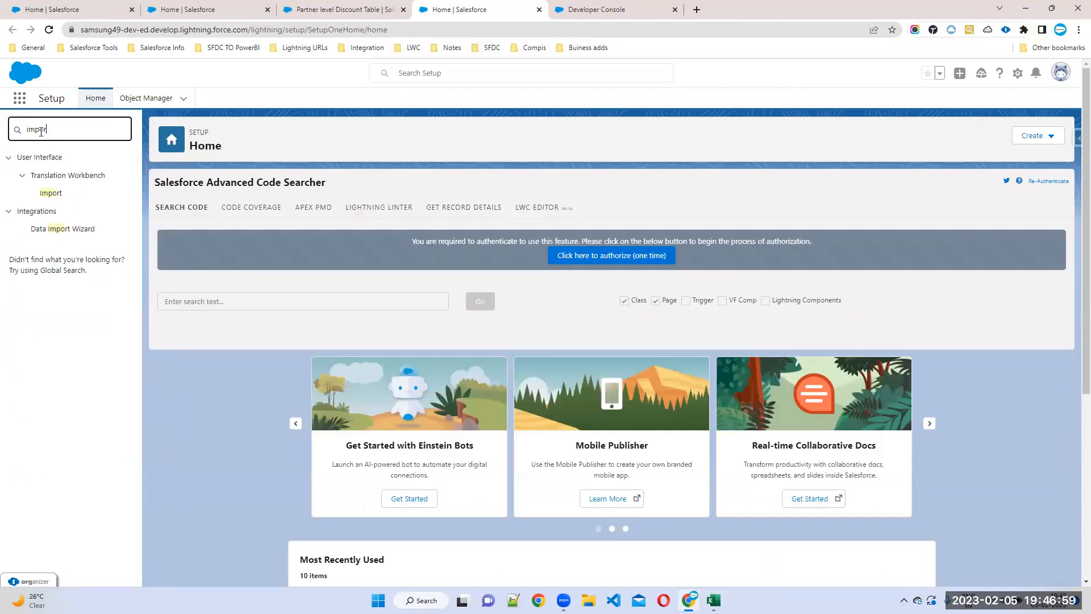
{"action": "left_click", "coordinate": [68, 235]}
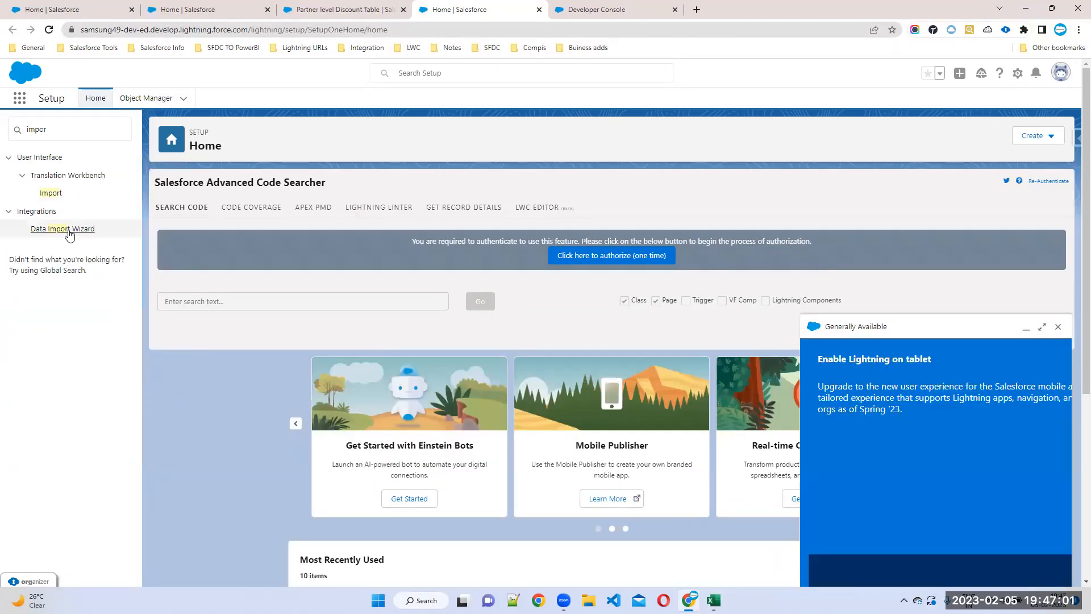
Step: Dismiss the Enable Lightning on tablet popup and list the custom objects available for import
{"action": "left_click", "coordinate": [1042, 326]}
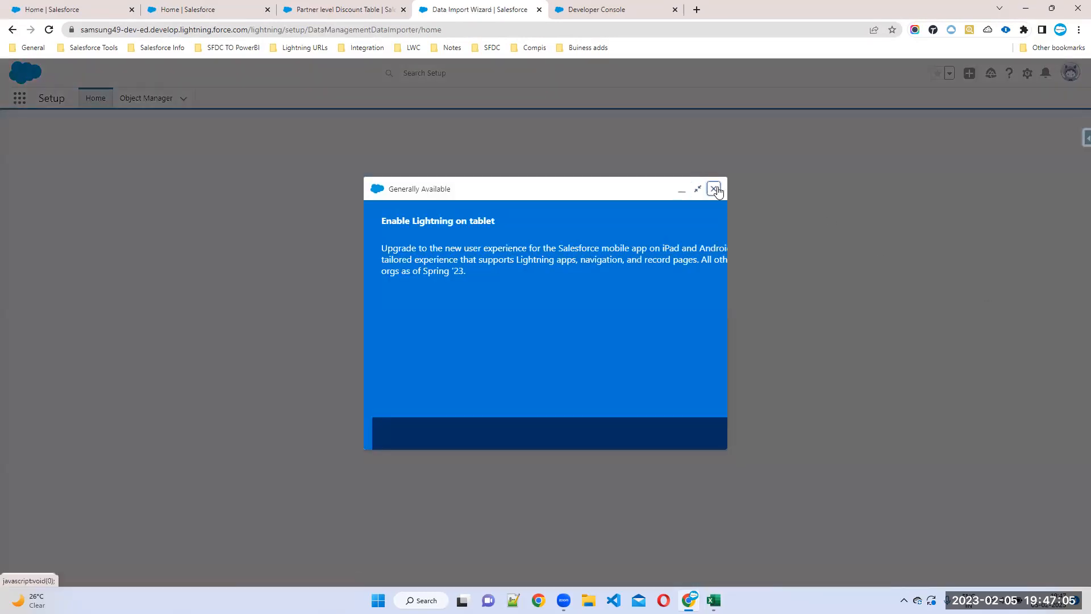
{"action": "left_click", "coordinate": [714, 189]}
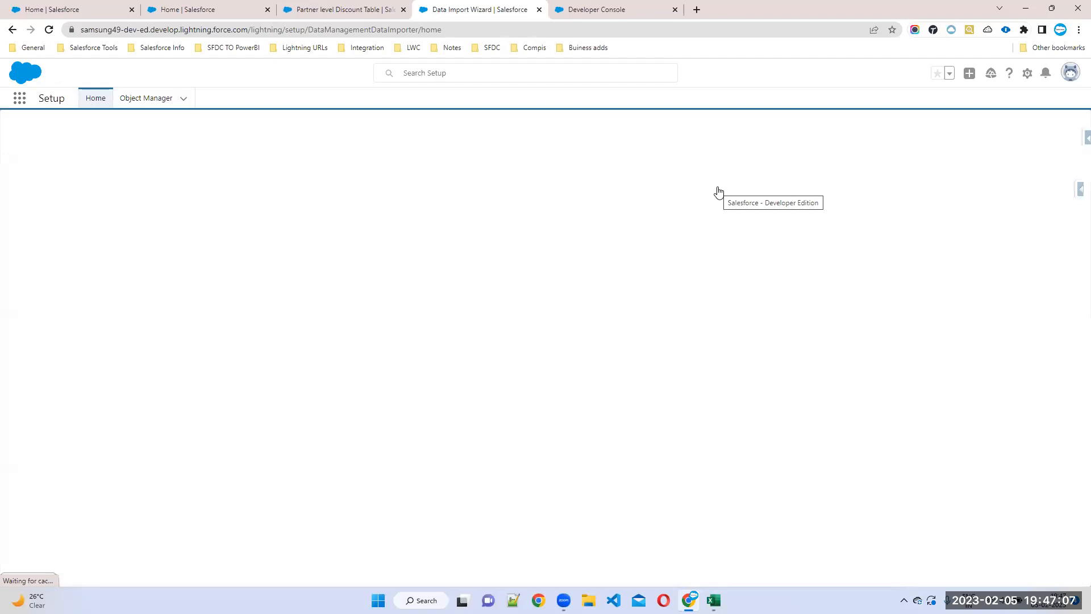
{"action": "scroll", "coordinate": [326, 306], "scroll_direction": "down", "scroll_amount": 2}
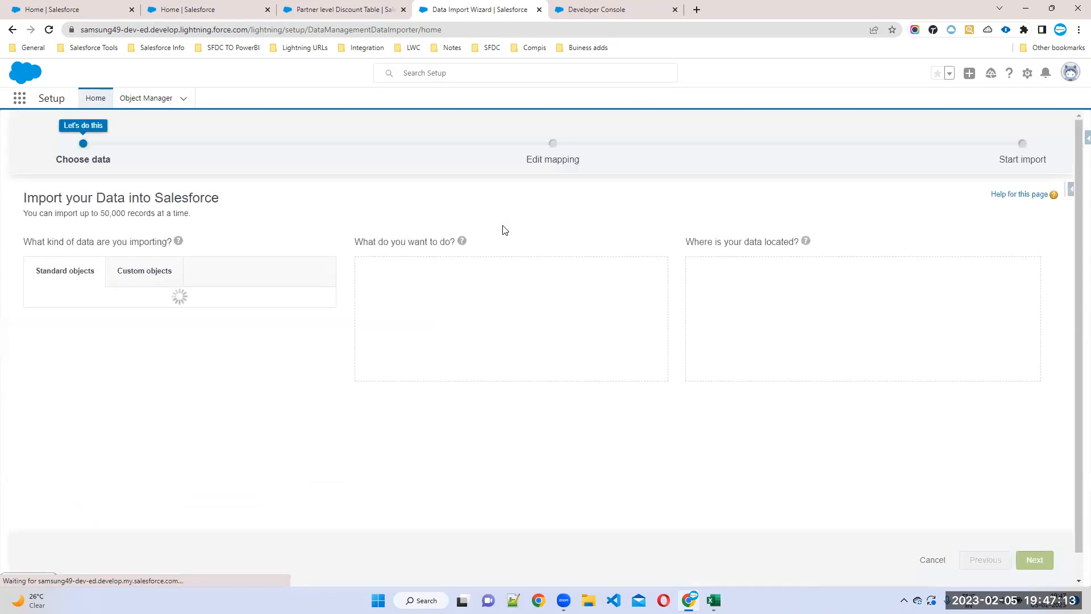
{"action": "left_click", "coordinate": [145, 276]}
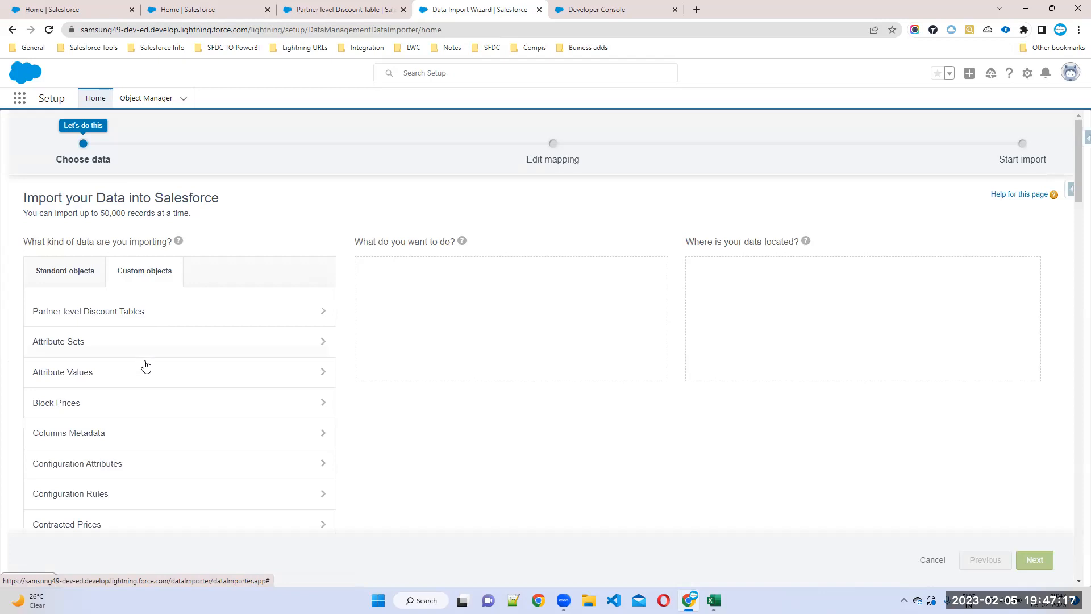
Step: Look through the importable custom objects for the partner level discount table object
{"action": "scroll", "coordinate": [145, 375], "scroll_direction": "down", "scroll_amount": 4}
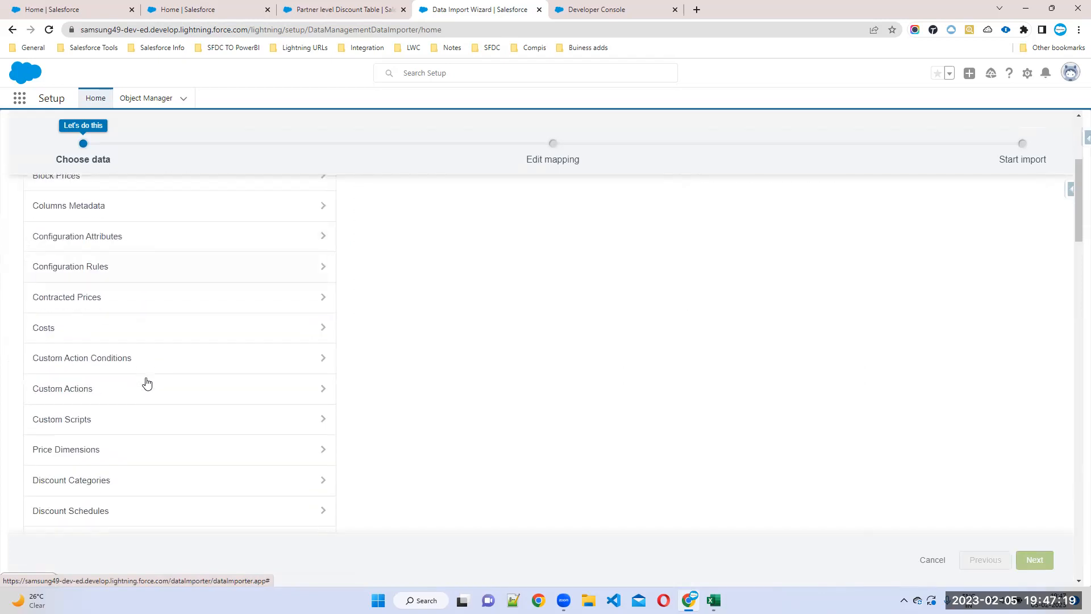
{"action": "scroll", "coordinate": [147, 372], "scroll_direction": "down", "scroll_amount": 6}
{"action": "scroll", "coordinate": [147, 369], "scroll_direction": "down", "scroll_amount": 18}
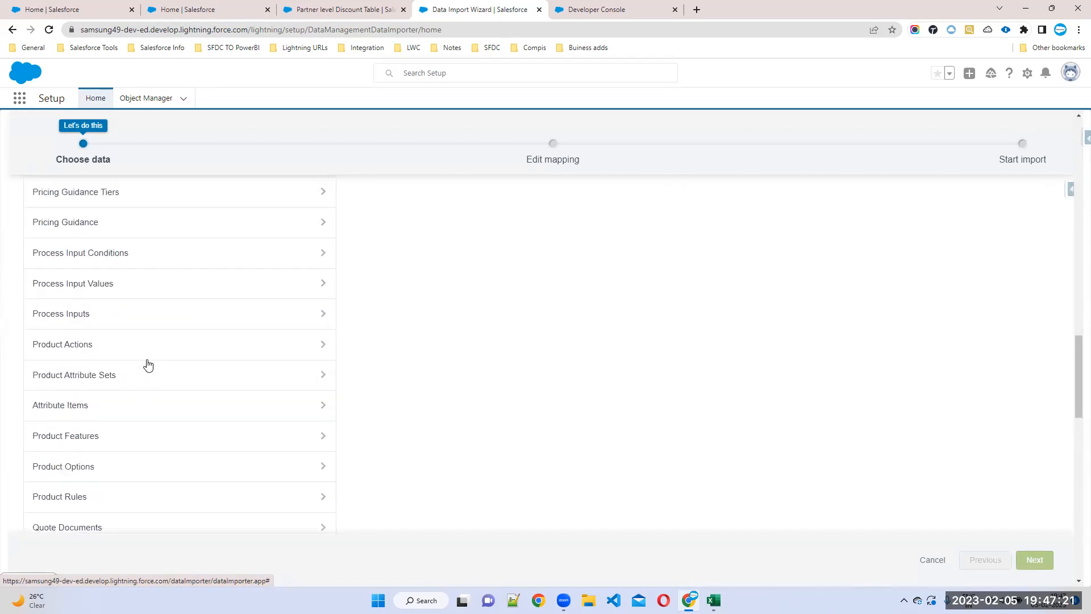
{"action": "scroll", "coordinate": [147, 361], "scroll_direction": "up", "scroll_amount": 4}
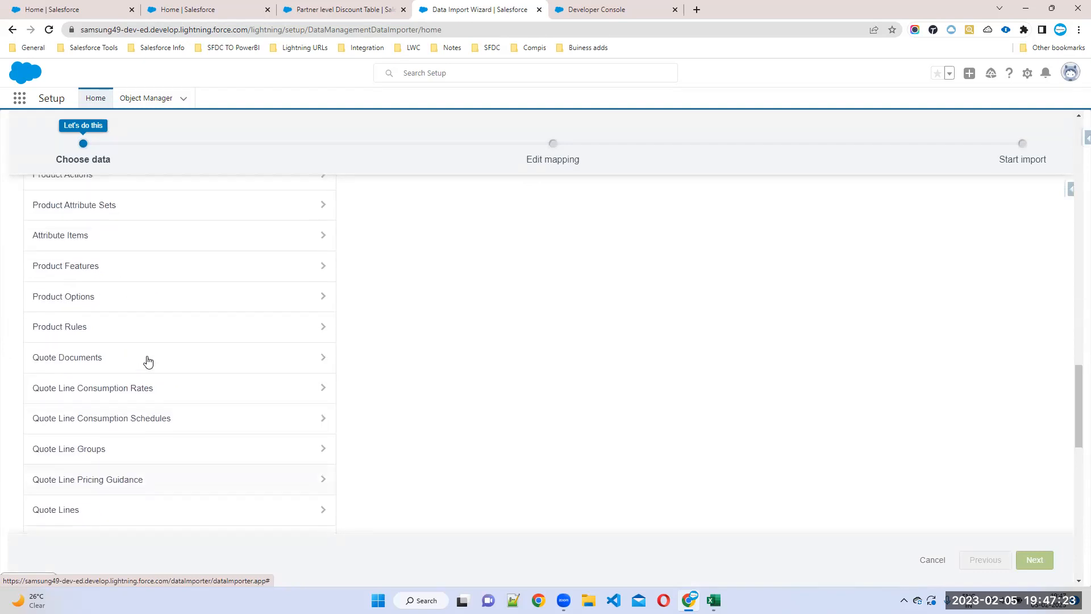
{"action": "scroll", "coordinate": [150, 360], "scroll_direction": "up", "scroll_amount": 4}
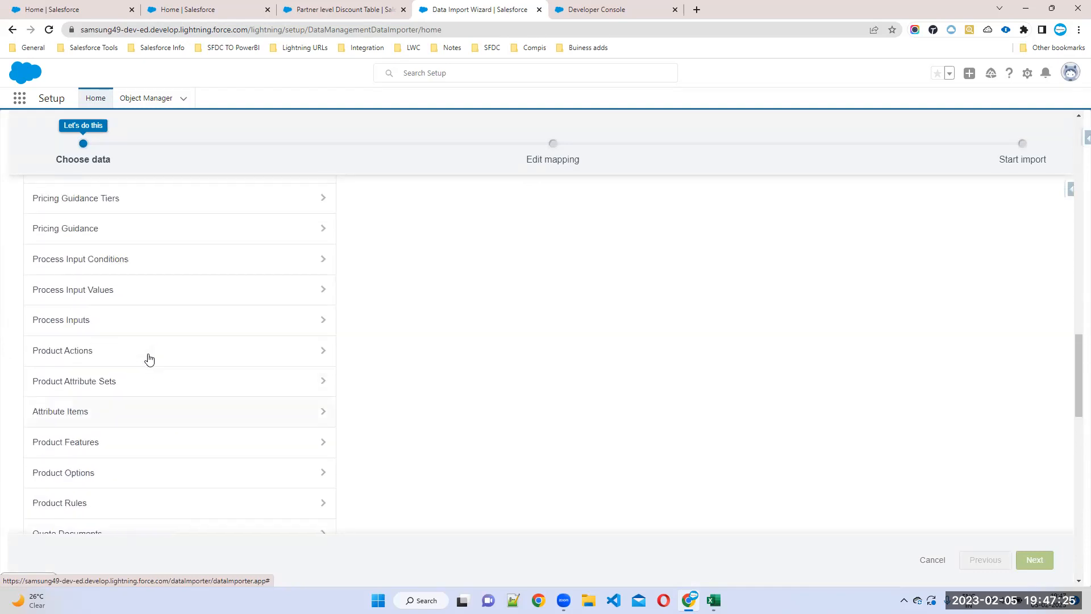
{"action": "scroll", "coordinate": [150, 359], "scroll_direction": "up", "scroll_amount": 2}
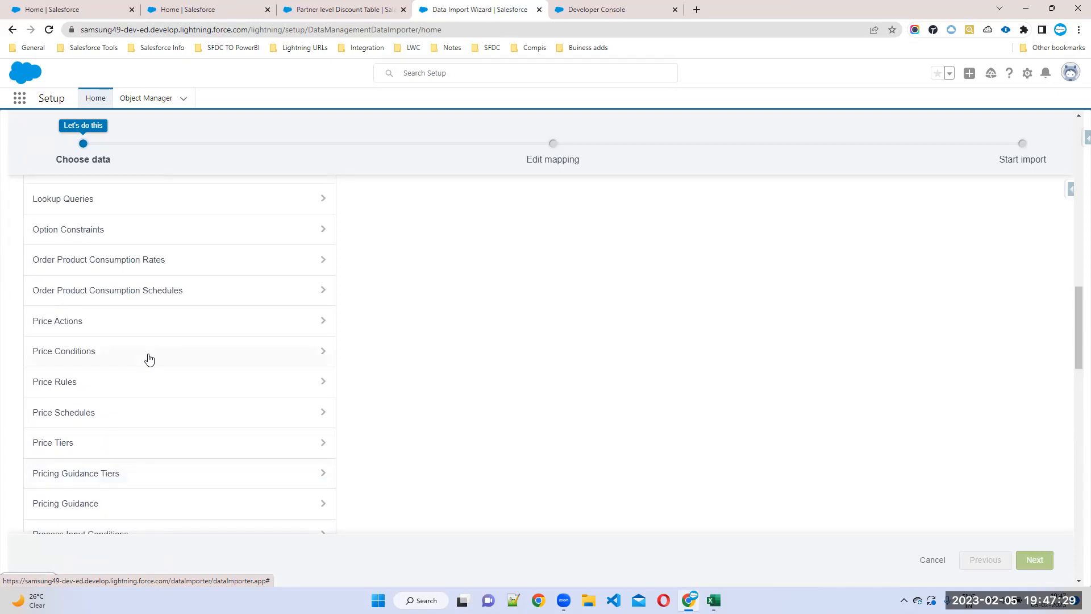
{"action": "scroll", "coordinate": [149, 359], "scroll_direction": "down", "scroll_amount": 1}
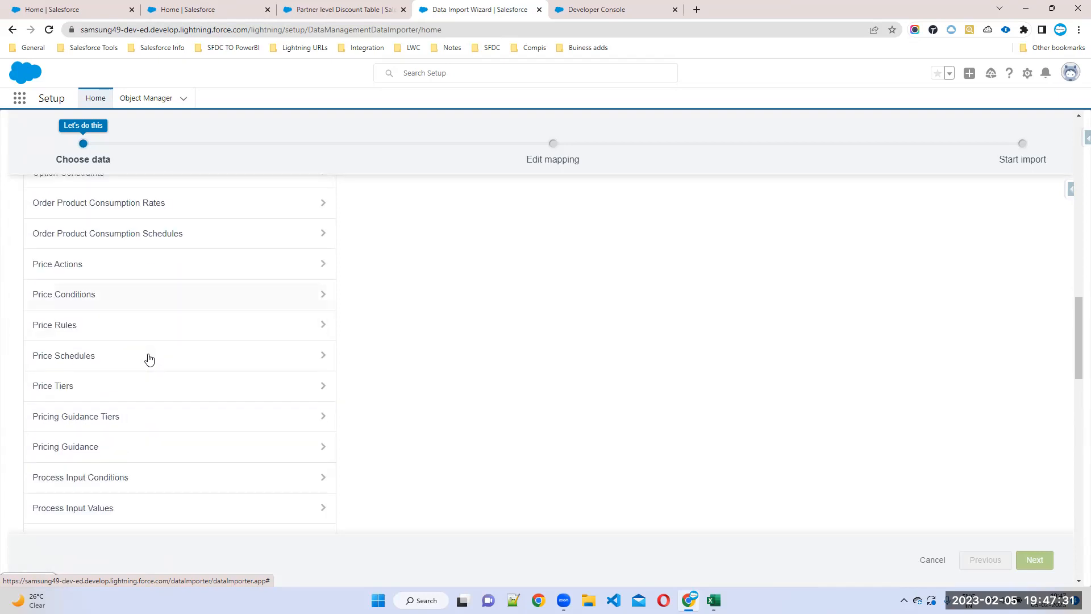
{"action": "scroll", "coordinate": [149, 359], "scroll_direction": "down", "scroll_amount": 7}
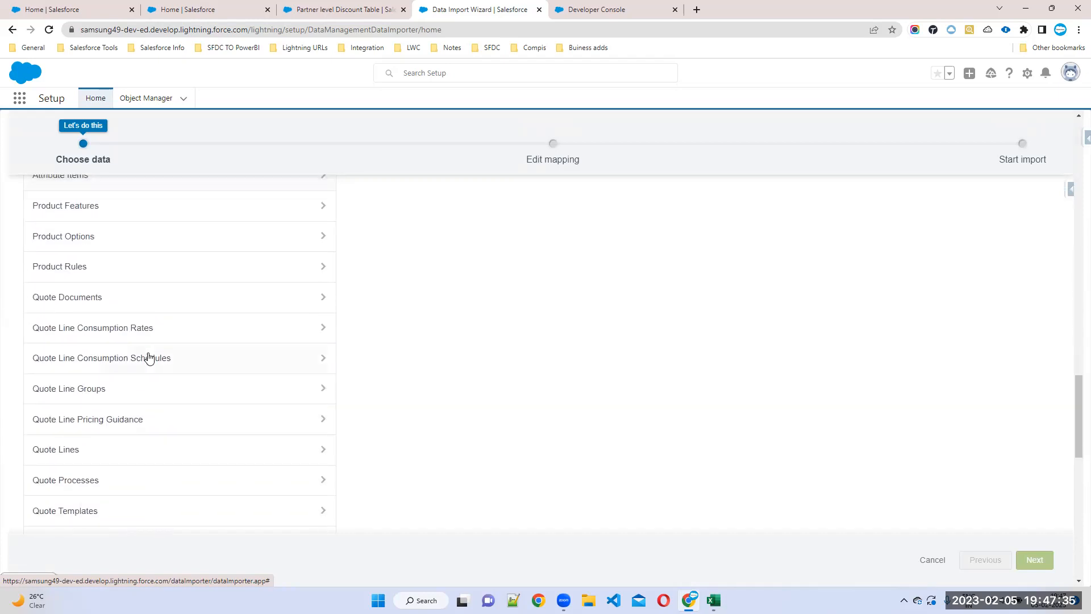
{"action": "scroll", "coordinate": [149, 359], "scroll_direction": "up", "scroll_amount": 6}
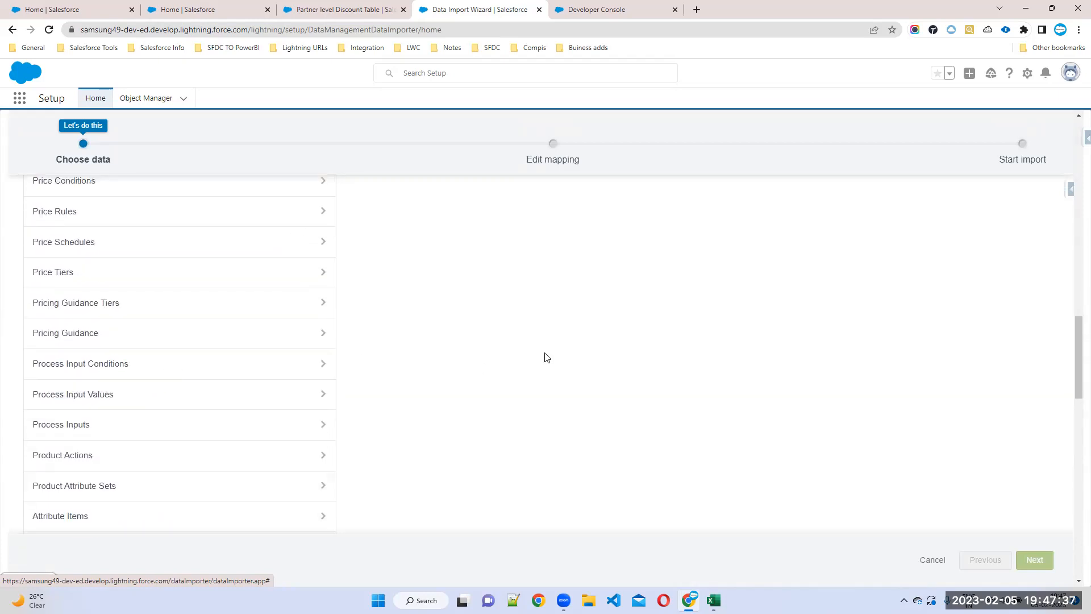
Step: Find "part" on the page, set the import to add new Partner level Discount Tables records from CSV, and open the file chooser
{"action": "key", "text": "ctrl+f"}
{"action": "type", "text": "part"}
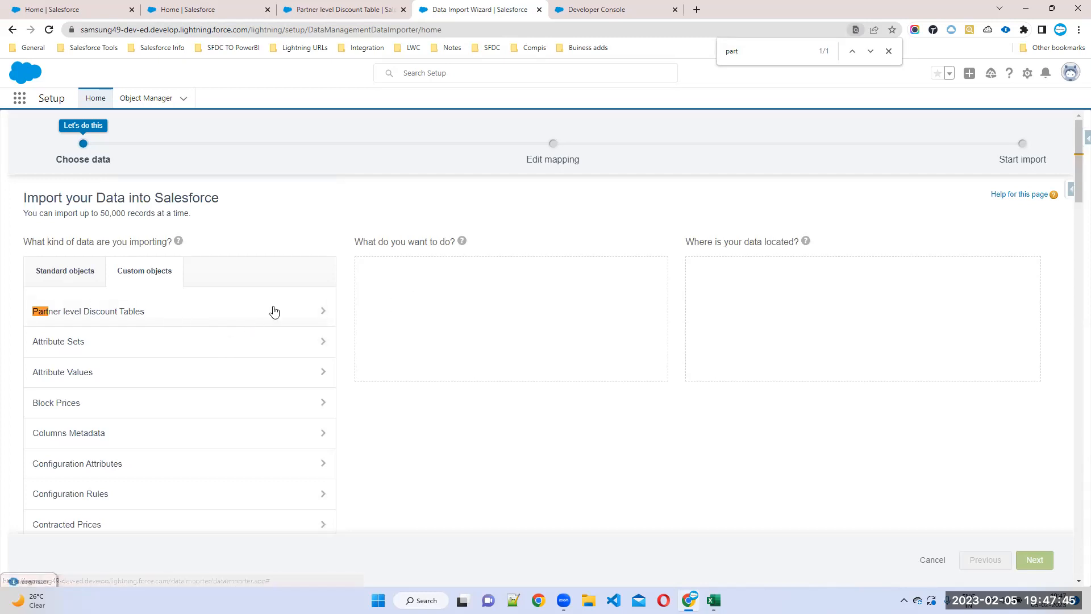
{"action": "left_click", "coordinate": [325, 311]}
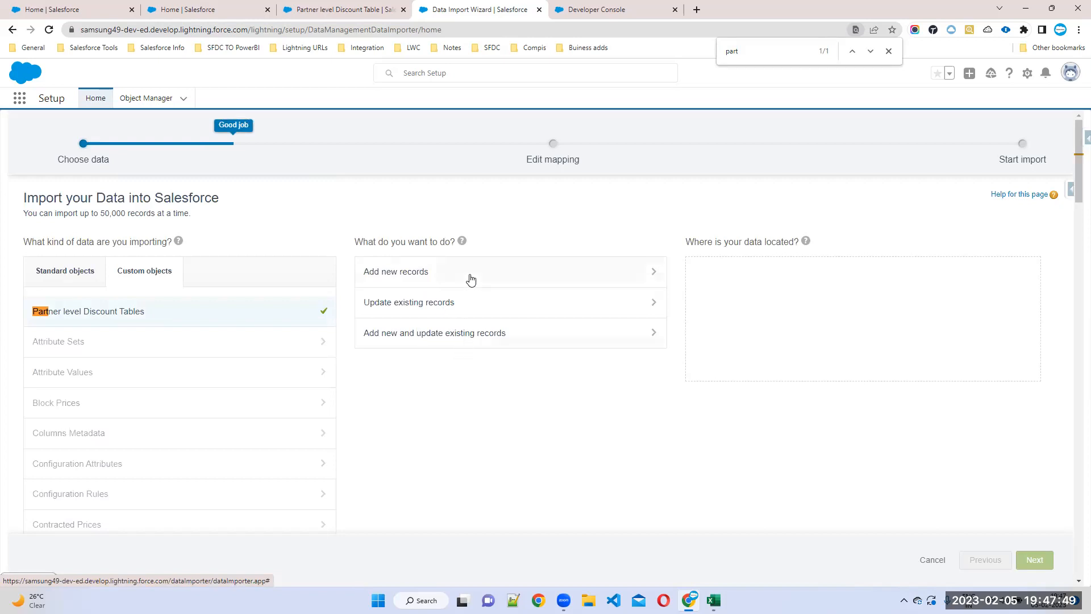
{"action": "left_click", "coordinate": [470, 279]}
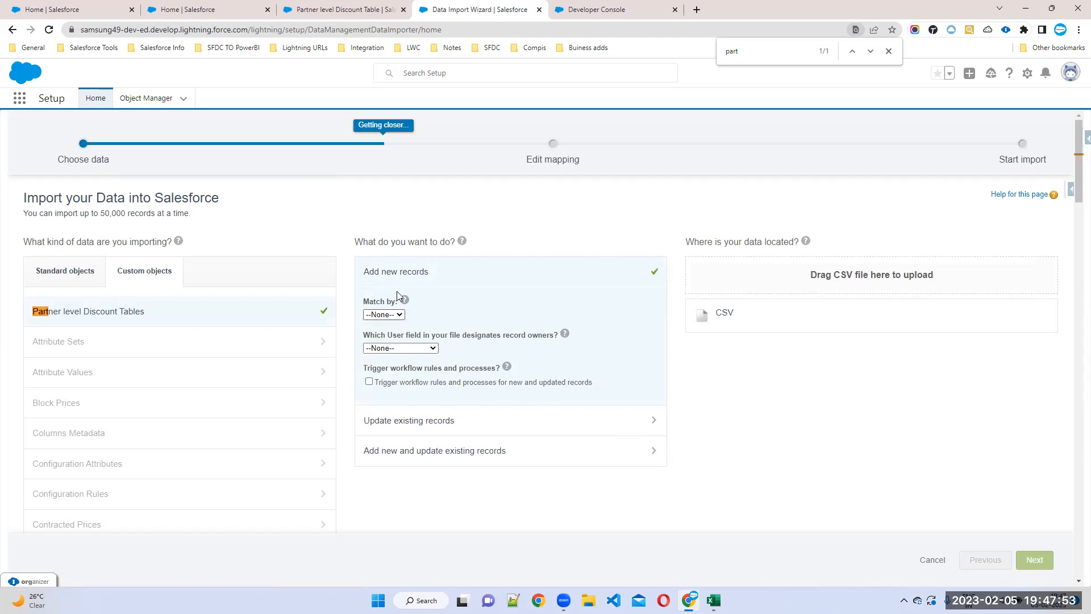
{"action": "left_click", "coordinate": [731, 319]}
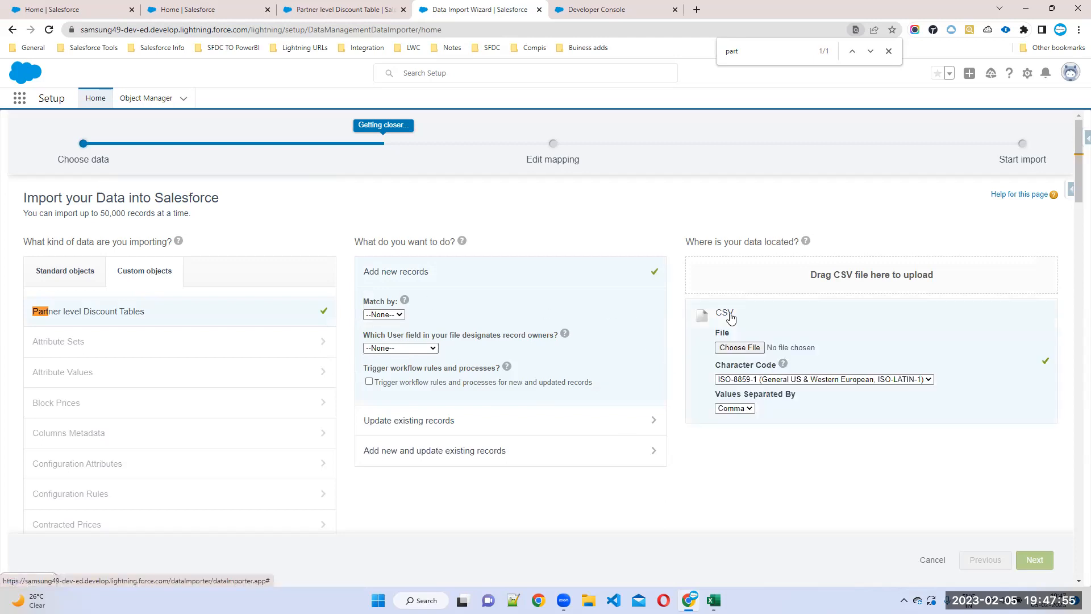
{"action": "left_click", "coordinate": [738, 348]}
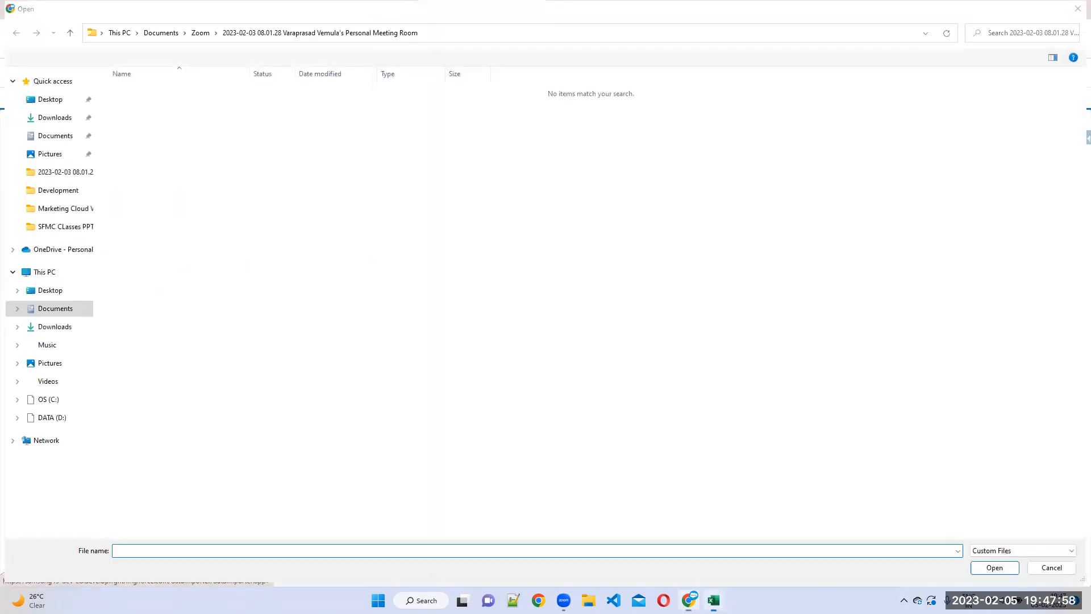
Step: Switch to Excel, then save and close the Partner discount object data latest workbook
{"action": "left_click", "coordinate": [714, 600]}
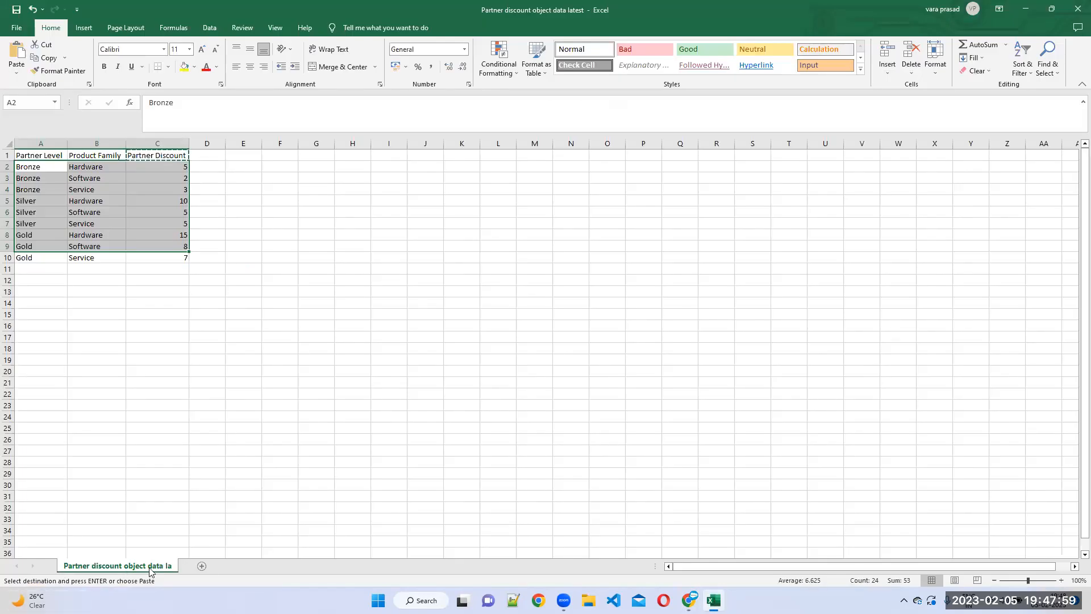
{"action": "key", "text": "ctrl+s"}
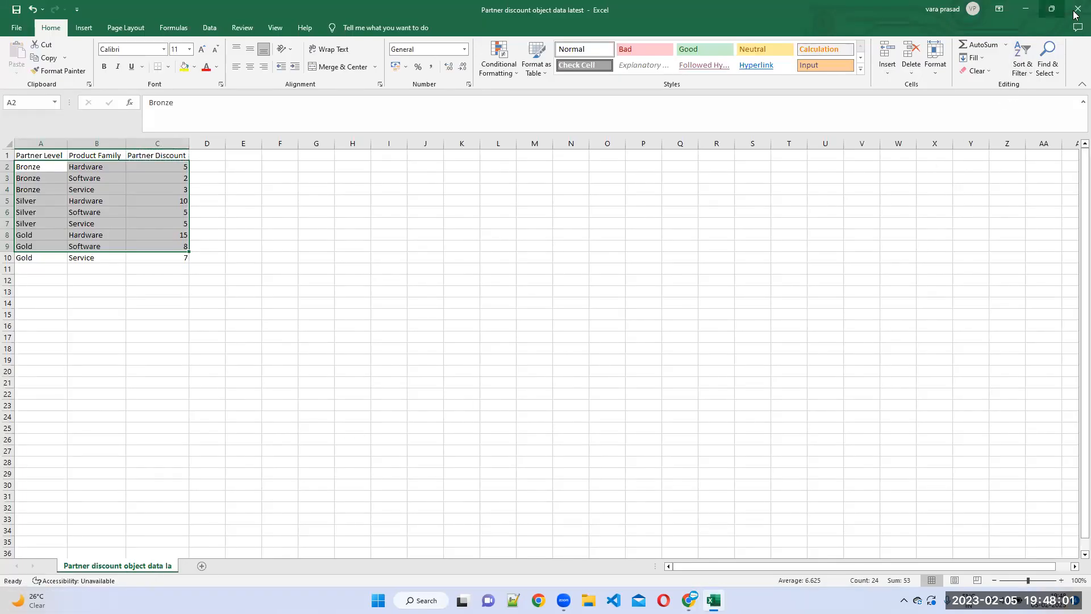
{"action": "left_click", "coordinate": [1078, 9]}
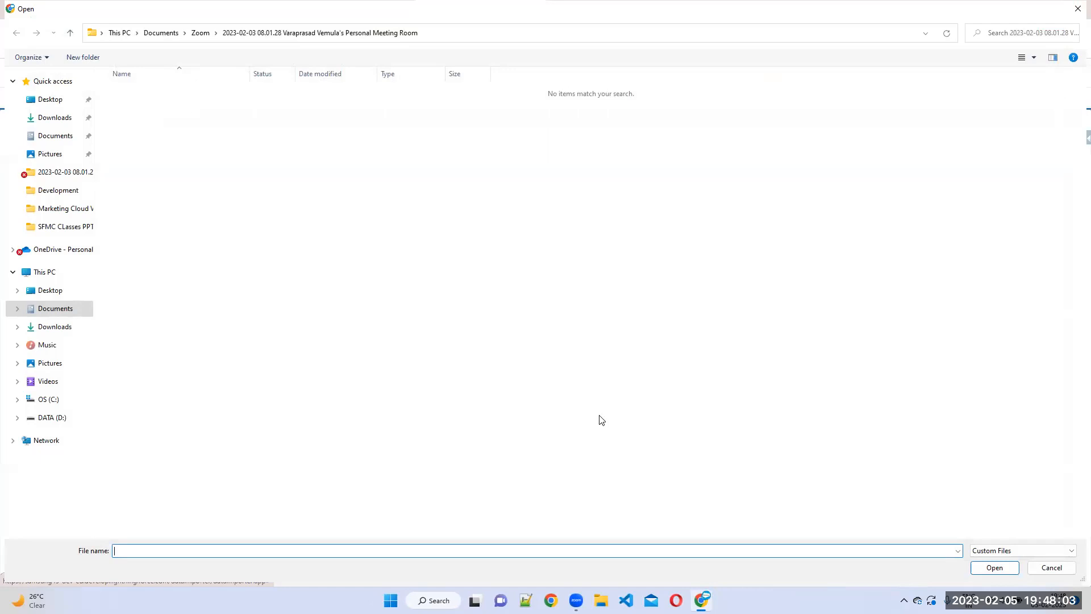
Step: Choose the Partner discount object data latest CSV file from the Desktop as the import source
{"action": "left_click", "coordinate": [51, 290]}
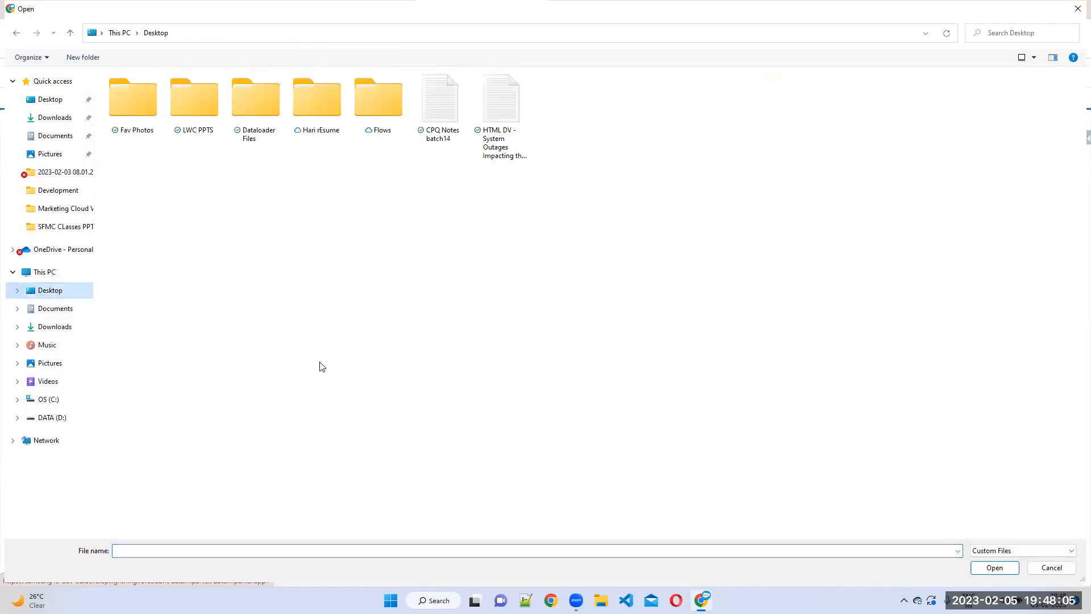
{"action": "left_click", "coordinate": [436, 191]}
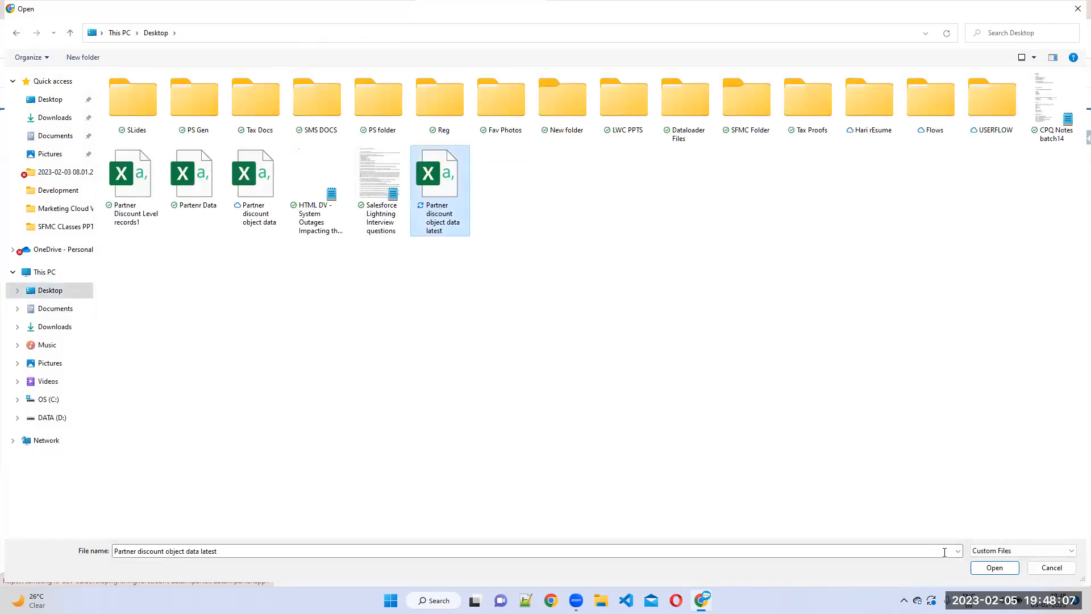
{"action": "left_click", "coordinate": [994, 567]}
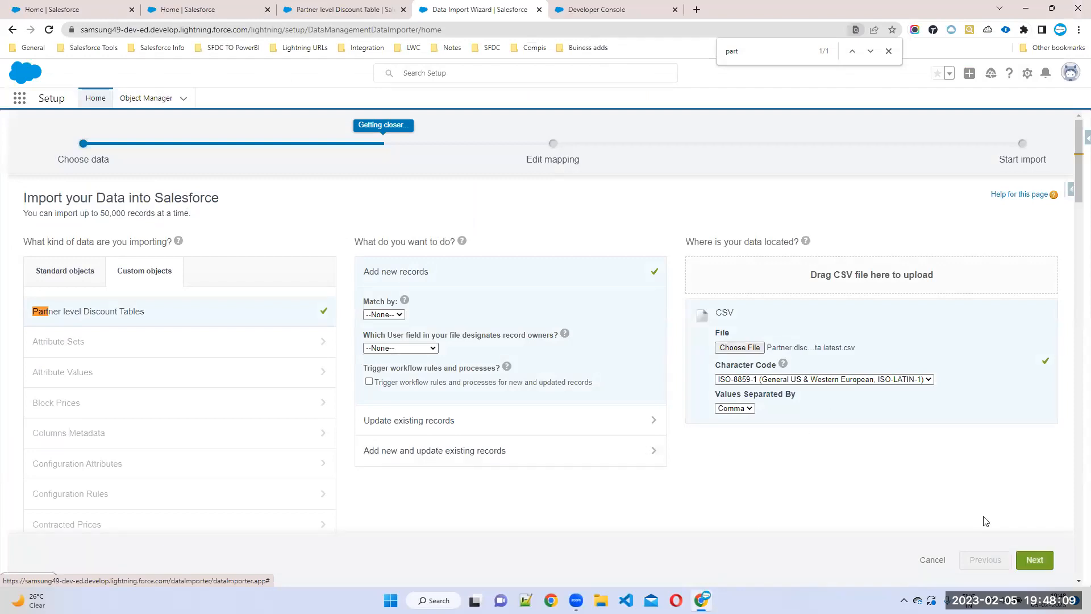
Step: Start the import with the auto-mapped fields and check the Records Processed value on the bulk data load job
{"action": "left_click", "coordinate": [1039, 561]}
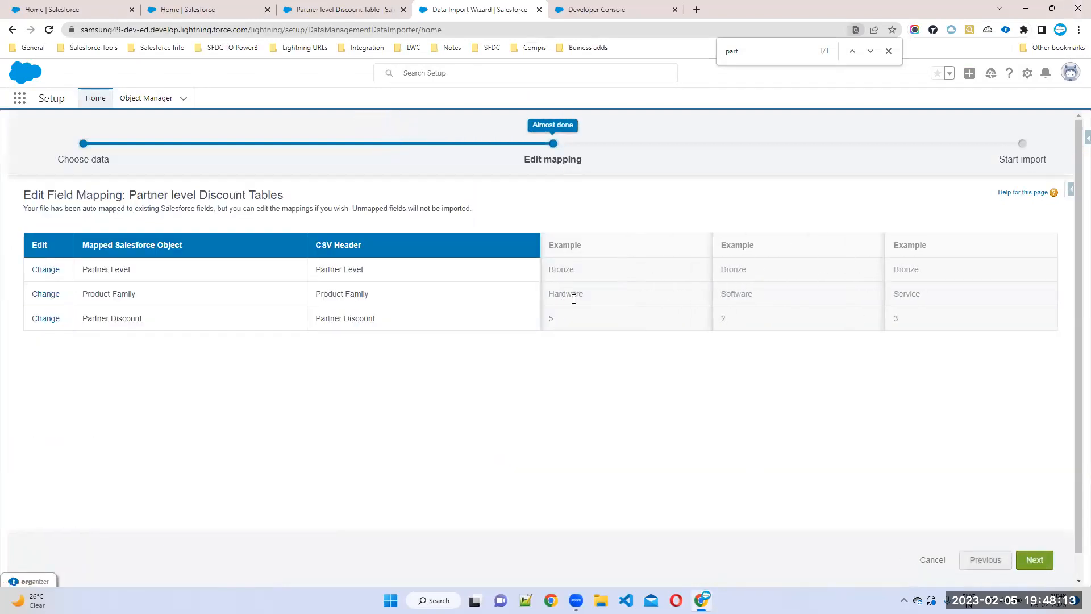
{"action": "left_click", "coordinate": [1031, 563]}
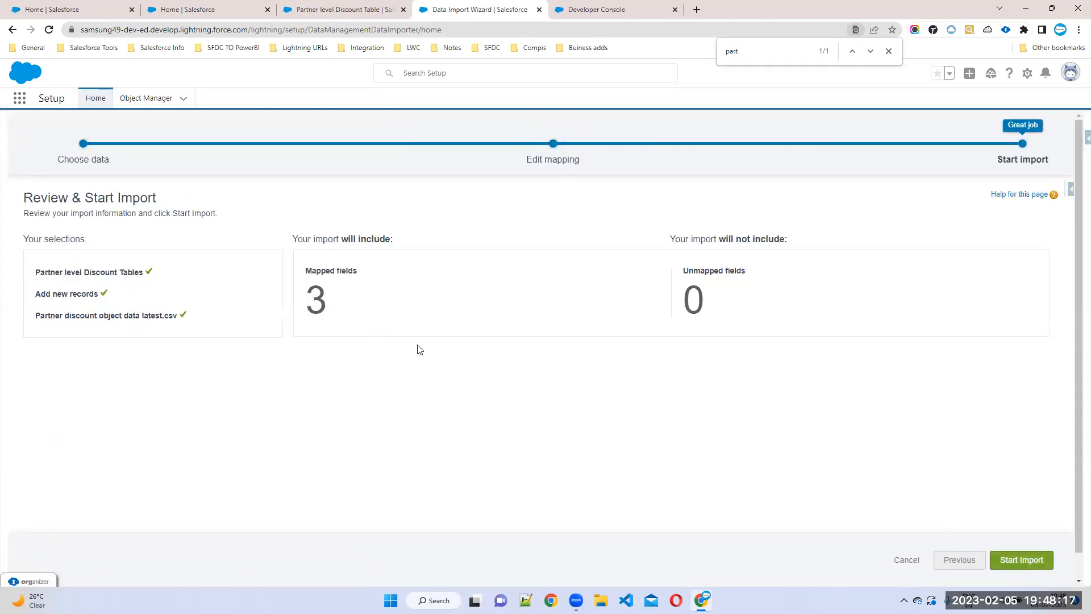
{"action": "left_click", "coordinate": [1009, 560]}
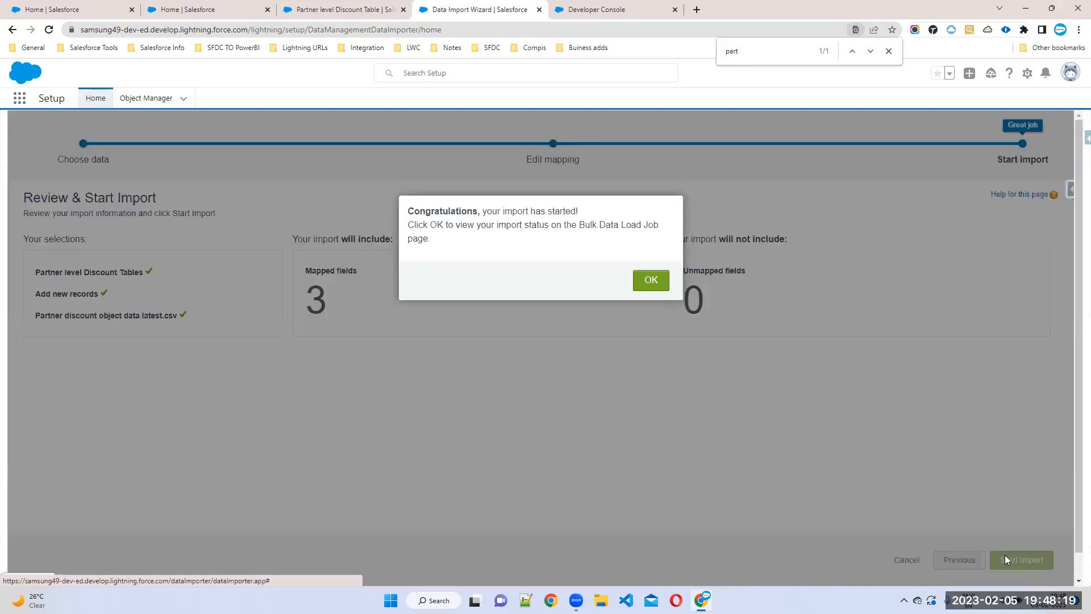
{"action": "left_click", "coordinate": [651, 282]}
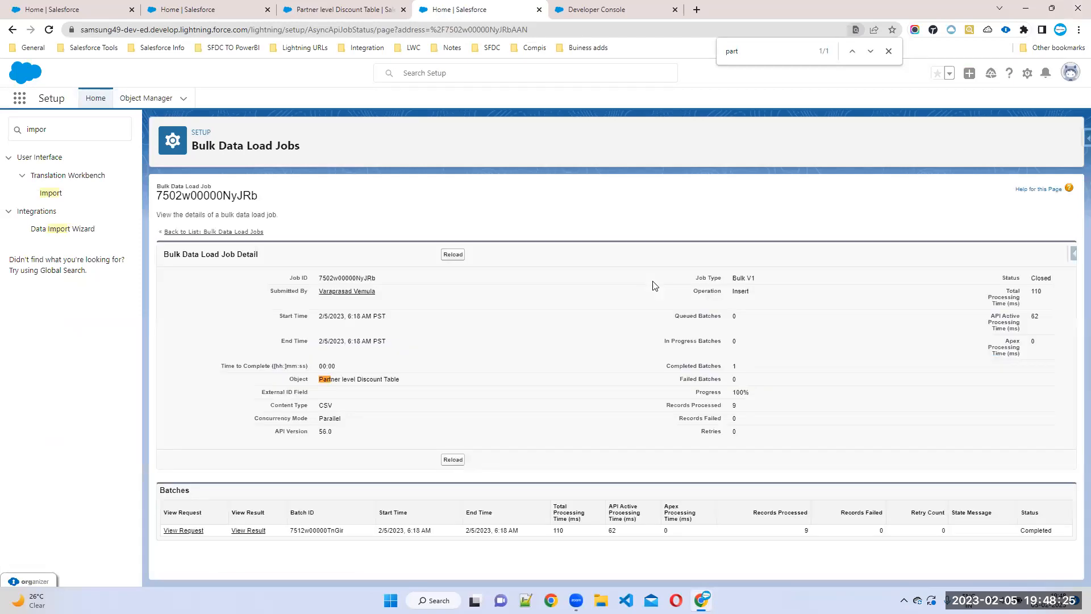
{"action": "left_click_drag", "start_coordinate": [662, 407], "coordinate": [772, 411]}
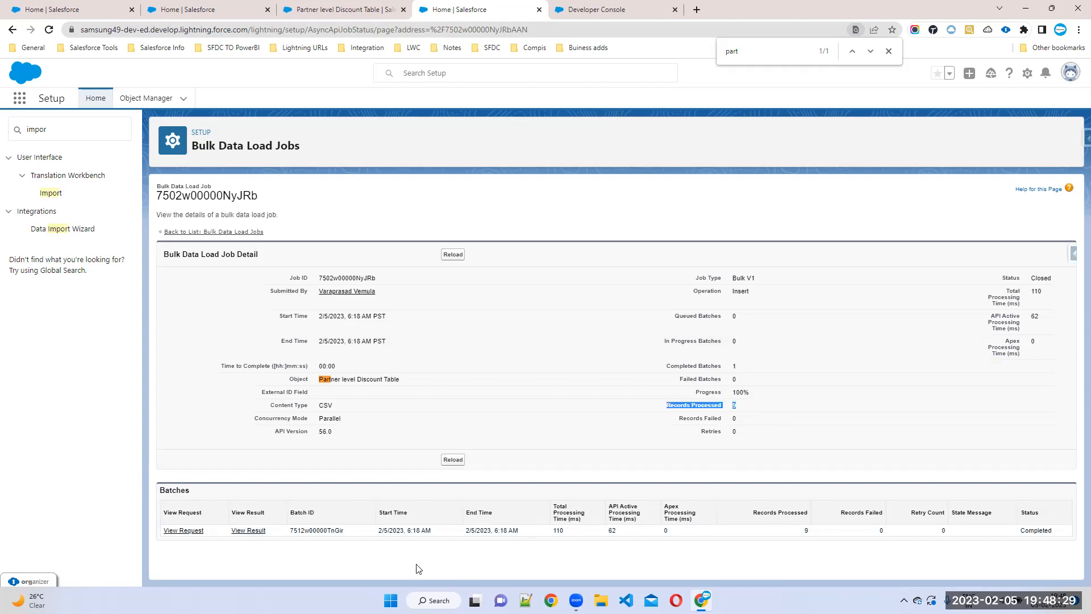
Step: In the object's browser tab, search the App Launcher for "par" and show the All list view of Partner level Discount Tables
{"action": "left_click", "coordinate": [288, 10]}
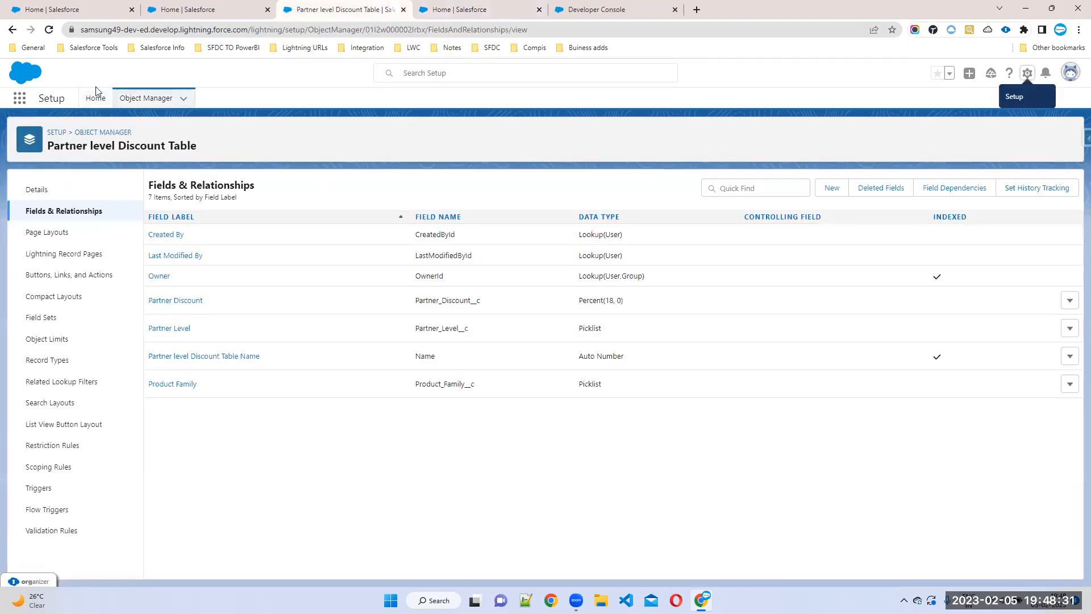
{"action": "left_click", "coordinate": [20, 100]}
{"action": "type", "text": "art"}
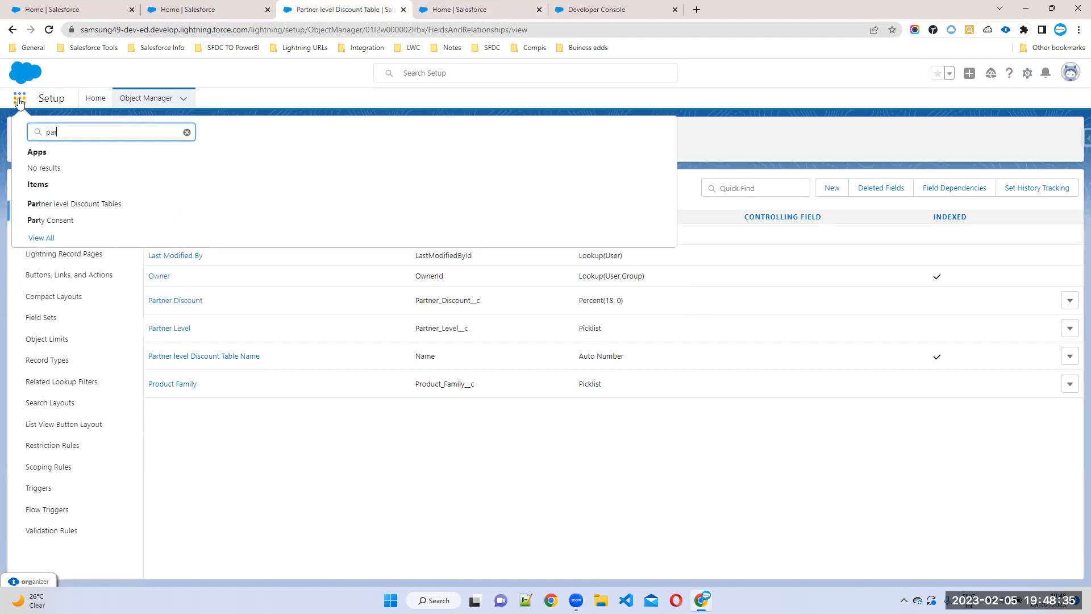
{"action": "left_click", "coordinate": [58, 204]}
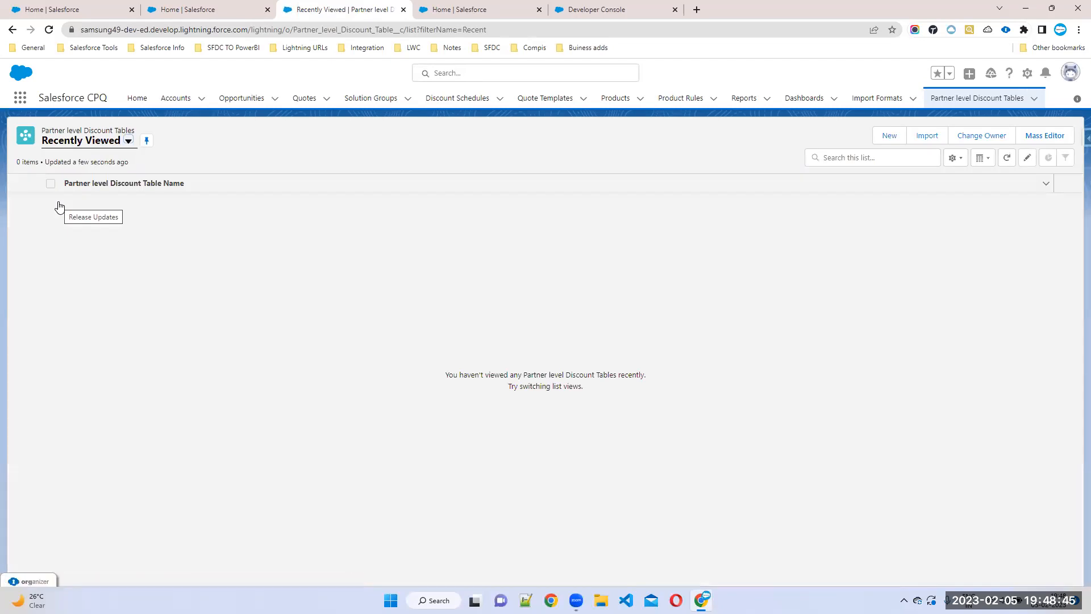
{"action": "left_click", "coordinate": [128, 141]}
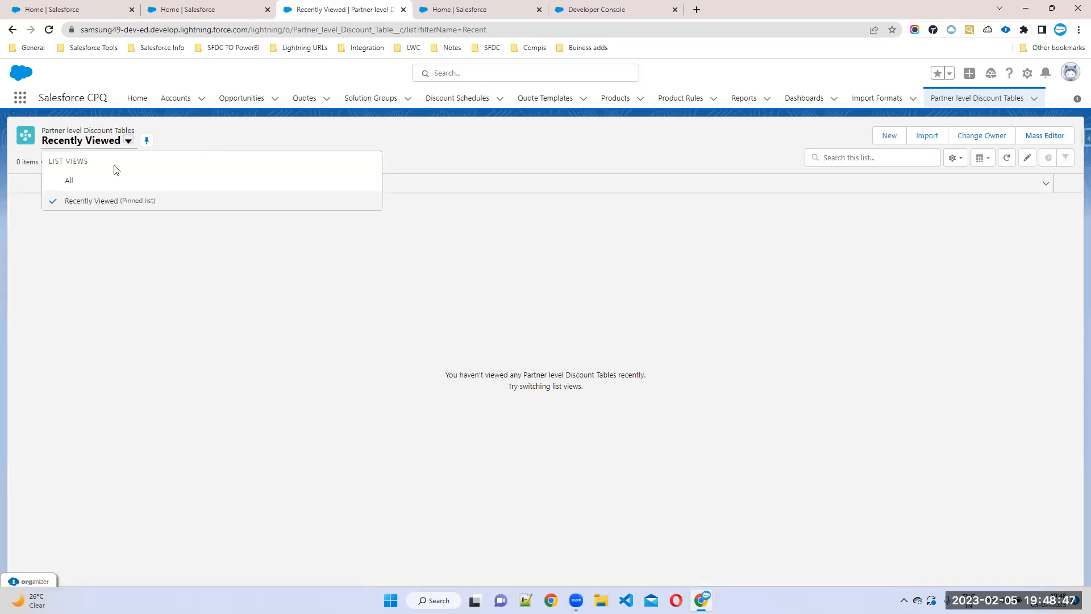
{"action": "left_click", "coordinate": [92, 181]}
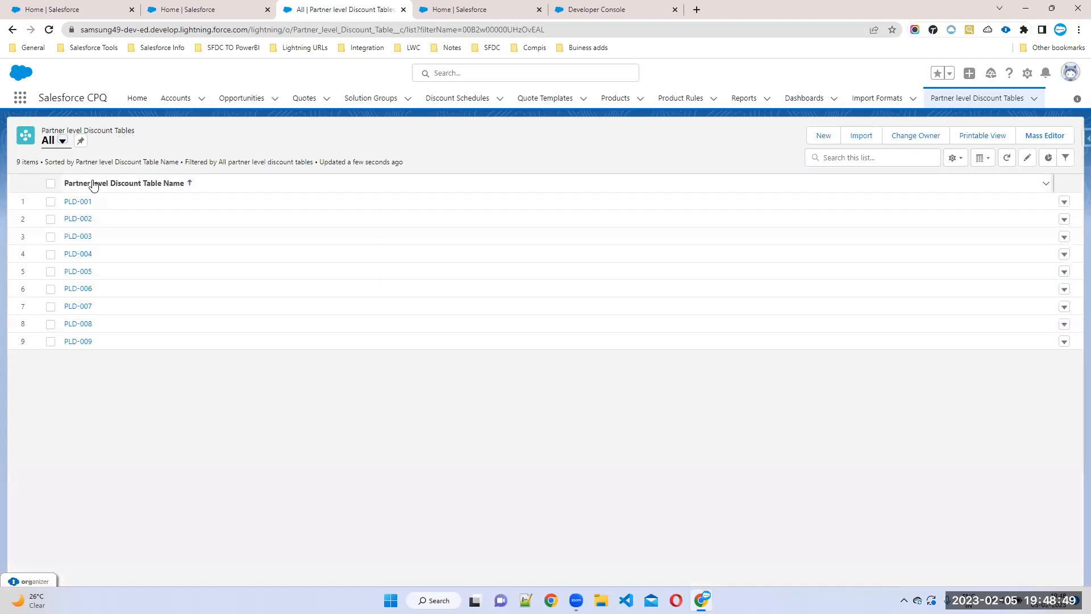
Step: Add Partner Level, Product Family and Partner Discount as visible fields in the All list view and save the selection
{"action": "left_click", "coordinate": [959, 165]}
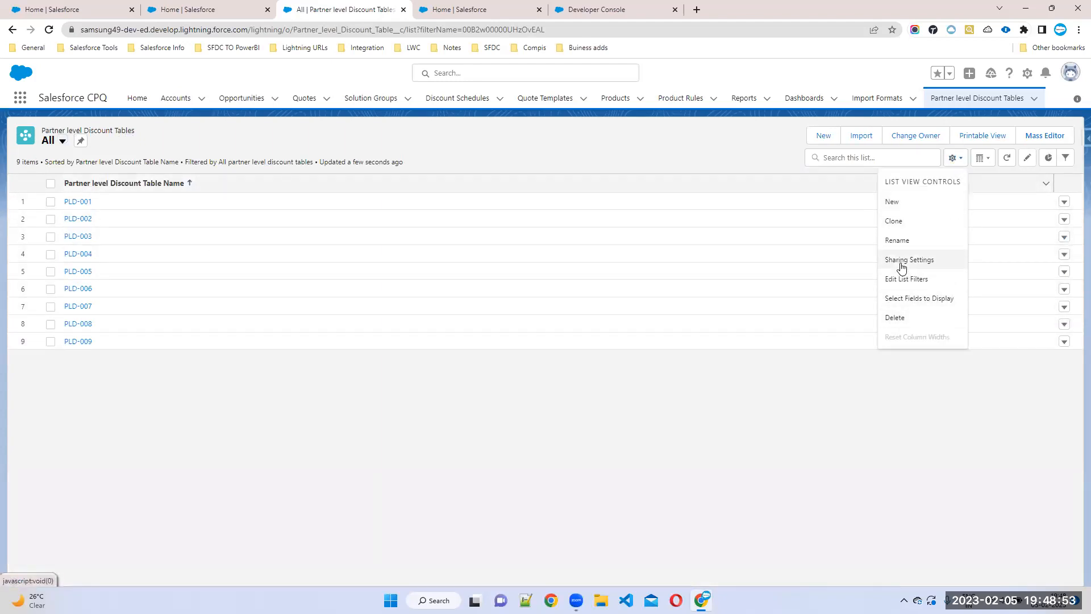
{"action": "left_click", "coordinate": [904, 298]}
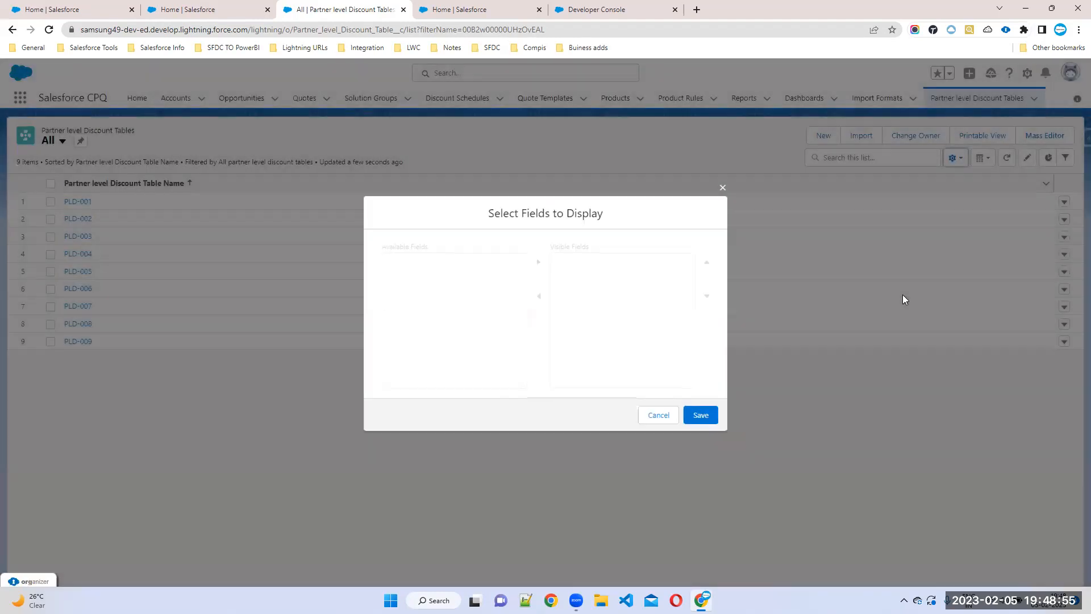
{"action": "scroll", "coordinate": [452, 326], "scroll_direction": "down", "scroll_amount": 3}
{"action": "scroll", "coordinate": [448, 318], "scroll_direction": "down", "scroll_amount": 3}
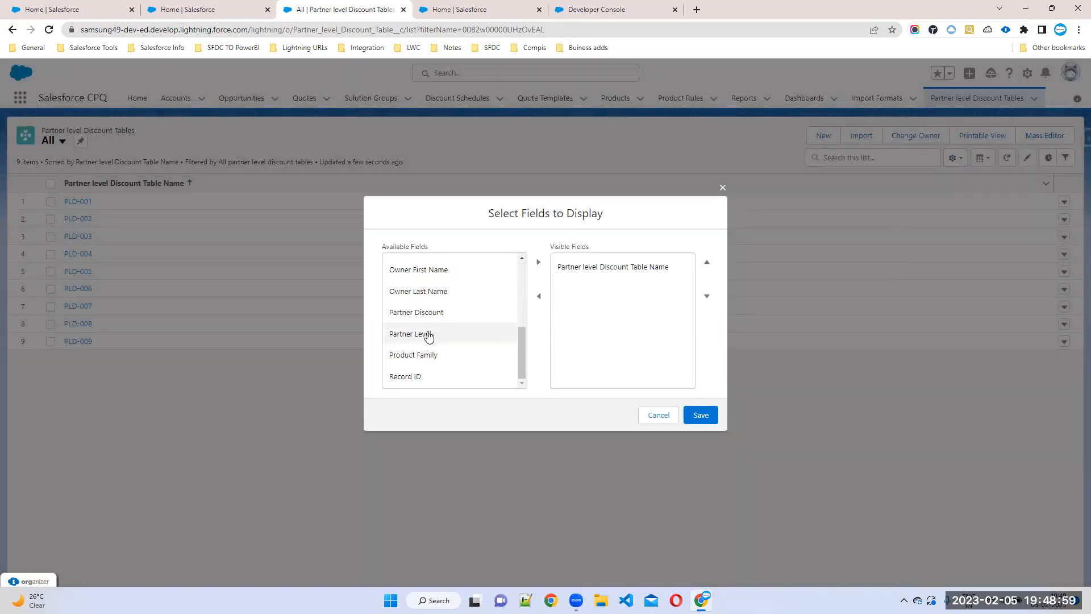
{"action": "left_click", "coordinate": [429, 335]}
{"action": "left_click", "coordinate": [539, 262]}
{"action": "left_click", "coordinate": [438, 354]}
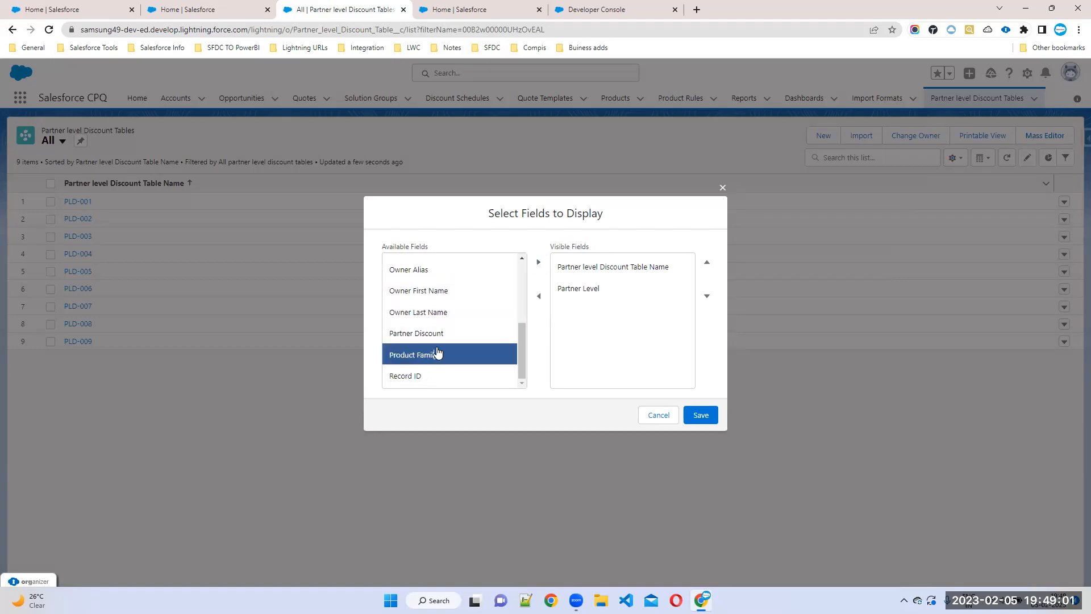
{"action": "left_click", "coordinate": [538, 262]}
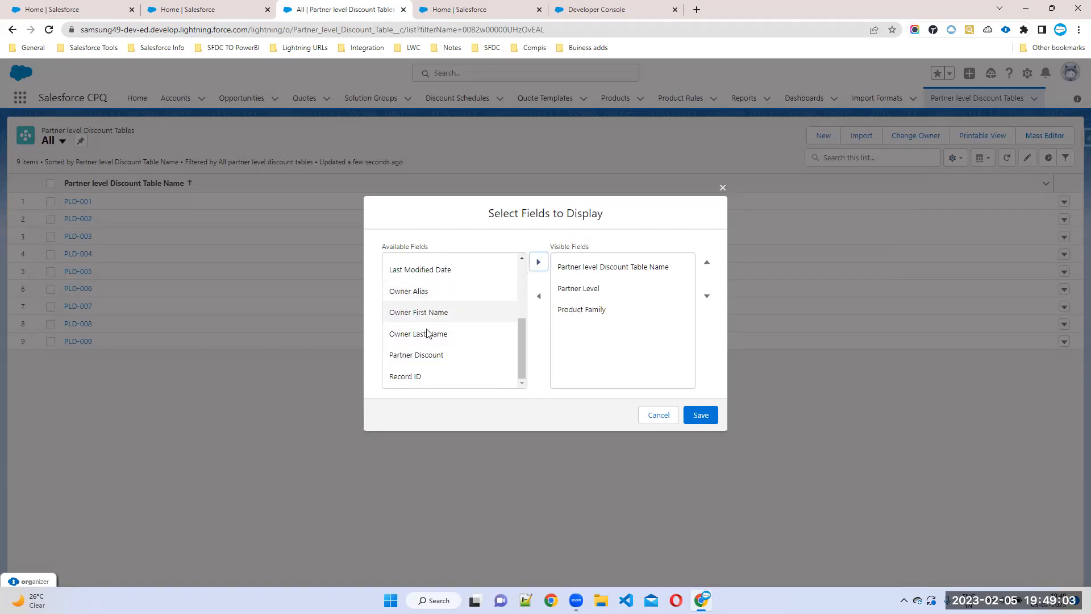
{"action": "left_click", "coordinate": [428, 354]}
{"action": "left_click", "coordinate": [538, 262]}
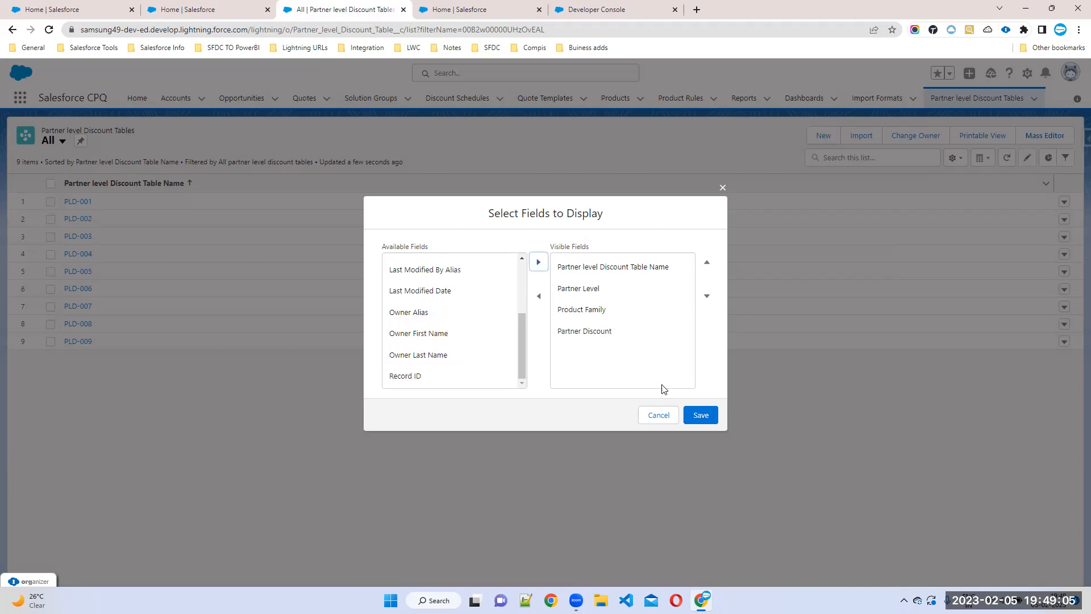
{"action": "left_click", "coordinate": [695, 416]}
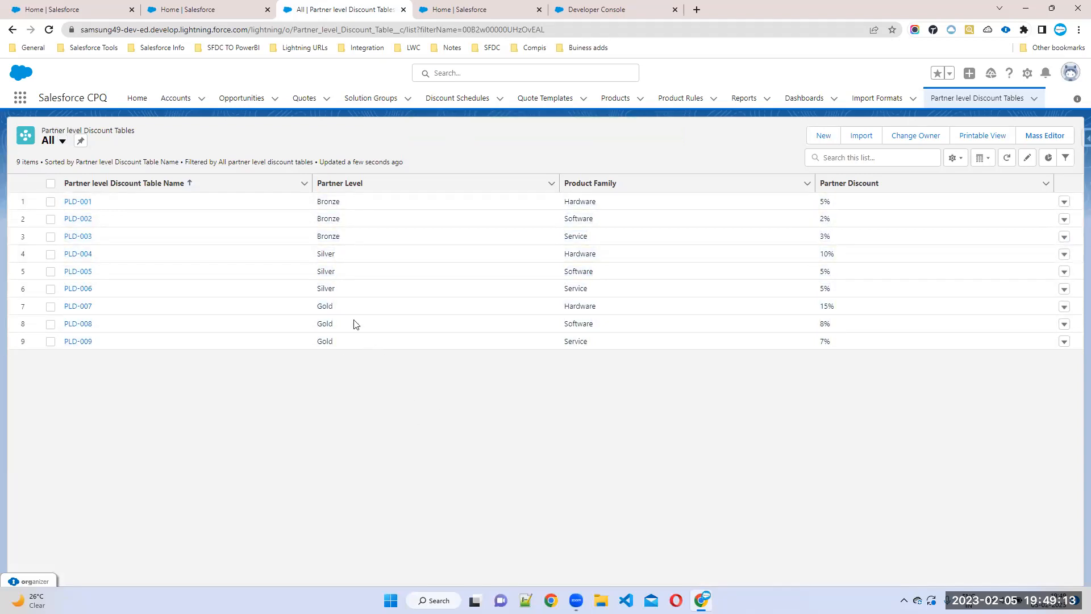
Step: Examine the Partner Level, Product Family and Partner Discount values of record PLD-001
{"action": "left_click_drag", "start_coordinate": [317, 201], "coordinate": [343, 203]}
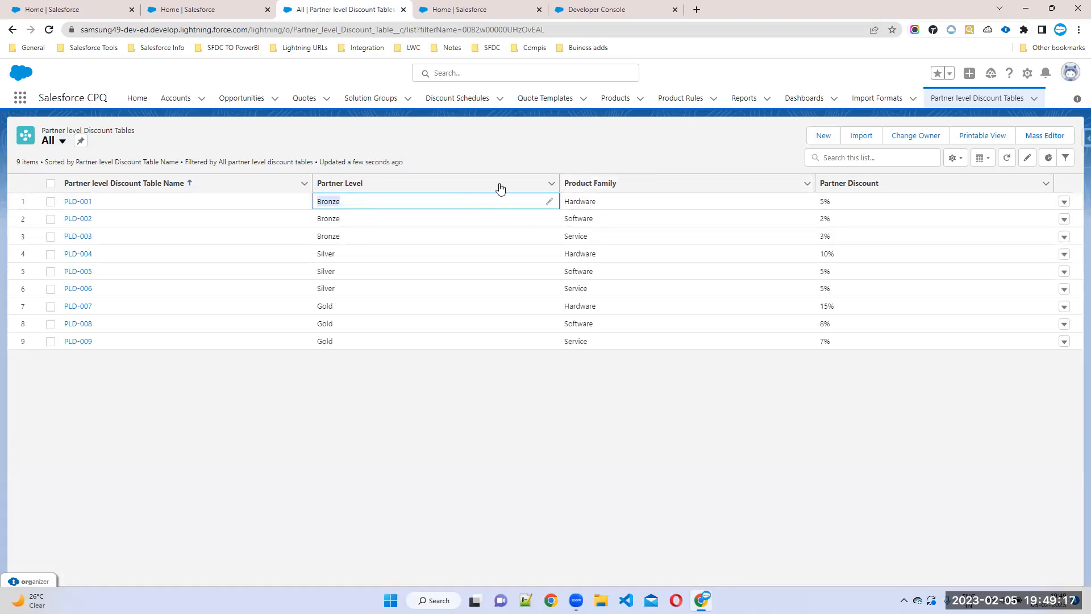
{"action": "left_click_drag", "start_coordinate": [608, 203], "coordinate": [562, 203]}
{"action": "left_click_drag", "start_coordinate": [856, 201], "coordinate": [823, 204]}
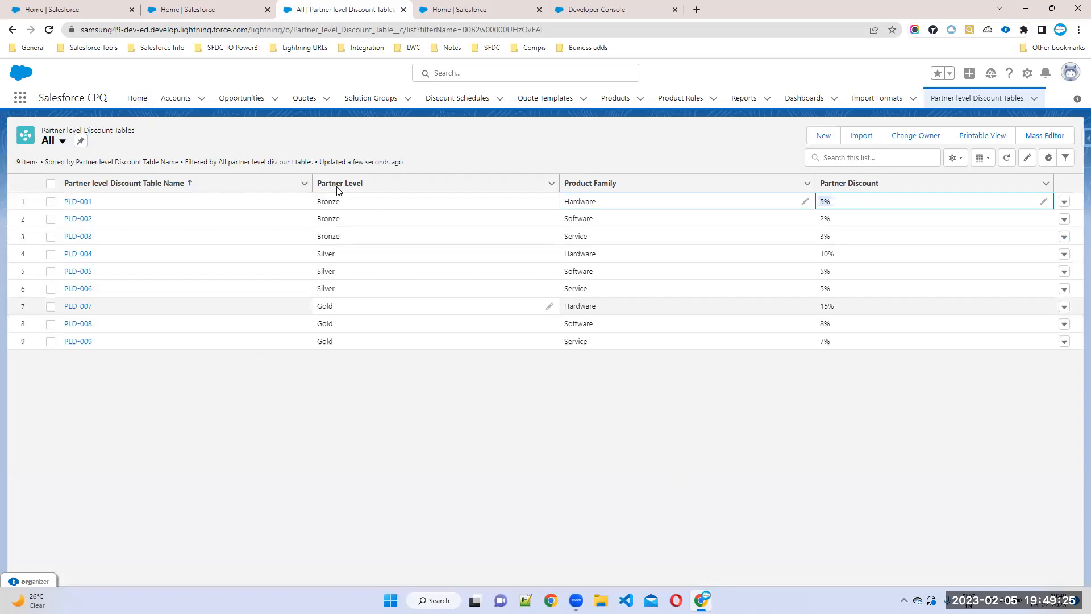
Step: In the second browser tab, reload the Home page, search the App Launcher for "pri" and open Price Rules
{"action": "left_click", "coordinate": [195, 9]}
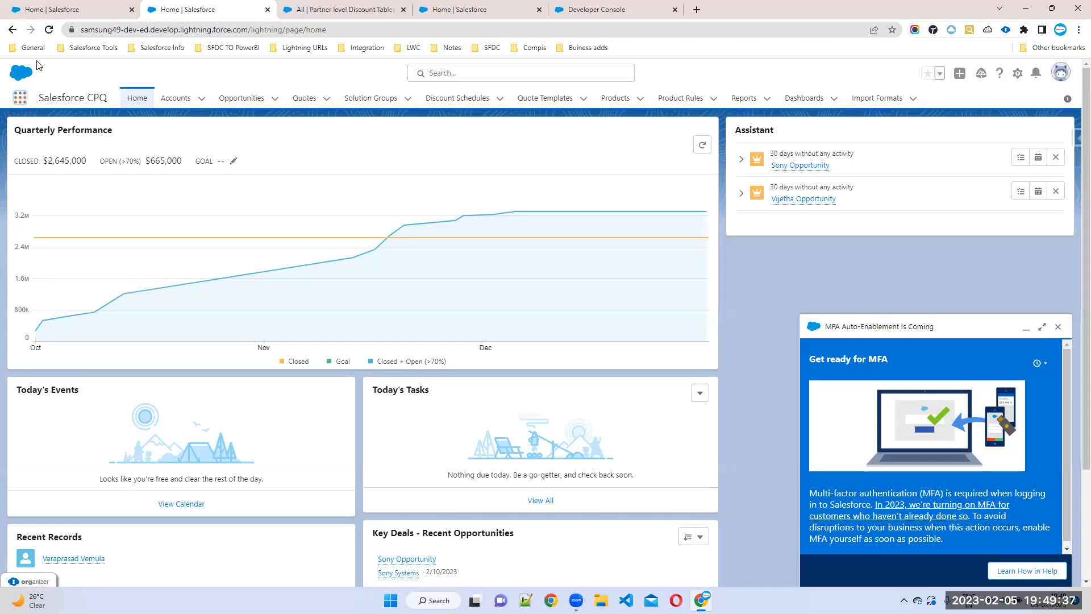
{"action": "left_click", "coordinate": [49, 29]}
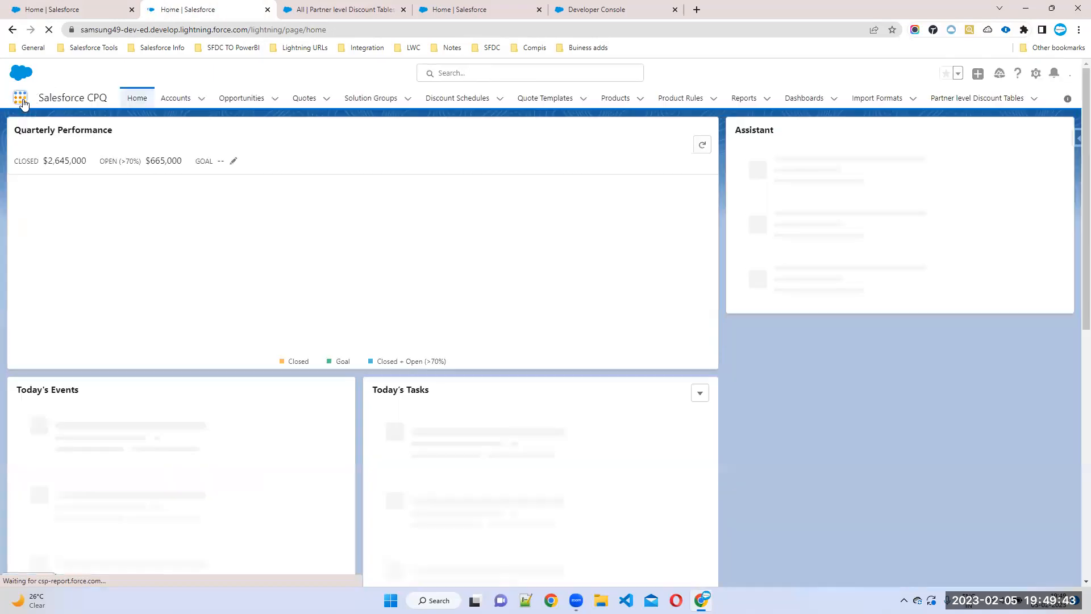
{"action": "left_click", "coordinate": [23, 103]}
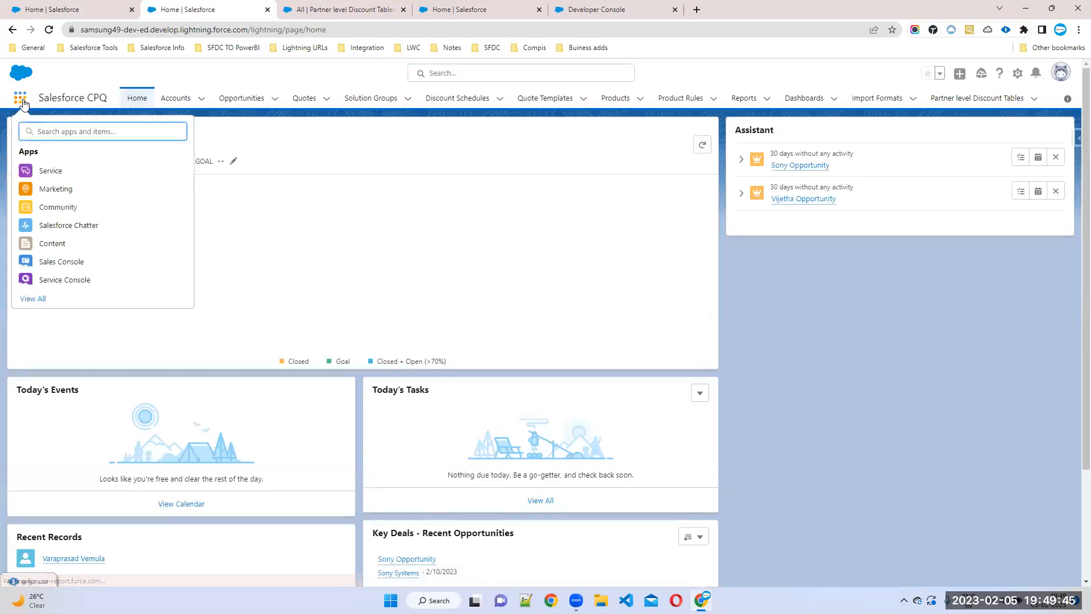
{"action": "type", "text": "pri"}
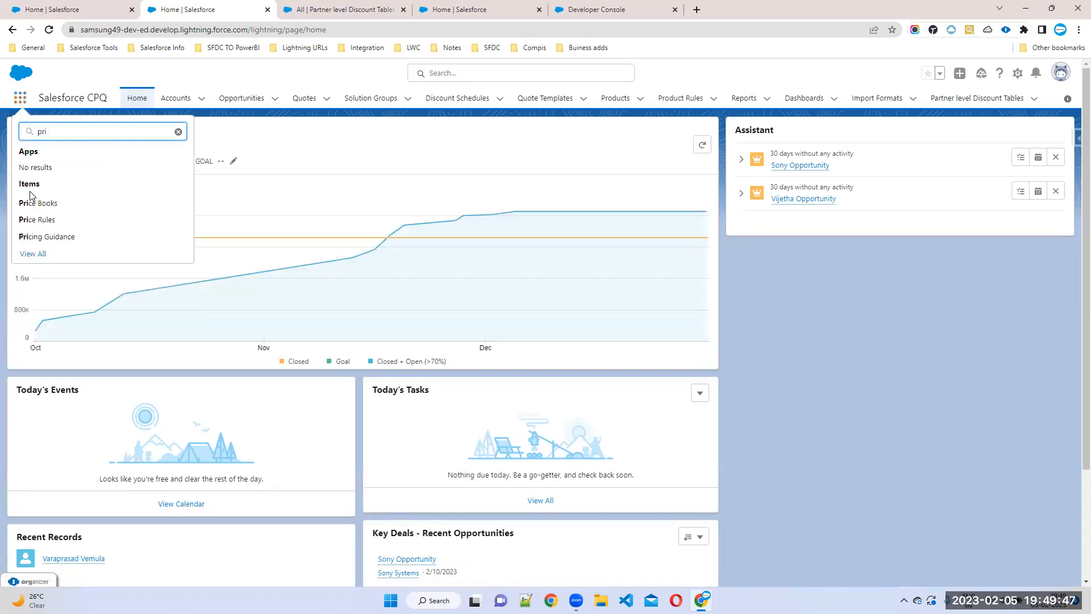
{"action": "left_click", "coordinate": [38, 218]}
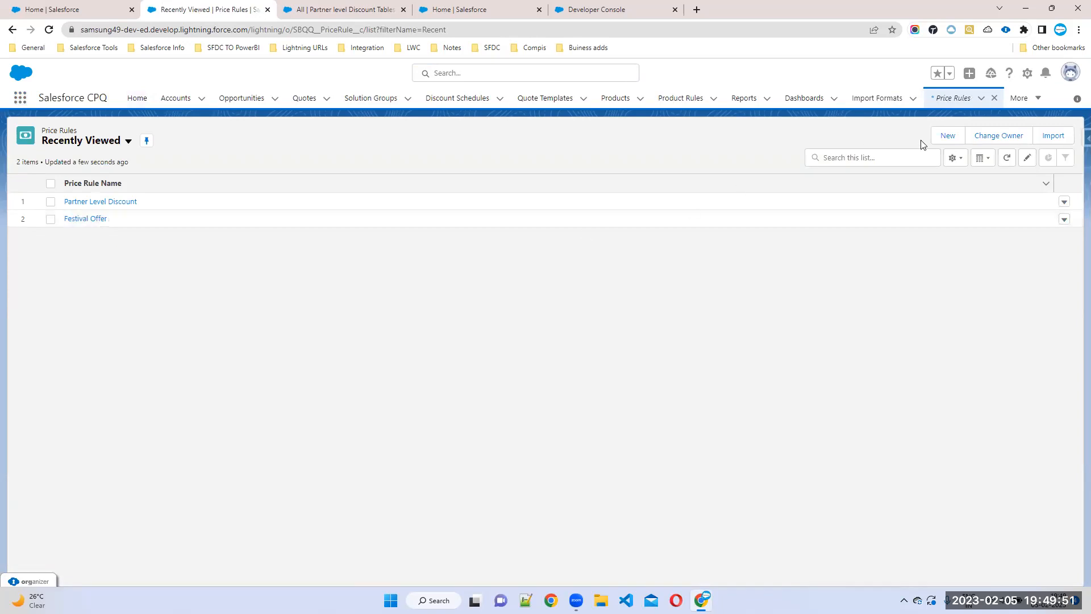
Step: Start a new price rule and examine the choices offered for Lookup Object
{"action": "left_click", "coordinate": [948, 138]}
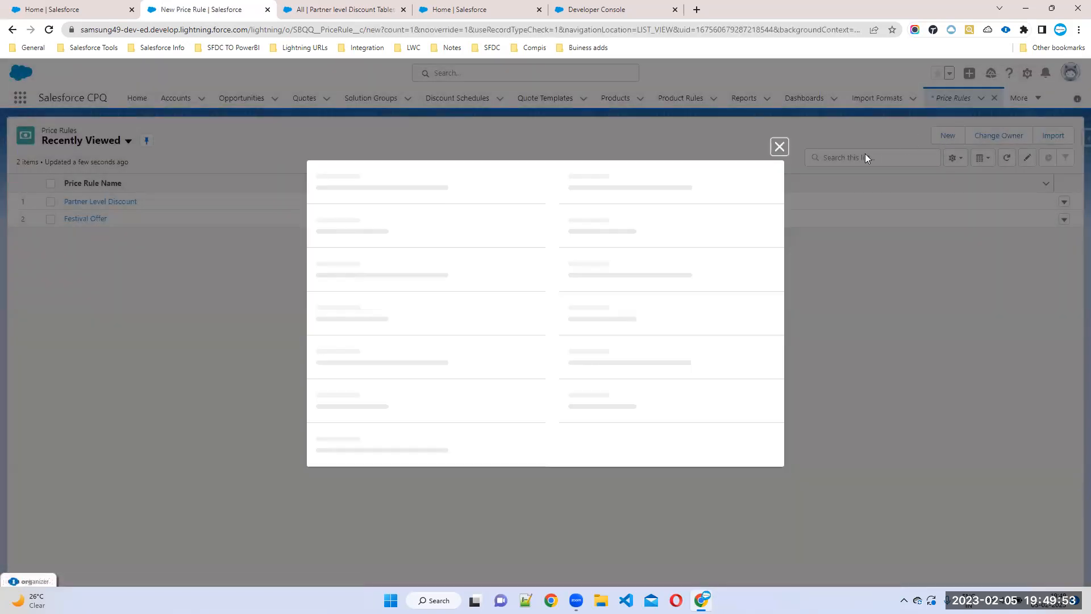
{"action": "left_click", "coordinate": [550, 411]}
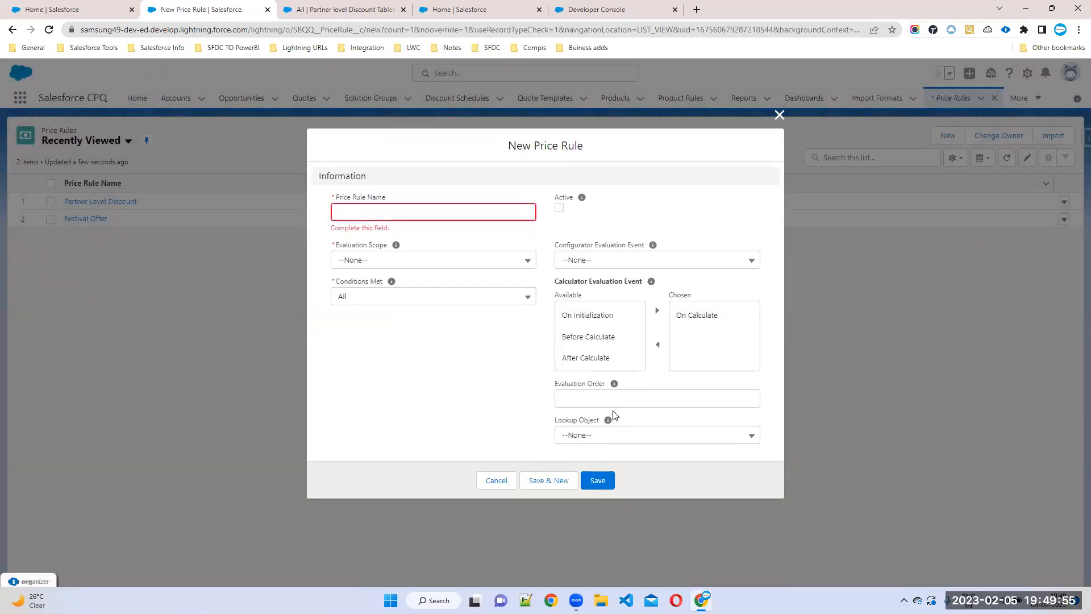
{"action": "triple_click", "coordinate": [572, 423]}
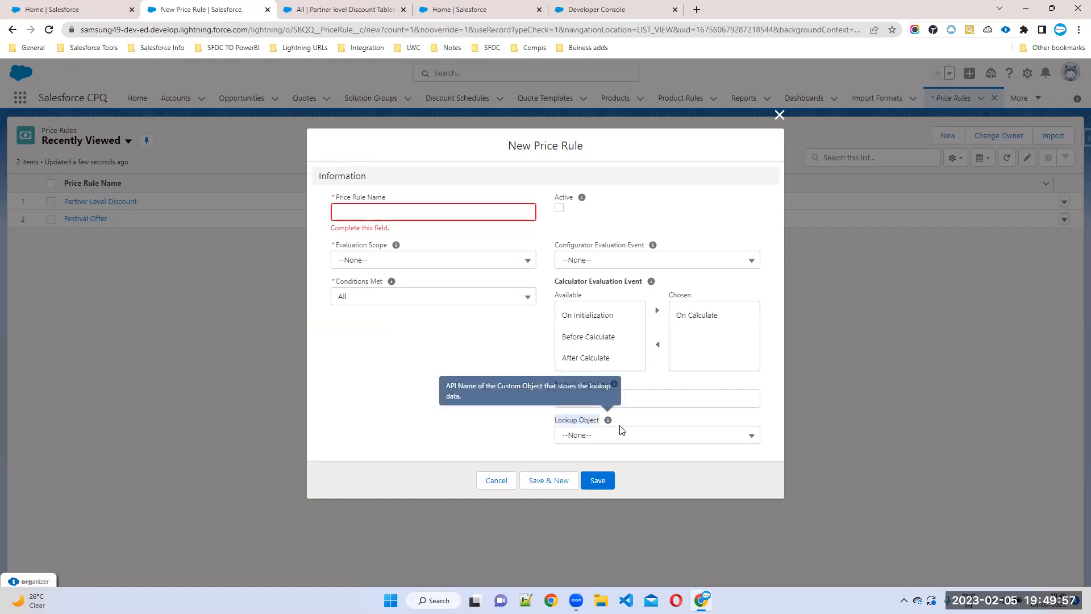
{"action": "left_click", "coordinate": [621, 433]}
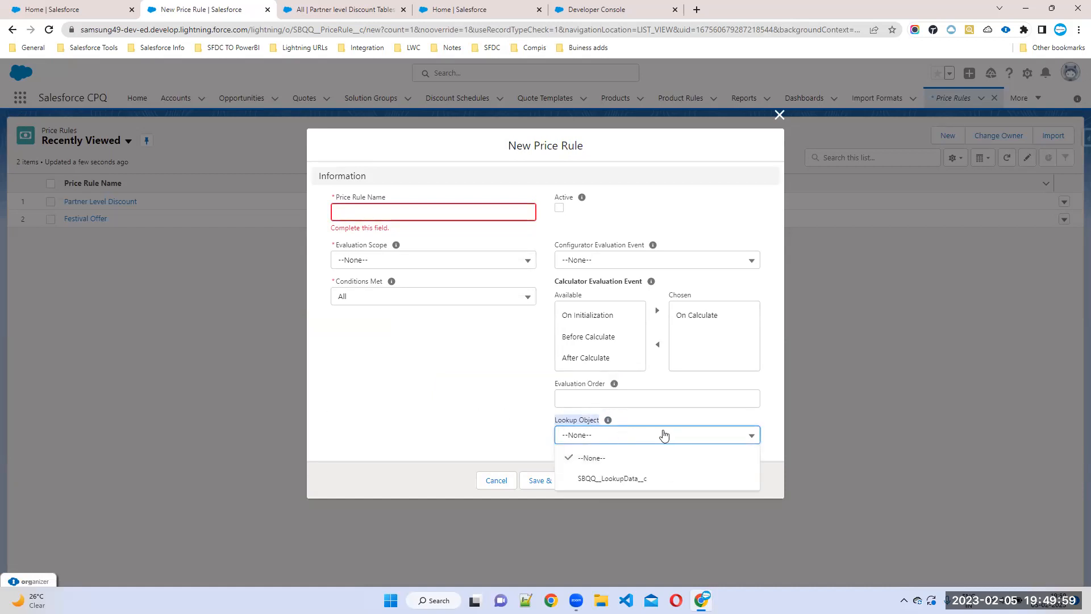
Step: Switch to the Developer Console and add the note "Quote : Partner Level" below the LookUp Object columns in CPQNotes.vfp
{"action": "left_click", "coordinate": [350, 4]}
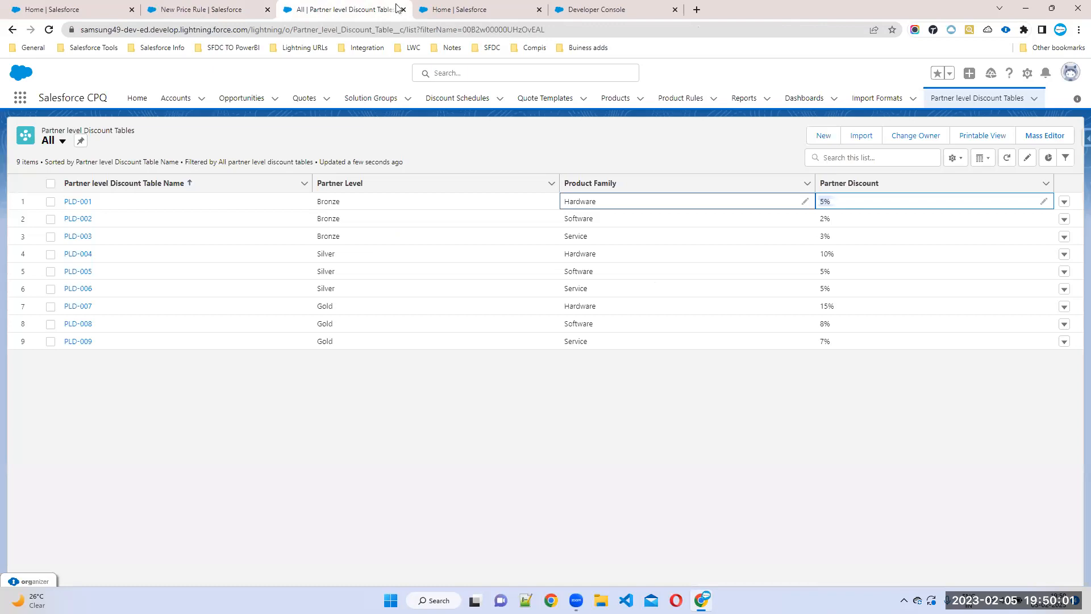
{"action": "left_click", "coordinate": [585, 10]}
{"action": "scroll", "coordinate": [218, 396], "scroll_direction": "down", "scroll_amount": 2}
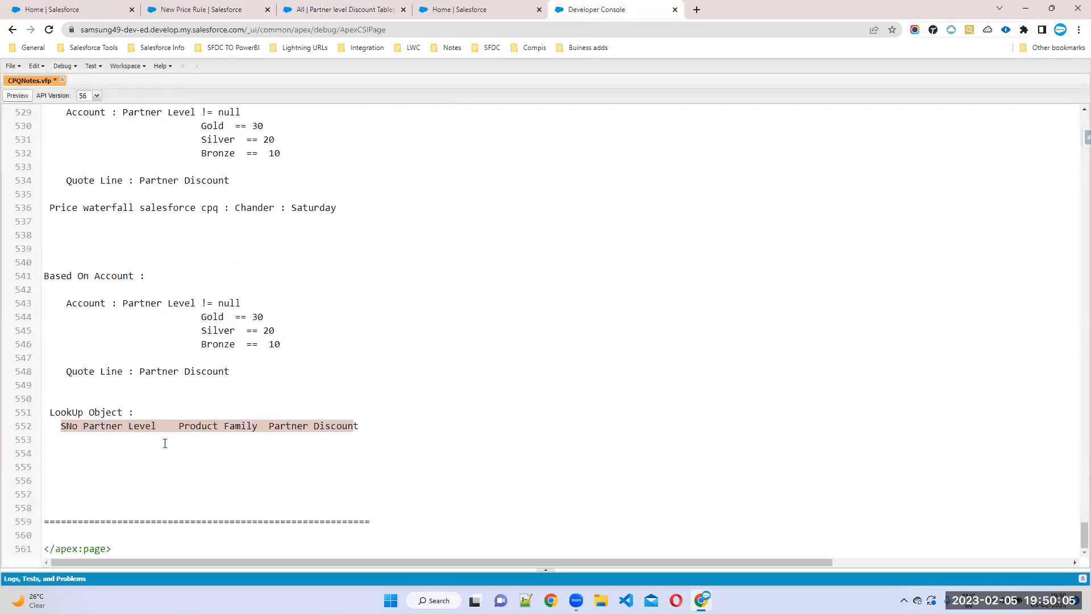
{"action": "left_click", "coordinate": [86, 466]}
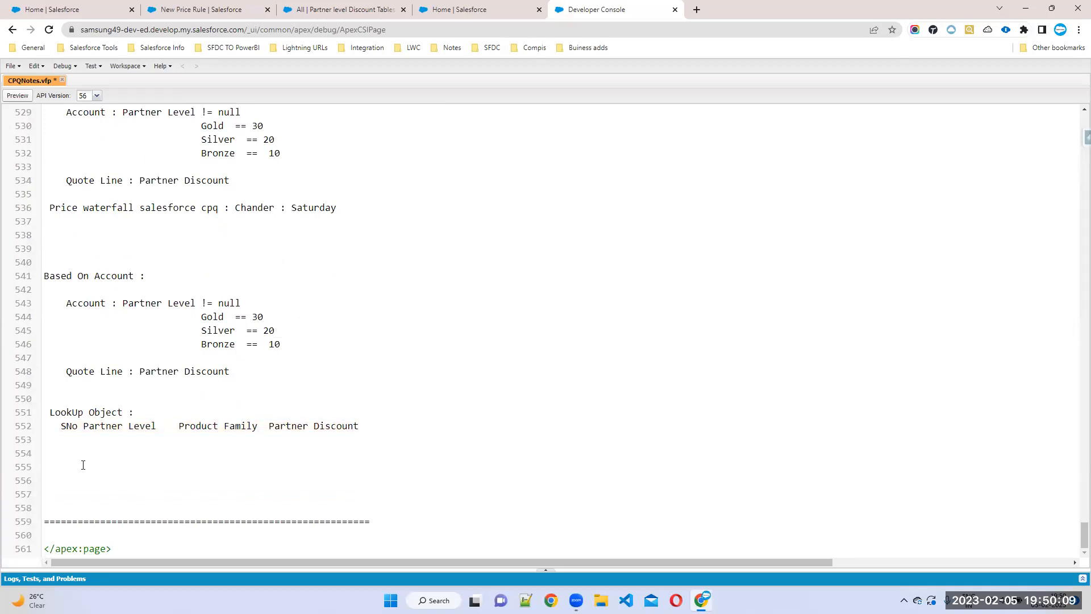
{"action": "type", "text": "Quote"}
{"action": "left_click_drag", "start_coordinate": [121, 427], "coordinate": [157, 428]}
{"action": "key", "text": "ctrl+c"}
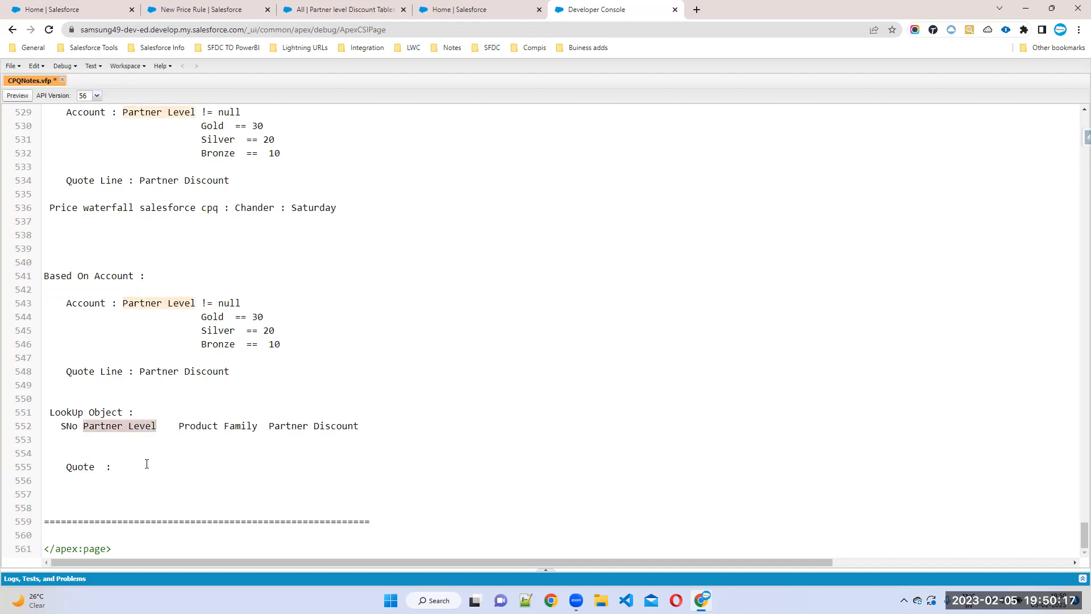
{"action": "left_click", "coordinate": [146, 466]}
{"action": "key", "text": "ctrl+v"}
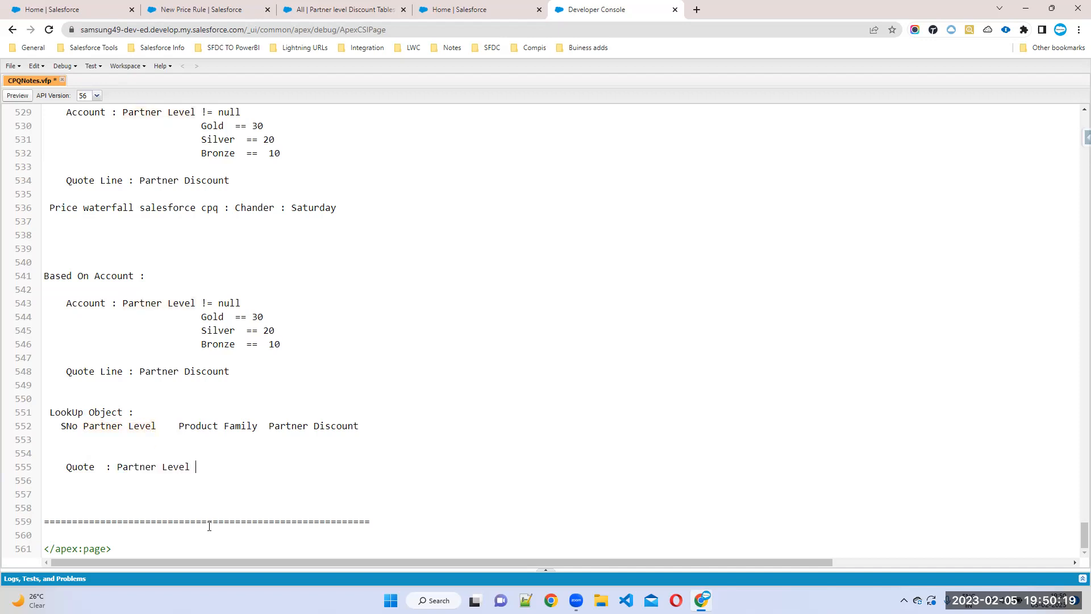
Step: Append "====" to the Quote note after Partner Level, removing any surplus text
{"action": "type", "text": "=="}
{"action": "type", "text": "== Datat ta"}
{"action": "key", "text": "BackSpace"}
{"action": "key", "text": "BackSpace"}
{"action": "key", "text": "BackSpace"}
{"action": "key", "text": "BackSpace"}
{"action": "key", "text": "BackSpace"}
{"action": "key", "text": "BackSpace"}
{"action": "key", "text": "BackSpace"}
Step: Complete the Quote note with "Partner level Discount Tables = Partner Level", copying the object label from its list view
{"action": "left_click", "coordinate": [348, 3]}
{"action": "left_click_drag", "start_coordinate": [139, 131], "coordinate": [41, 130]}
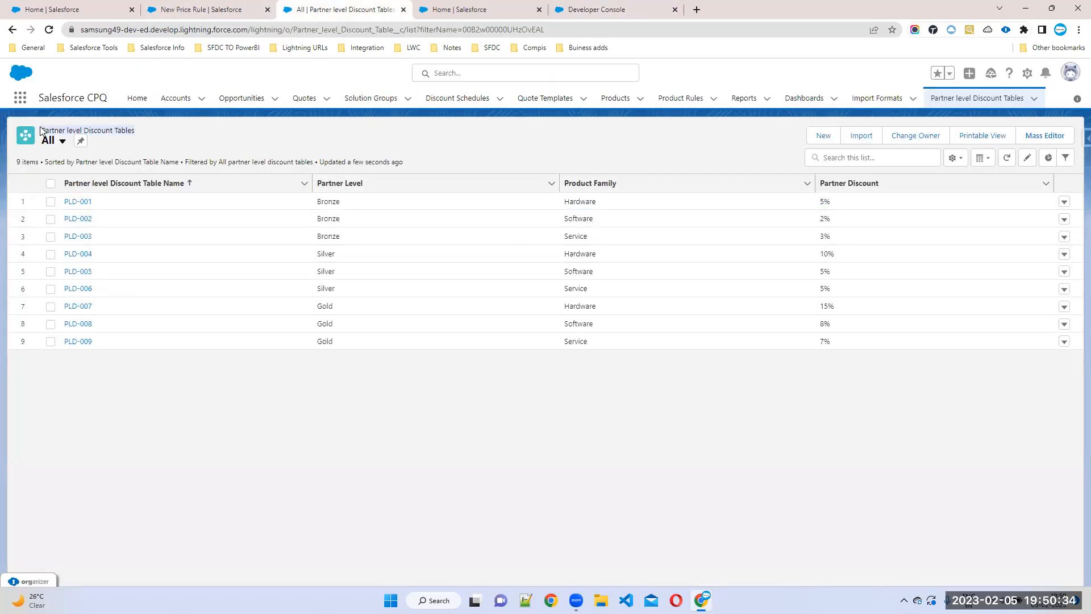
{"action": "left_click", "coordinate": [560, 12]}
{"action": "key", "text": "Return"}
{"action": "key", "text": "ctrl+v"}
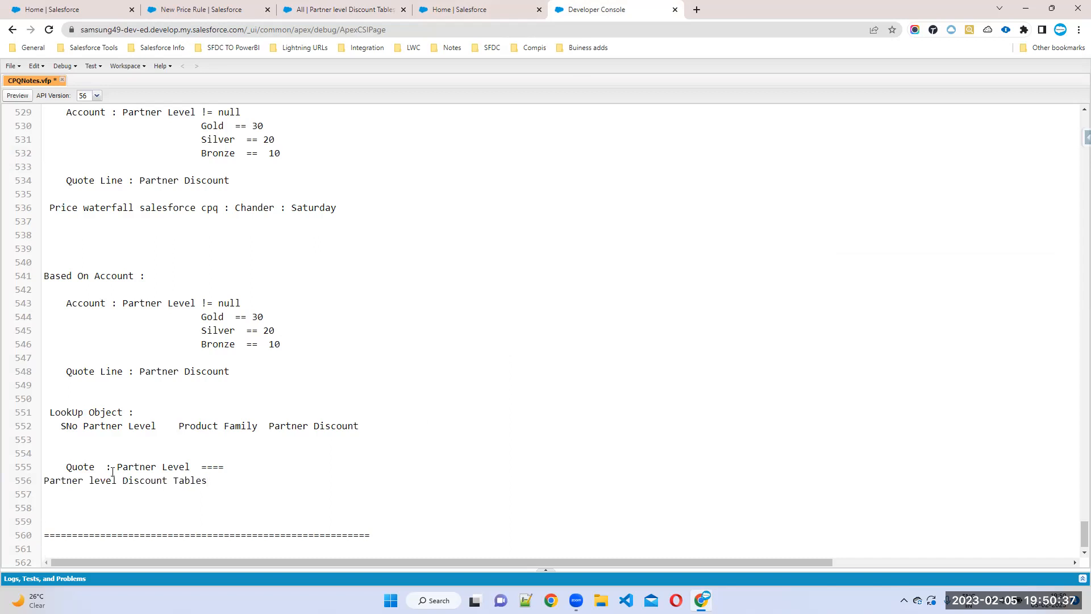
{"action": "left_click", "coordinate": [44, 481]}
{"action": "key", "text": "BackSpace"}
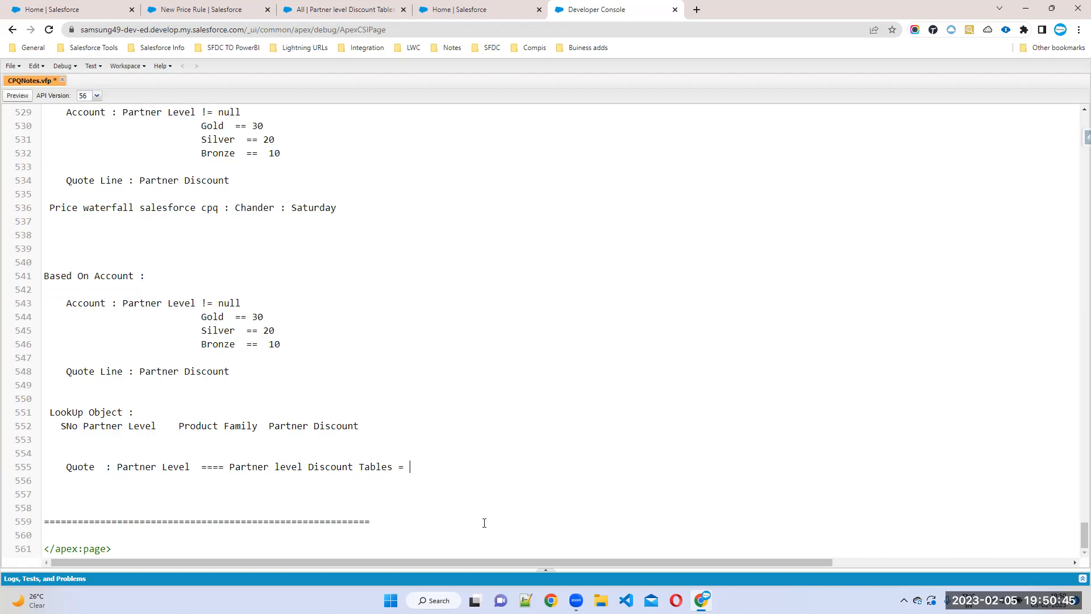
{"action": "left_click_drag", "start_coordinate": [195, 464], "coordinate": [114, 464]}
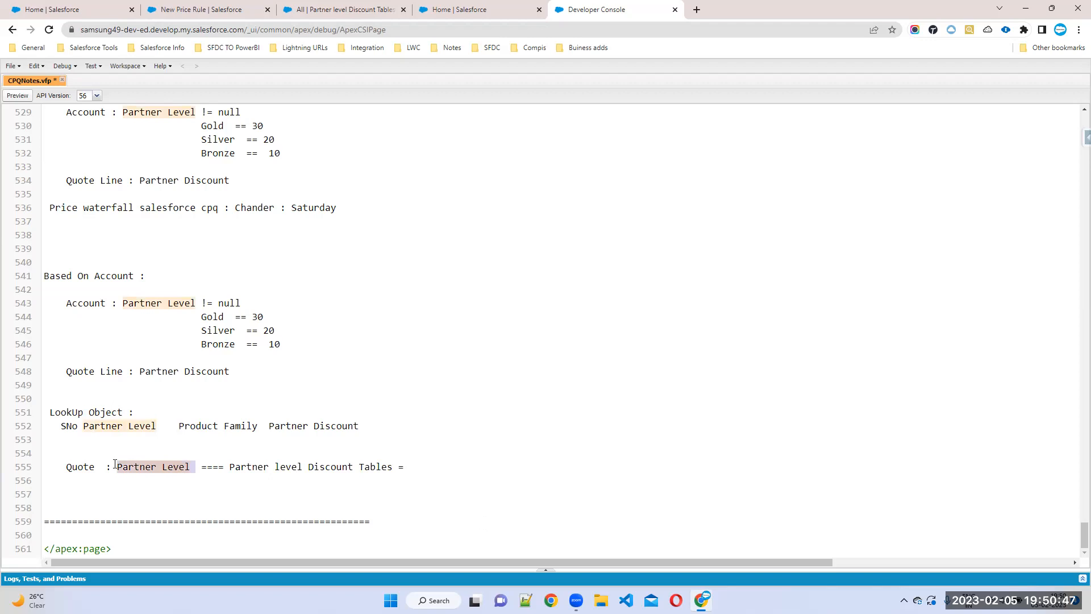
{"action": "left_click", "coordinate": [438, 466]}
{"action": "key", "text": "ctrl+v"}
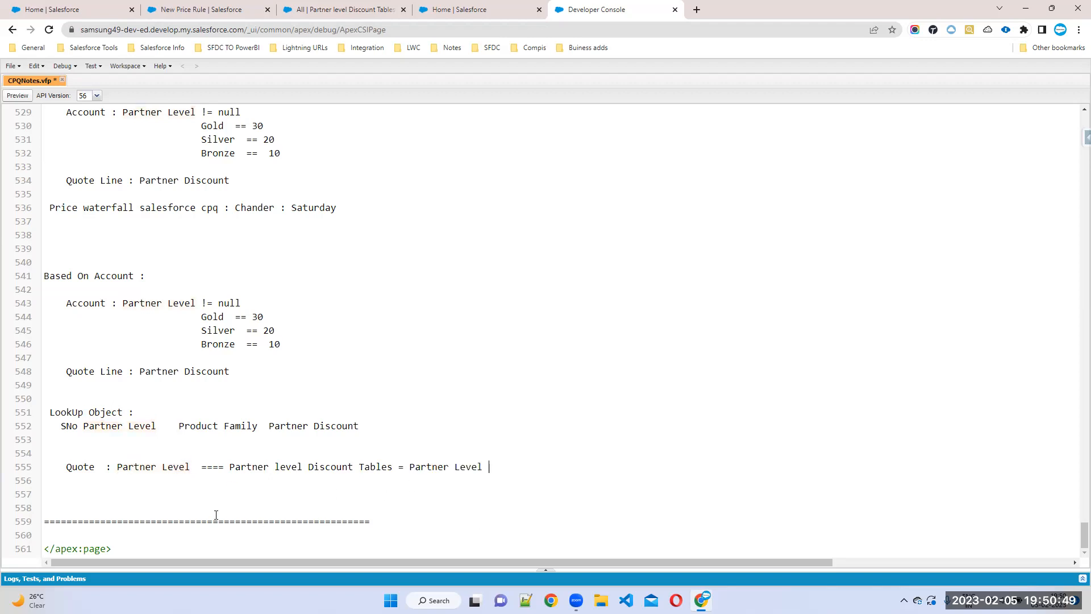
Step: Add a second note reading "QUote line : Product Family" on line 557, below the Quote comparison
{"action": "key", "text": "Home"}
{"action": "left_click_drag", "start_coordinate": [131, 468], "coordinate": [44, 467]}
{"action": "left_click", "coordinate": [145, 467]}
{"action": "type", "text": "uote line Fa"}
{"action": "left_click", "coordinate": [124, 498]}
{"action": "type", "text": ": Product"}
{"action": "left_click", "coordinate": [223, 493]}
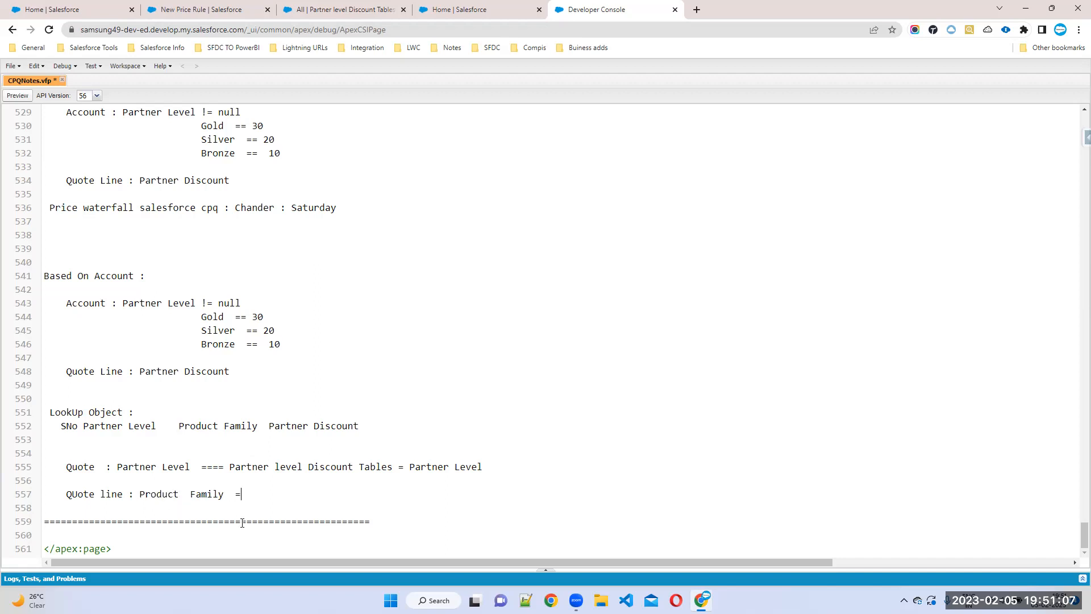
Step: Complete the quote line note with "=== Partner level Discount Tables = product Family", reusing the text of the Quote comparison
{"action": "left_click_drag", "start_coordinate": [229, 467], "coordinate": [485, 466]}
{"action": "key", "text": "ctrl+c"}
{"action": "left_click", "coordinate": [295, 494]}
{"action": "key", "text": "ctrl+v"}
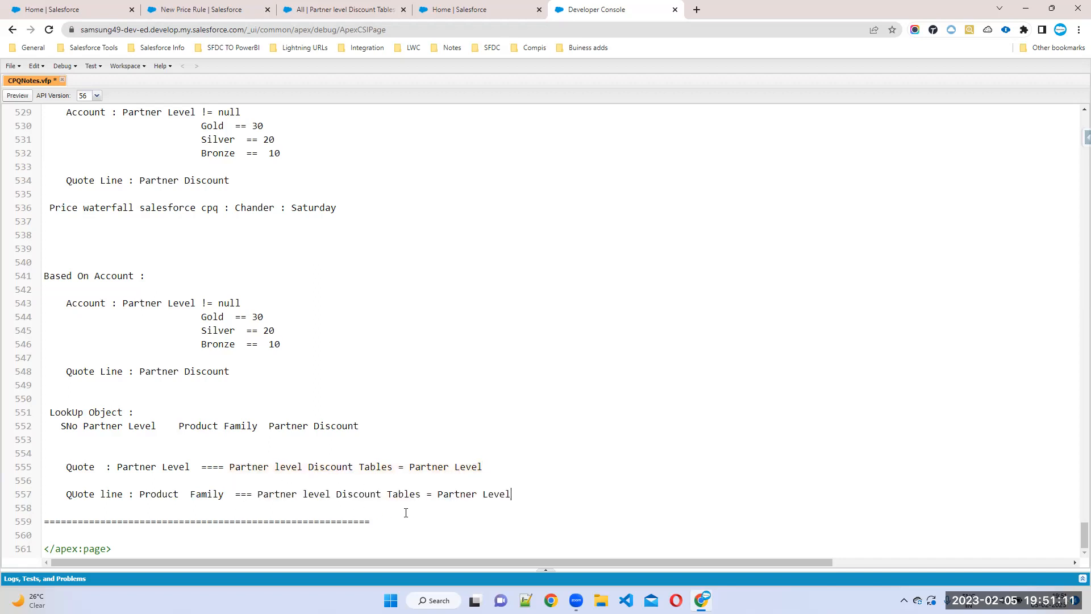
{"action": "left_click_drag", "start_coordinate": [437, 494], "coordinate": [528, 492]}
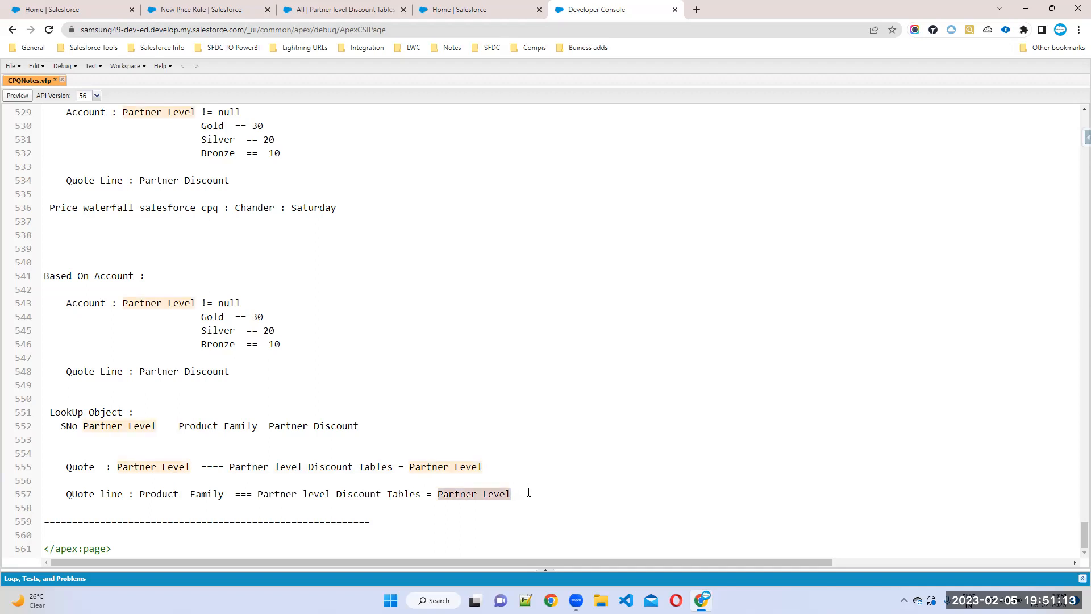
{"action": "type", "text": "product"}
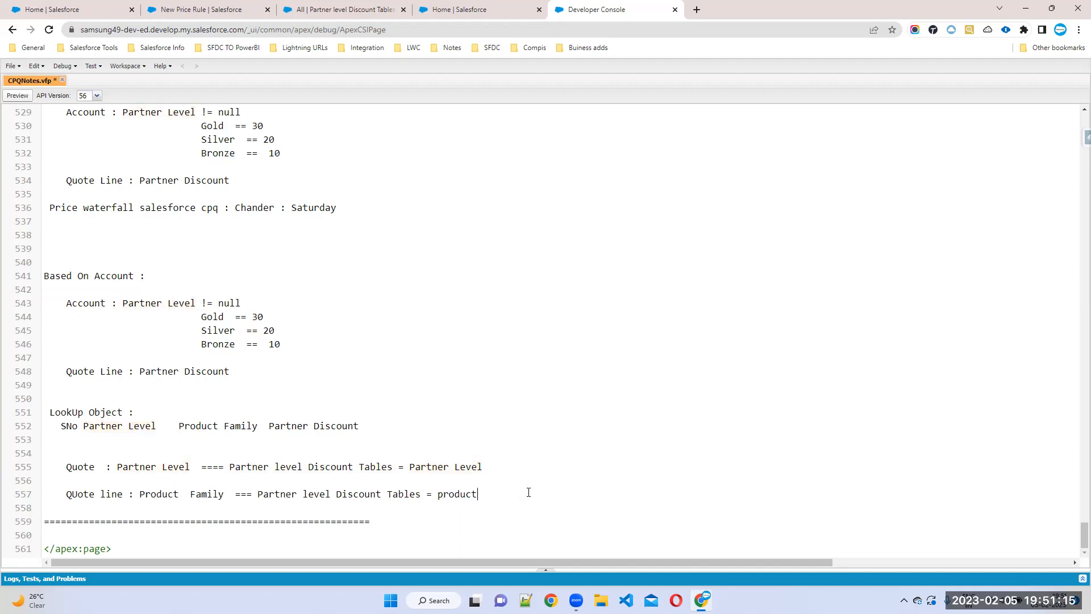
{"action": "type", "text": " Famil"}
Step: Add an "Action :" heading a few blank lines below the quote line comparison
{"action": "key", "text": "Return"}
{"action": "key", "text": "Return"}
{"action": "key", "text": "Return"}
{"action": "key", "text": "Return"}
{"action": "key", "text": "Return"}
{"action": "type", "text": "Action"}
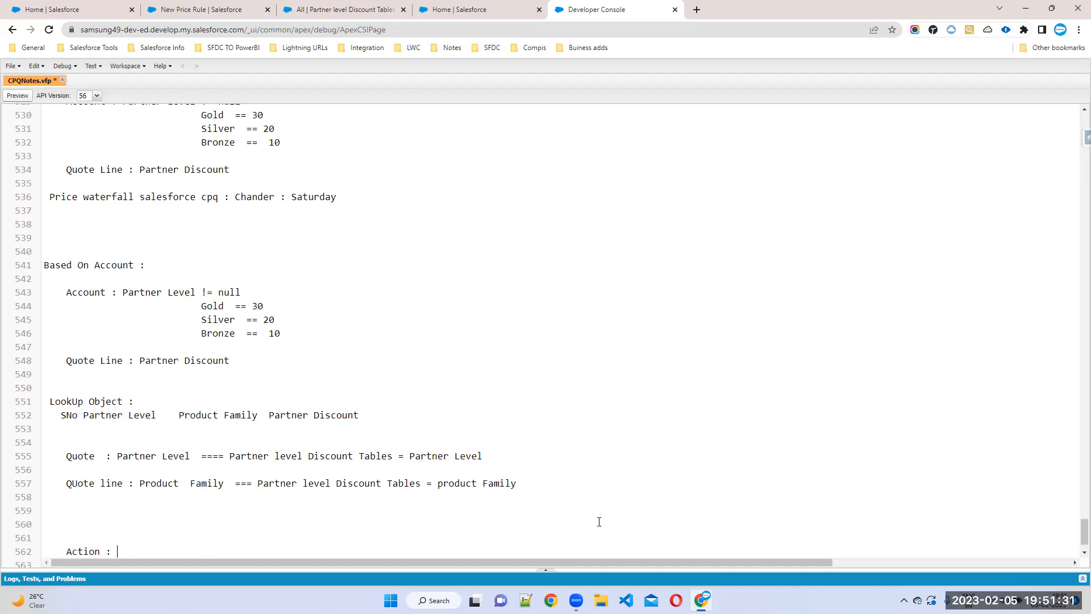
{"action": "type", "text": " :"}
Step: Add the line "QUote line : Partner Discount ===" under the Action heading, reusing text from the notes above
{"action": "scroll", "coordinate": [567, 503], "scroll_direction": "down", "scroll_amount": 1}
{"action": "left_click_drag", "start_coordinate": [66, 426], "coordinate": [222, 427]}
{"action": "left_click", "coordinate": [86, 509]}
{"action": "key", "text": "ctrl+v"}
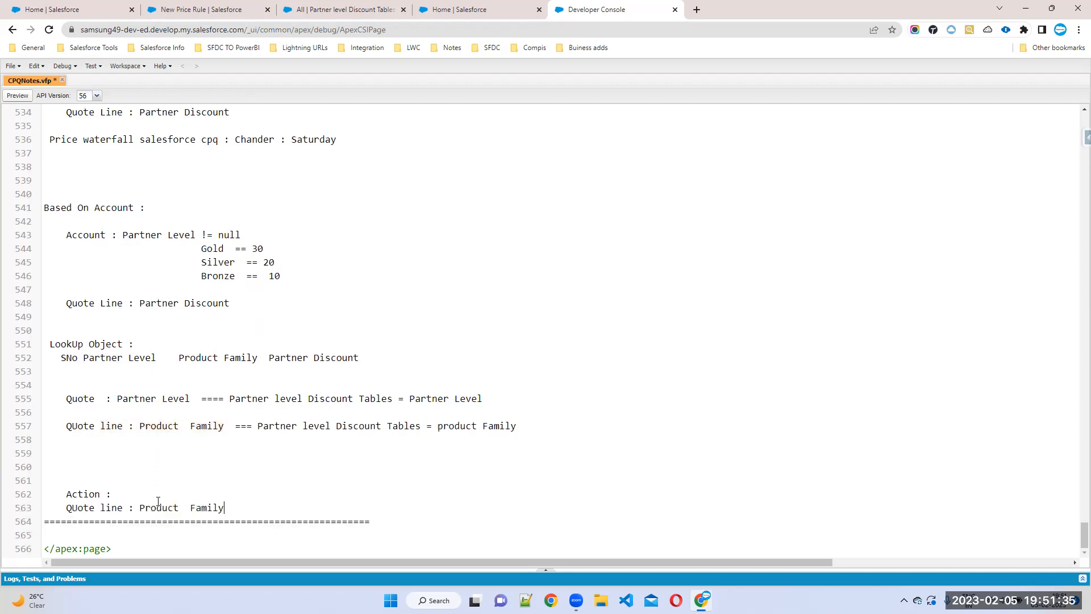
{"action": "key", "text": "Return"}
{"action": "scroll", "coordinate": [141, 364], "scroll_direction": "up", "scroll_amount": 1}
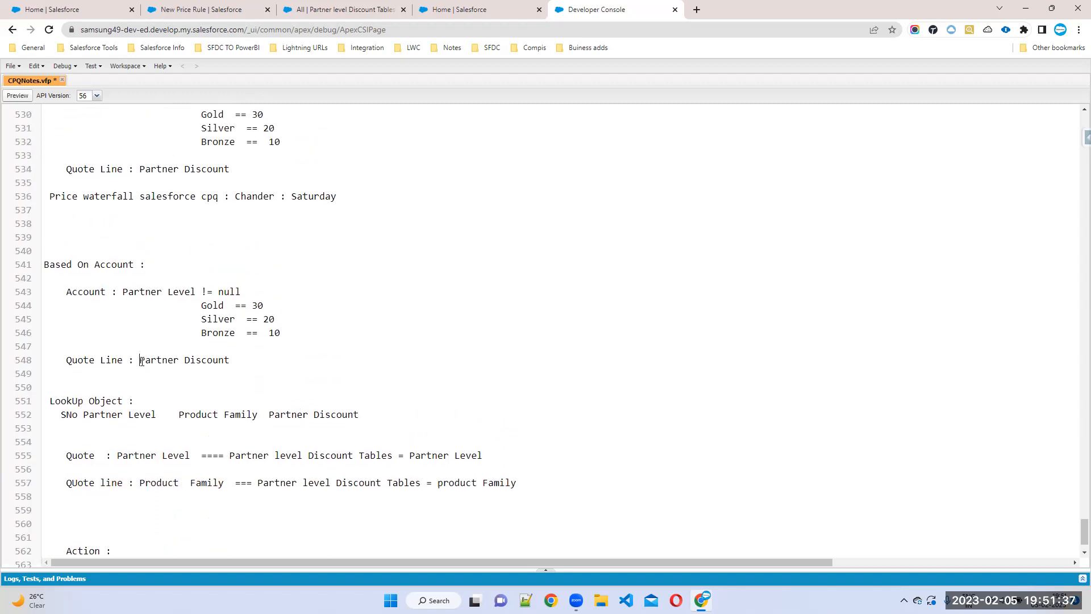
{"action": "left_click_drag", "start_coordinate": [141, 362], "coordinate": [229, 360]}
{"action": "scroll", "coordinate": [141, 509], "scroll_direction": "down", "scroll_amount": 1}
{"action": "left_click_drag", "start_coordinate": [138, 508], "coordinate": [224, 507]}
{"action": "key", "text": "ctrl+v"}
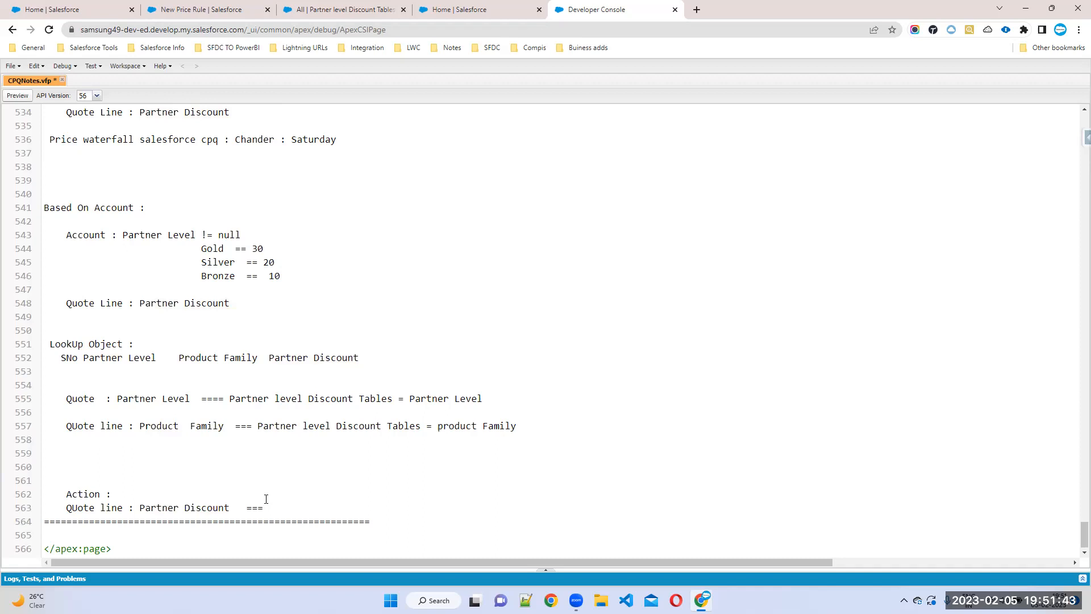
Step: Complete the action line with "Partner level Discount Tables = Partner Discount", adapting the Product Family comparison, and save the notes
{"action": "left_click_drag", "start_coordinate": [257, 425], "coordinate": [521, 429]}
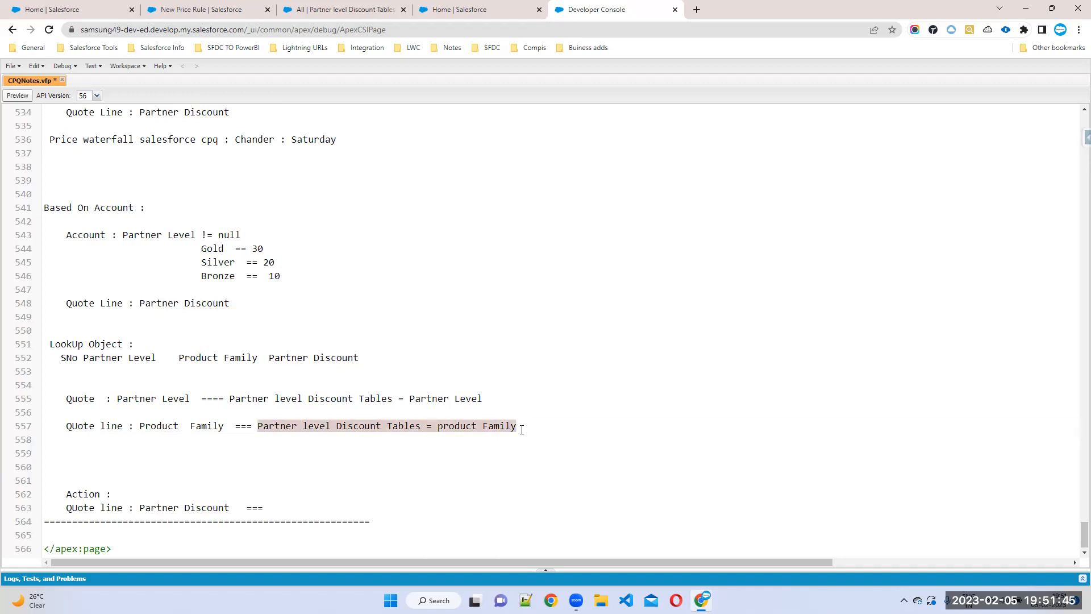
{"action": "key", "text": "ctrl+c"}
{"action": "left_click", "coordinate": [312, 504]}
{"action": "key", "text": "ctrl+v"}
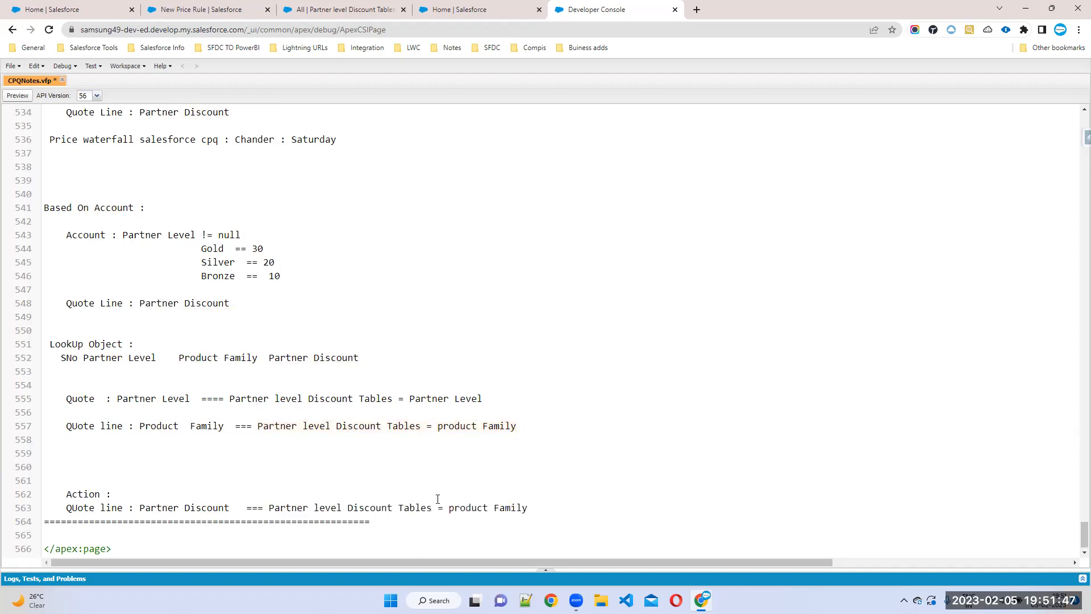
{"action": "left_click_drag", "start_coordinate": [238, 507], "coordinate": [146, 510]}
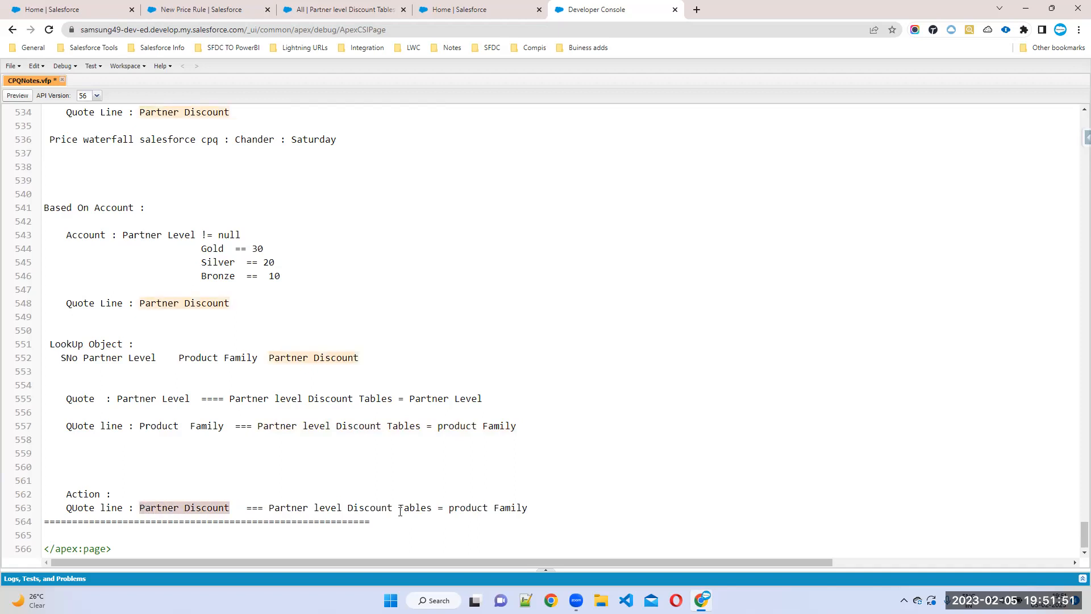
{"action": "left_click_drag", "start_coordinate": [451, 506], "coordinate": [529, 507]}
{"action": "key", "text": "ctrl+v"}
{"action": "left_click_drag", "start_coordinate": [307, 430], "coordinate": [556, 433]}
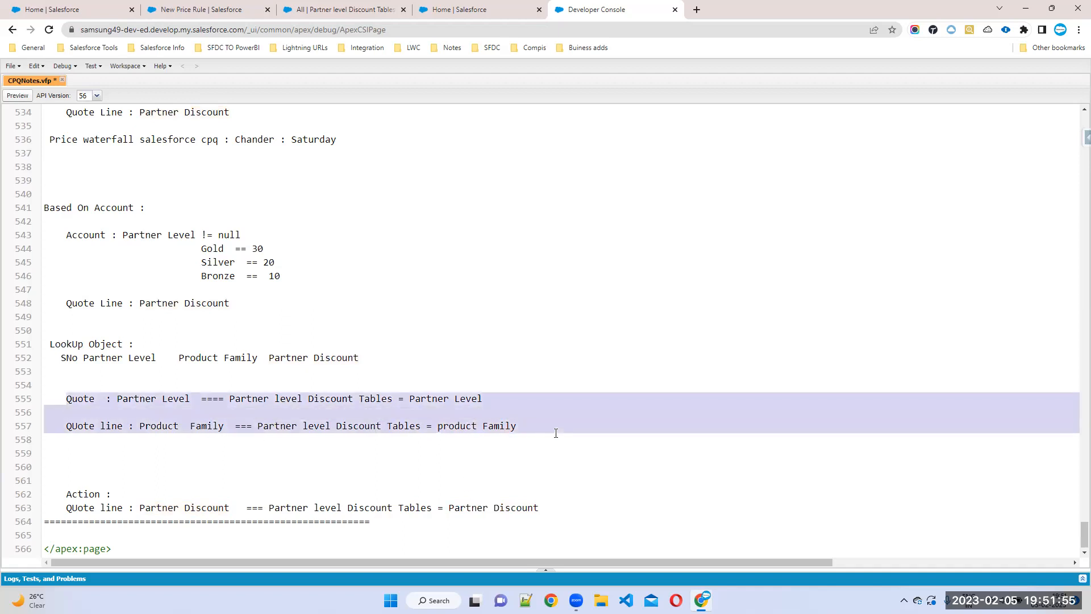
{"action": "left_click_drag", "start_coordinate": [62, 508], "coordinate": [241, 508]}
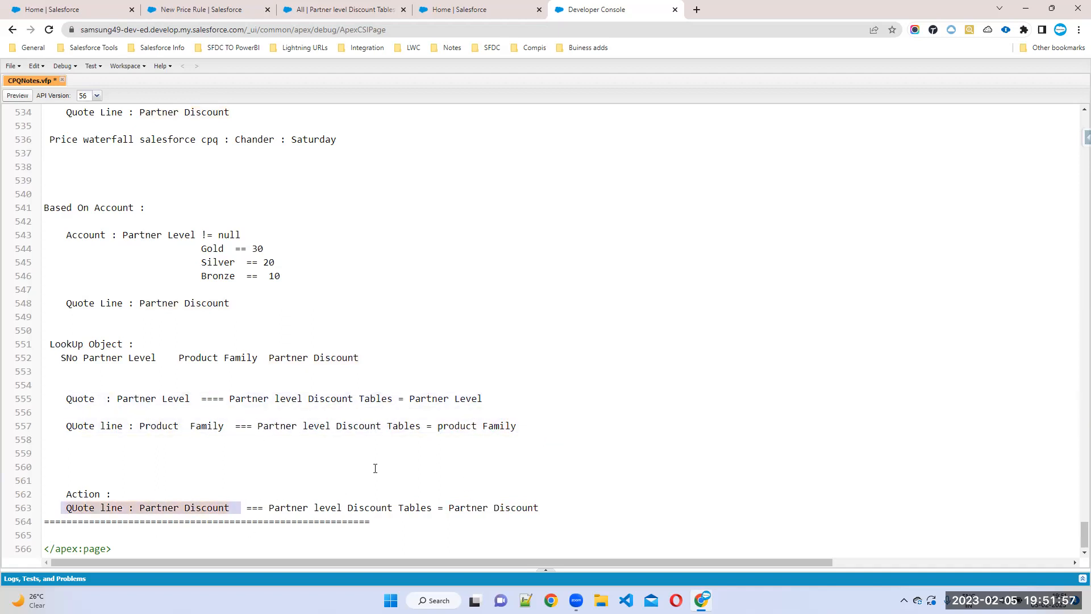
{"action": "key", "text": "ctrl+s"}
Step: Compare the Lookup Object field of the new price rule form with the Partner level Discount Tables list
{"action": "left_click", "coordinate": [185, 9]}
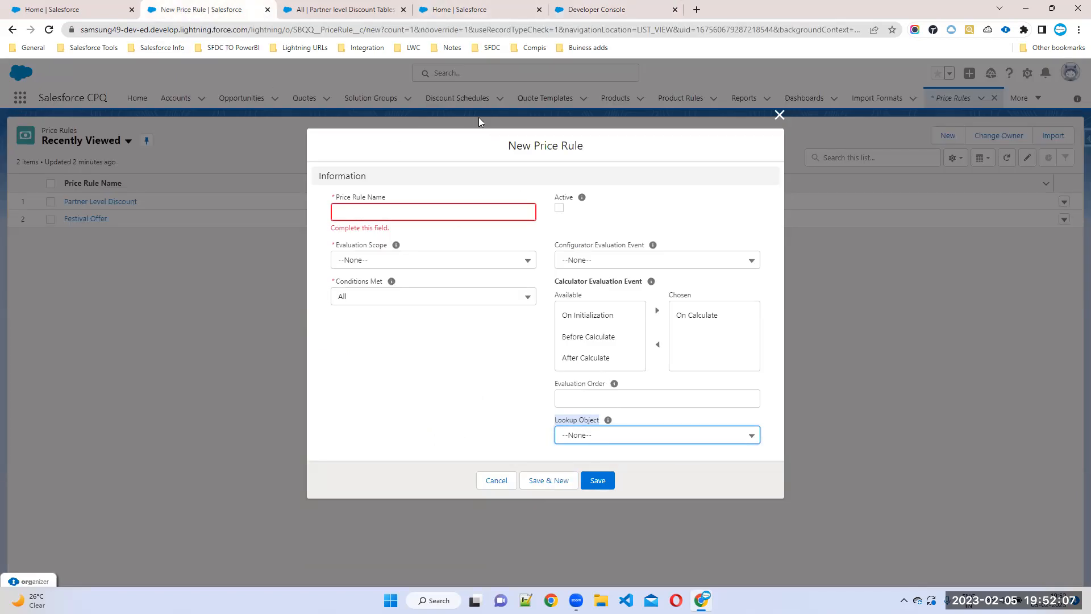
{"action": "left_click", "coordinate": [353, 9]}
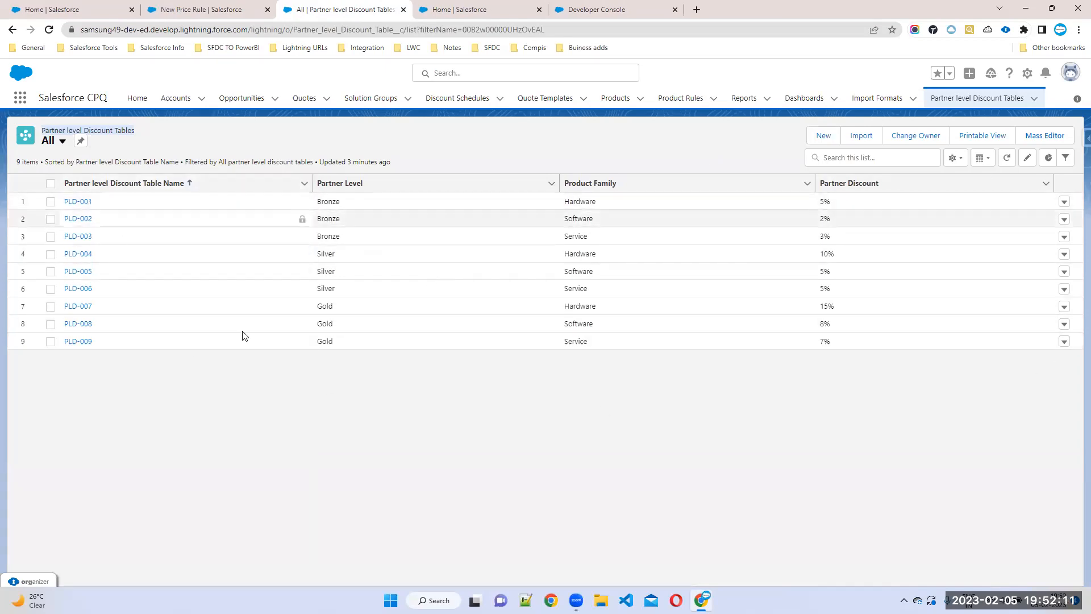
{"action": "left_click", "coordinate": [212, 11]}
{"action": "left_click", "coordinate": [307, 9]}
{"action": "left_click", "coordinate": [193, 10]}
{"action": "left_click_drag", "start_coordinate": [555, 419], "coordinate": [608, 420]}
{"action": "left_click", "coordinate": [337, 10]}
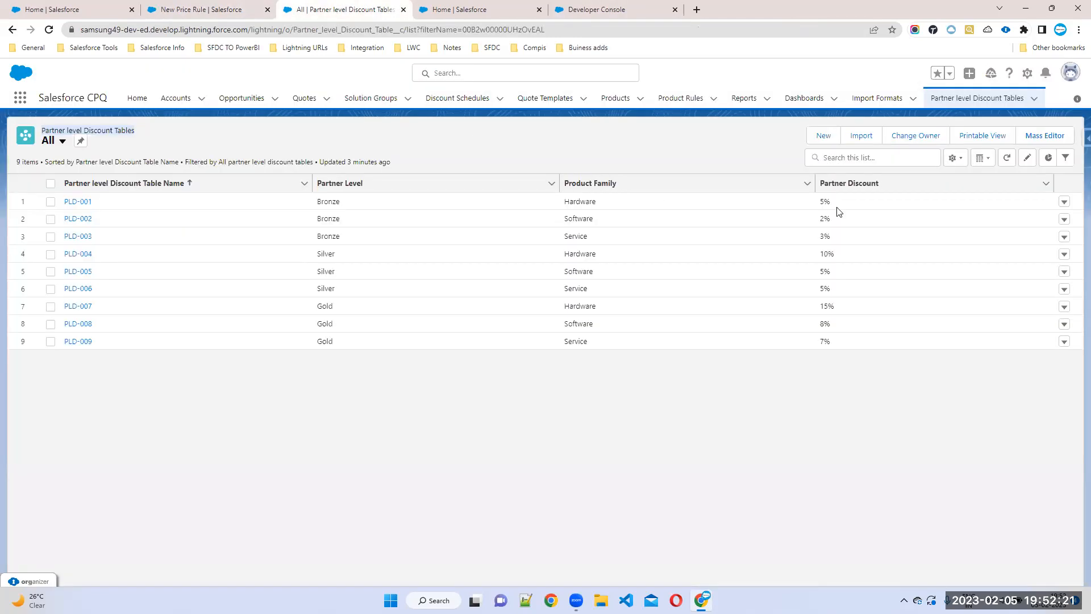
Step: Open the Partner level Discount Table object's setup page in a new browser tab and place it beside the list view
{"action": "left_click", "coordinate": [1029, 78]}
{"action": "left_click", "coordinate": [989, 206]}
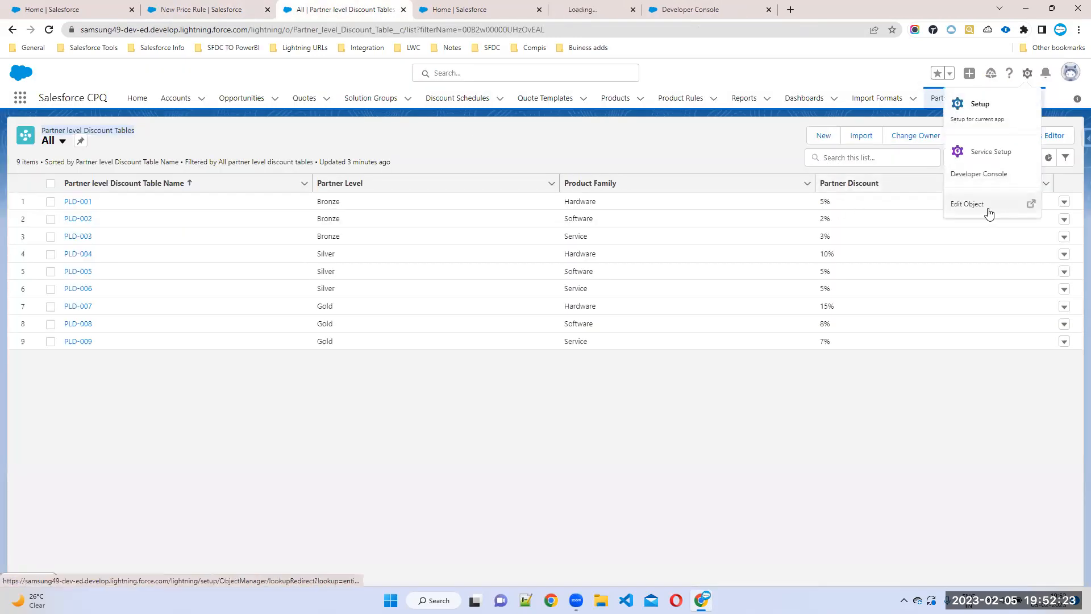
{"action": "left_click_drag", "start_coordinate": [601, 9], "coordinate": [453, 10]}
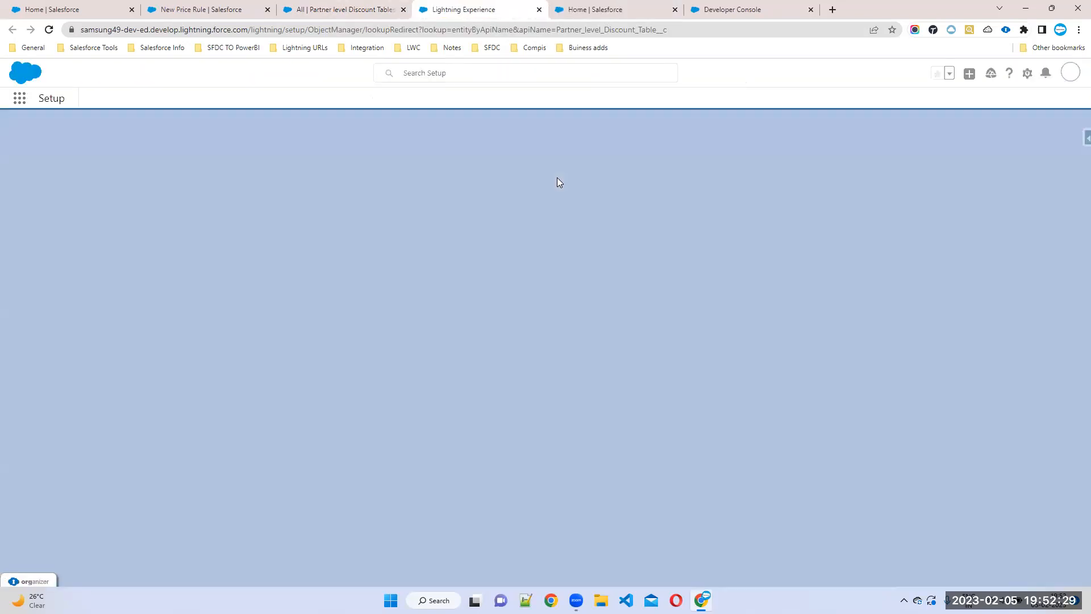
Step: Check the Lookup Object choices in the new price rule form and select the discount table object's API name, Partner_level_Discount_Table__c
{"action": "left_click", "coordinate": [302, 4]}
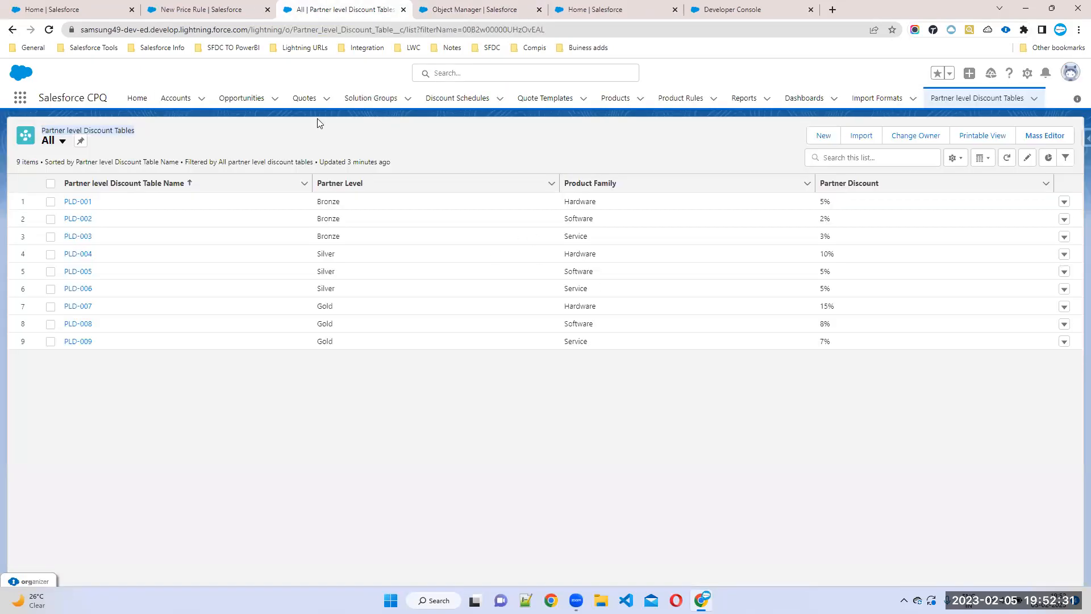
{"action": "left_click", "coordinate": [224, 15]}
{"action": "left_click", "coordinate": [566, 437]}
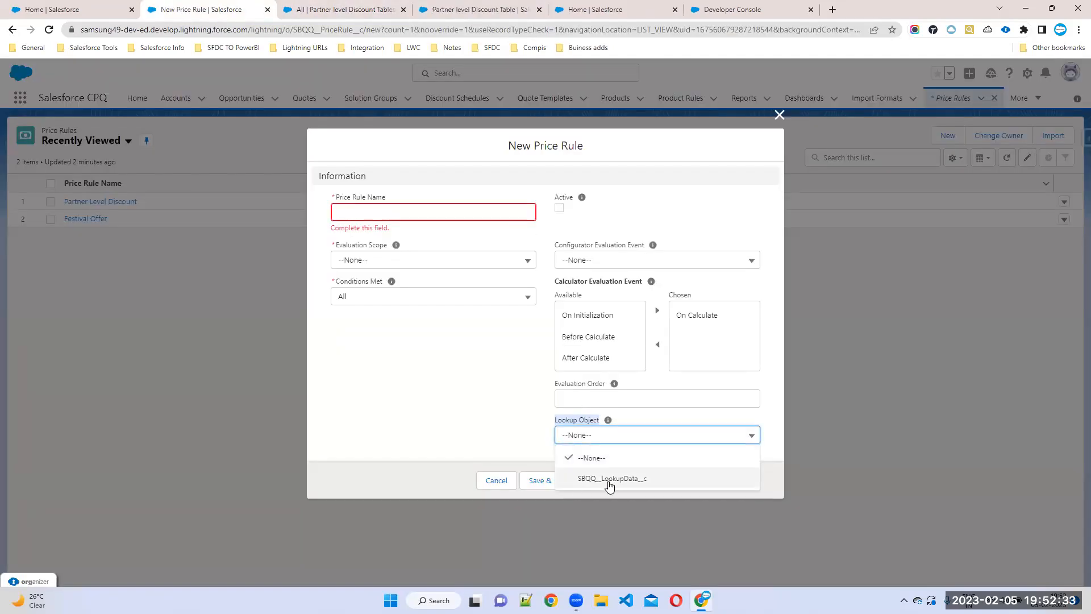
{"action": "left_click", "coordinate": [453, 10]}
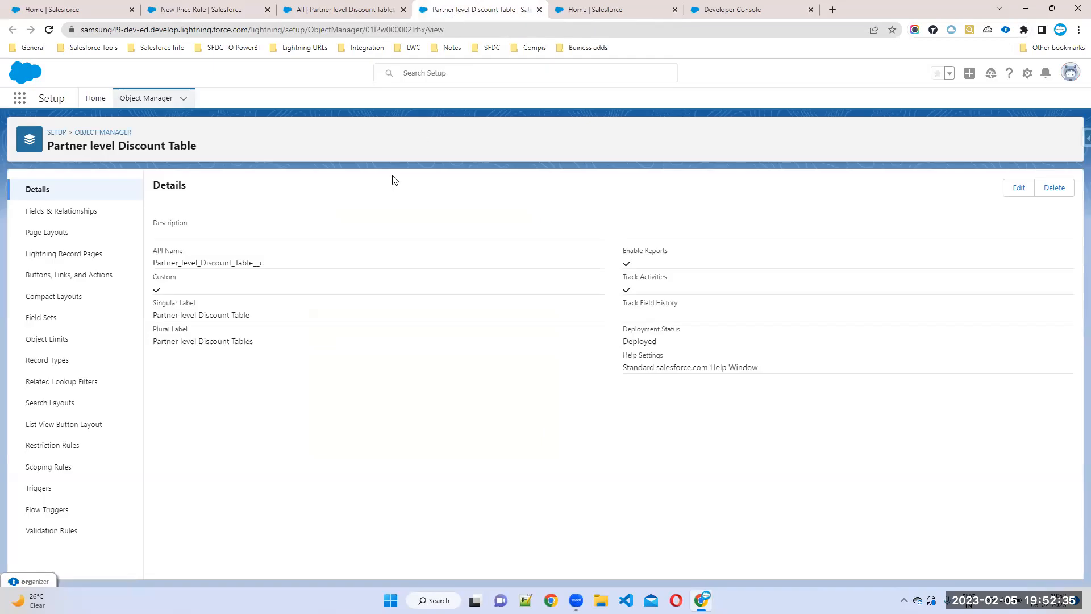
{"action": "double_click", "coordinate": [234, 265]}
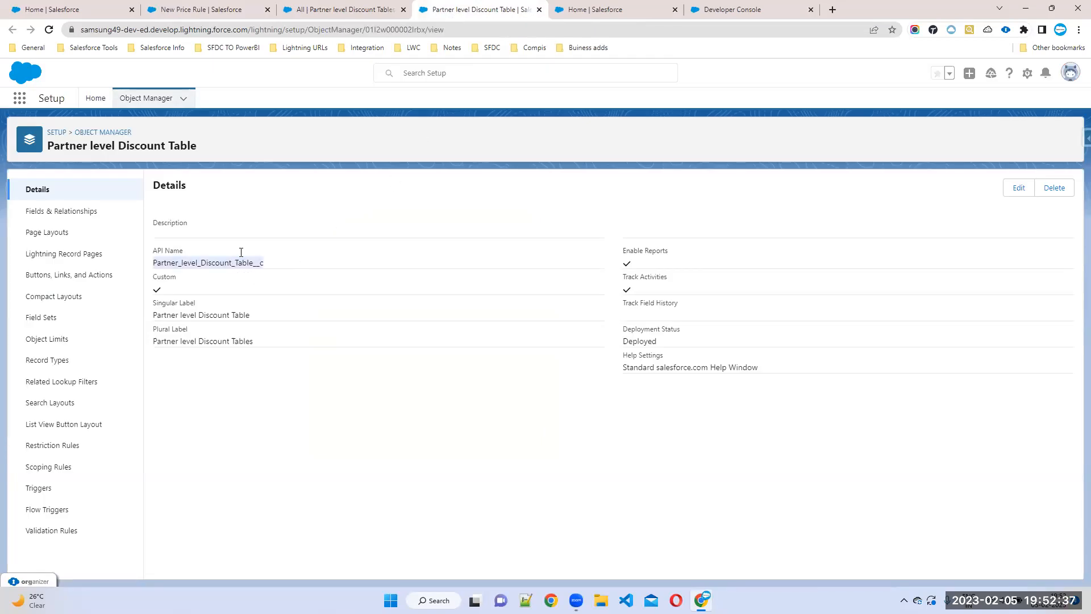
{"action": "left_click", "coordinate": [346, 10]}
{"action": "left_click", "coordinate": [193, 10]}
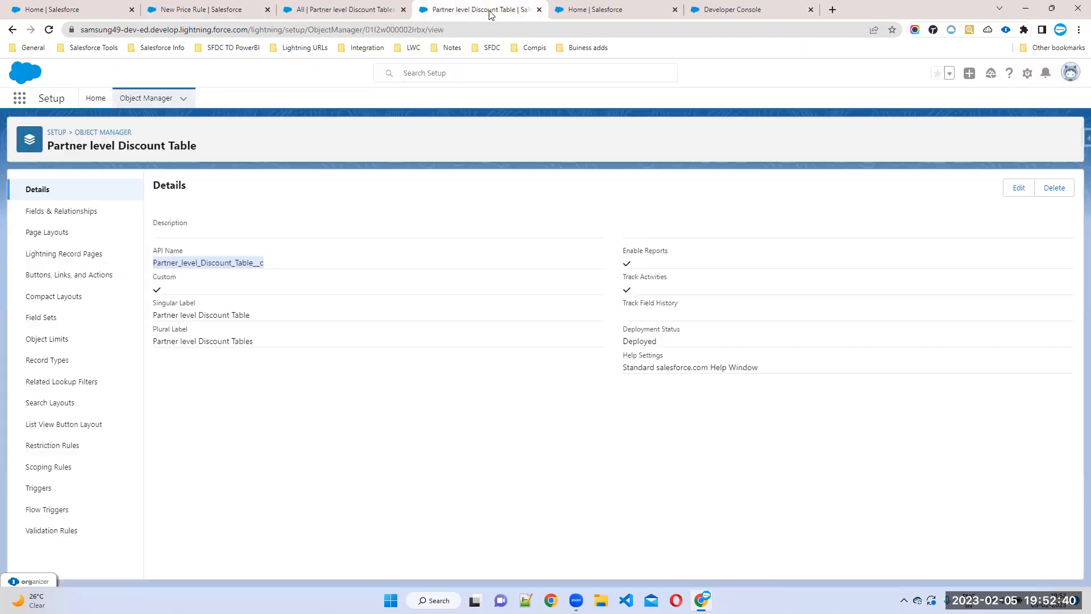
Step: Search the Object Manager for "price" and open the Price Rule object
{"action": "left_click", "coordinate": [490, 12]}
{"action": "left_click", "coordinate": [108, 133]}
{"action": "left_click", "coordinate": [866, 142]}
{"action": "type", "text": "price"}
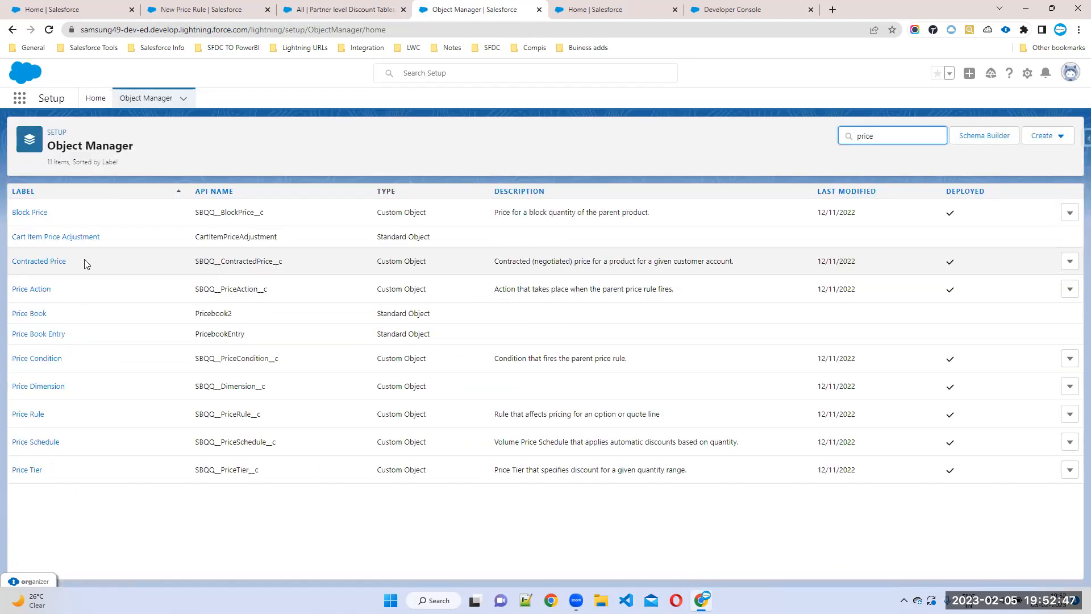
{"action": "left_click", "coordinate": [38, 418]}
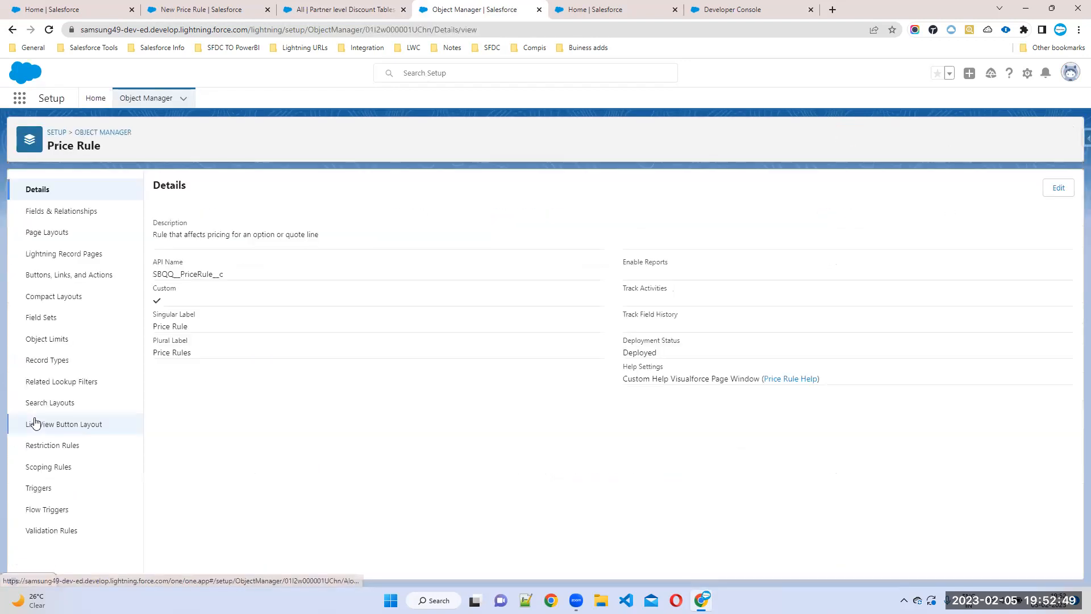
Step: Filter the Price Rule object's fields by "look" and open the Lookup Object field definition
{"action": "left_click", "coordinate": [65, 214]}
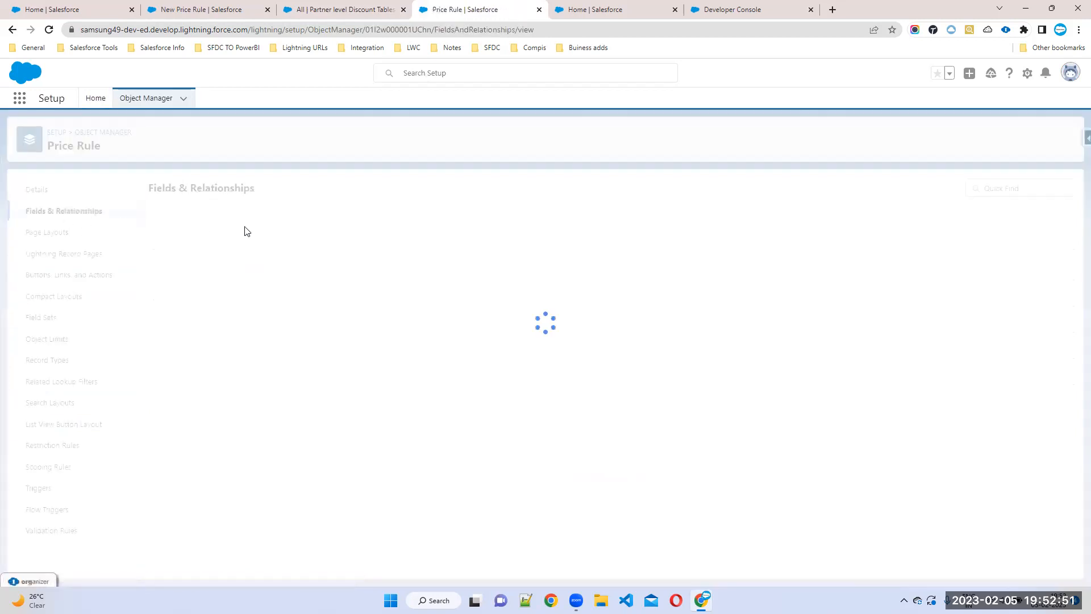
{"action": "left_click", "coordinate": [730, 186]}
{"action": "type", "text": "lo"}
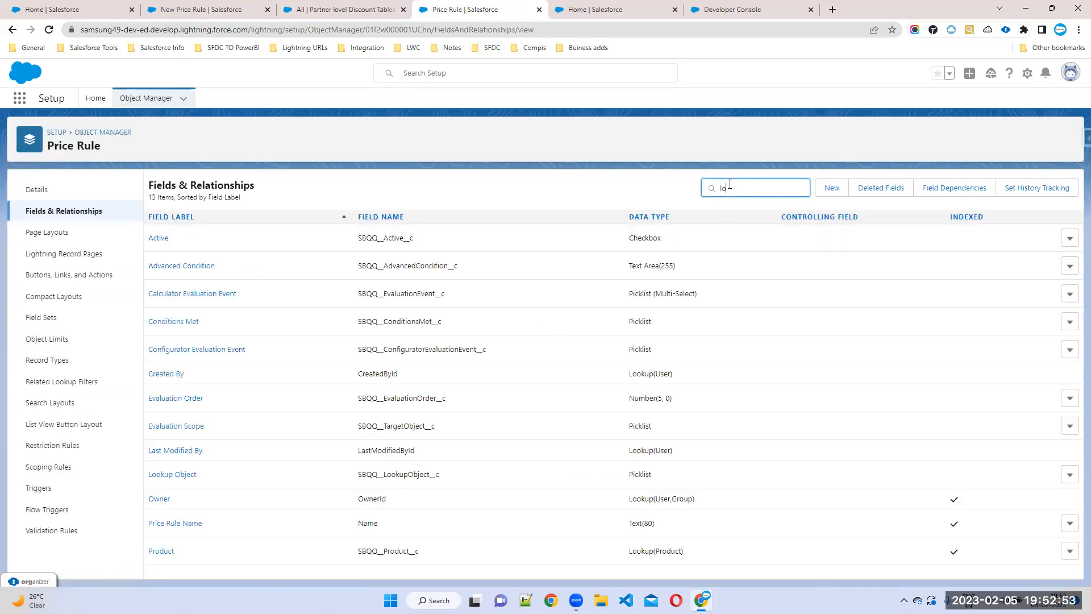
{"action": "type", "text": "ok"}
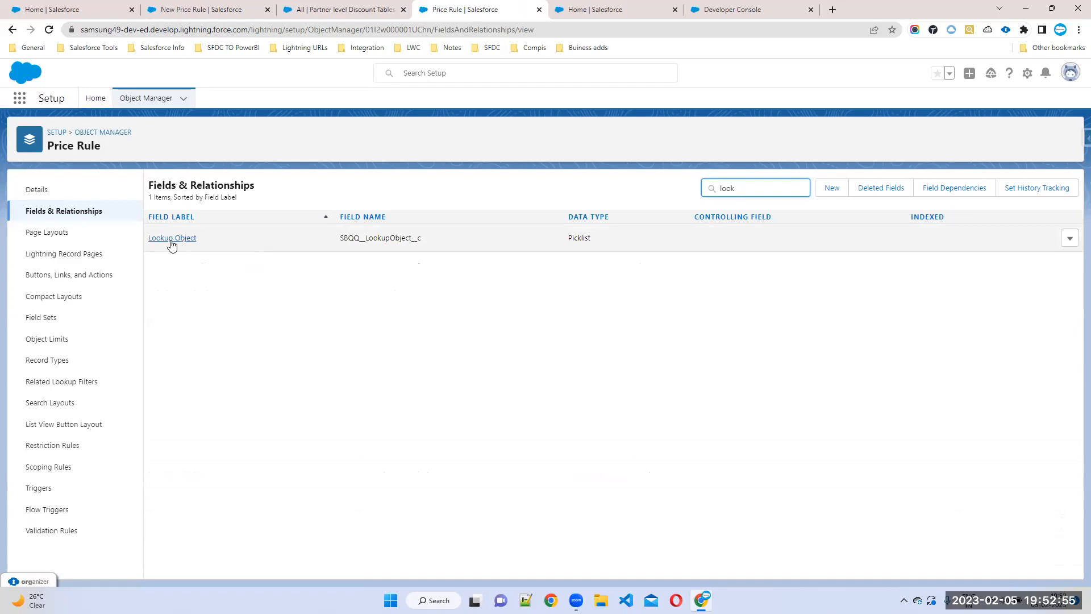
{"action": "left_click", "coordinate": [171, 243]}
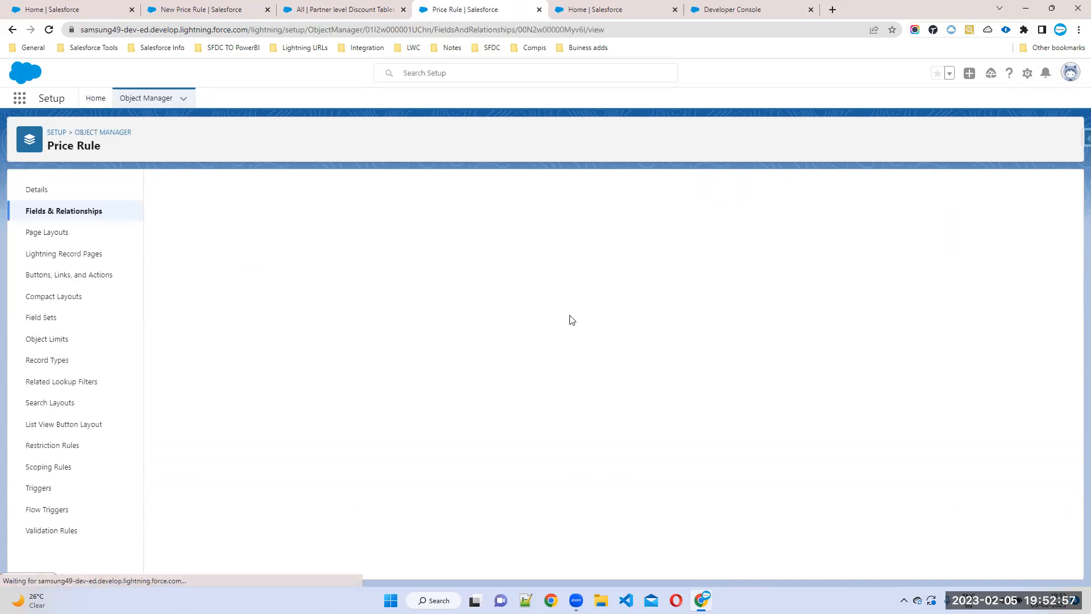
Step: Add Partner_level_Discount_Table__c as a picklist value of the Price Rule's Lookup Object field and save it
{"action": "scroll", "coordinate": [541, 396], "scroll_direction": "down", "scroll_amount": 5}
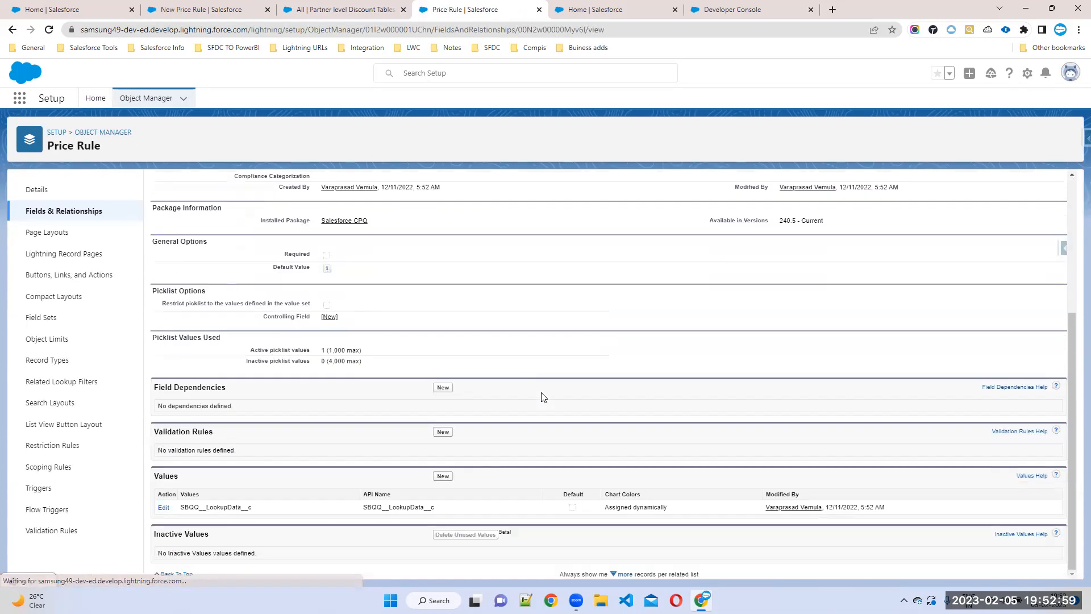
{"action": "left_click", "coordinate": [443, 478]}
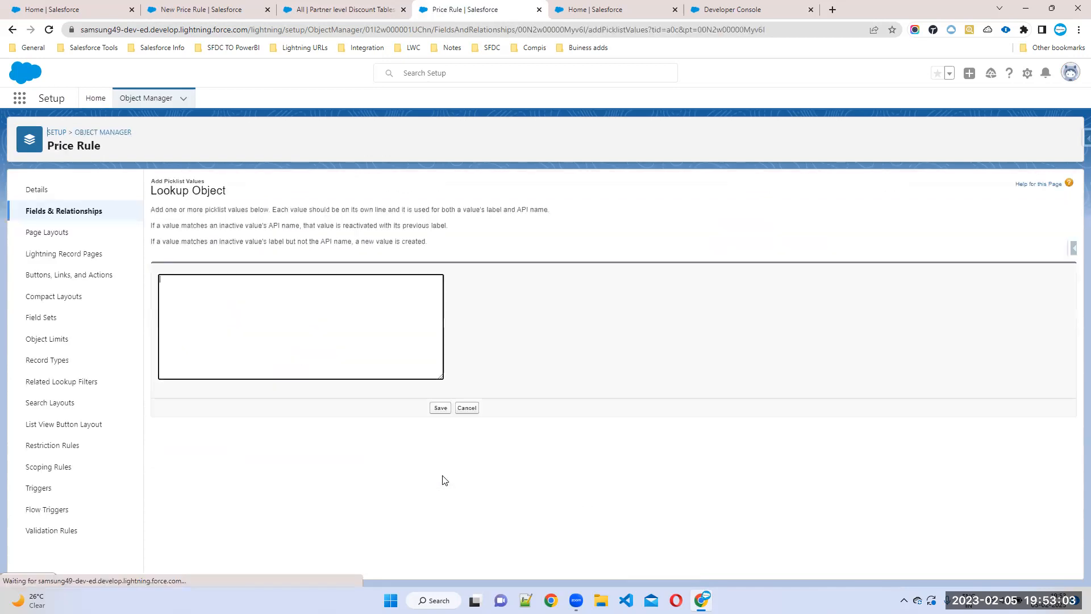
{"action": "left_click", "coordinate": [328, 356]}
{"action": "type", "text": "Partner_level_Discount_Table__c"}
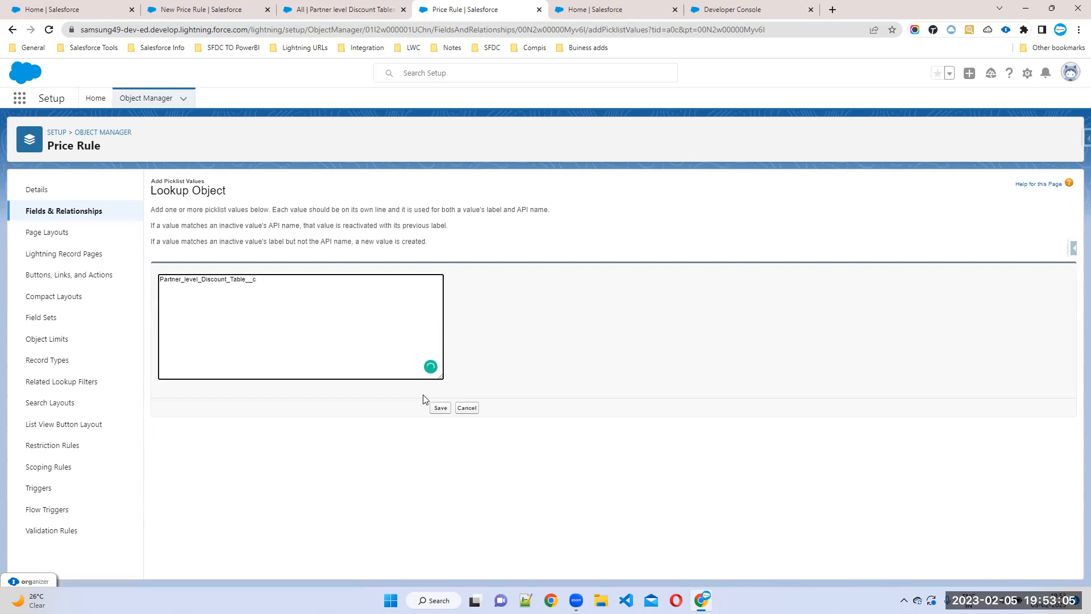
{"action": "left_click", "coordinate": [439, 408]}
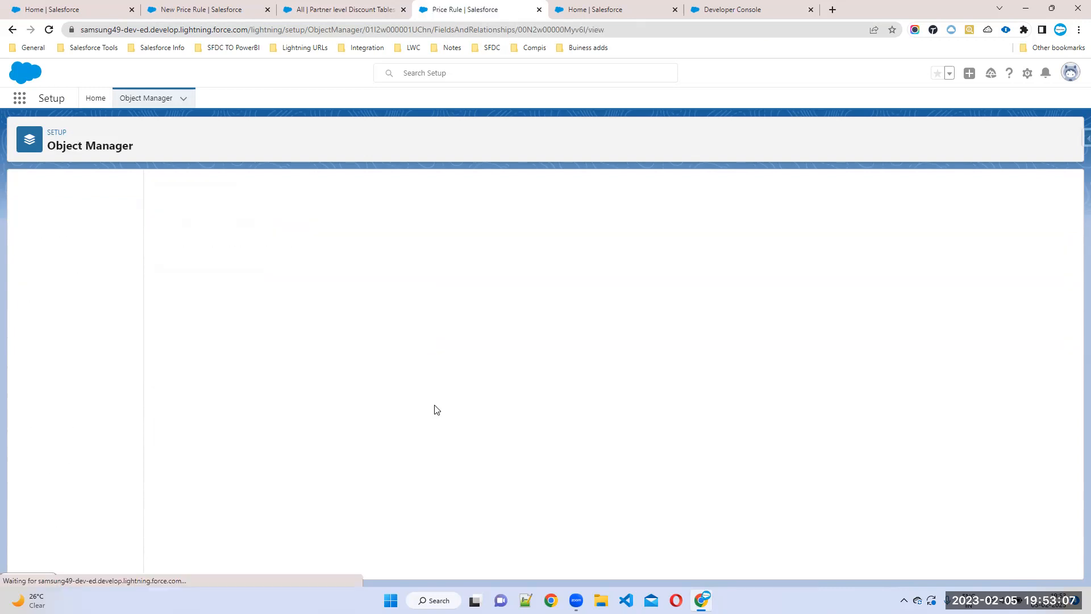
Step: Reload the New Price Rule form, name the rule Lookup Queries Demo, activate it, and set Evaluation Scope to Calculator
{"action": "left_click", "coordinate": [253, 8]}
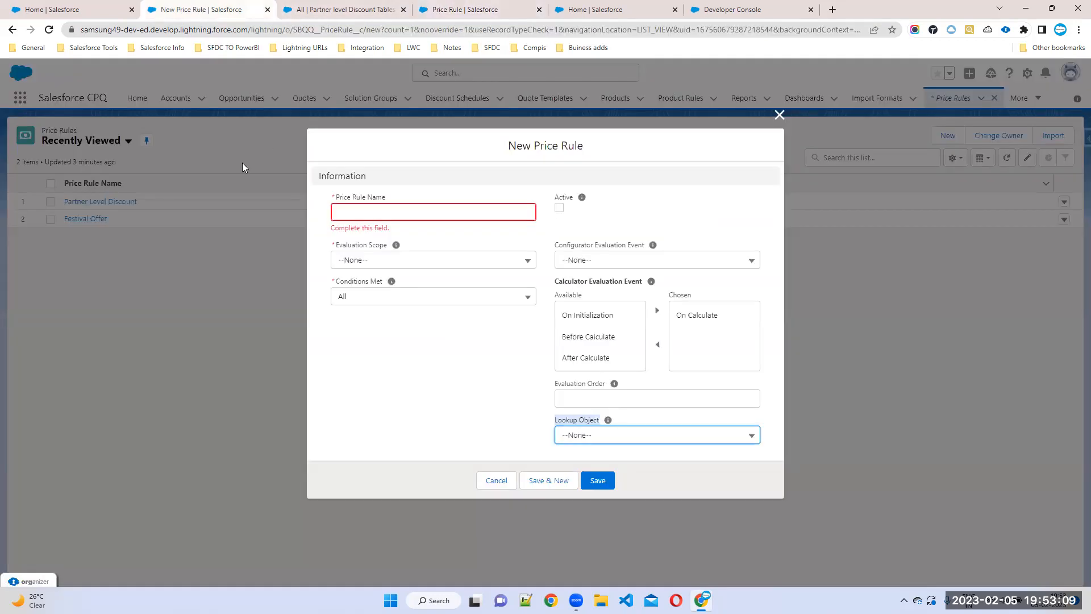
{"action": "left_click", "coordinate": [47, 30]}
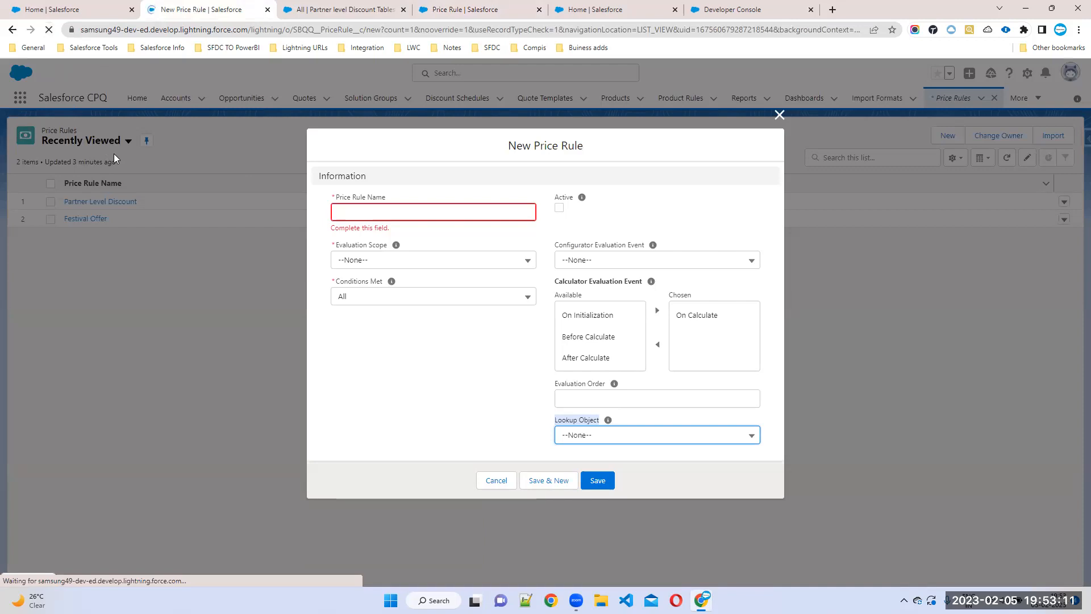
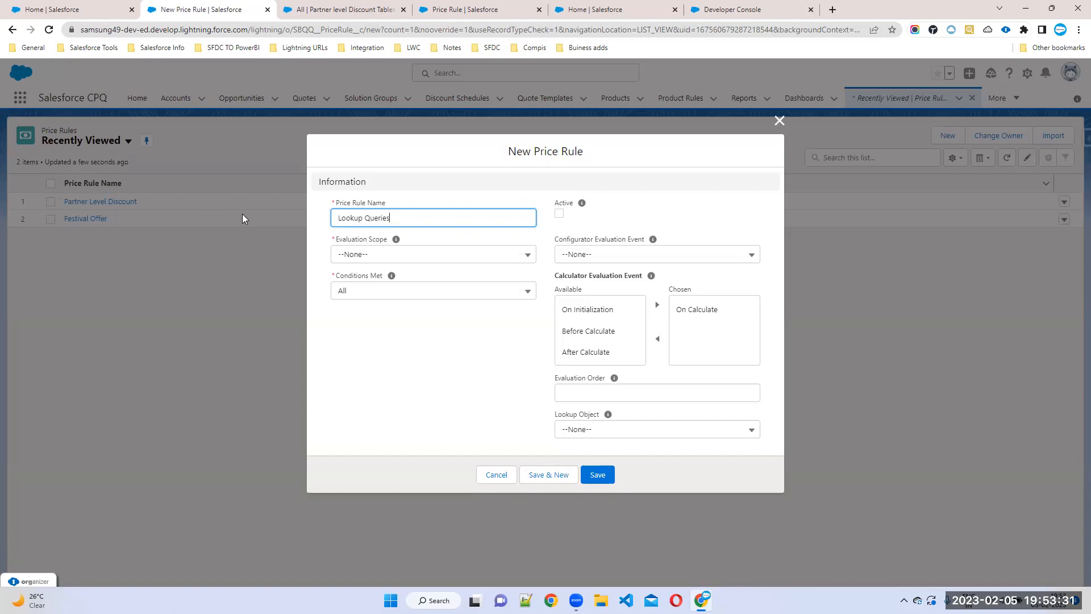
{"action": "type", "text": "Demo"}
{"action": "left_click", "coordinate": [560, 214]}
{"action": "left_click", "coordinate": [461, 258]}
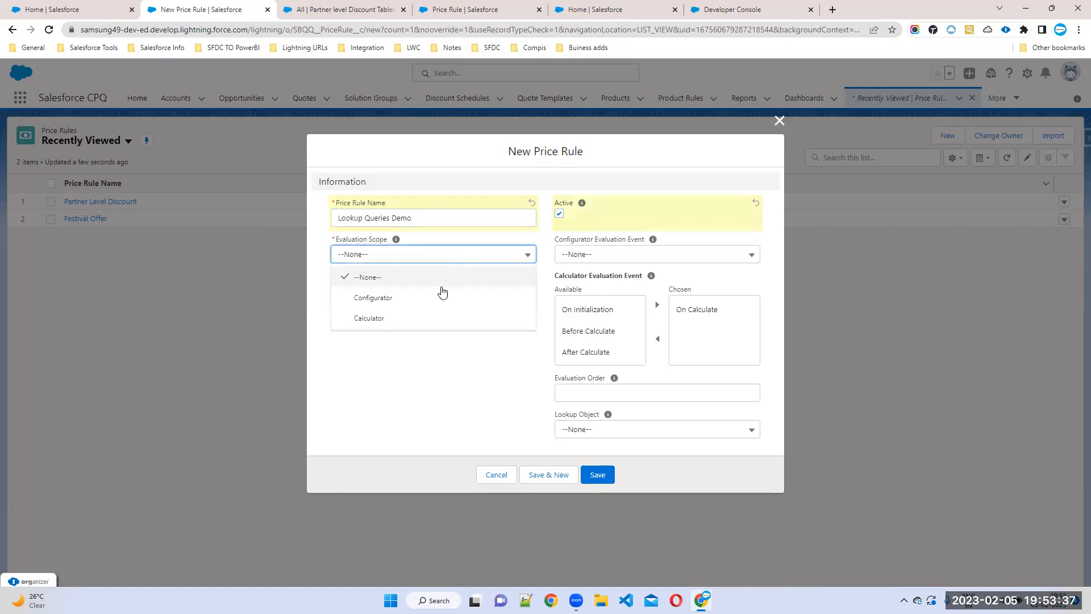
{"action": "left_click", "coordinate": [380, 316]}
Step: Set Configurator Evaluation Event to Save, Evaluation Order to 30 and Lookup Object to Partner_level_Discount_Table__c, and save the price rule
{"action": "left_click", "coordinate": [632, 257]}
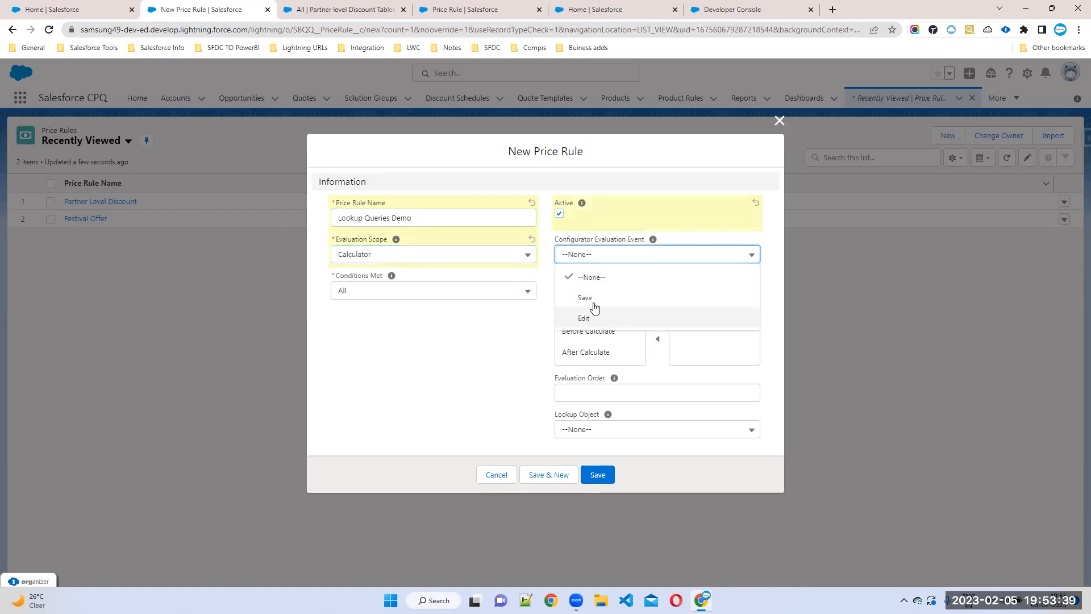
{"action": "left_click", "coordinate": [592, 306]}
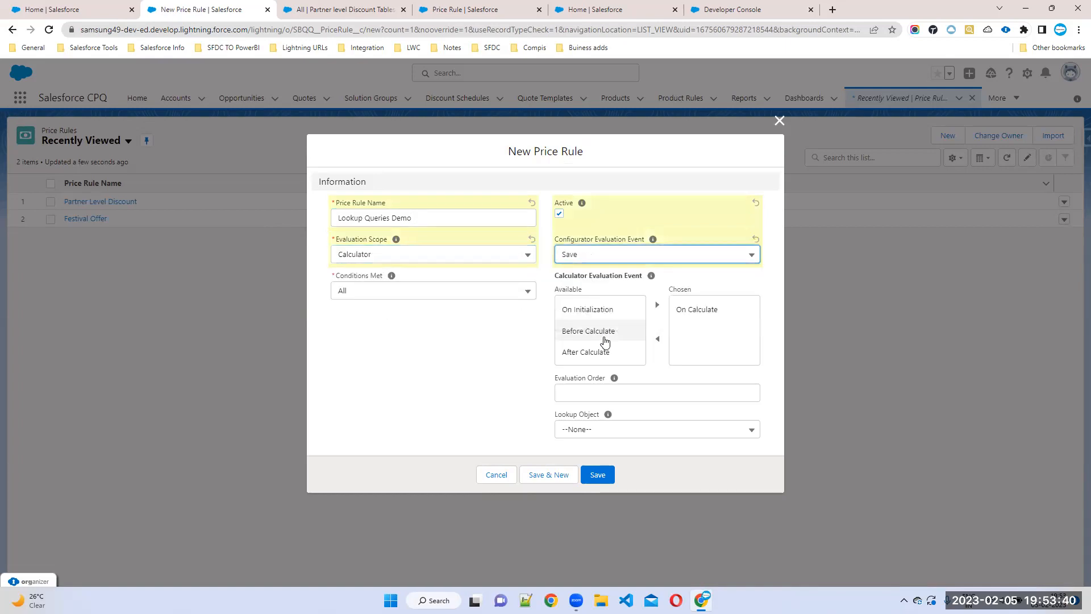
{"action": "left_click", "coordinate": [591, 397]}
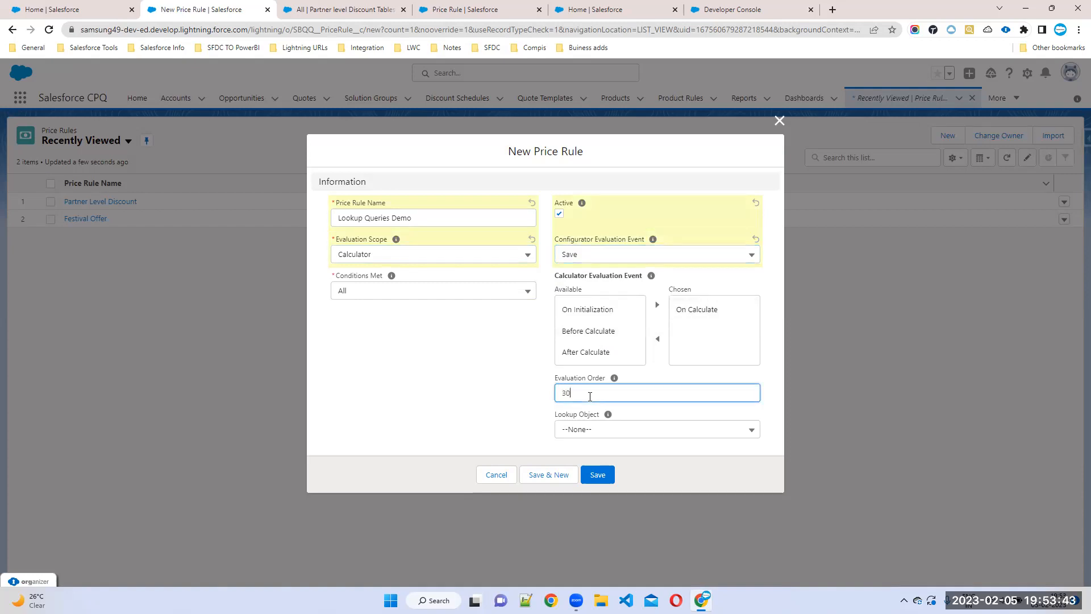
{"action": "left_click", "coordinate": [618, 429]}
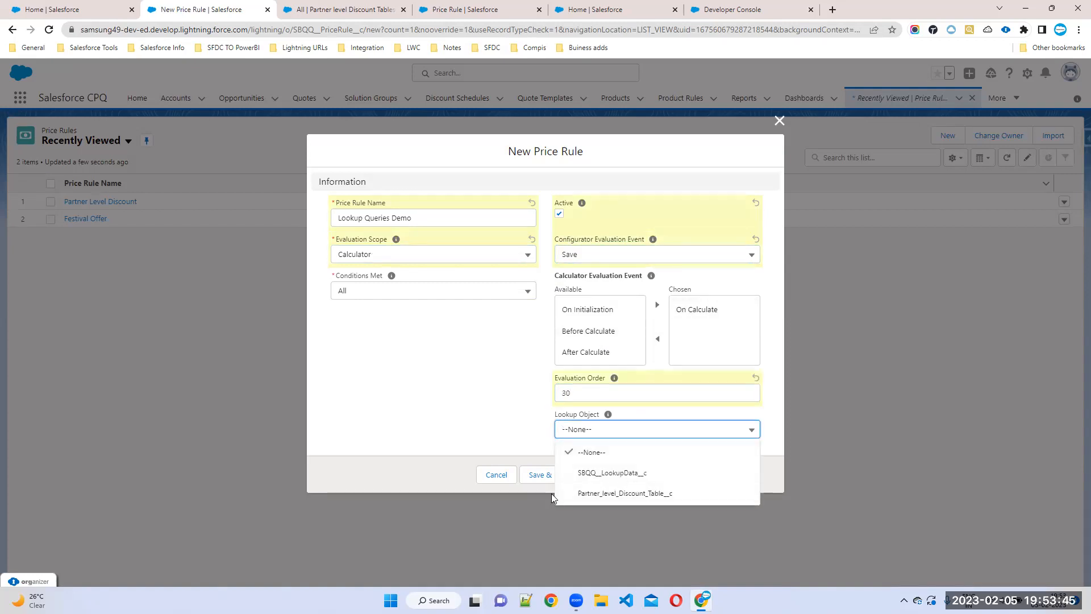
{"action": "left_click", "coordinate": [592, 492]}
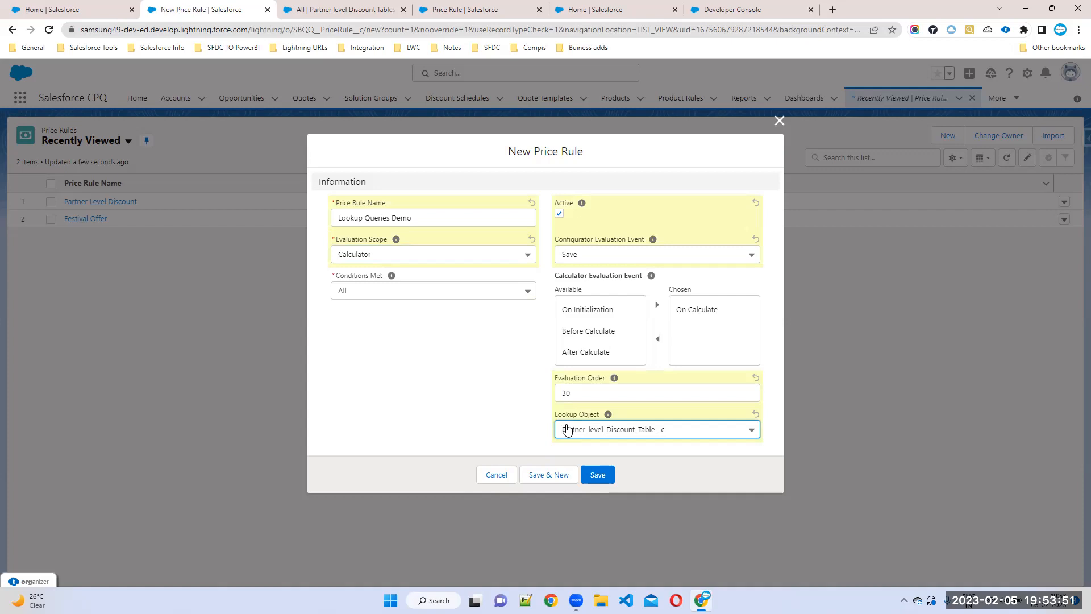
{"action": "left_click", "coordinate": [602, 477]}
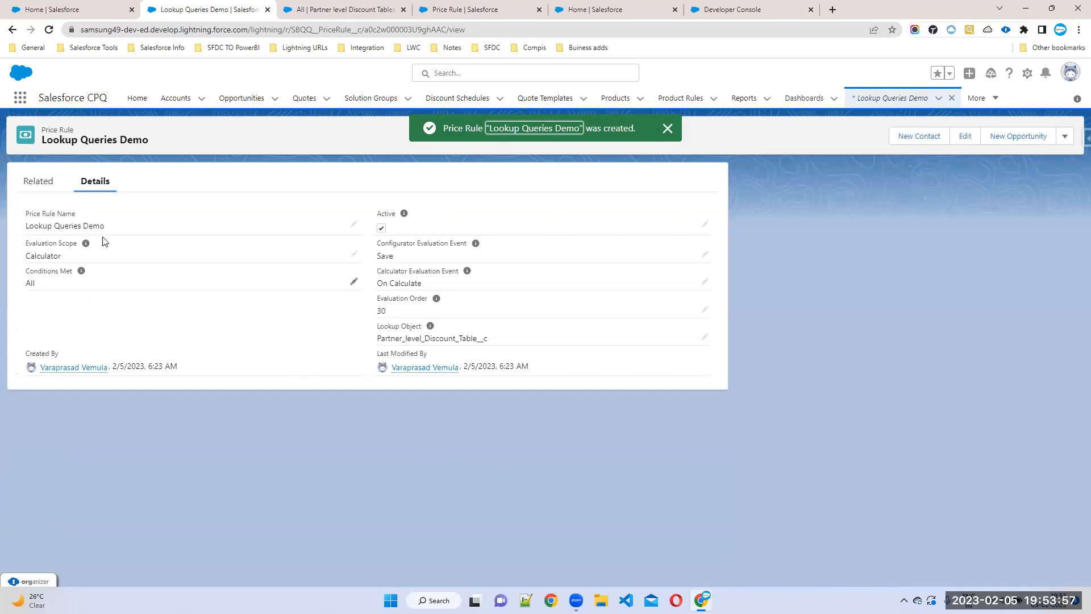
Step: Open the price rule's related lists and review the lookup field mappings and the action in the Developer Console's CPQNotes.vfp
{"action": "left_click", "coordinate": [41, 182]}
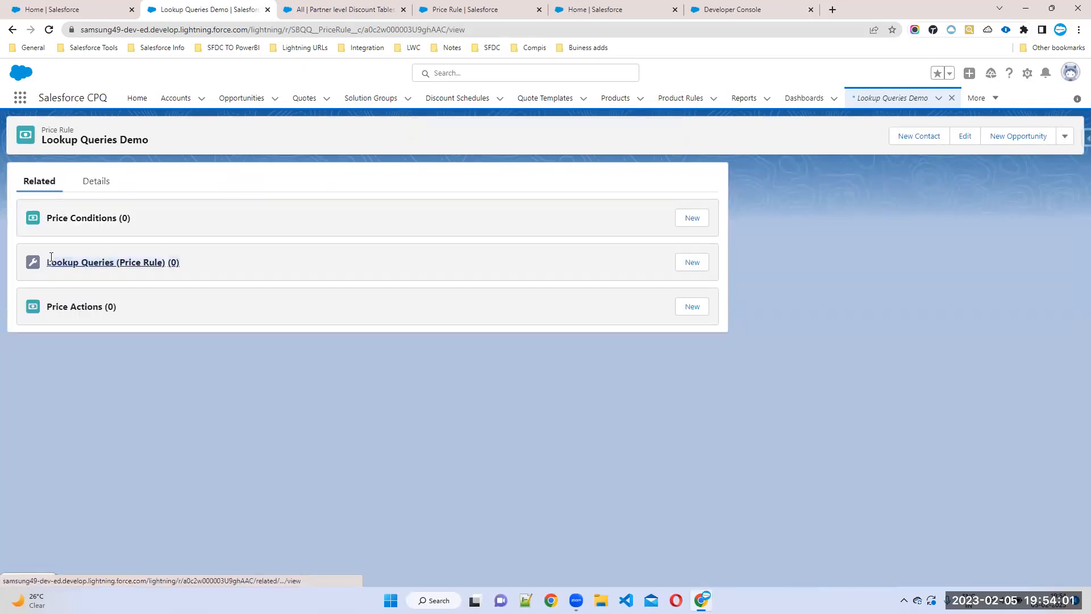
{"action": "left_click", "coordinate": [733, 10]}
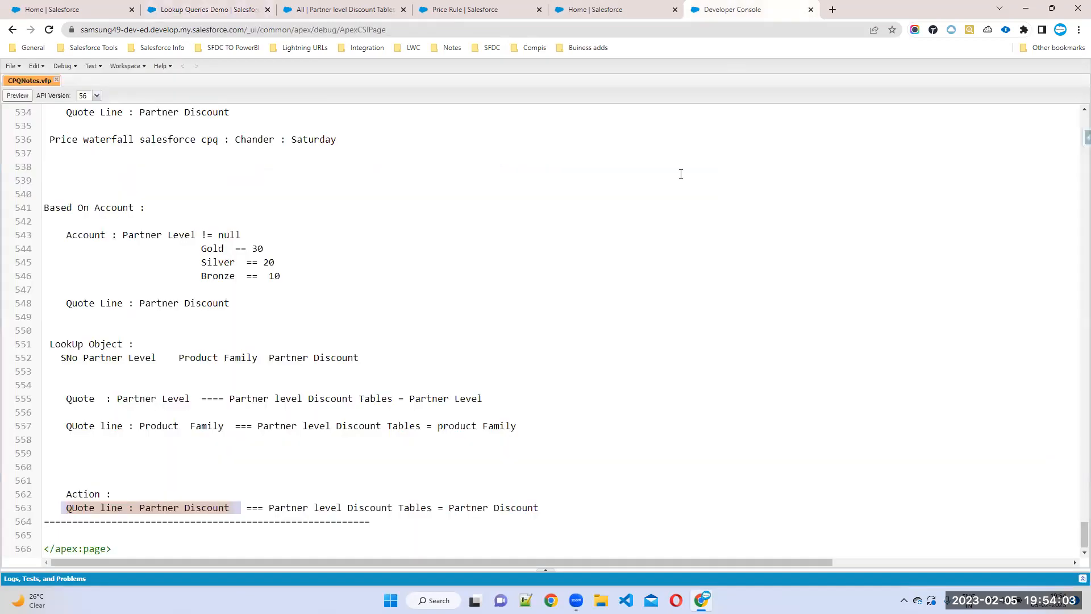
{"action": "left_click_drag", "start_coordinate": [55, 394], "coordinate": [235, 398]}
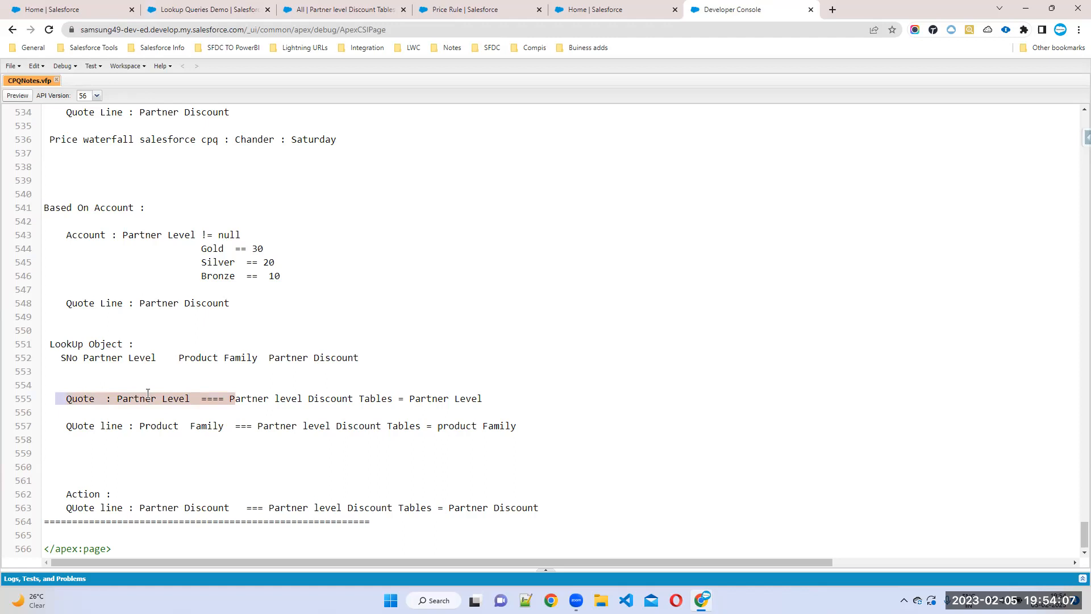
{"action": "left_click", "coordinate": [325, 400]}
{"action": "left_click_drag", "start_coordinate": [224, 396], "coordinate": [493, 401]}
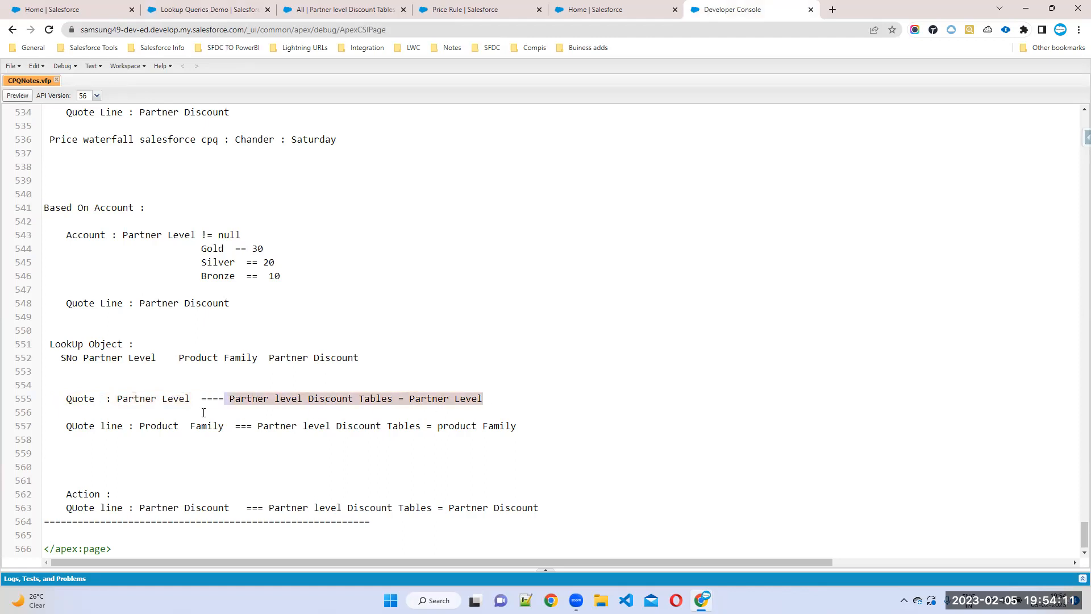
{"action": "left_click_drag", "start_coordinate": [61, 427], "coordinate": [291, 426]}
{"action": "left_click_drag", "start_coordinate": [415, 424], "coordinate": [525, 425]}
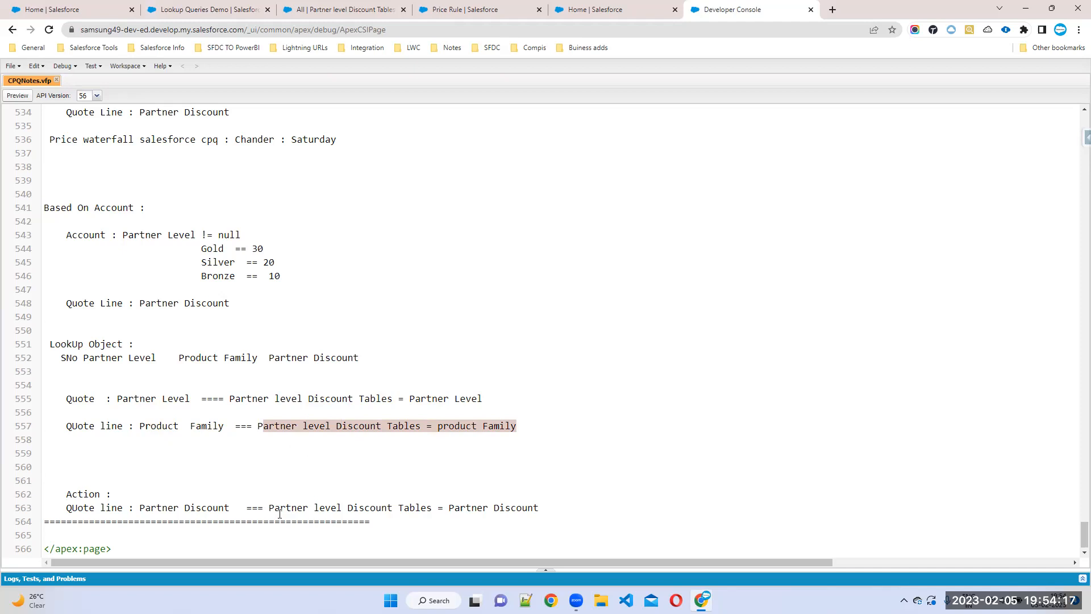
{"action": "left_click_drag", "start_coordinate": [269, 508], "coordinate": [495, 510]}
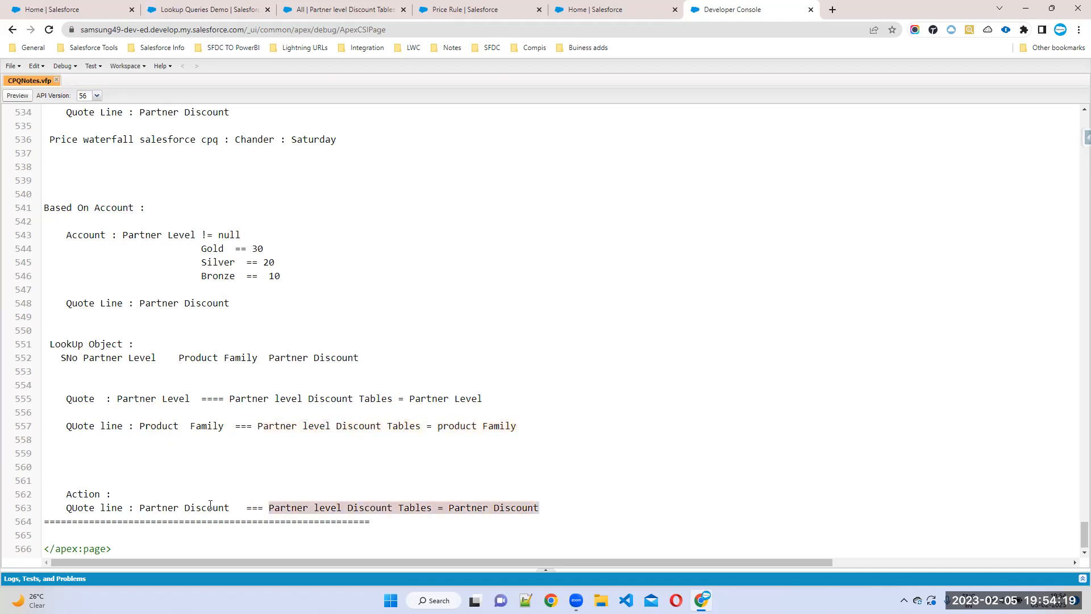
{"action": "left_click_drag", "start_coordinate": [231, 506], "coordinate": [49, 506]}
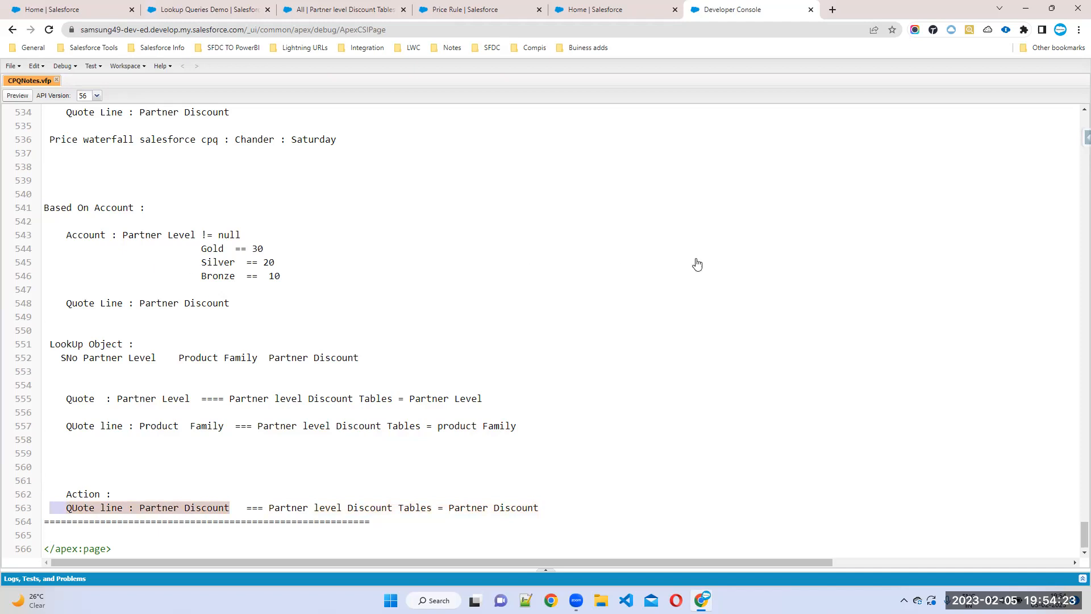
Step: Start a new lookup query on the Lookup Queries Demo price rule with Match Type Field Value and Tested Object Quote
{"action": "key", "text": "ctrl+2"}
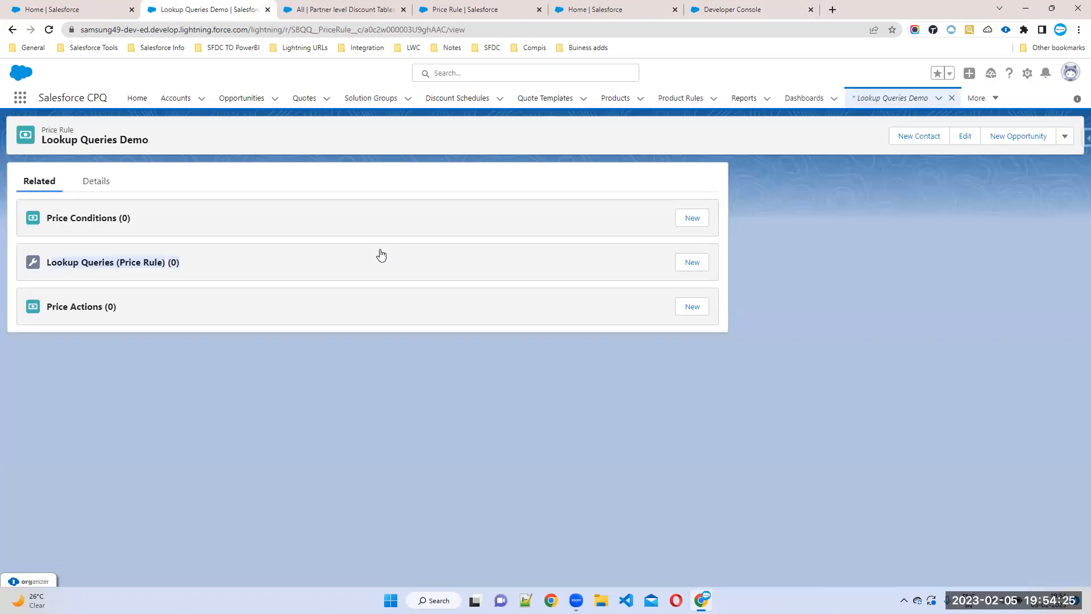
{"action": "left_click", "coordinate": [692, 262]}
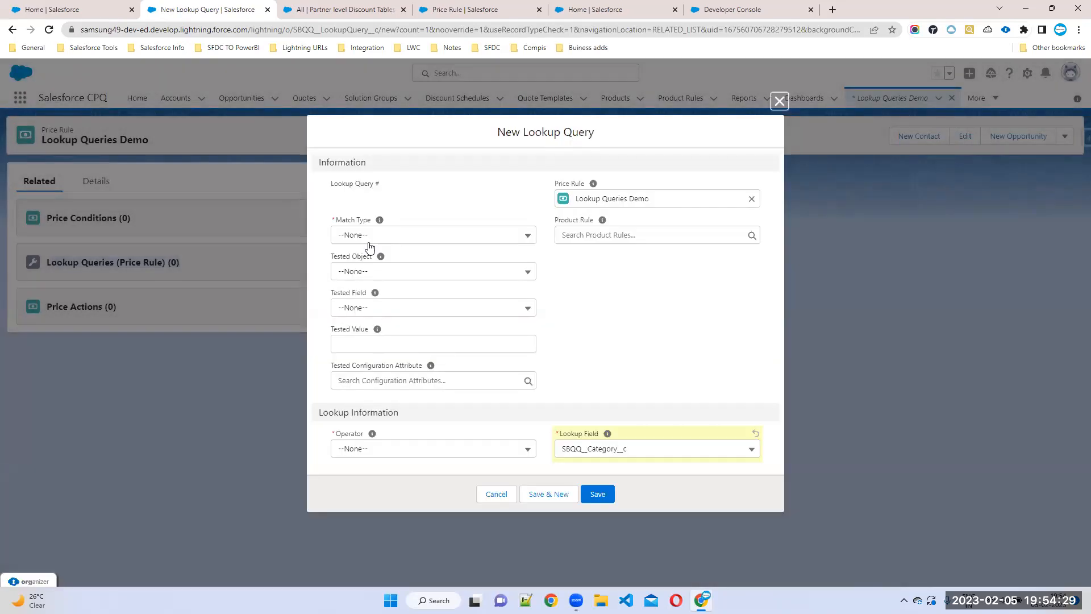
{"action": "left_click", "coordinate": [362, 237]}
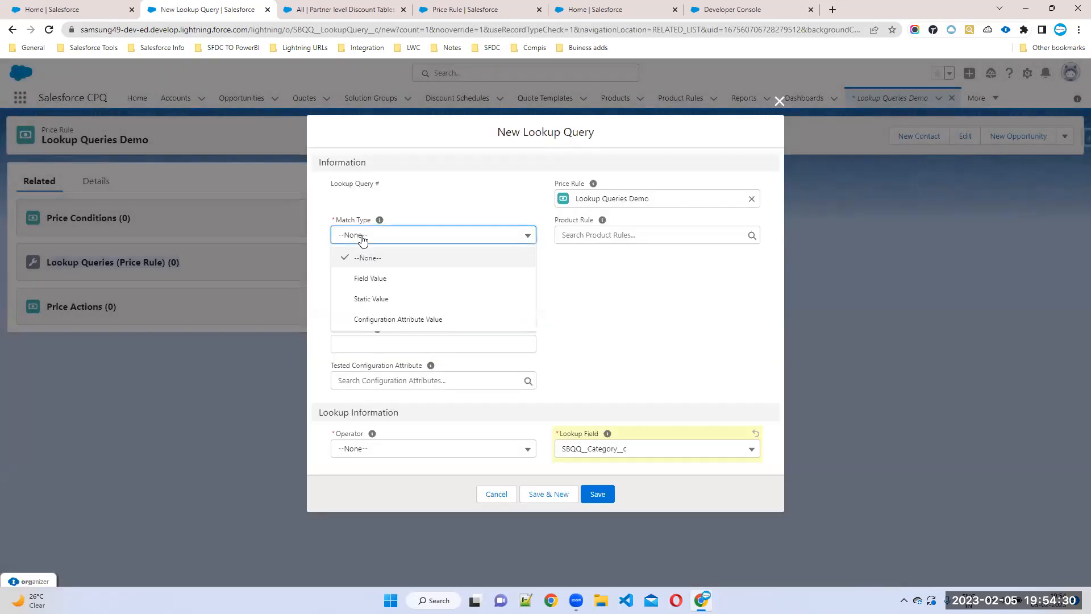
{"action": "left_click", "coordinate": [379, 277]}
{"action": "left_click", "coordinate": [359, 274]}
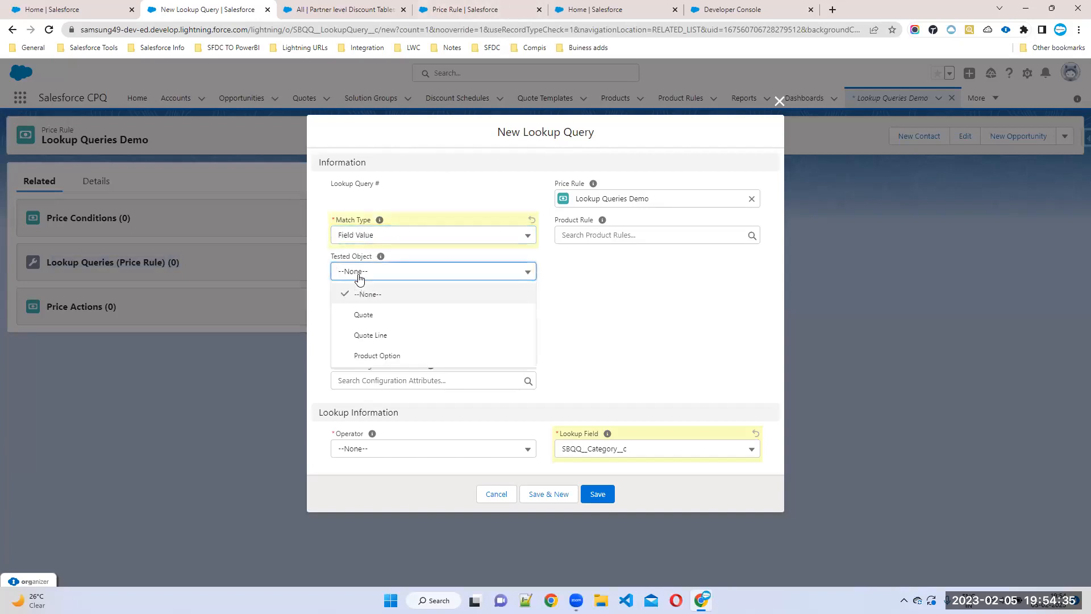
{"action": "left_click", "coordinate": [366, 317]}
Step: Check the Tested Field choices for Quote and change the lookup query's Tested Object to Quote Line
{"action": "left_click", "coordinate": [363, 309]}
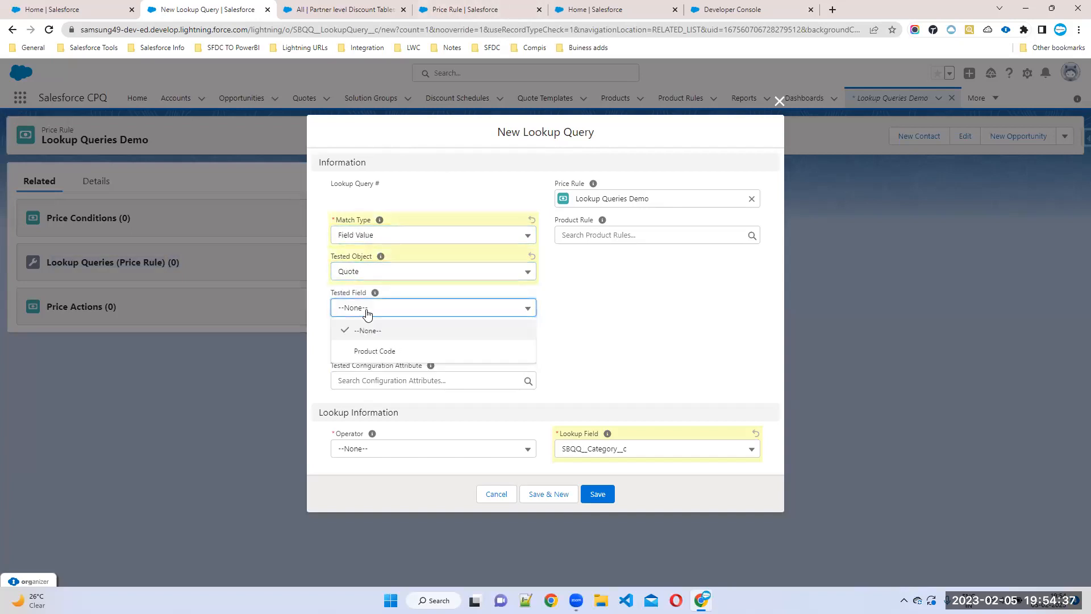
{"action": "left_click", "coordinate": [651, 322]}
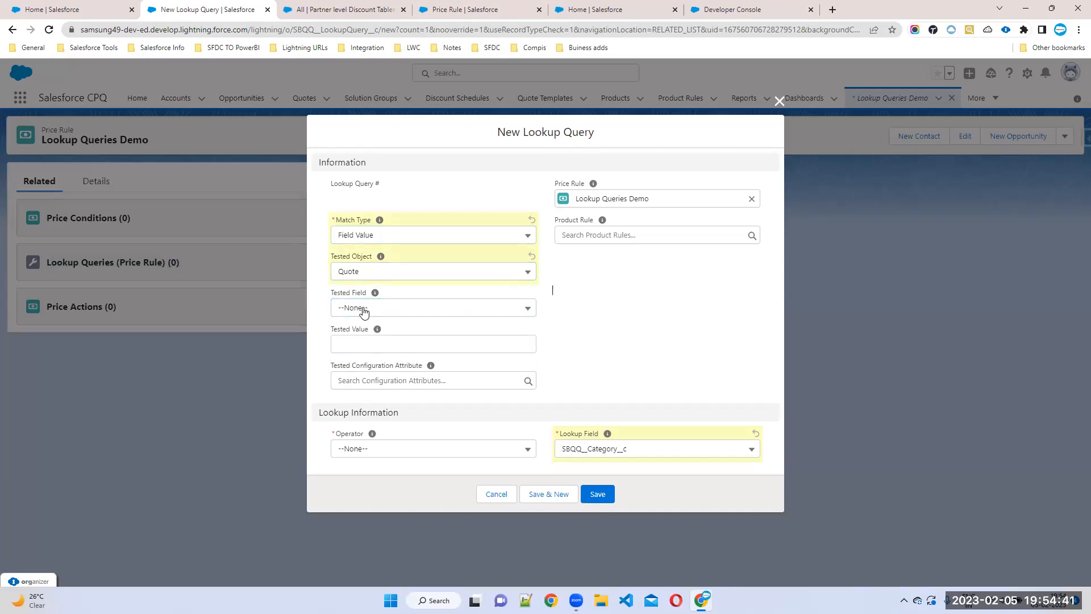
{"action": "left_click", "coordinate": [398, 315]}
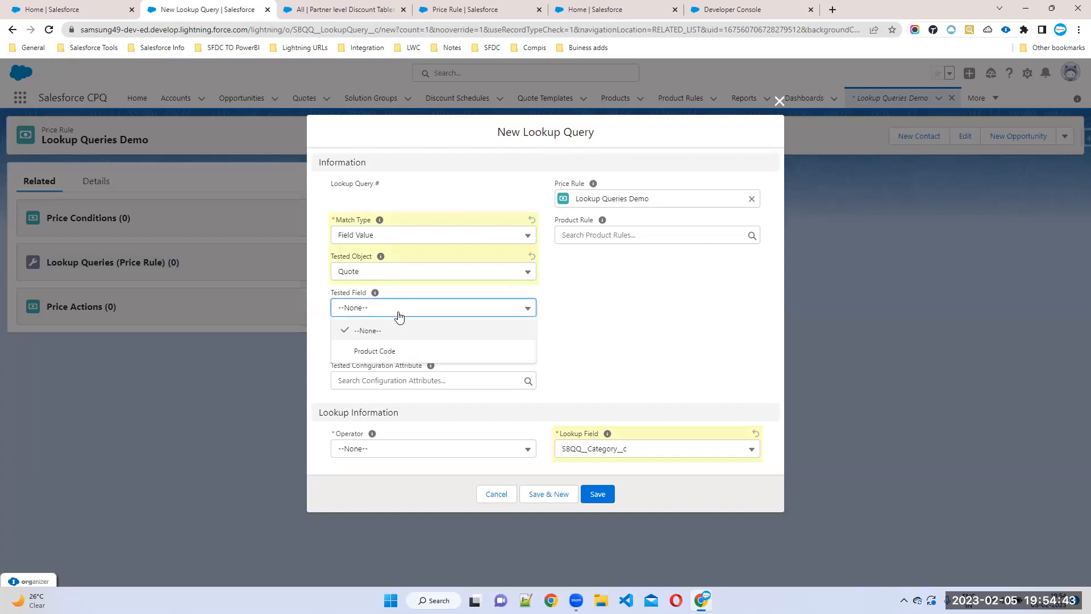
{"action": "left_click", "coordinate": [378, 271]}
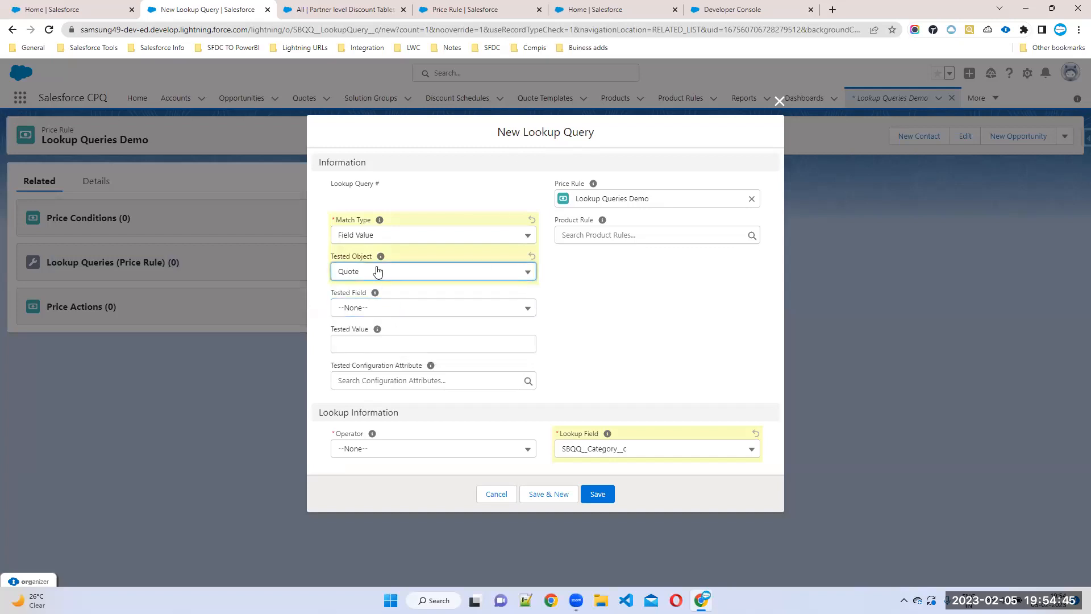
{"action": "left_click", "coordinate": [376, 336]}
Step: Compare the Tested Field choices for Quote Line with the Partner Level and Product Family mappings in the Developer Console notes
{"action": "left_click", "coordinate": [352, 308]}
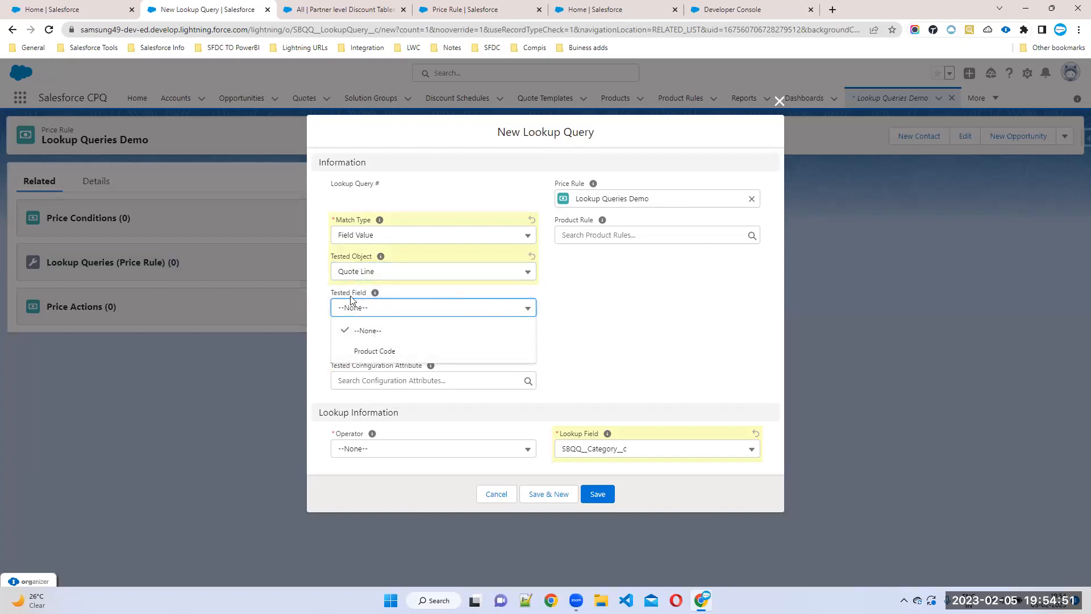
{"action": "left_click", "coordinate": [730, 9]}
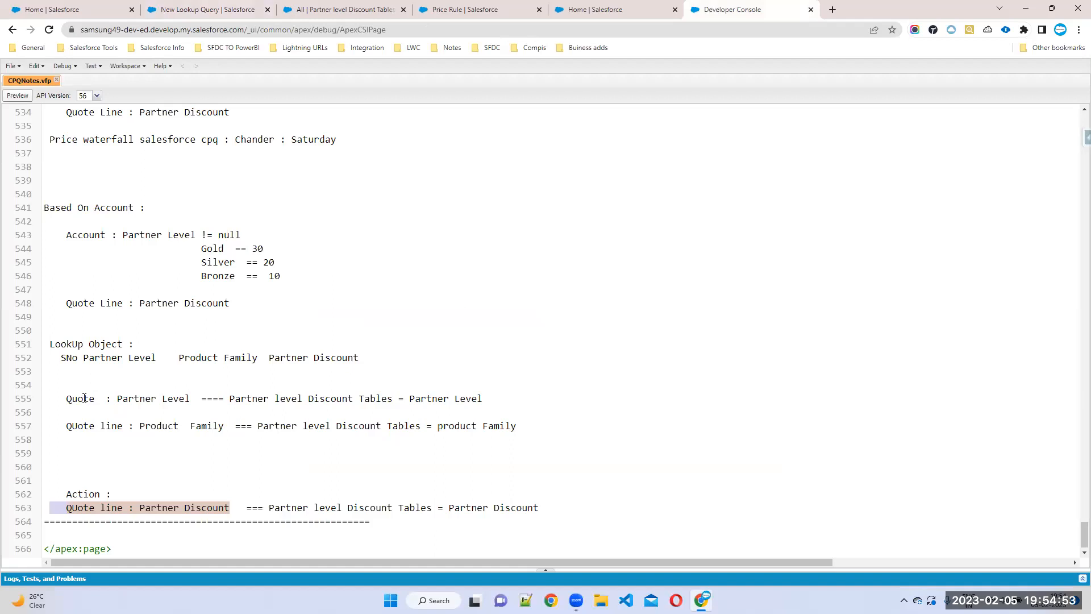
{"action": "left_click_drag", "start_coordinate": [121, 397], "coordinate": [214, 429]}
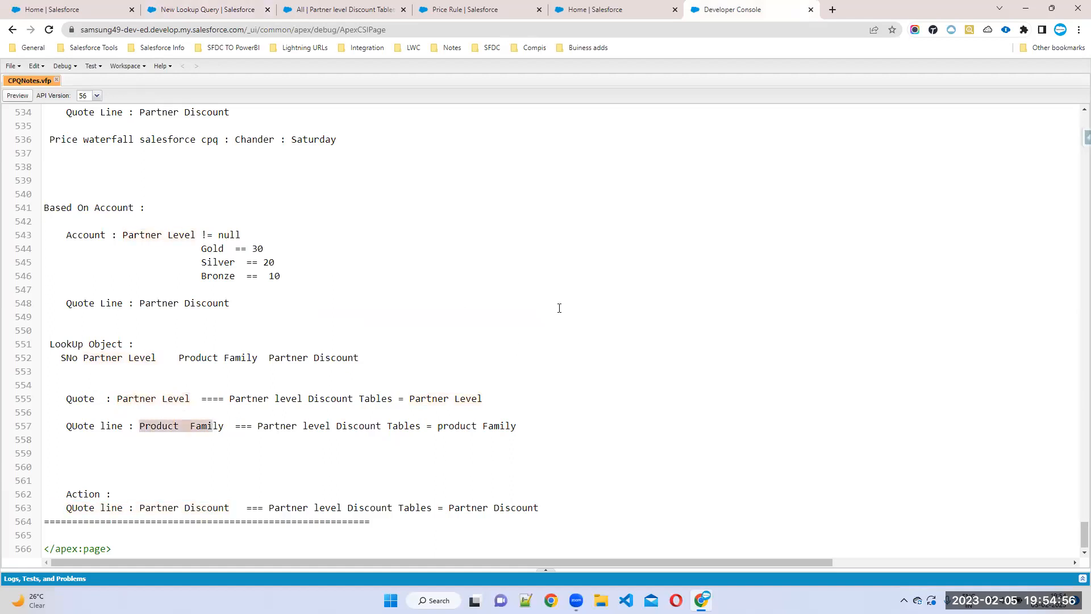
Step: Return to the New Lookup Query form and set its Operator to equals
{"action": "left_click", "coordinate": [204, 9]}
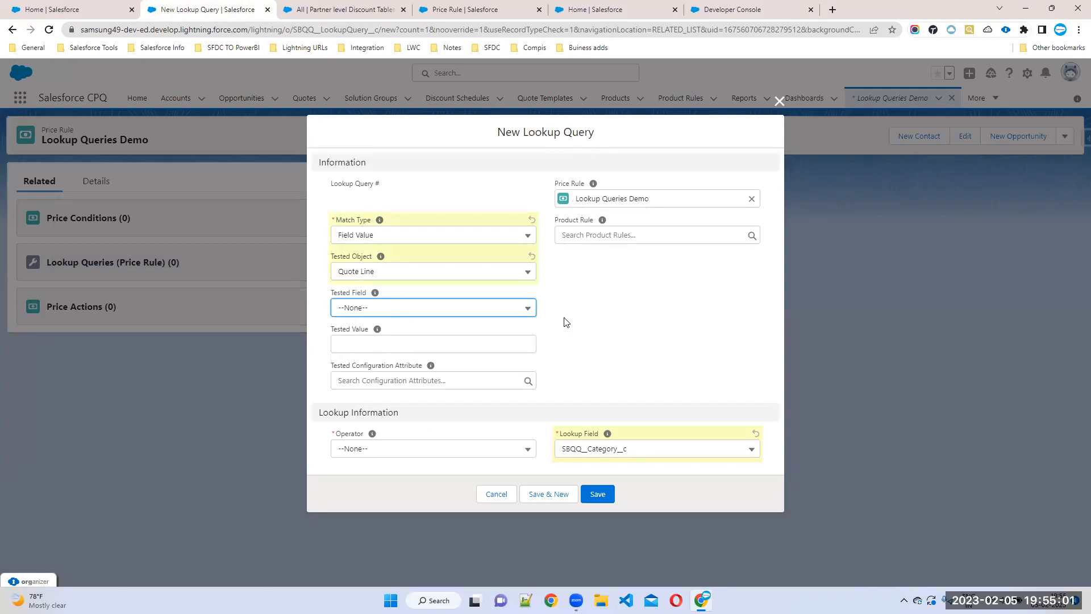
{"action": "left_click", "coordinate": [377, 449]}
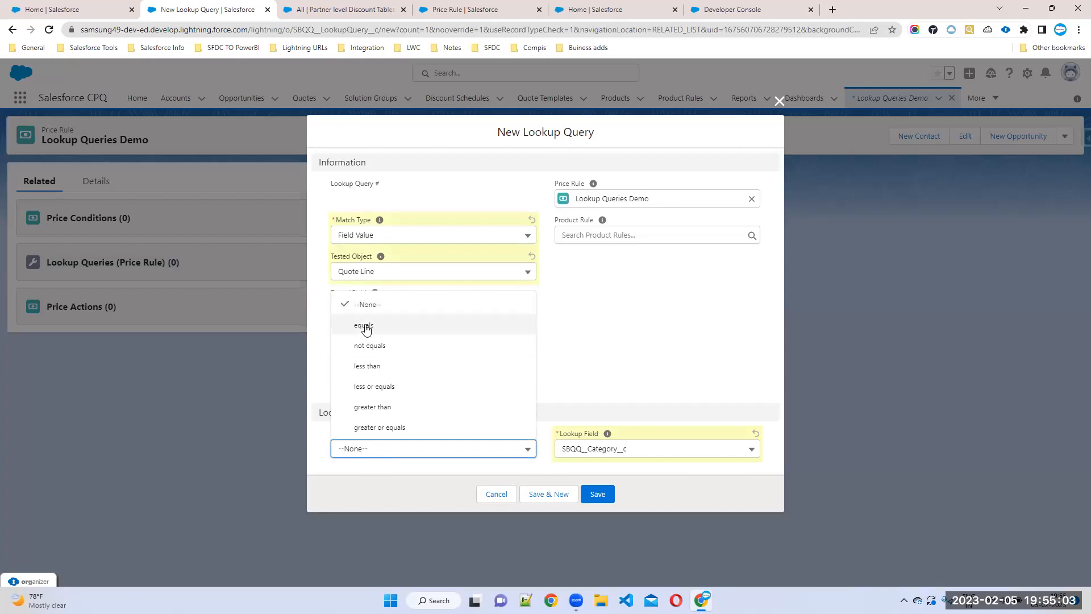
{"action": "key", "text": "Return"}
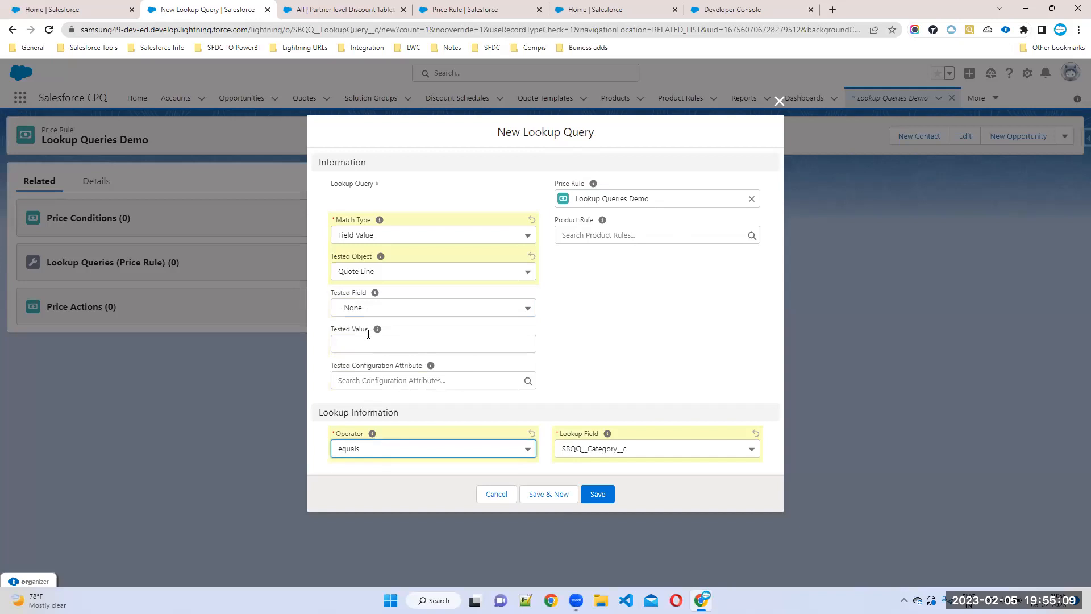
Step: Check the Lookup Field and Tested Field choices on the New Lookup Query form
{"action": "left_click", "coordinate": [603, 448]}
{"action": "left_click_drag", "start_coordinate": [555, 435], "coordinate": [608, 437]}
{"action": "left_click", "coordinate": [371, 306]}
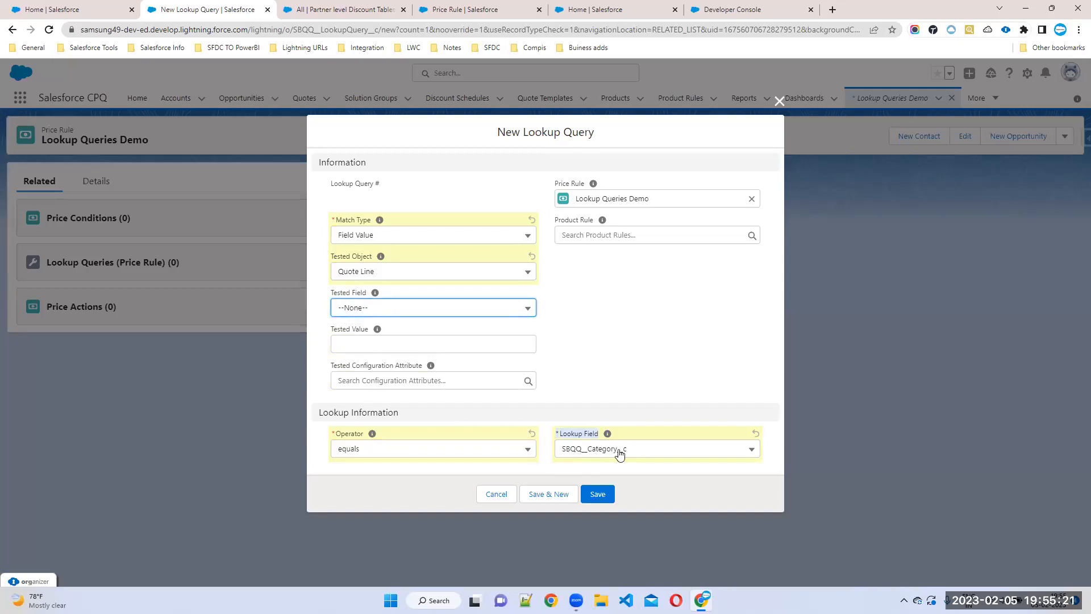
Step: Compare the New Lookup Query form with the quote's Partner Level mapping in the Developer Console notes and the Partner level Discount Tables list
{"action": "left_click", "coordinate": [728, 19]}
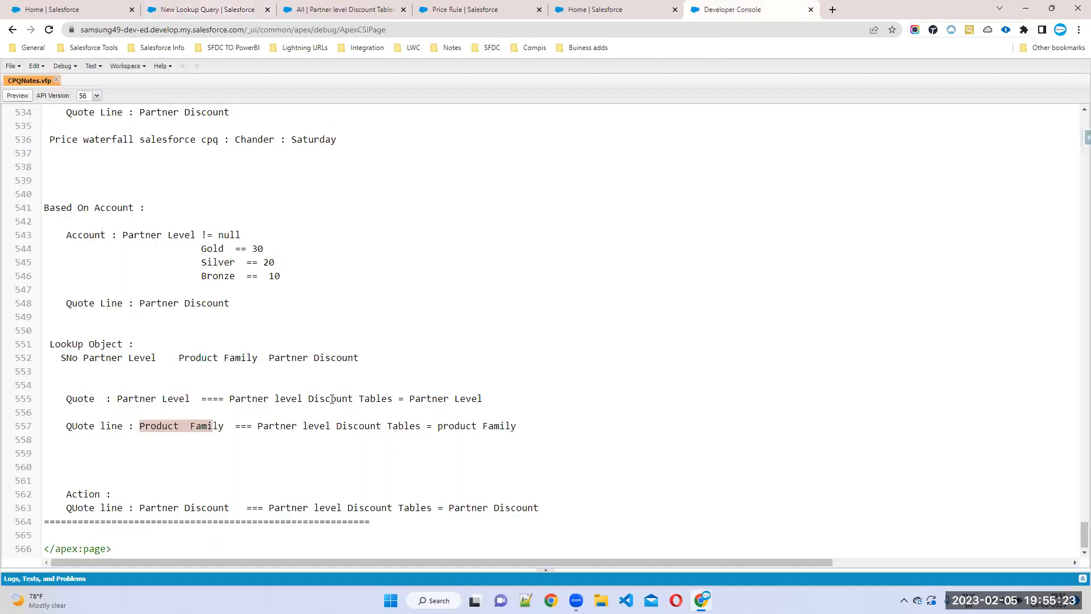
{"action": "left_click_drag", "start_coordinate": [196, 398], "coordinate": [140, 406]}
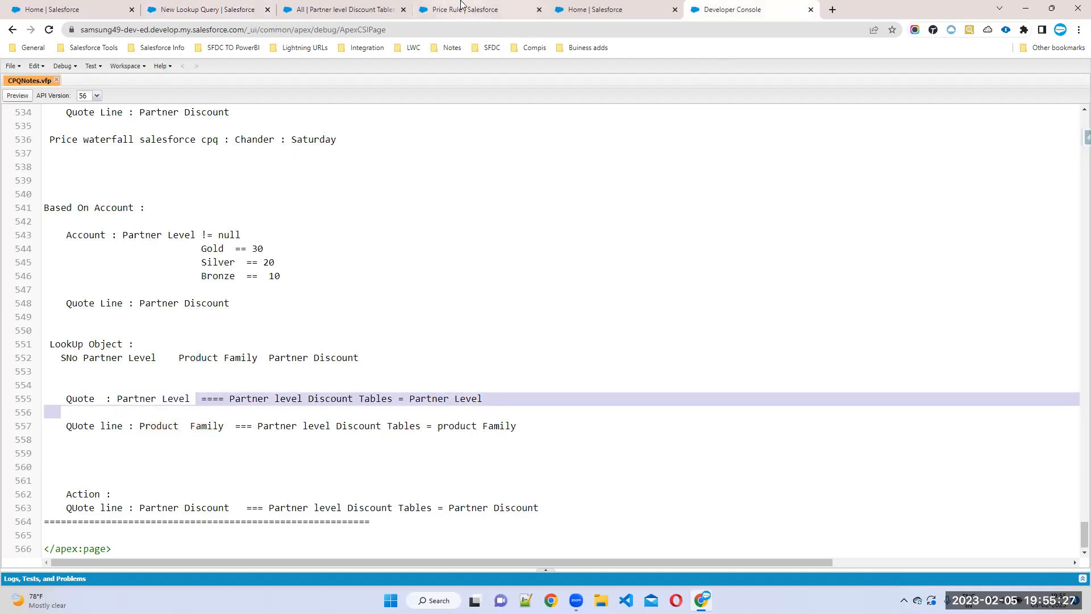
{"action": "left_click", "coordinate": [204, 9]}
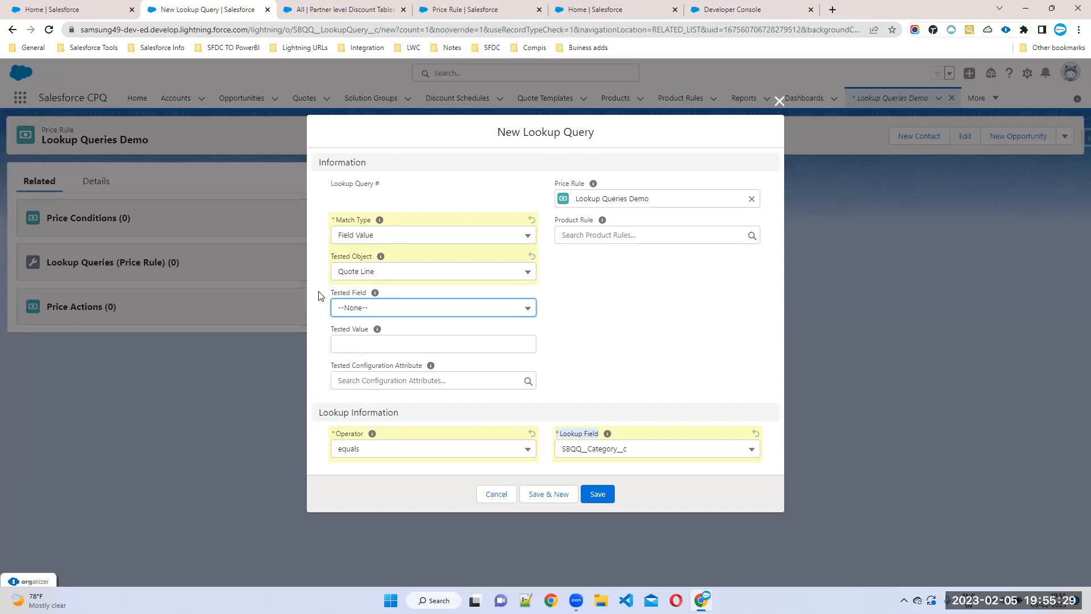
{"action": "left_click", "coordinate": [302, 9]}
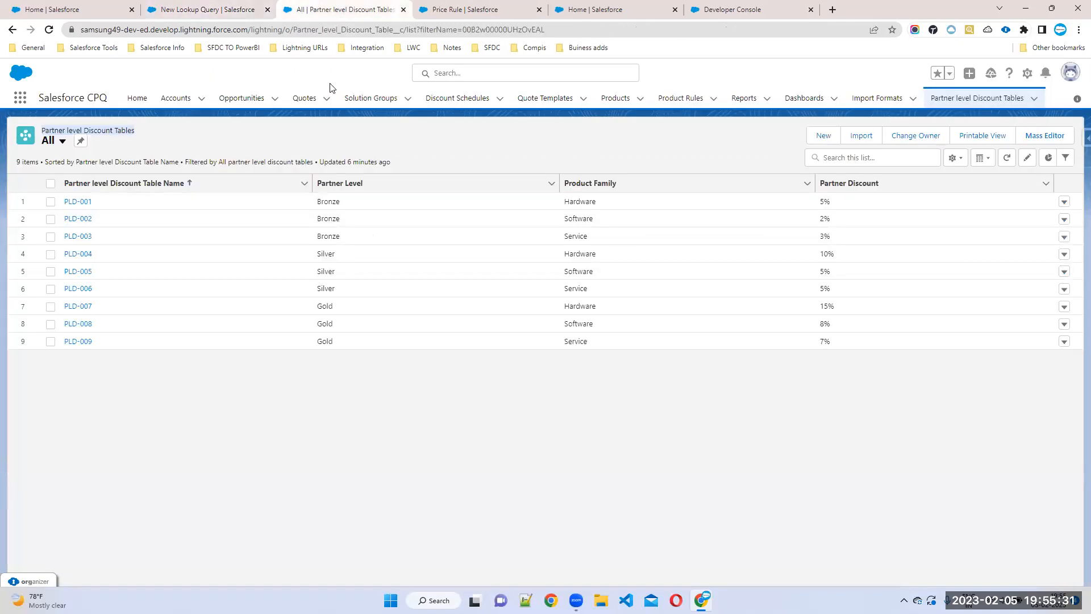
{"action": "left_click", "coordinate": [219, 9]}
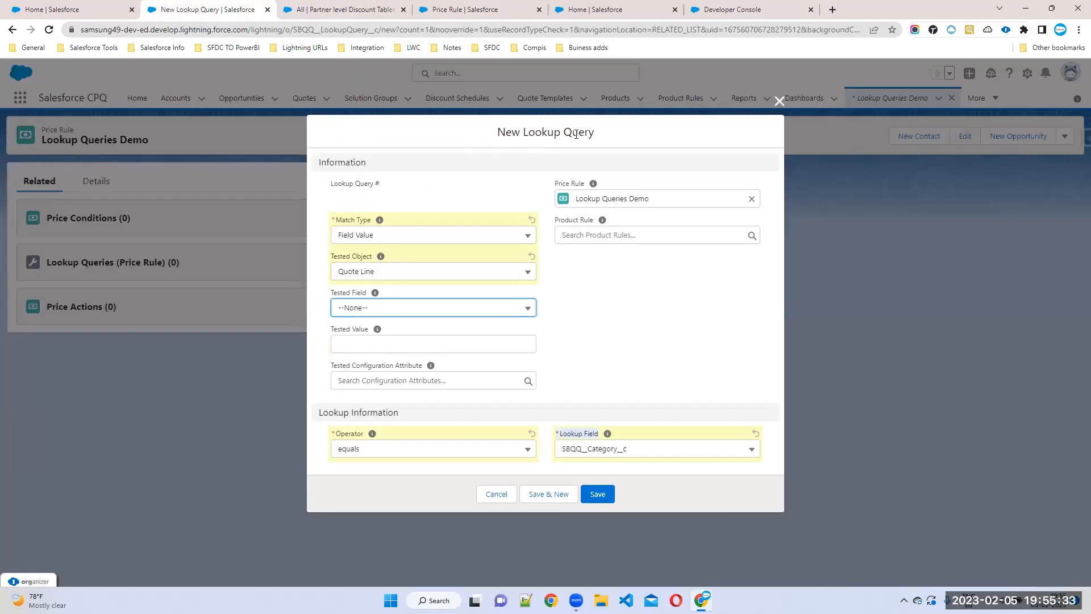
{"action": "left_click", "coordinate": [718, 10]}
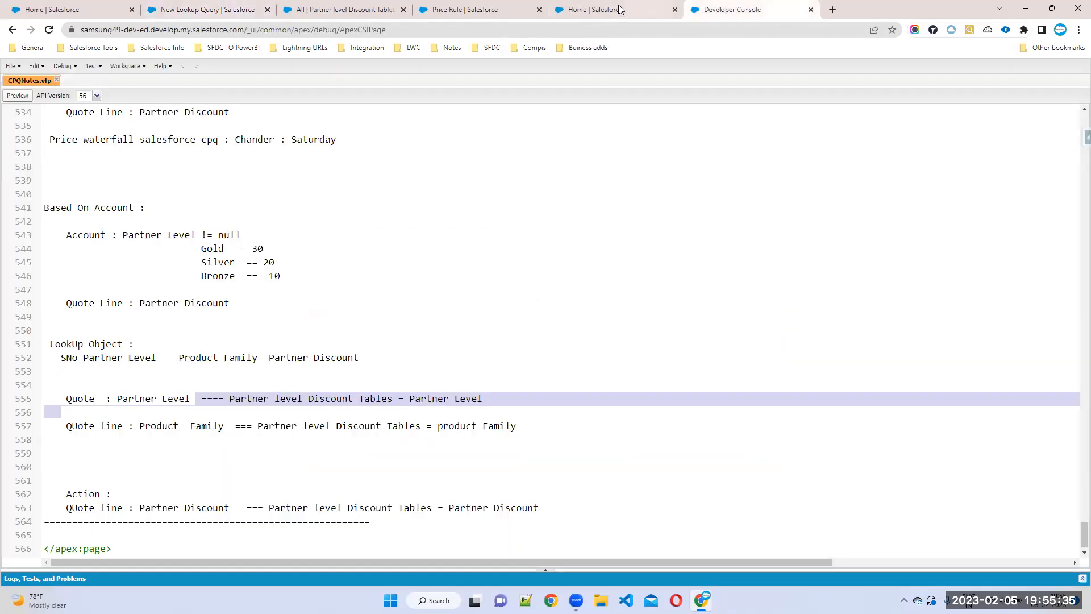
Step: Find the Lookup Query object in Object Manager by searching for look and open its Fields & Relationships
{"action": "left_click", "coordinate": [602, 10]}
{"action": "left_click", "coordinate": [464, 9]}
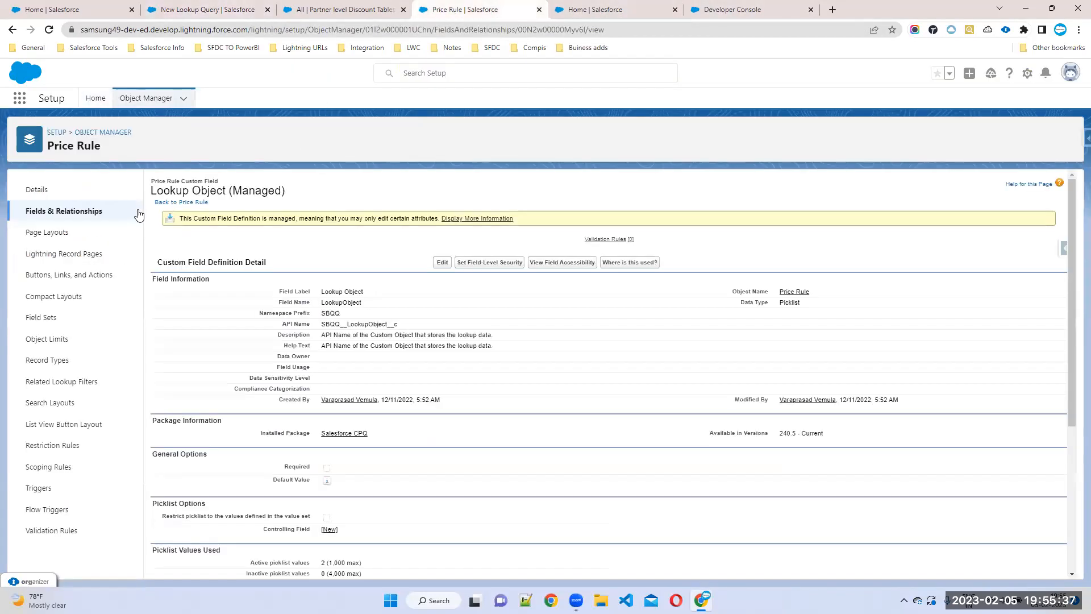
{"action": "left_click", "coordinate": [67, 212]}
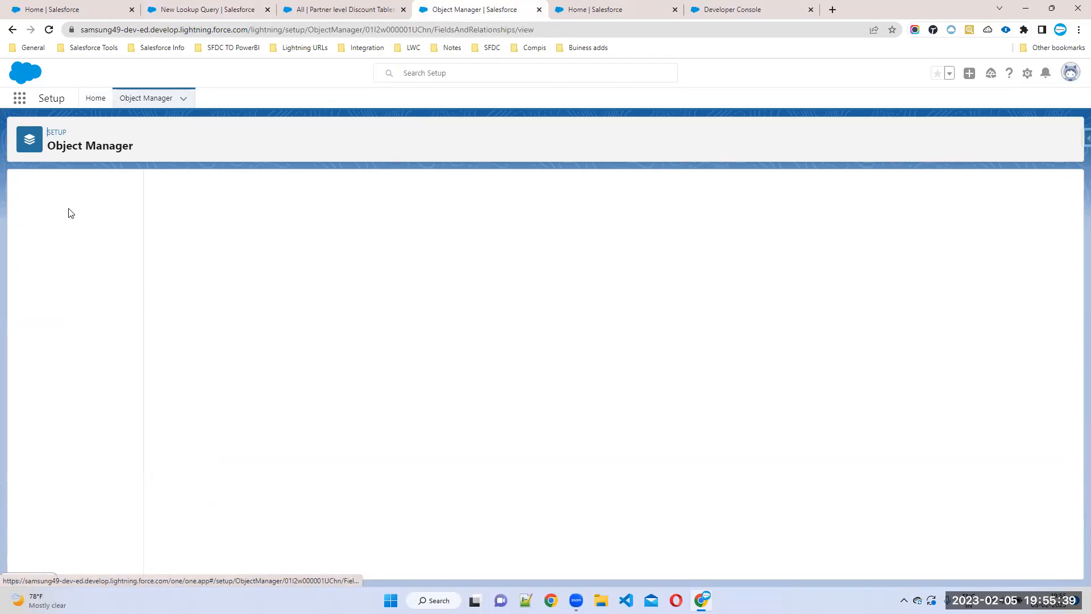
{"action": "left_click", "coordinate": [97, 133]}
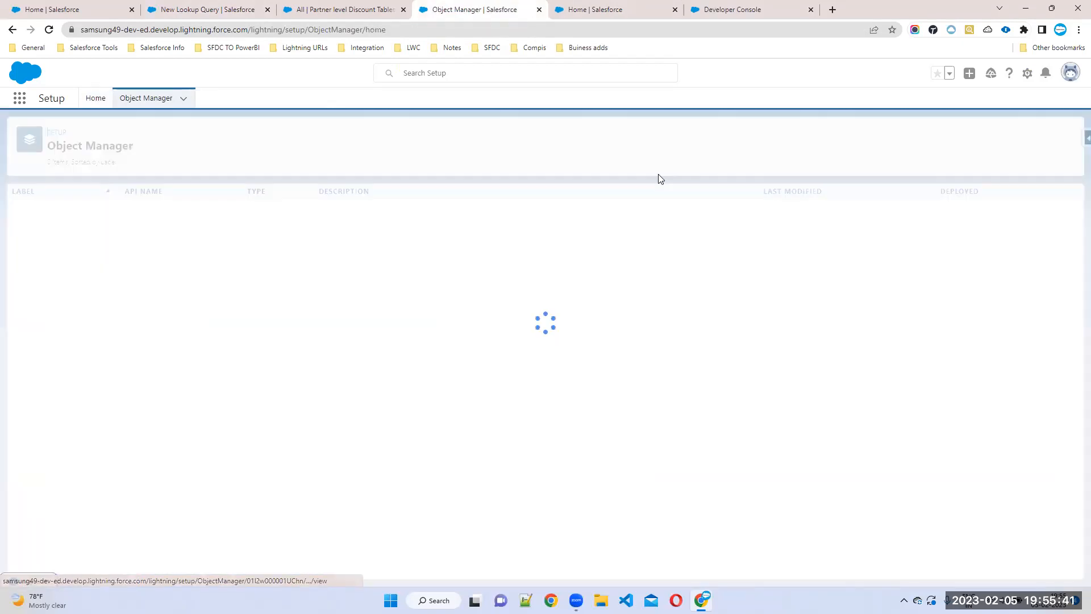
{"action": "left_click", "coordinate": [870, 136]}
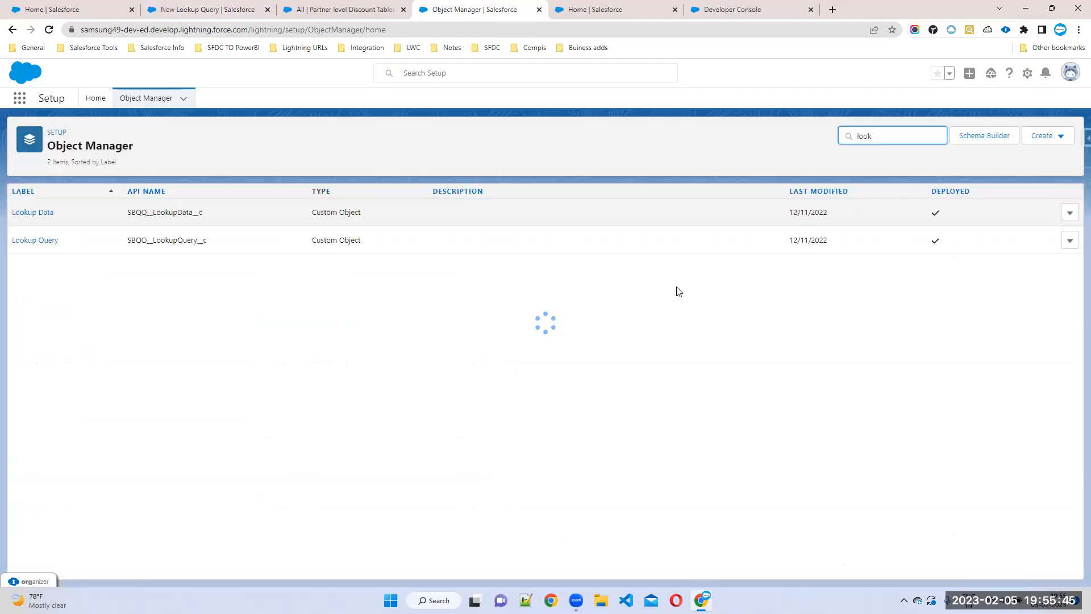
{"action": "left_click", "coordinate": [41, 241]}
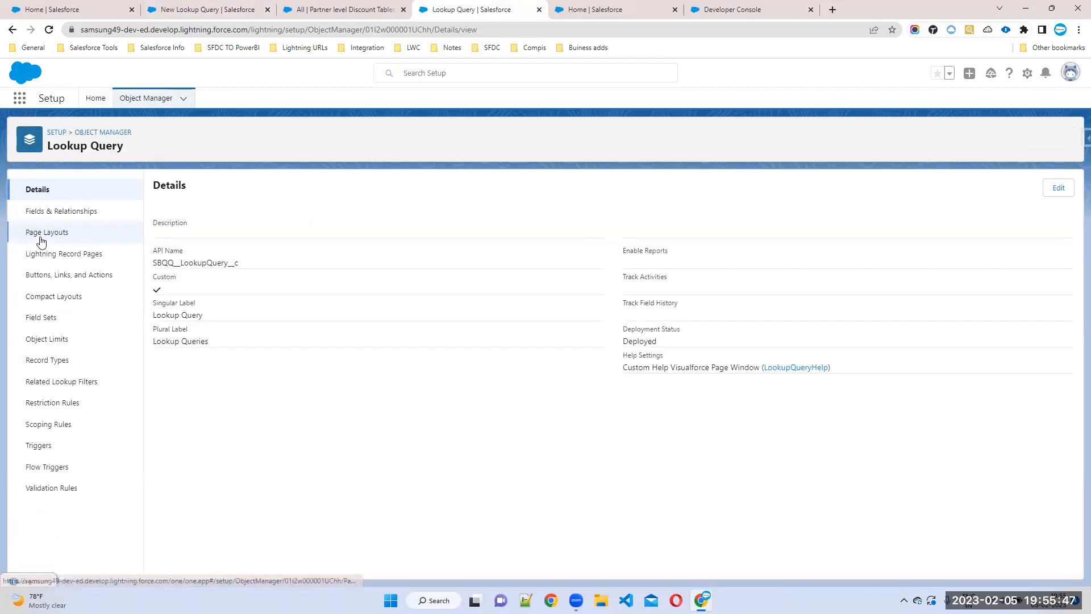
{"action": "left_click", "coordinate": [65, 218]}
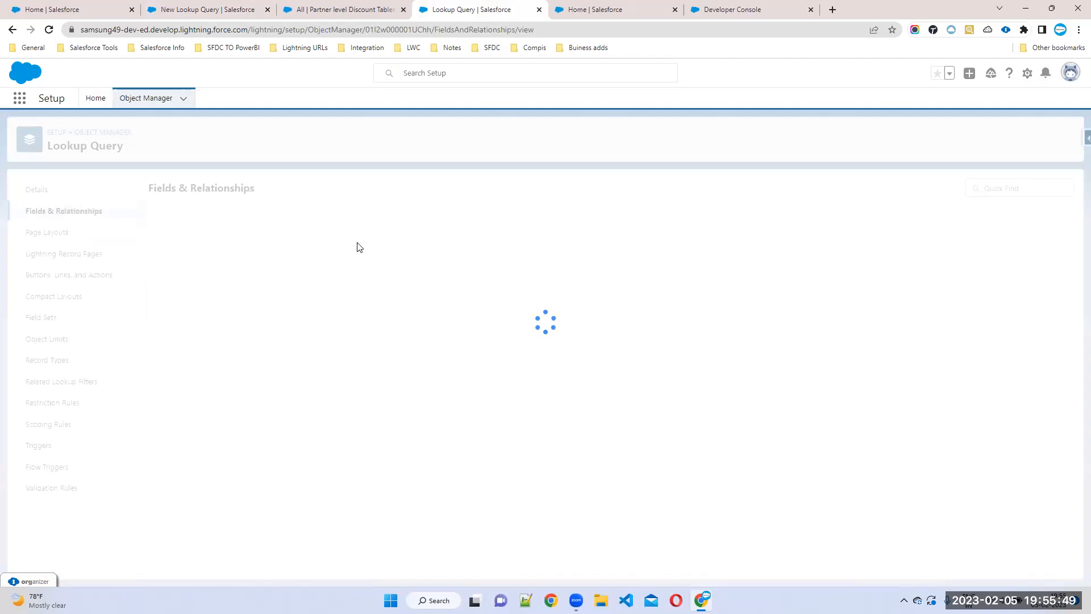
Step: Filter the Lookup Query fields by Te and open the Tested Field definition
{"action": "left_click", "coordinate": [761, 189]}
{"action": "type", "text": "Tets"}
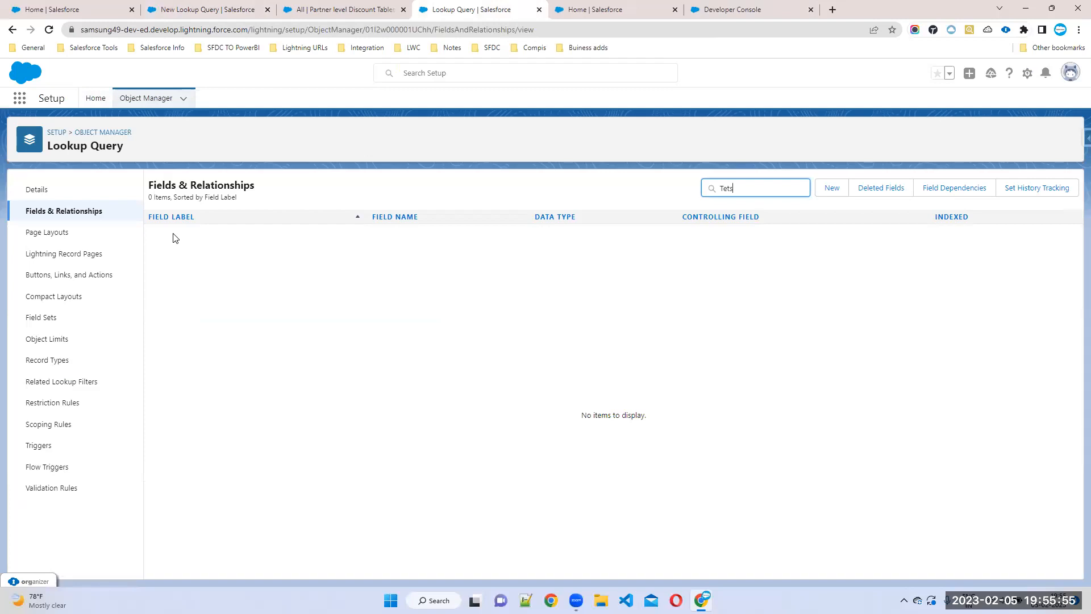
{"action": "key", "text": "BackSpace"}
{"action": "key", "text": "BackSpace"}
{"action": "left_click", "coordinate": [204, 10]}
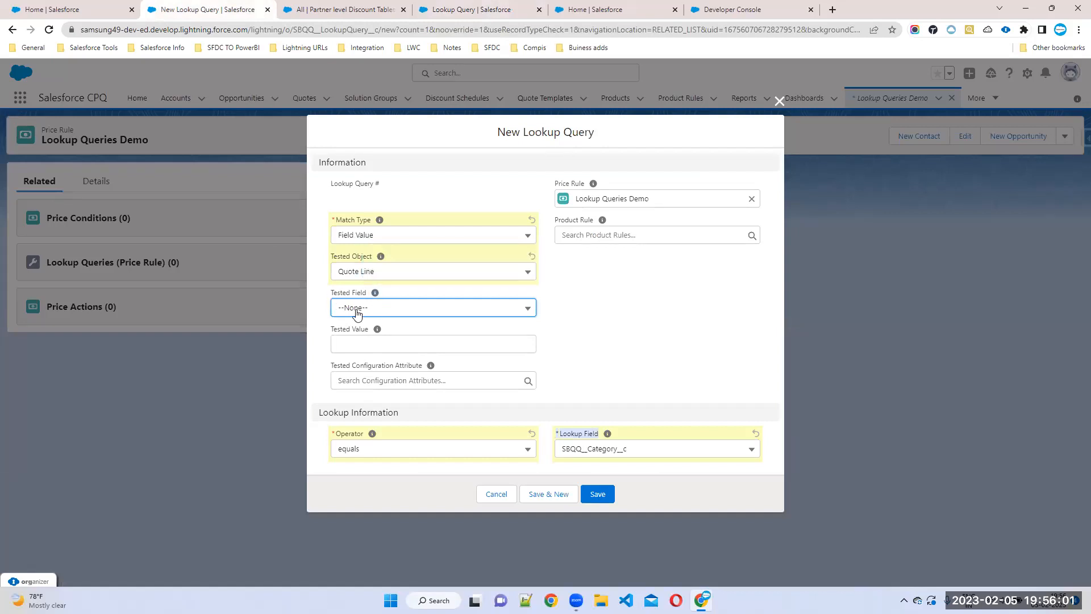
{"action": "left_click", "coordinate": [591, 9]}
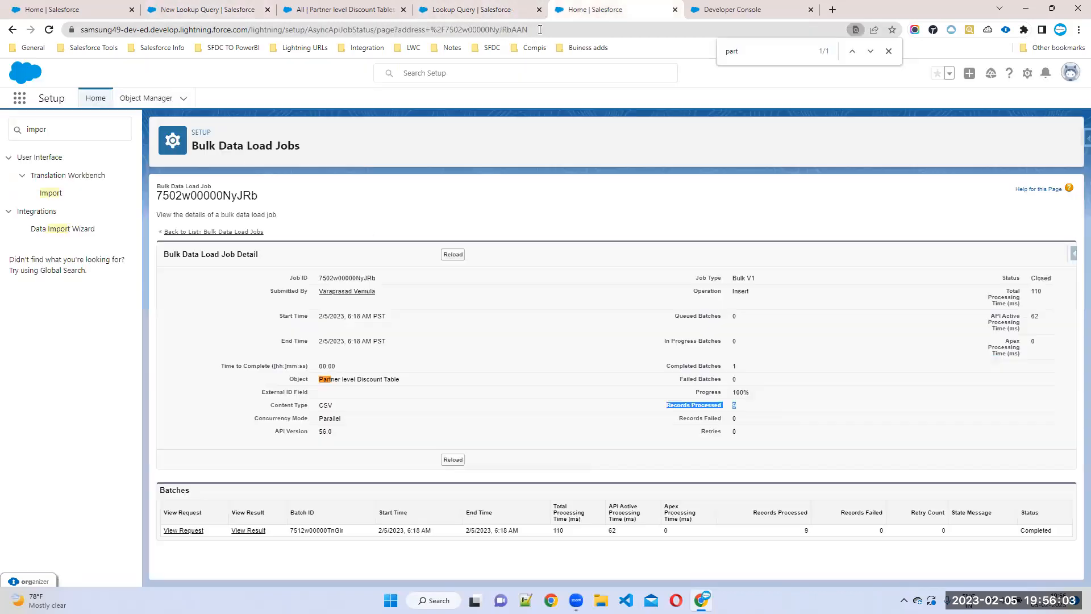
{"action": "left_click", "coordinate": [467, 9]}
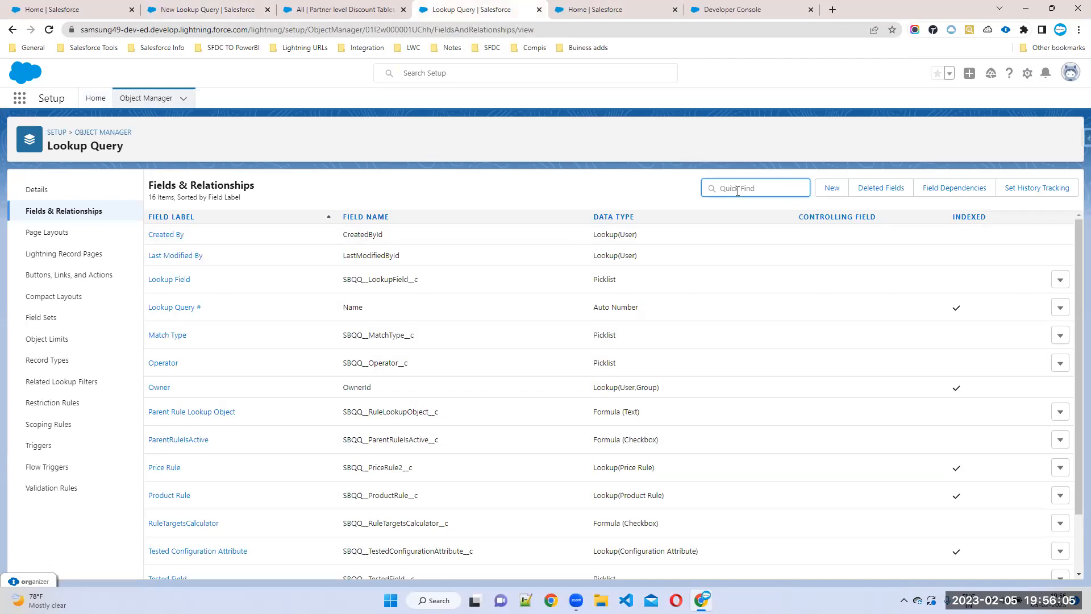
{"action": "type", "text": "Te"}
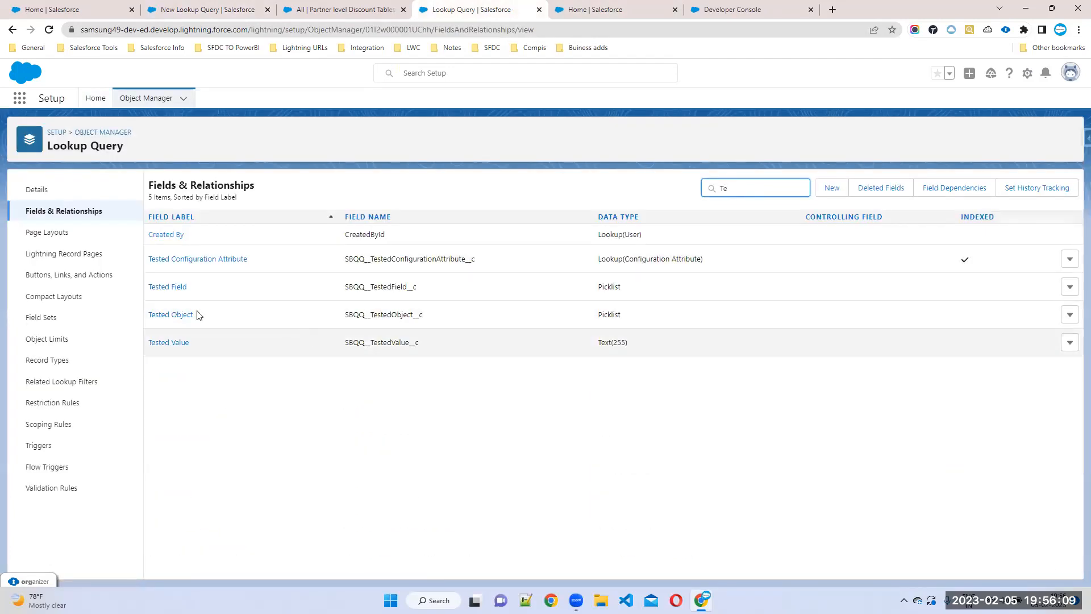
{"action": "left_click", "coordinate": [158, 287]}
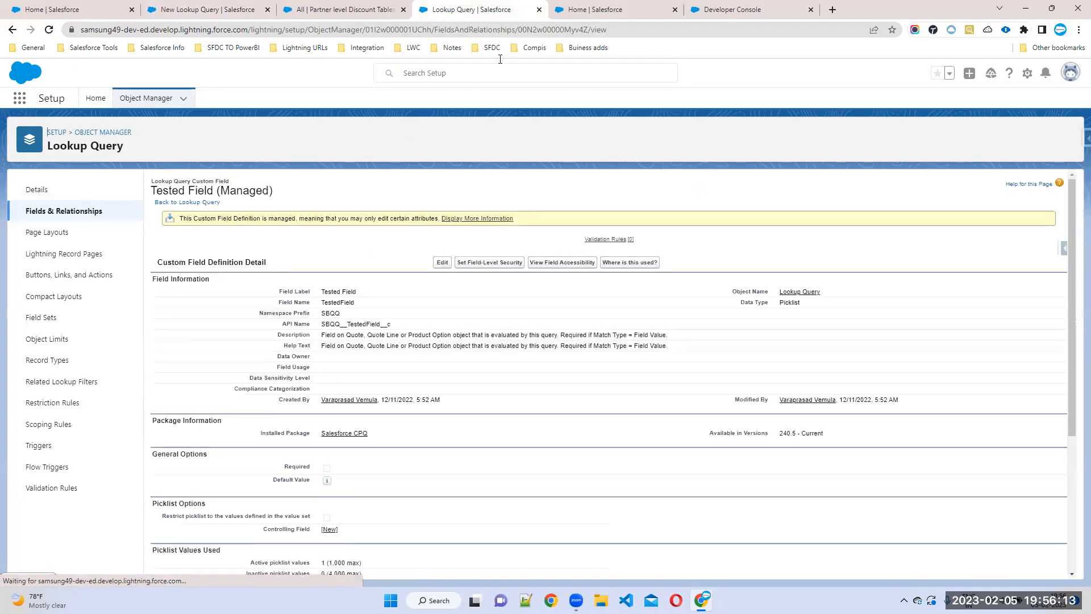
Step: Duplicate the Tested Field definition page in another browser tab and review the mapping notes and the Partner level Discount Tables list
{"action": "right_click", "coordinate": [501, 16]}
{"action": "left_click", "coordinate": [534, 96]}
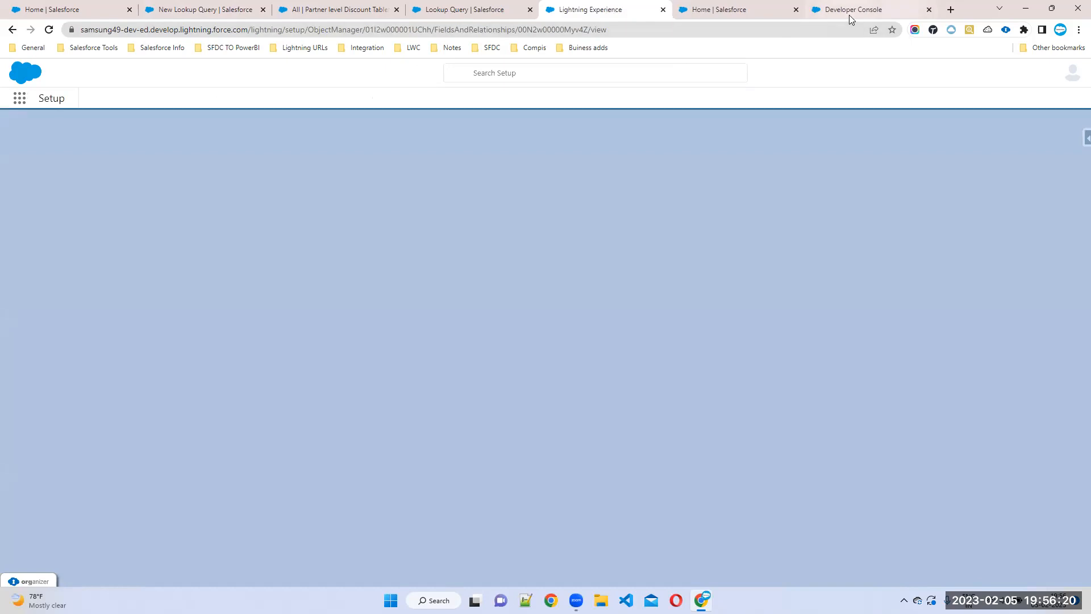
{"action": "left_click", "coordinate": [851, 13]}
{"action": "scroll", "coordinate": [304, 301], "scroll_direction": "up", "scroll_amount": 5}
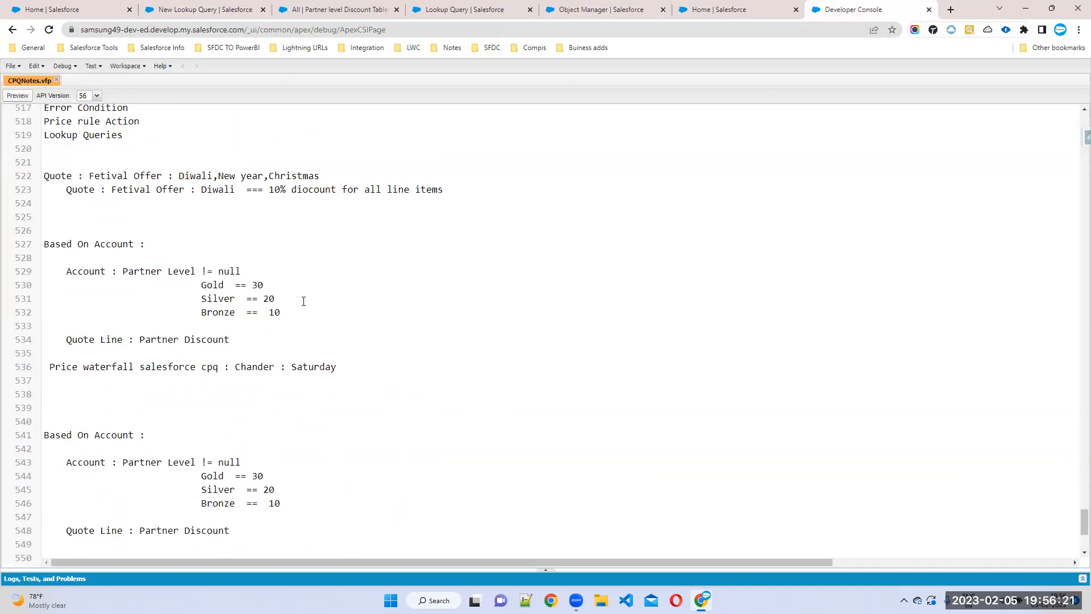
{"action": "scroll", "coordinate": [303, 301], "scroll_direction": "up", "scroll_amount": 4}
{"action": "scroll", "coordinate": [297, 317], "scroll_direction": "down", "scroll_amount": 9}
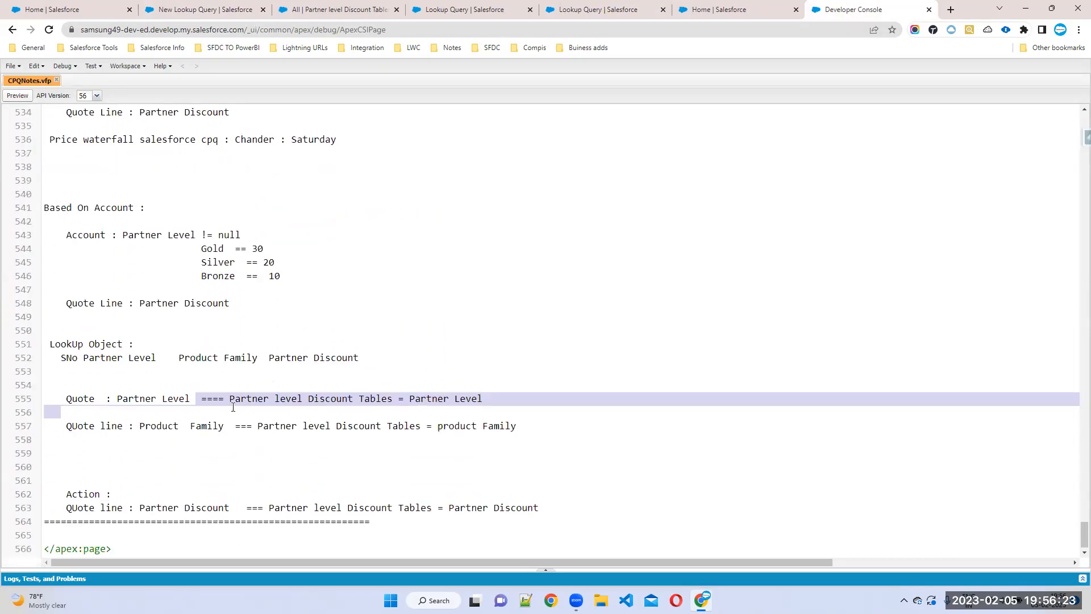
{"action": "left_click", "coordinate": [334, 8]}
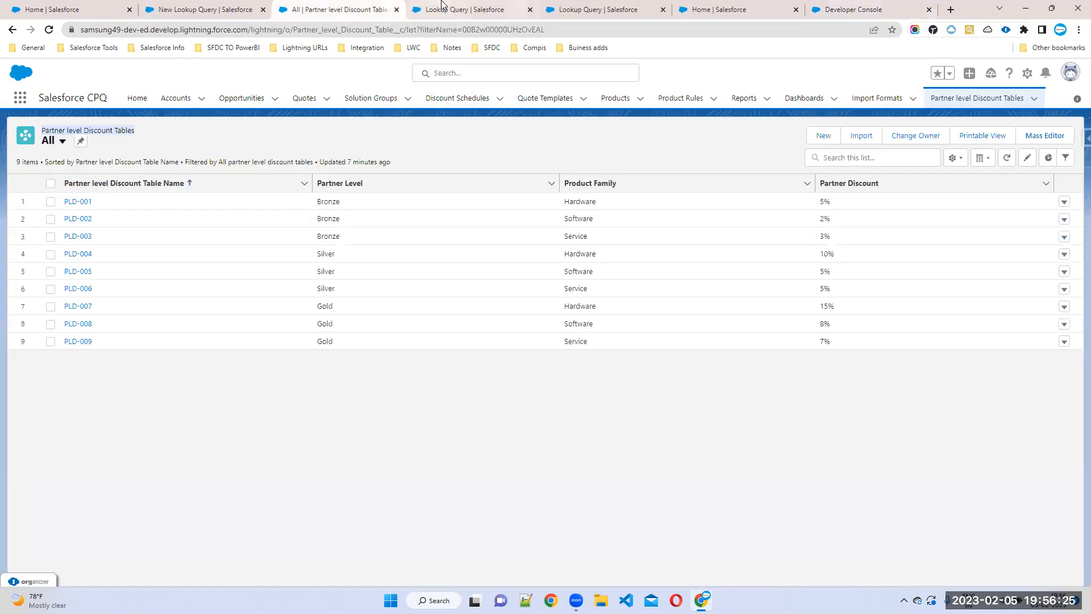
{"action": "left_click", "coordinate": [588, 8]}
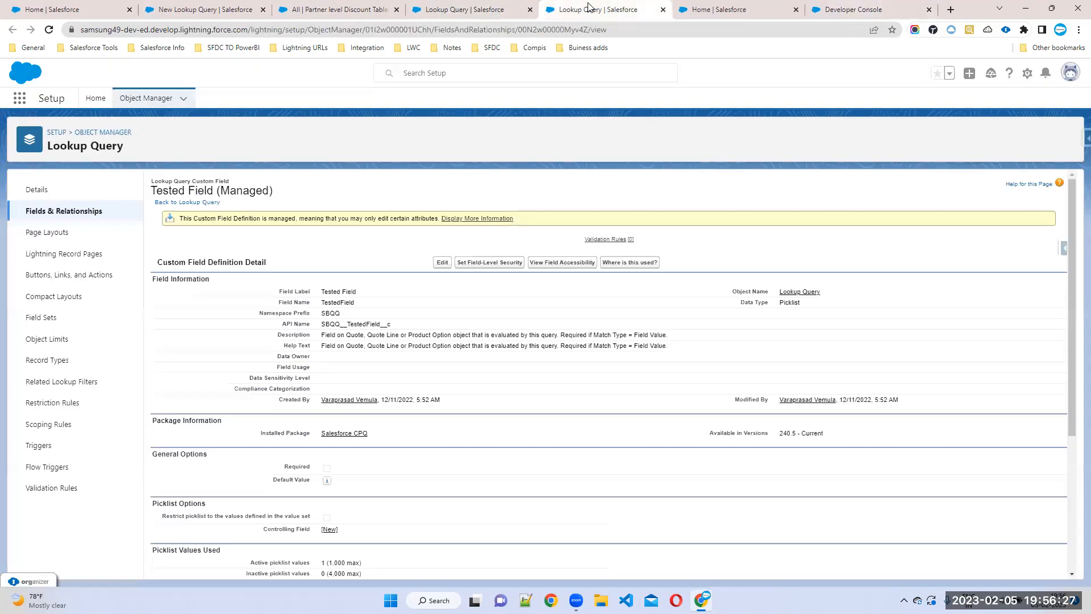
{"action": "left_click", "coordinate": [465, 8]}
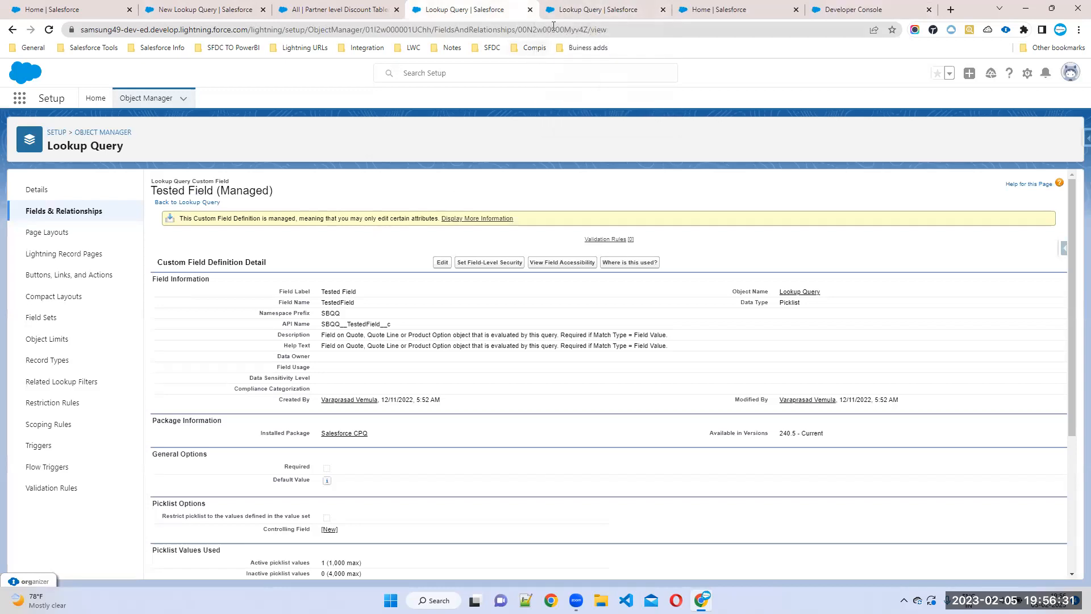
Step: In the duplicated browser tab, find the Quote object in Object Manager and open its Fields & Relationships
{"action": "left_click", "coordinate": [592, 8]}
{"action": "left_click", "coordinate": [103, 133]}
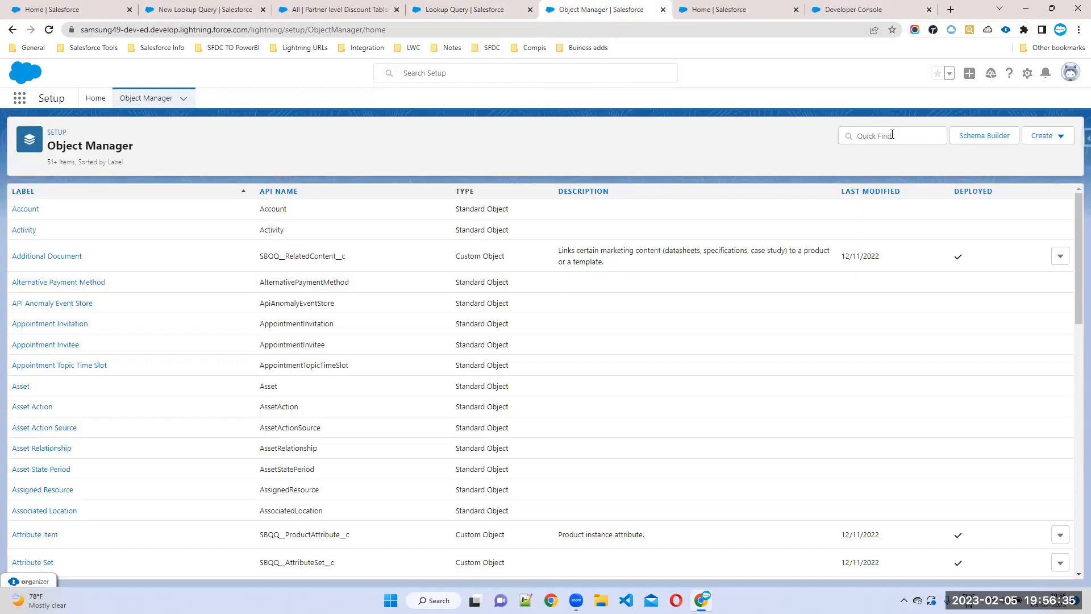
{"action": "left_click", "coordinate": [892, 134]}
{"action": "type", "text": "QUote"}
{"action": "left_click", "coordinate": [23, 214]}
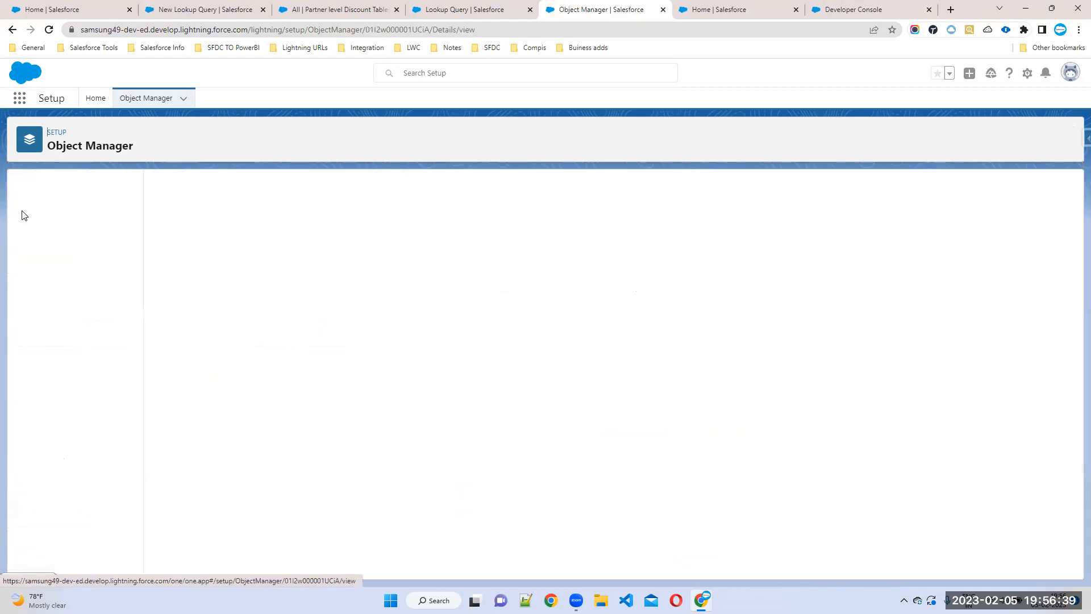
{"action": "left_click", "coordinate": [49, 213]}
Step: Filter the Quote fields by Part and copy the Partner Level field's name, Partner_Level__c
{"action": "left_click", "coordinate": [774, 188]}
{"action": "type", "text": "Part"}
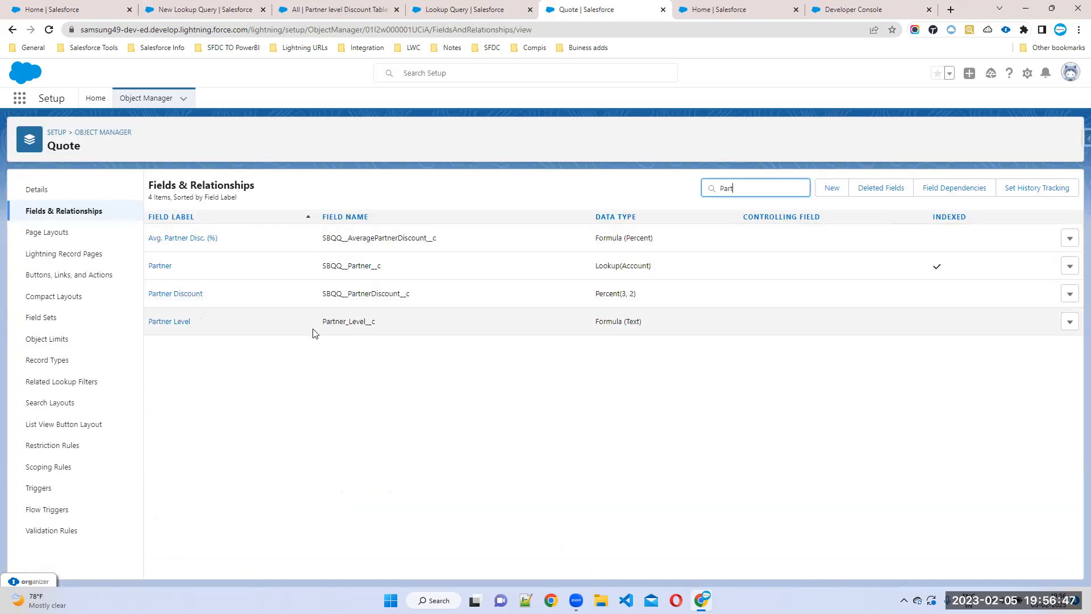
{"action": "double_click", "coordinate": [331, 321]}
{"action": "key", "text": "ctrl+c"}
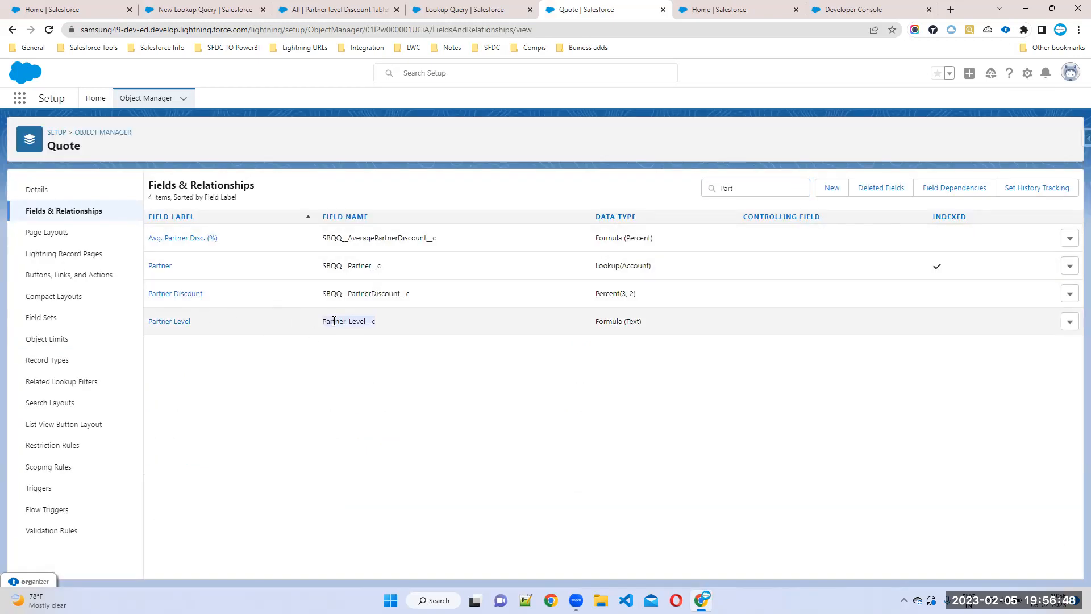
Step: Start adding picklist values to the Lookup Query object's Tested Field and enter Partner_Level__c in the value list
{"action": "left_click", "coordinate": [449, 16]}
{"action": "scroll", "coordinate": [414, 397], "scroll_direction": "down", "scroll_amount": 4}
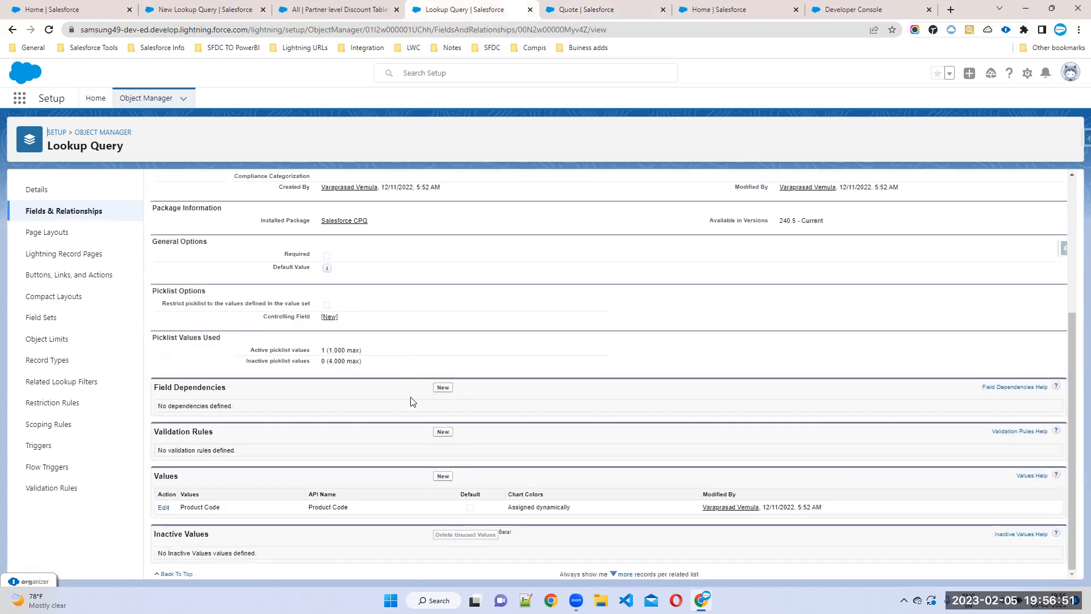
{"action": "left_click", "coordinate": [443, 476]}
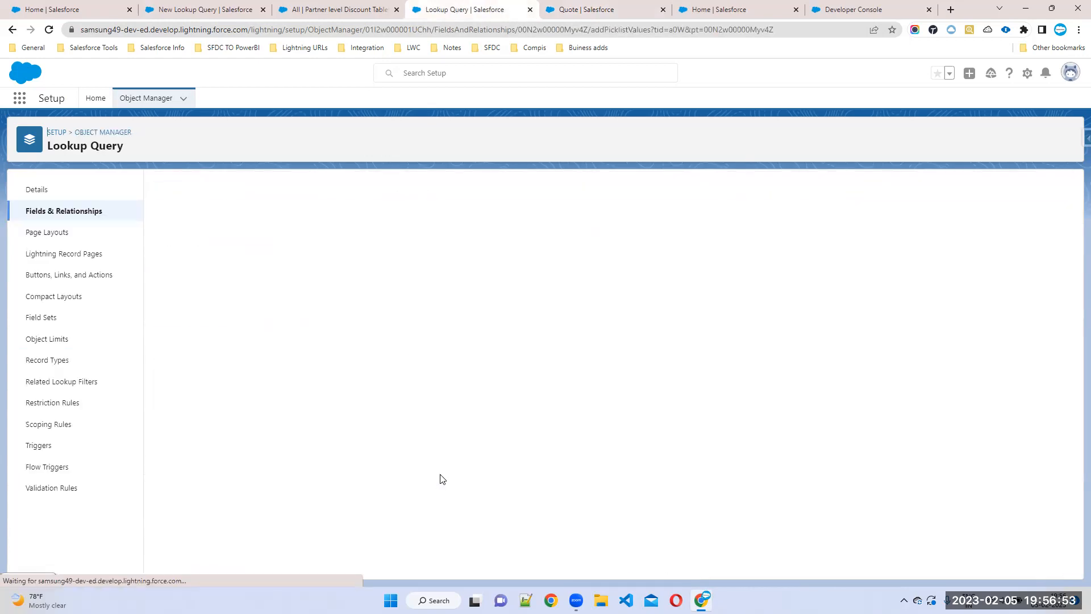
{"action": "key", "text": "ctrl+v"}
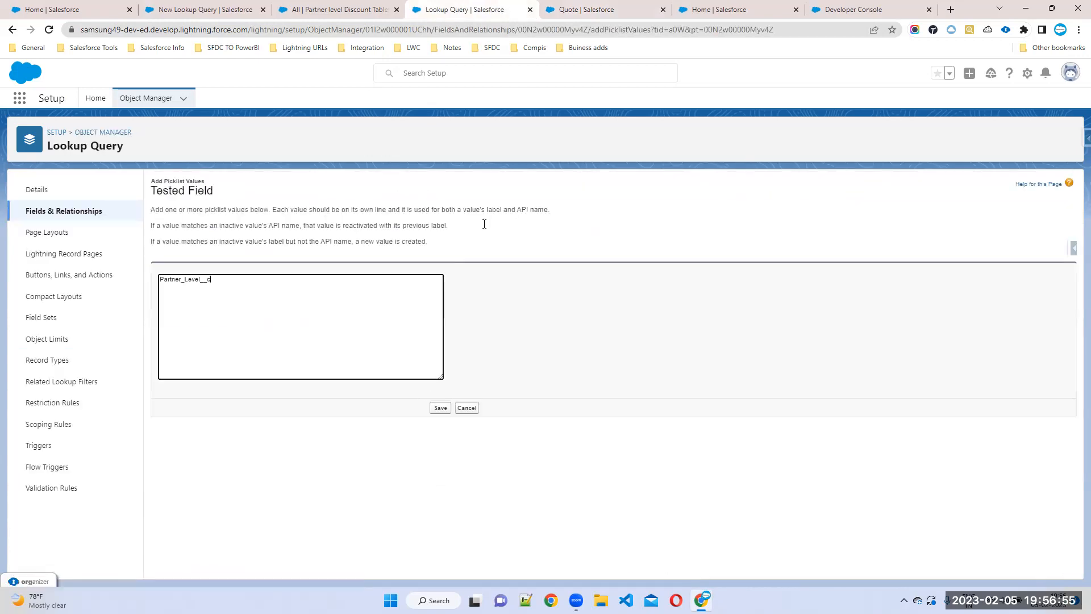
Step: In the Quote browser tab, find the Quote Line object in Object Manager and open its Fields & Relationships
{"action": "left_click", "coordinate": [575, 7]}
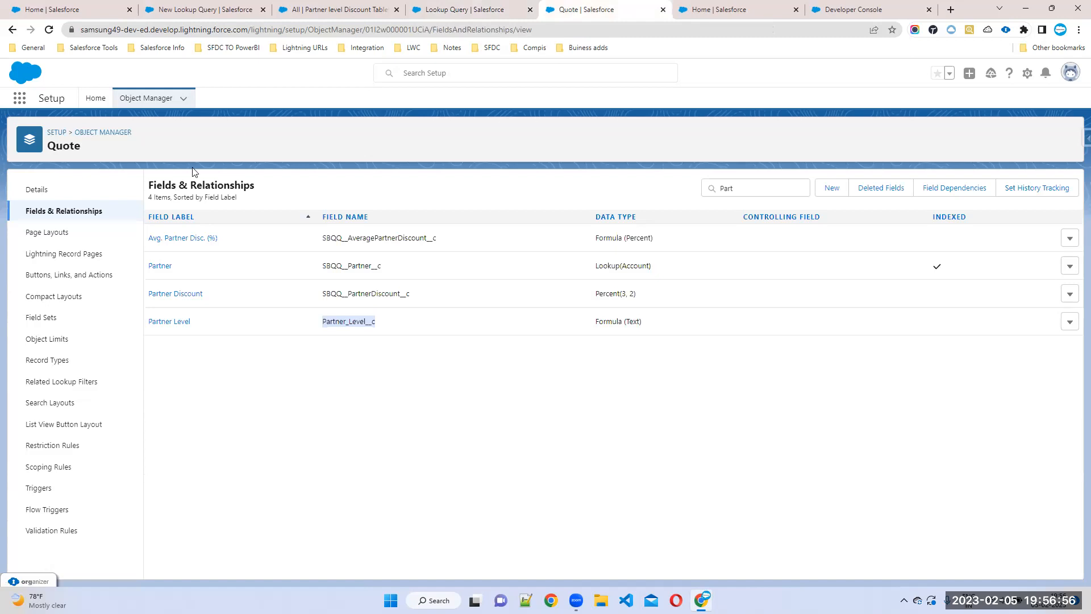
{"action": "left_click", "coordinate": [114, 133]}
{"action": "left_click", "coordinate": [886, 135]}
{"action": "type", "text": "Quote"}
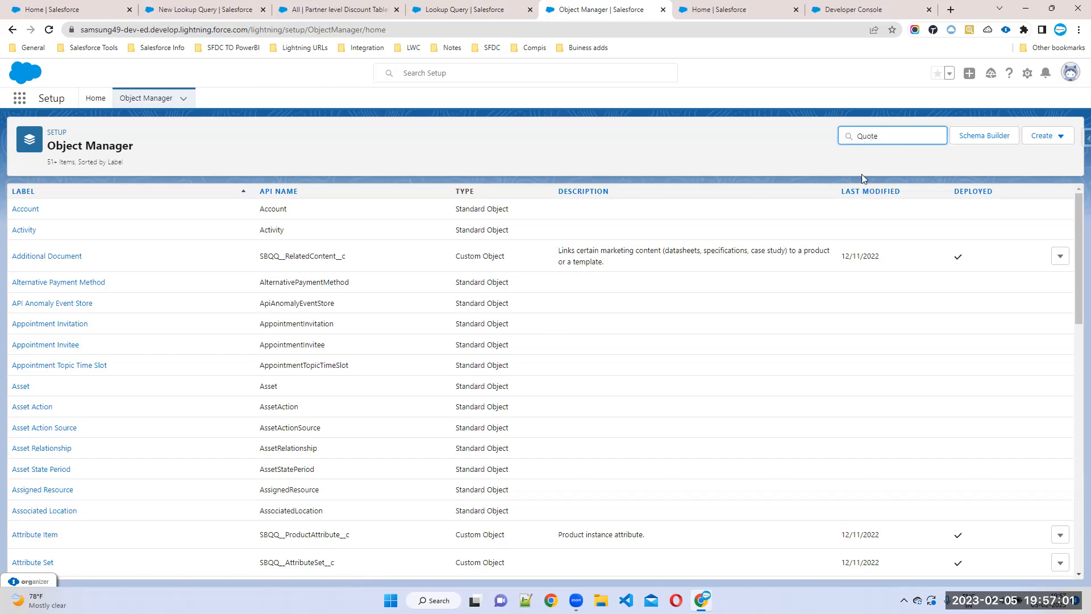
{"action": "left_click", "coordinate": [21, 288]}
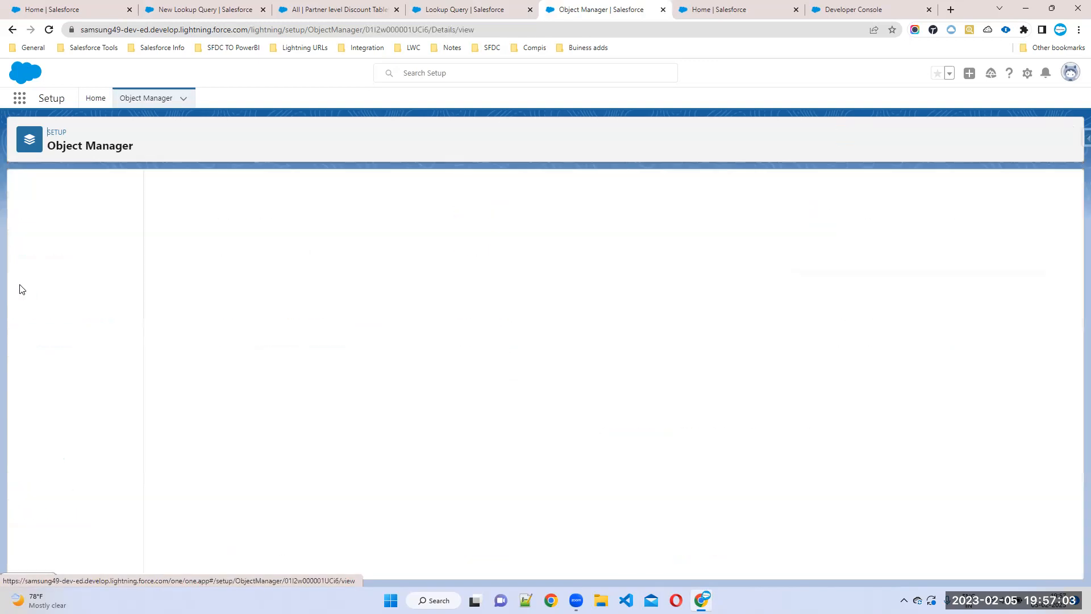
{"action": "left_click", "coordinate": [119, 219]}
Step: Filter the Quote Line fields by Fami and copy the Product Family field's name, SBQQ__ProductFamily__c
{"action": "left_click", "coordinate": [725, 190]}
{"action": "type", "text": "Fam"}
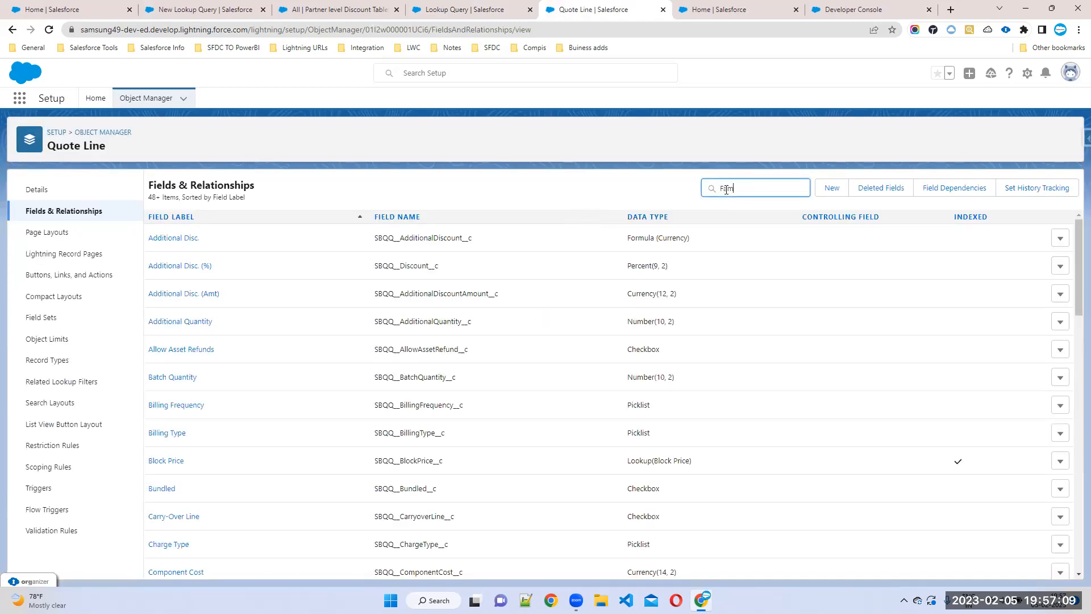
{"action": "type", "text": "i"}
{"action": "double_click", "coordinate": [363, 239]}
{"action": "key", "text": "ctrl+c"}
Step: Back in the Lookup Query tab, add SBQQ__ProductFamily__c on its own line below Partner_Level__c in the Tested Field value list
{"action": "left_click", "coordinate": [465, 10]}
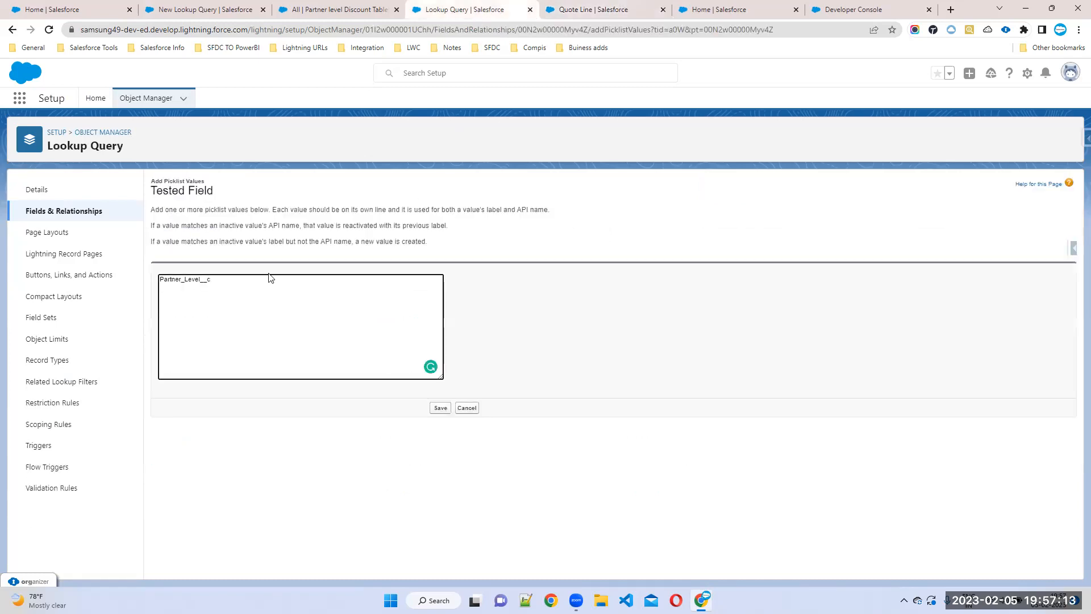
{"action": "key", "text": "ctrl+v"}
{"action": "left_click_drag", "start_coordinate": [214, 278], "coordinate": [141, 279]}
{"action": "key", "text": "ctrl+a"}
Step: Check the Partner Level and Product Family mappings in the Developer Console notes and save the new Tested Field picklist values
{"action": "left_click", "coordinate": [839, 6]}
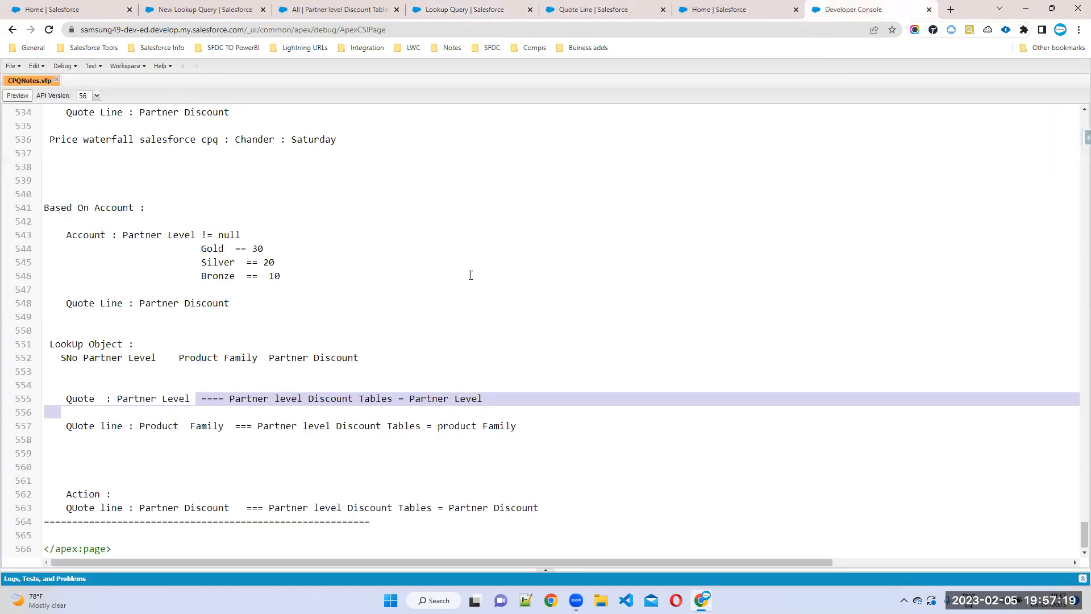
{"action": "left_click_drag", "start_coordinate": [116, 400], "coordinate": [189, 398]}
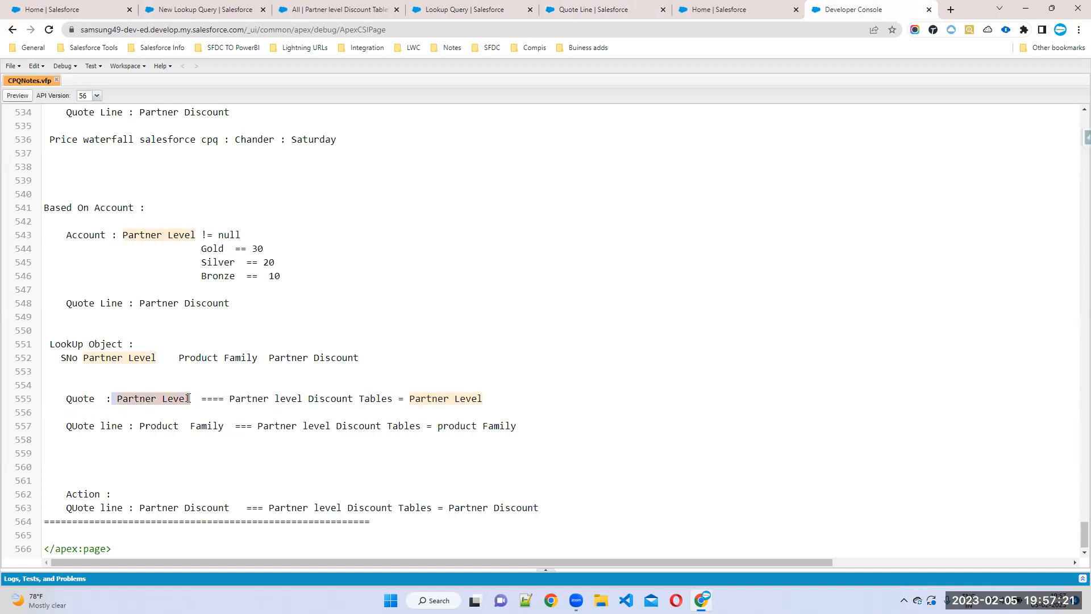
{"action": "left_click_drag", "start_coordinate": [129, 425], "coordinate": [209, 427]}
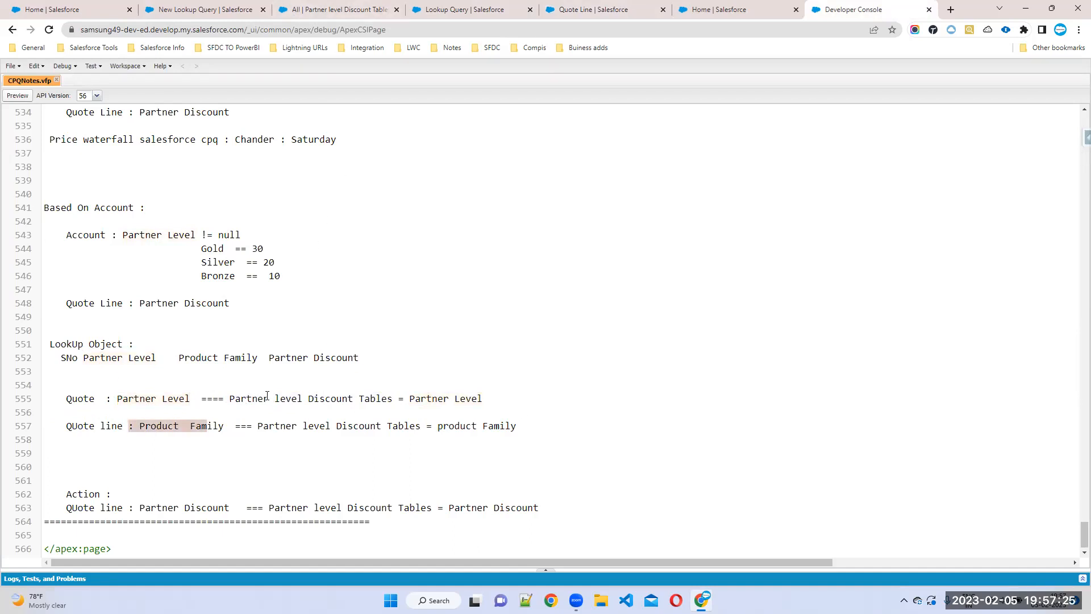
{"action": "left_click", "coordinate": [468, 9]}
{"action": "left_click", "coordinate": [440, 407]}
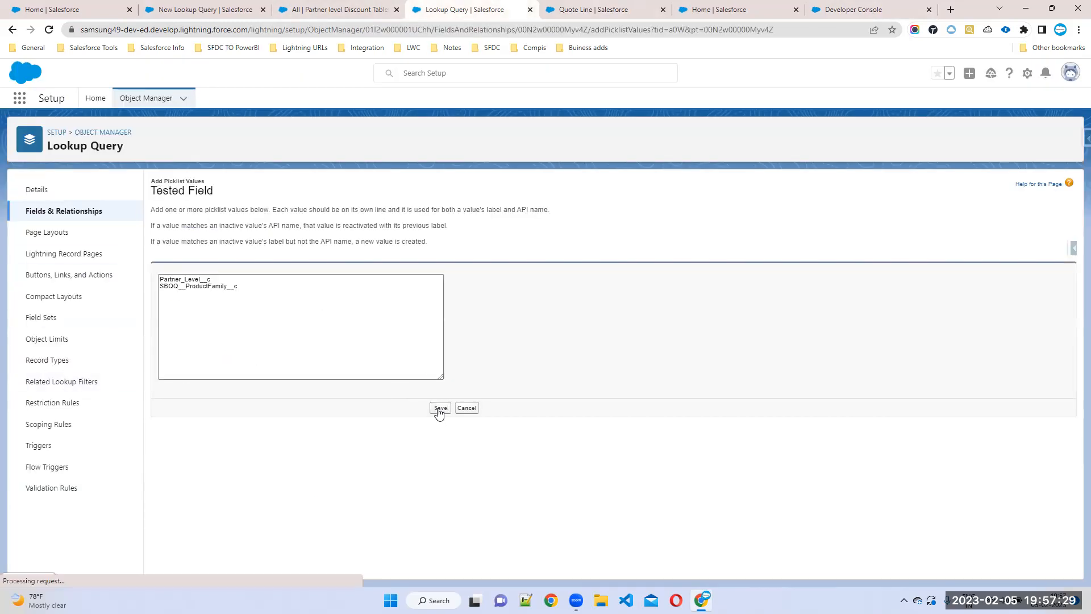
Step: Look at the Lookup Query object's field dependencies and check the Tested Field choices in the New Lookup Query form
{"action": "left_click", "coordinate": [94, 212]}
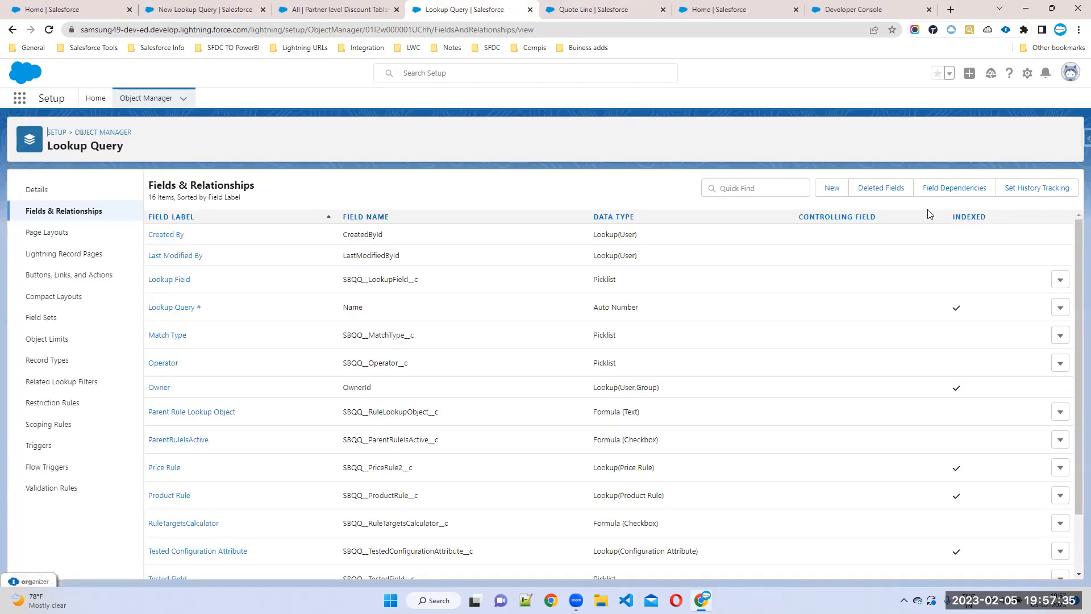
{"action": "left_click", "coordinate": [947, 195]}
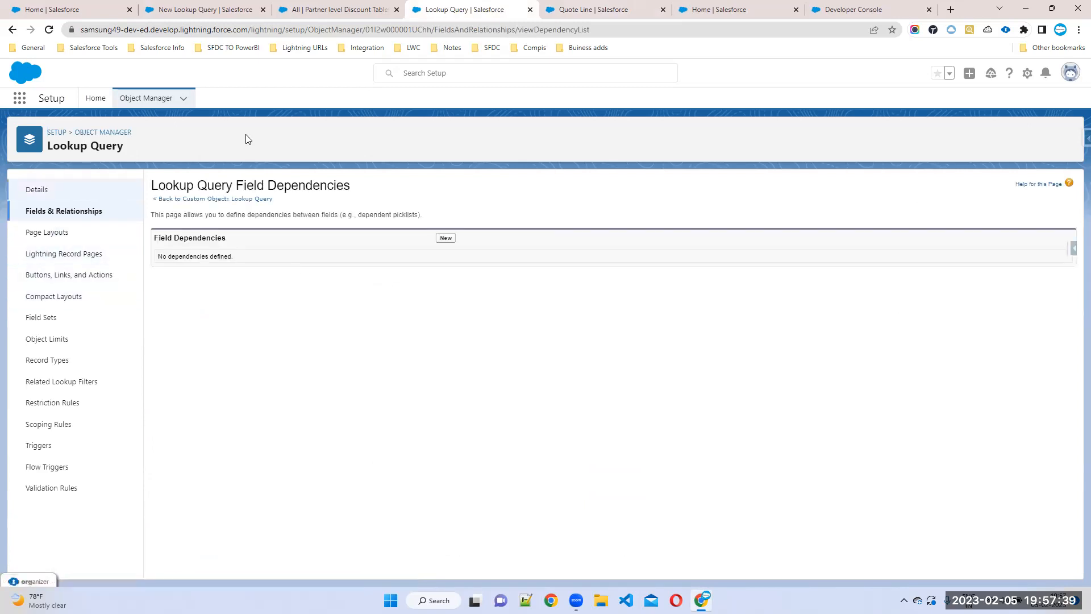
{"action": "left_click", "coordinate": [219, 10]}
{"action": "left_click", "coordinate": [357, 310]}
{"action": "left_click", "coordinate": [362, 331]}
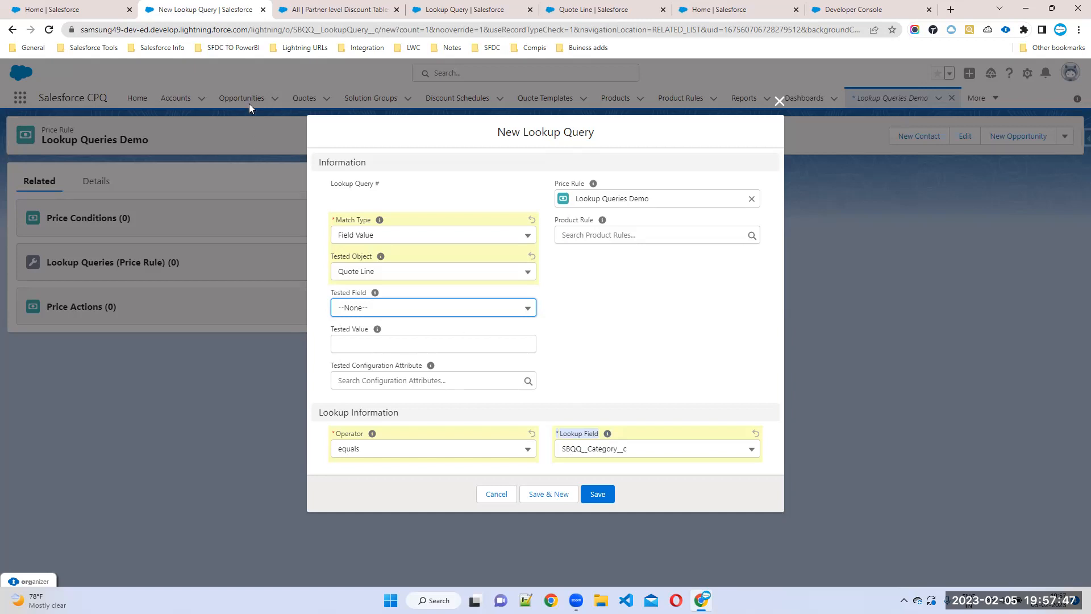
{"action": "left_click", "coordinate": [352, 10]}
{"action": "left_click", "coordinate": [432, 8]}
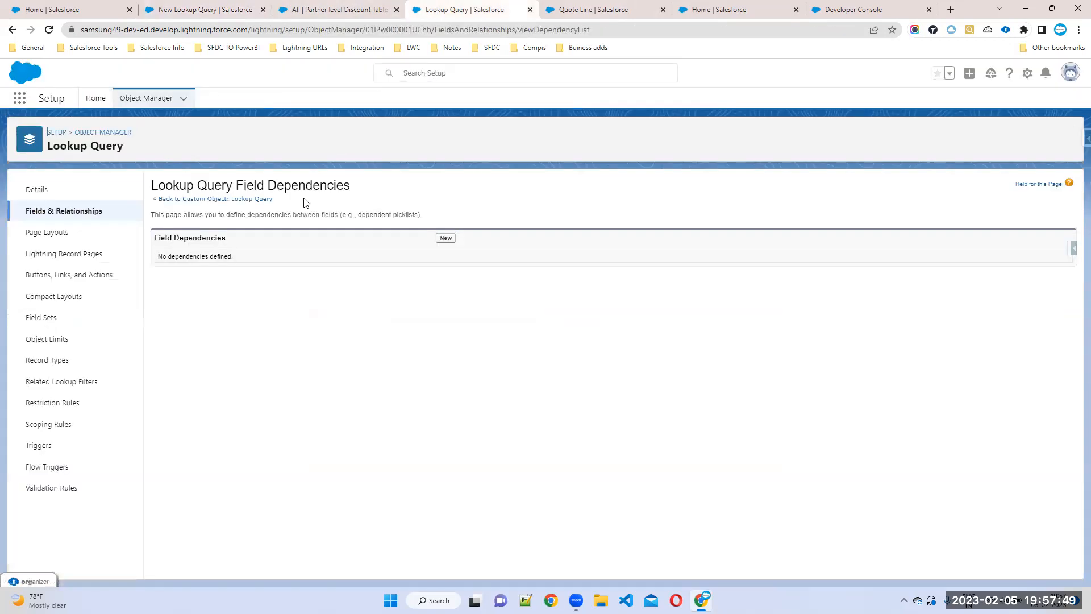
Step: Filter the Lookup Query object's fields by look and open the Lookup Field definition
{"action": "left_click", "coordinate": [64, 211]}
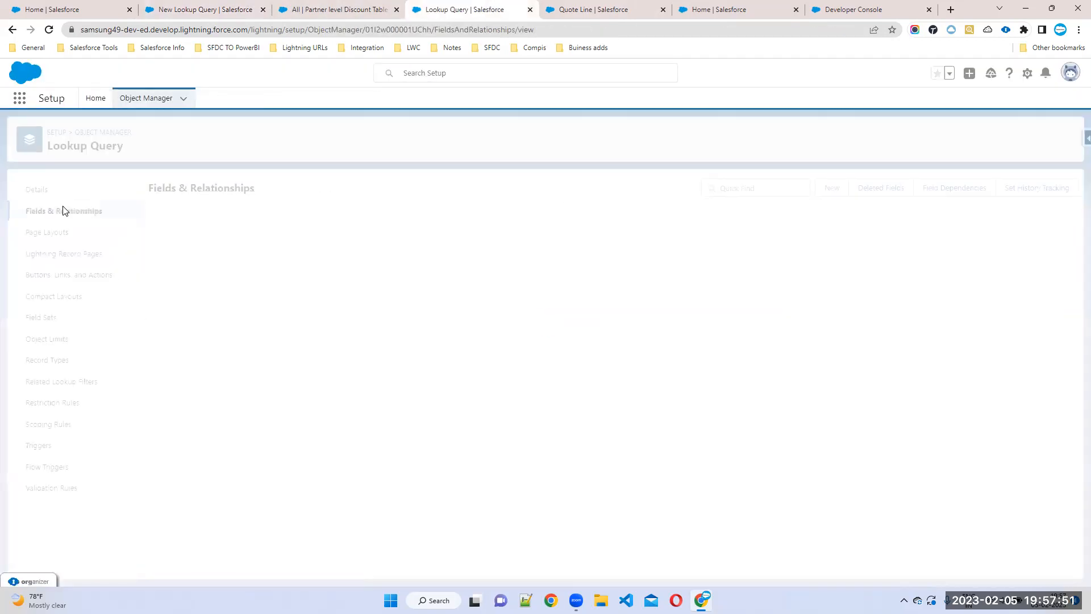
{"action": "left_click", "coordinate": [753, 189]}
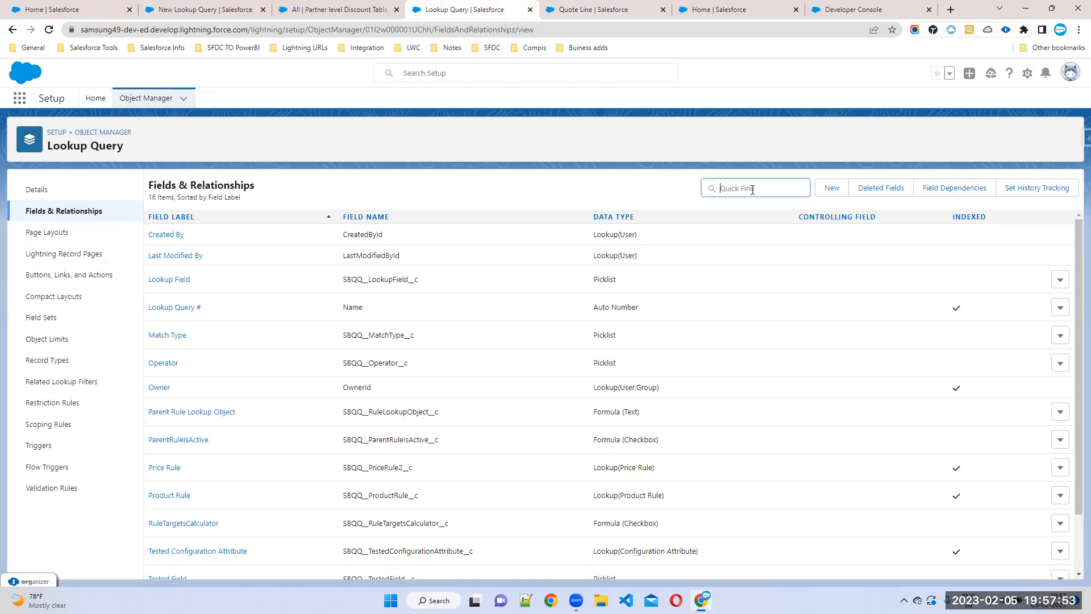
{"action": "type", "text": "look"}
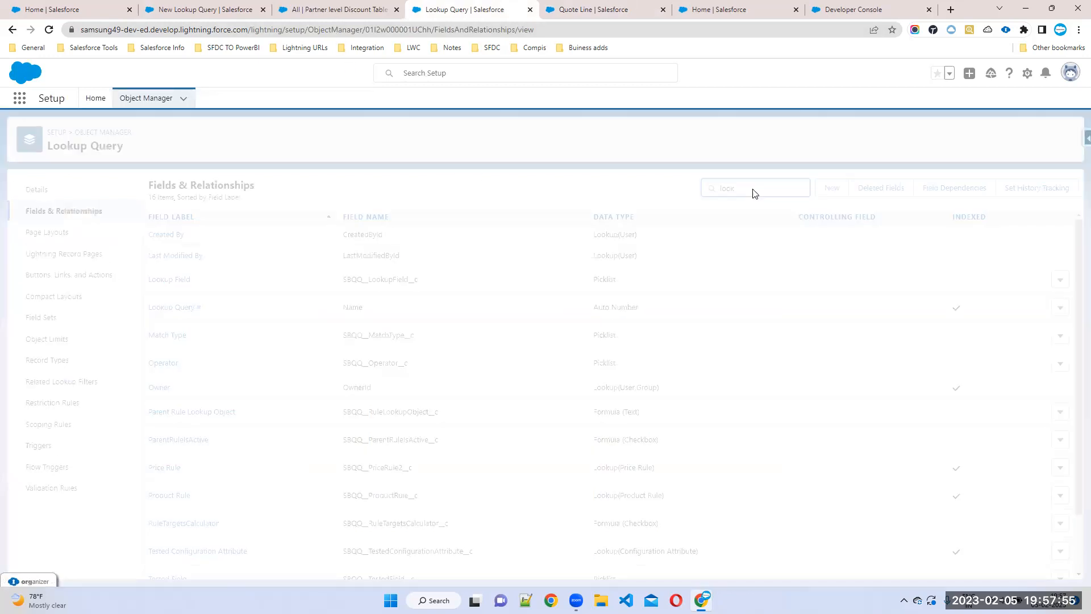
{"action": "left_click", "coordinate": [174, 240]}
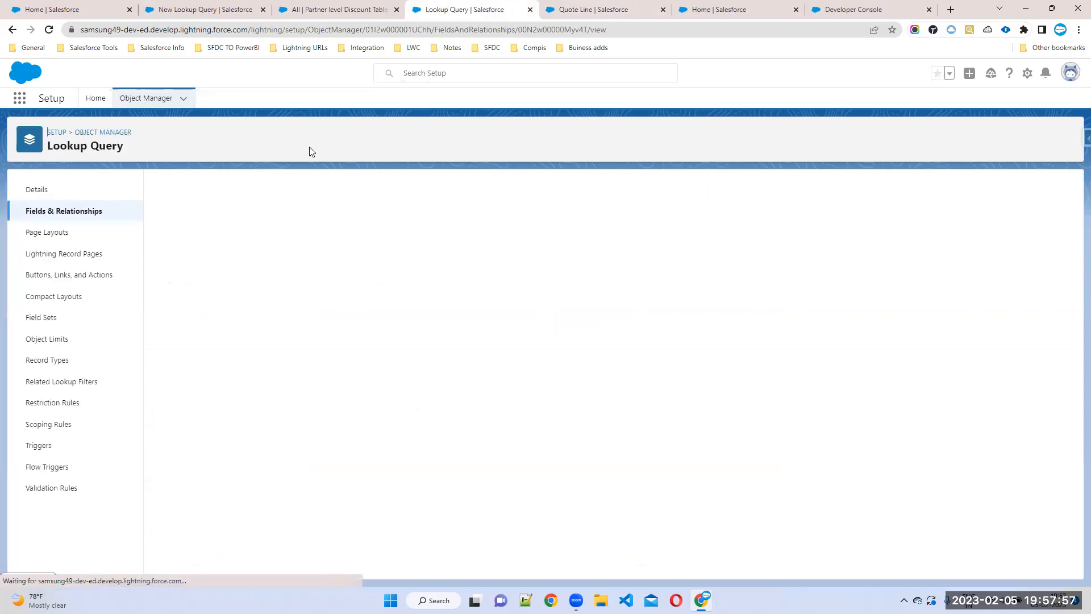
Step: In the Quote Line browser tab, find the Partner level Discount Table object in Object Manager and open its Fields & Relationships
{"action": "left_click", "coordinate": [586, 8]}
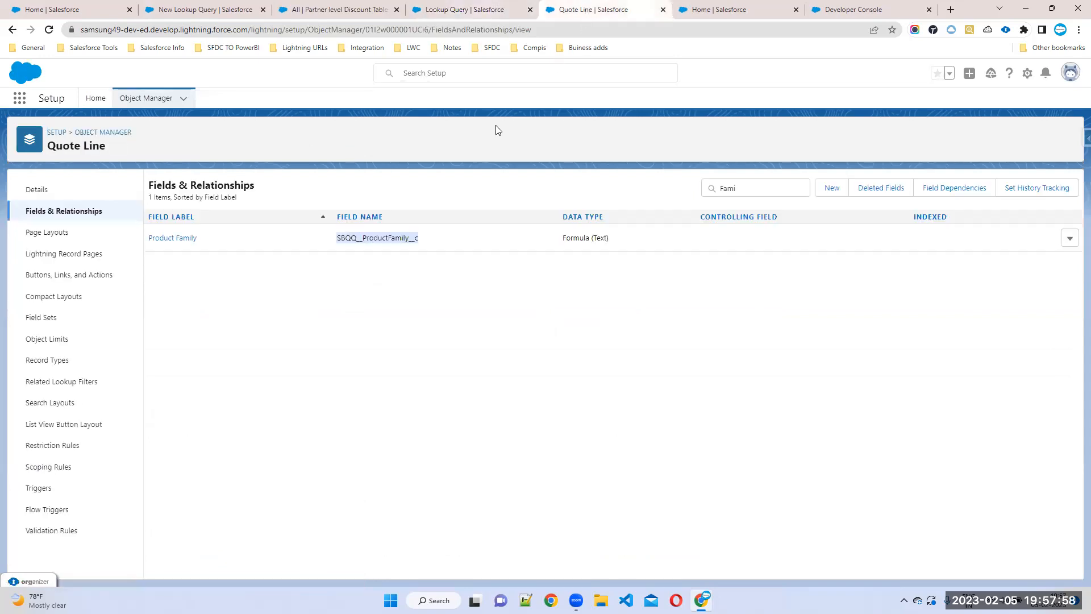
{"action": "left_click", "coordinate": [96, 133]}
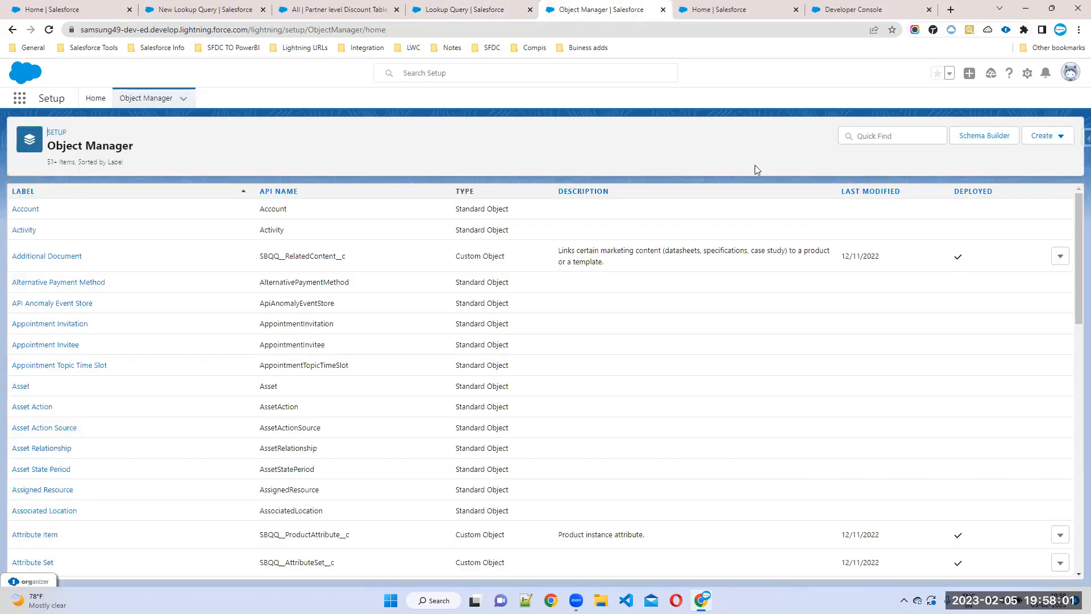
{"action": "left_click", "coordinate": [883, 139]}
{"action": "type", "text": "Tabl"}
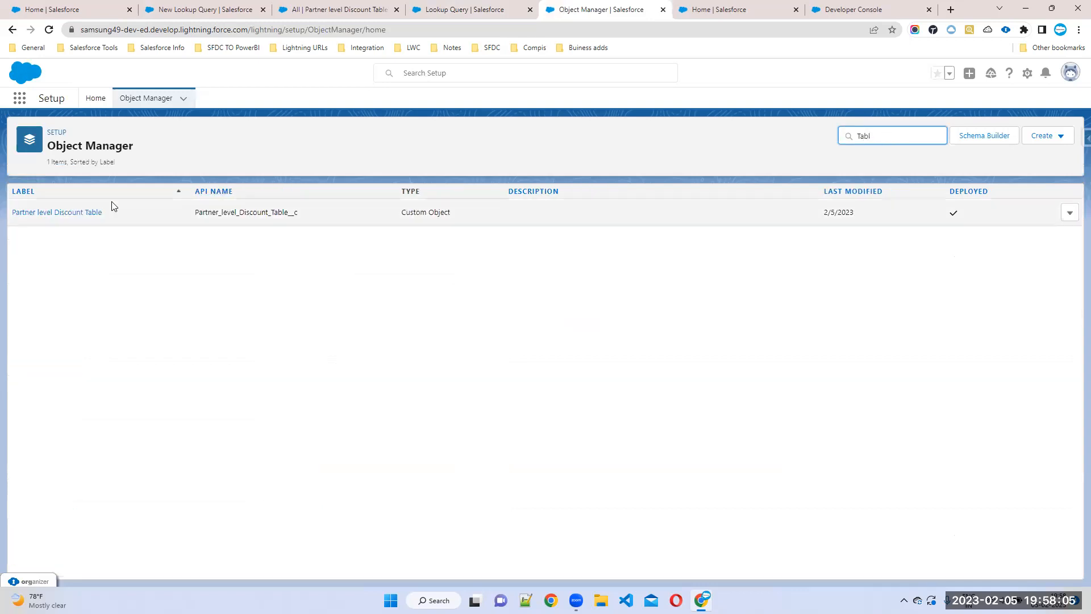
{"action": "left_click", "coordinate": [90, 212]}
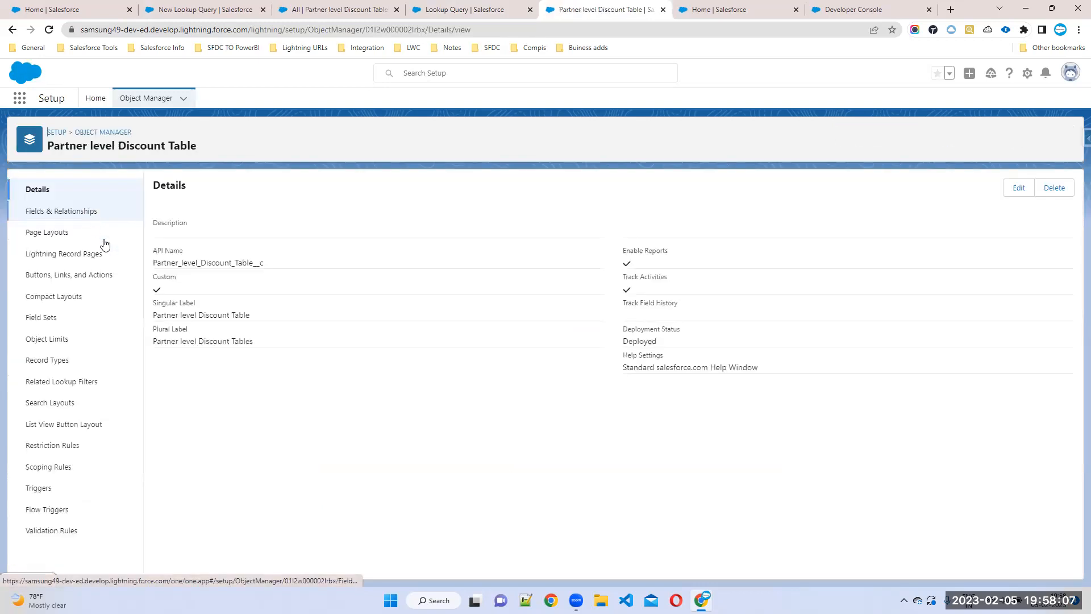
{"action": "left_click", "coordinate": [88, 214]}
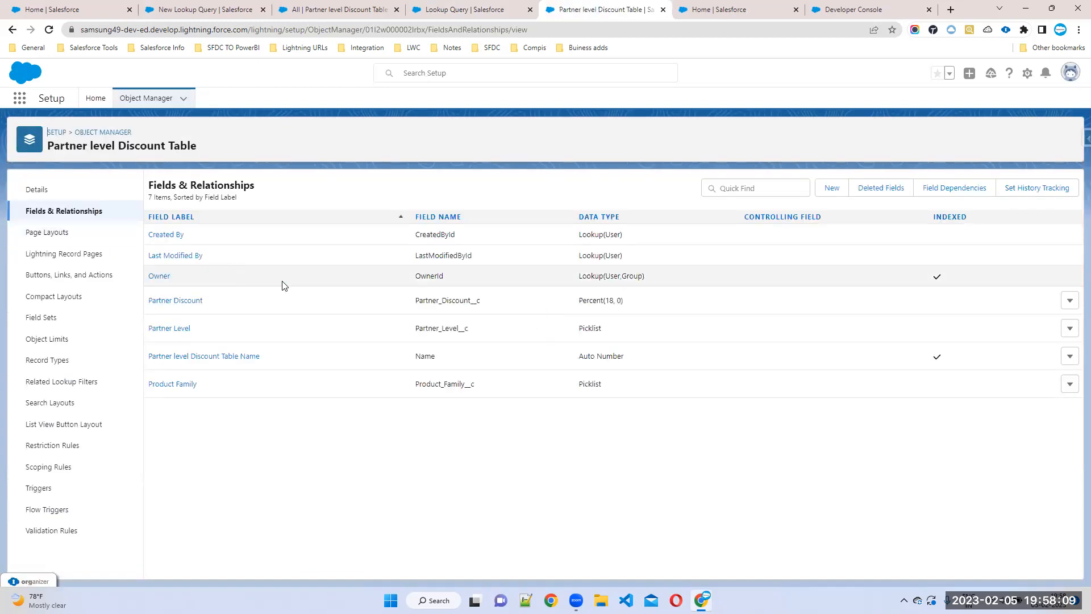
Step: Copy the discount table's Partner_Level__c field name and enter it as a new picklist value for the Lookup Query's Lookup Field
{"action": "double_click", "coordinate": [441, 328]}
{"action": "key", "text": "ctrl+c"}
{"action": "left_click", "coordinate": [460, 7]}
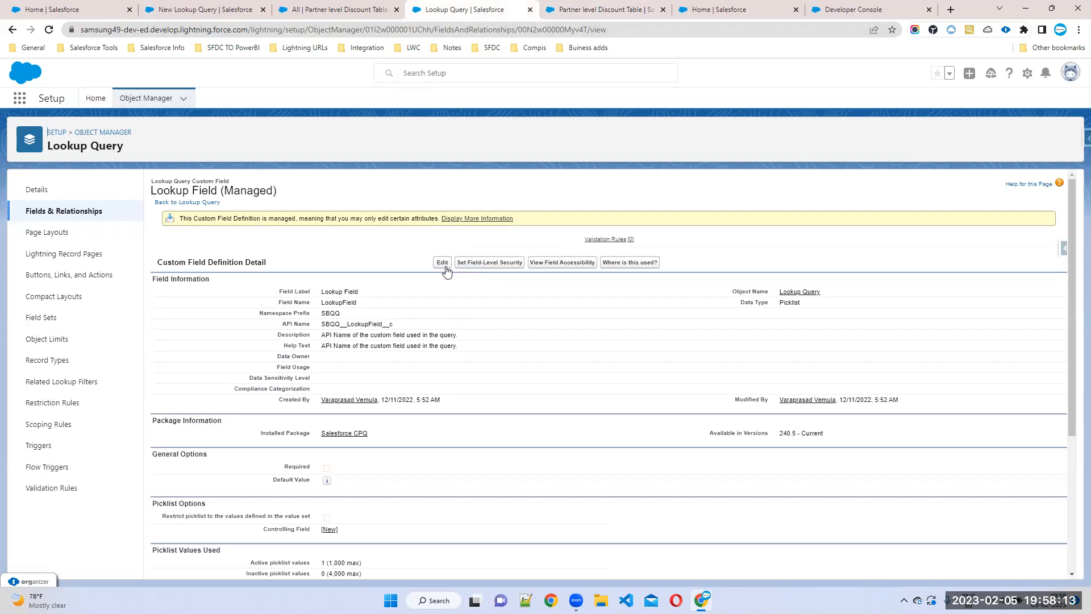
{"action": "scroll", "coordinate": [425, 430], "scroll_direction": "down", "scroll_amount": 3}
{"action": "left_click", "coordinate": [442, 477]}
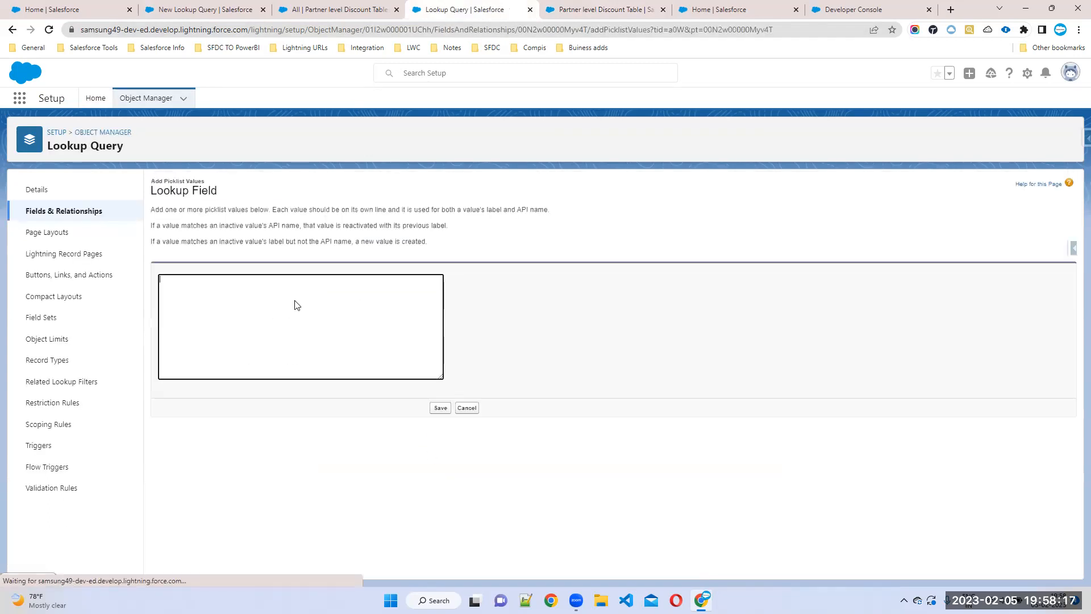
{"action": "key", "text": "ctrl+v"}
Step: Copy the discount table's Product_Family__c field name, add it as a second Lookup Field value and save the picklist values
{"action": "left_click", "coordinate": [624, 8]}
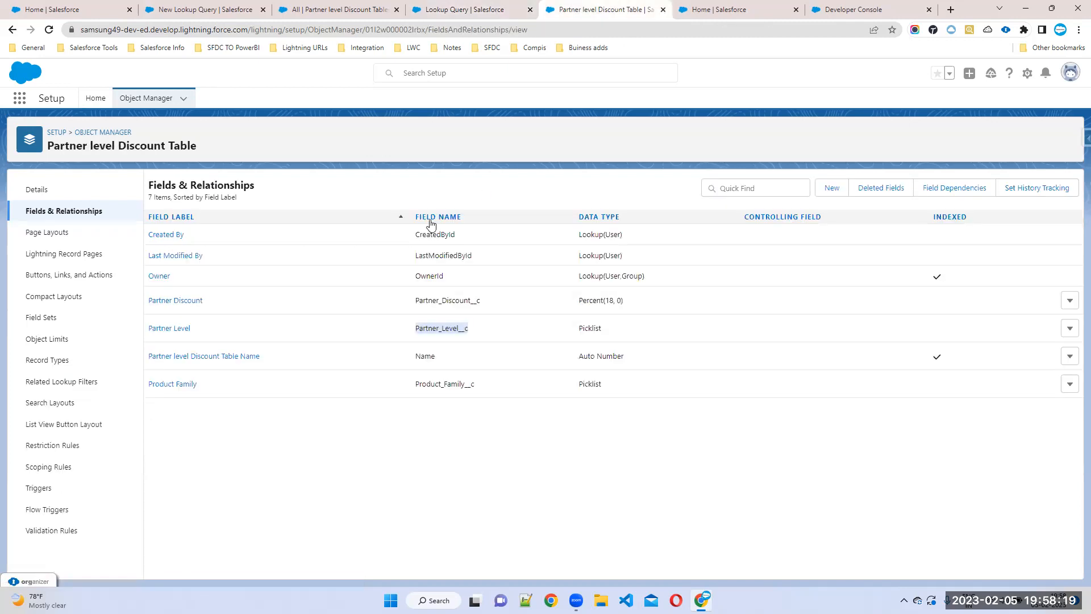
{"action": "double_click", "coordinate": [448, 383]}
{"action": "key", "text": "ctrl+c"}
{"action": "left_click", "coordinate": [458, 8]}
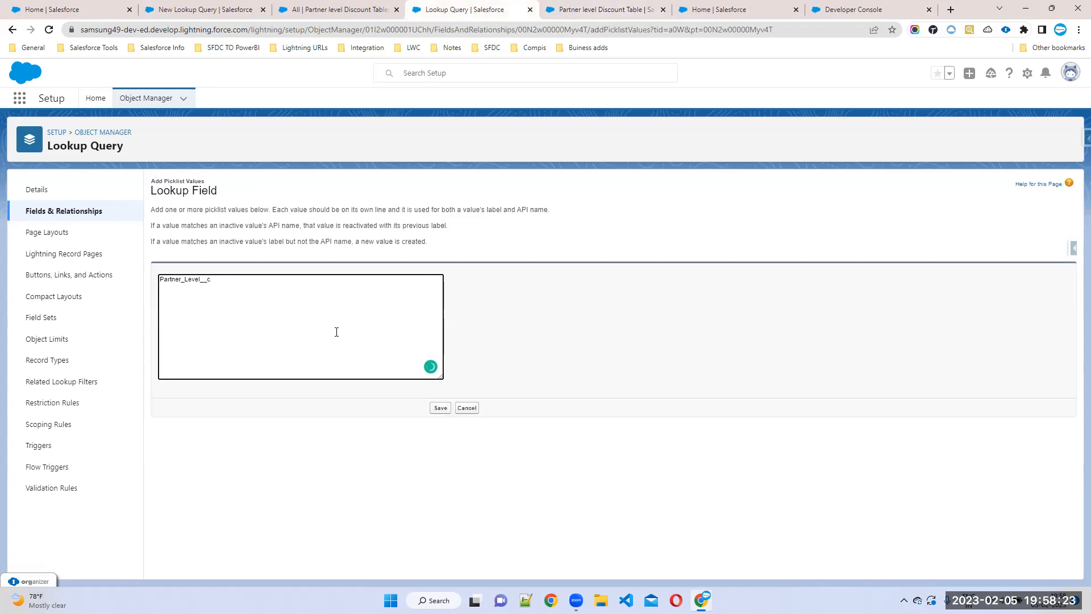
{"action": "key", "text": "ctrl+v"}
{"action": "left_click", "coordinate": [438, 408]}
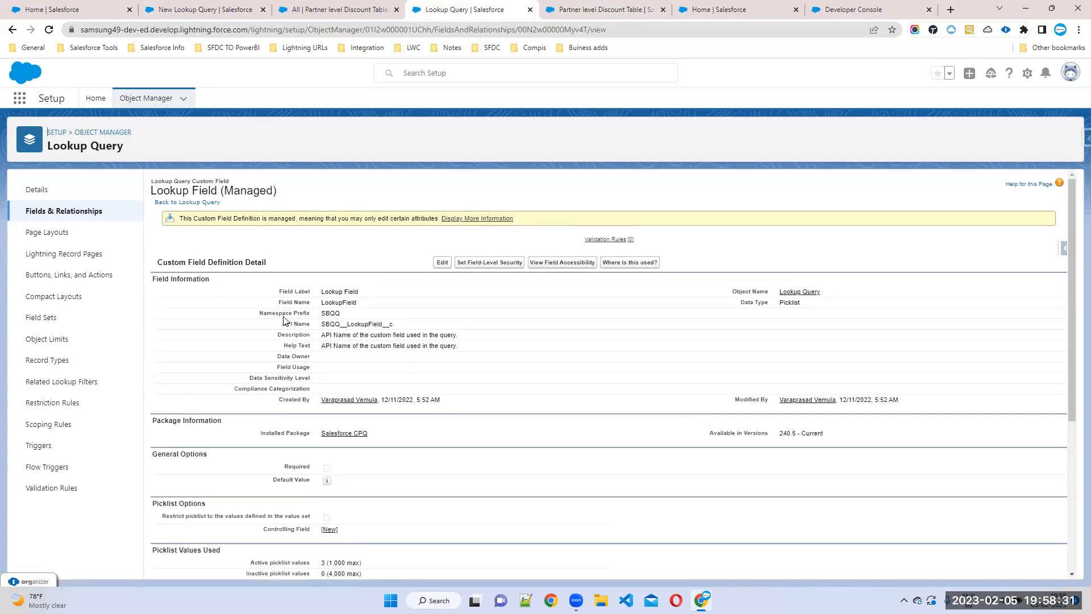
Step: Return to the New Lookup Query form and reload the page, discarding its unsaved entries
{"action": "left_click", "coordinate": [341, 10]}
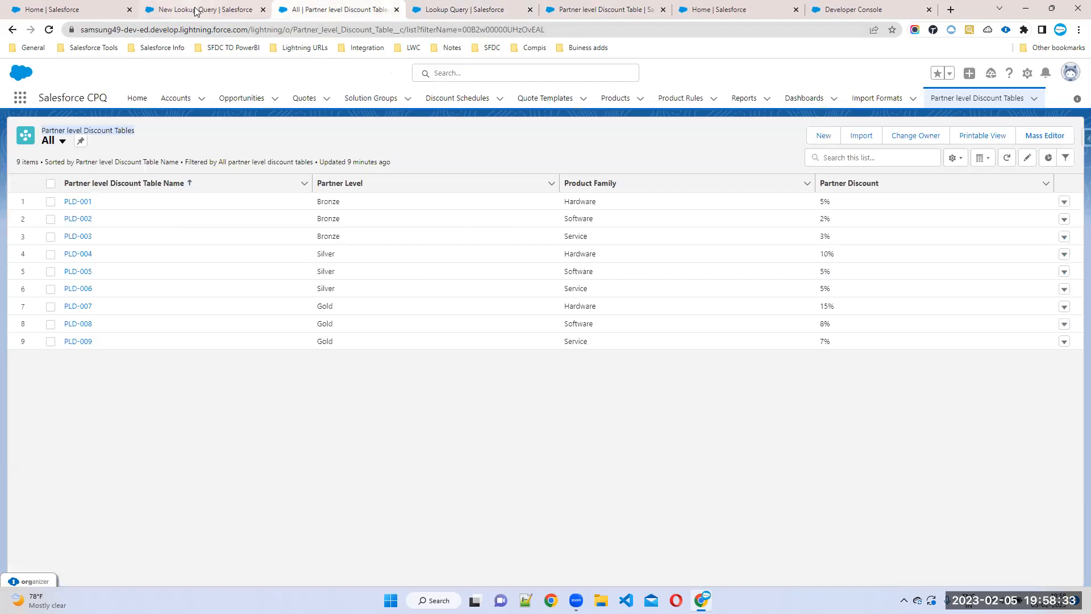
{"action": "left_click", "coordinate": [196, 10]}
{"action": "left_click", "coordinate": [50, 30]}
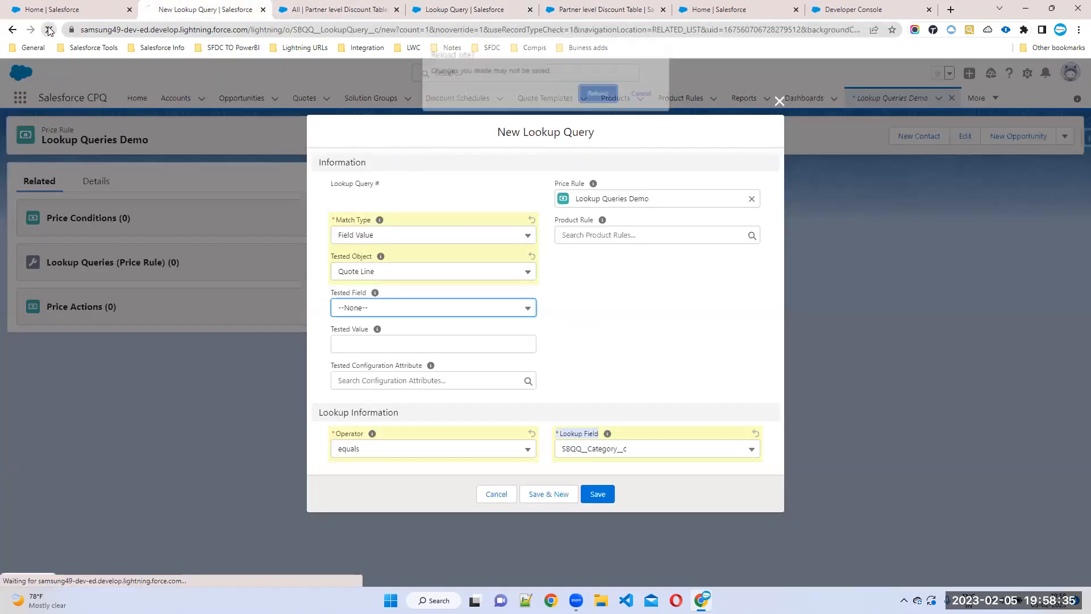
{"action": "left_click", "coordinate": [598, 94]}
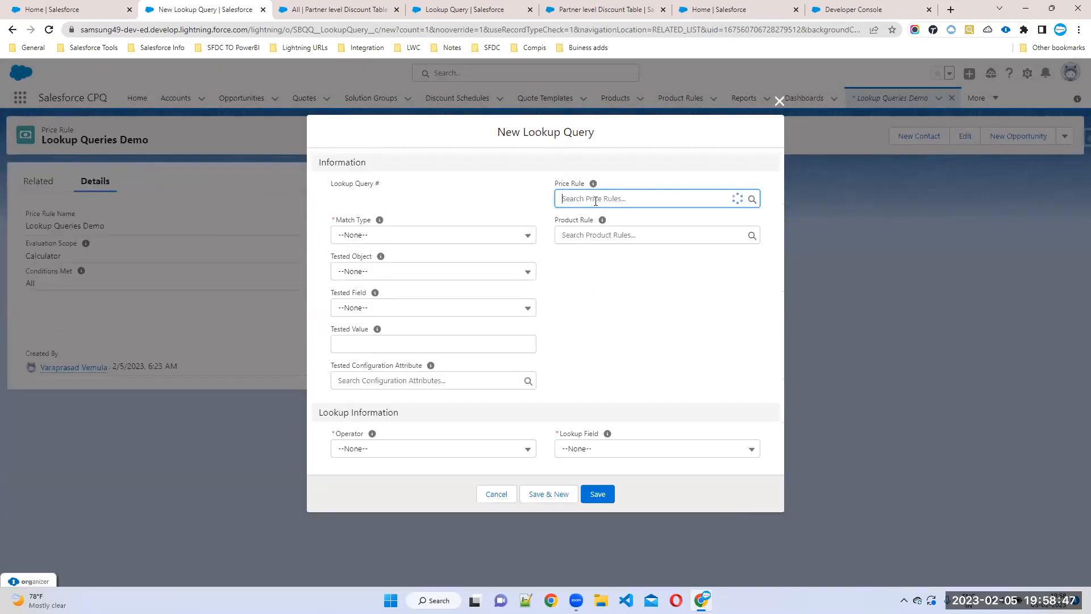
Step: Assign the lookup query to the Lookup Queries Demo price rule with match type Field Value, tested object Quote and tested field Partner_Level__c
{"action": "left_click", "coordinate": [595, 232]}
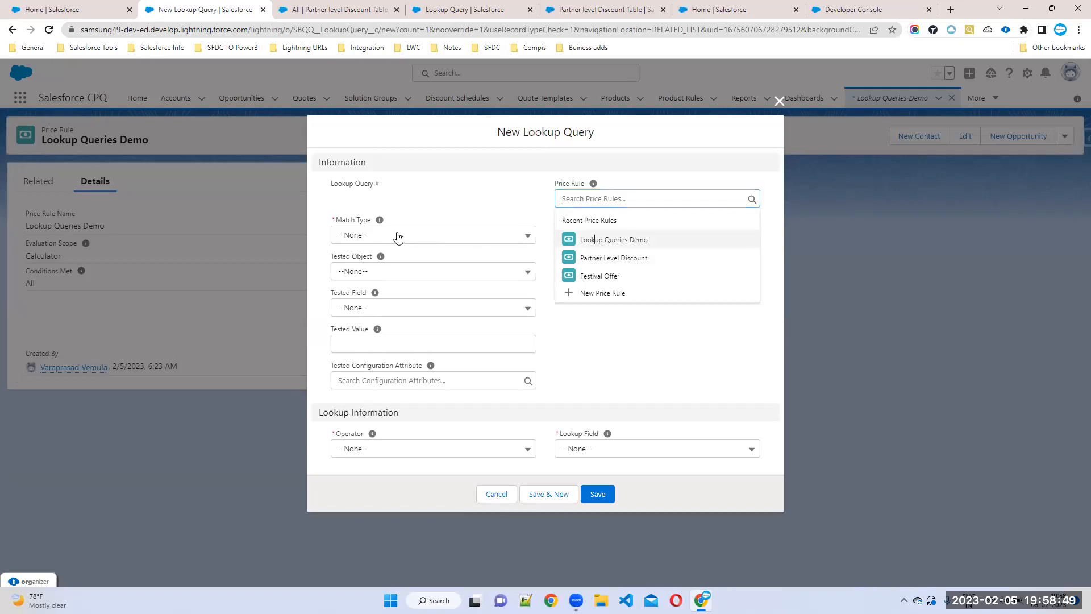
{"action": "left_click", "coordinate": [397, 238]}
{"action": "left_click", "coordinate": [375, 278]}
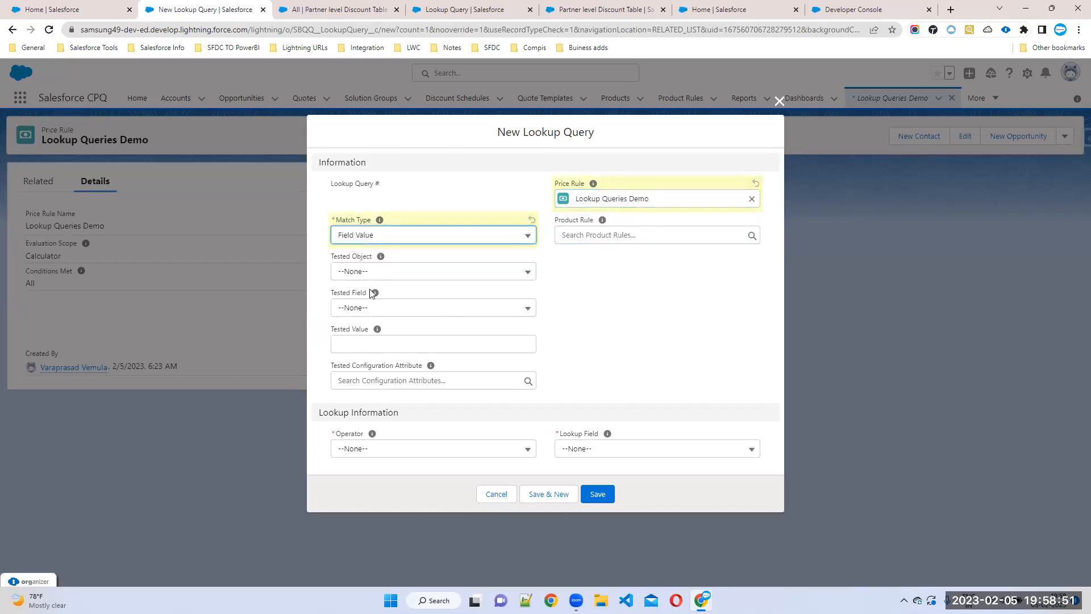
{"action": "left_click", "coordinate": [361, 275]}
{"action": "left_click", "coordinate": [365, 313]}
{"action": "left_click", "coordinate": [366, 310]}
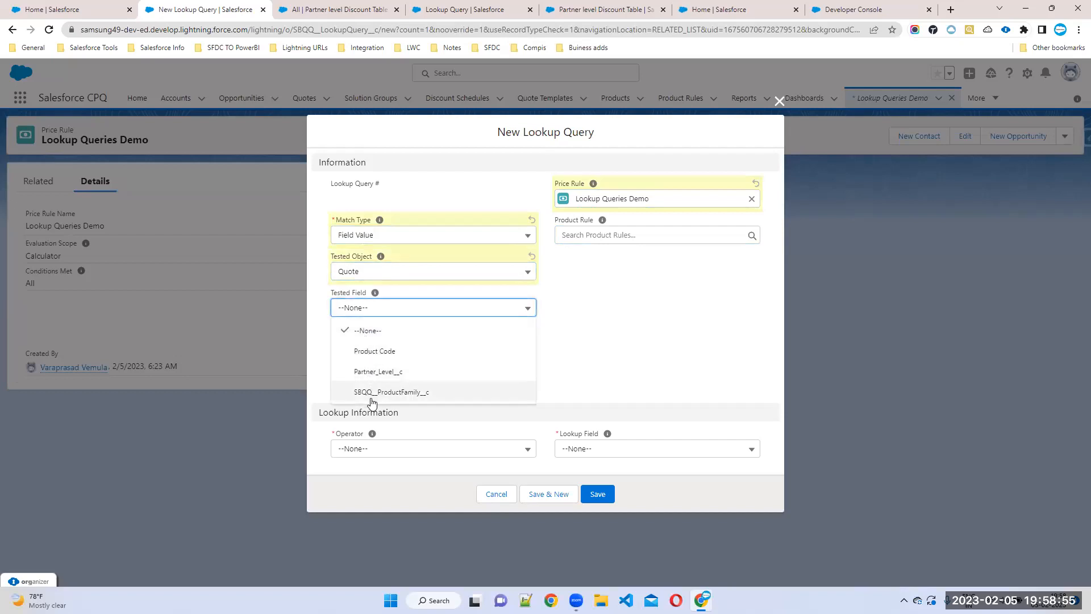
{"action": "left_click", "coordinate": [372, 375]}
Step: Set the lookup query's operator to equals and lookup field to Partner_Level__c, saving it and starting another
{"action": "left_click", "coordinate": [385, 449]}
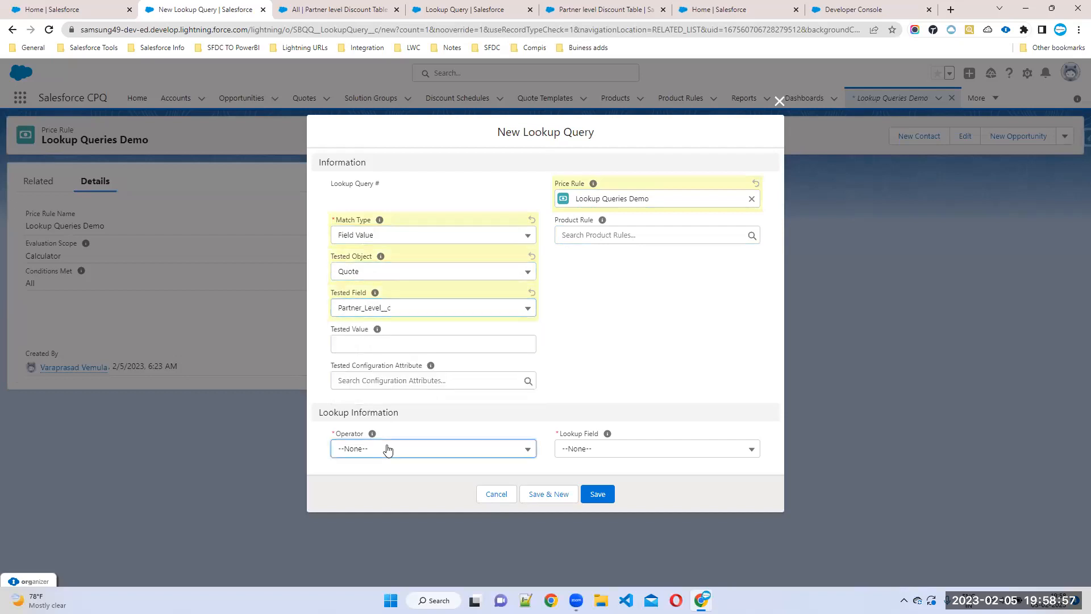
{"action": "left_click", "coordinate": [378, 324]}
{"action": "left_click", "coordinate": [584, 448]}
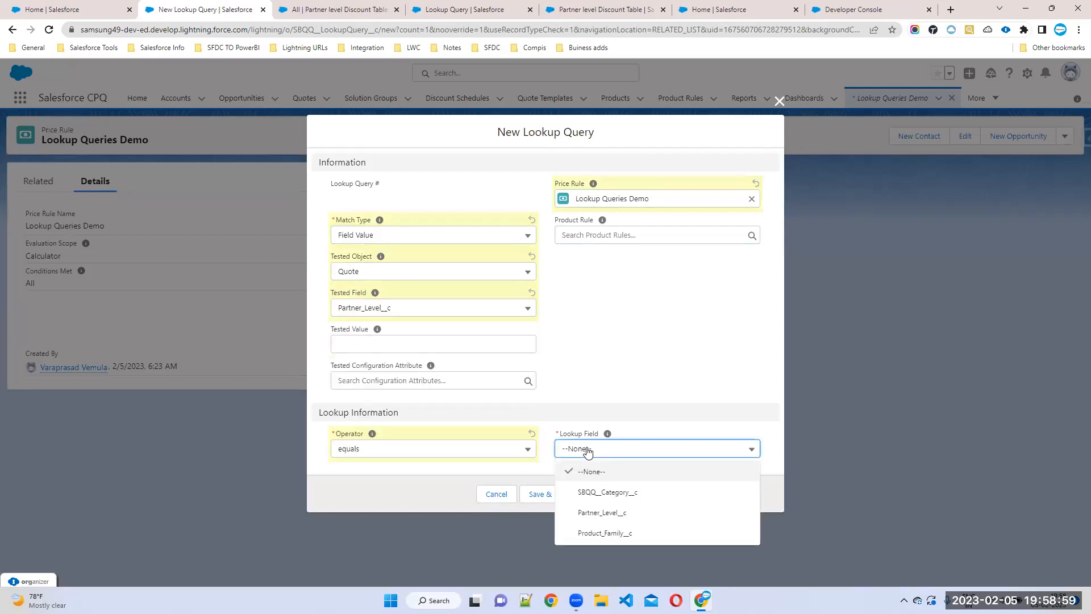
{"action": "left_click", "coordinate": [594, 513]}
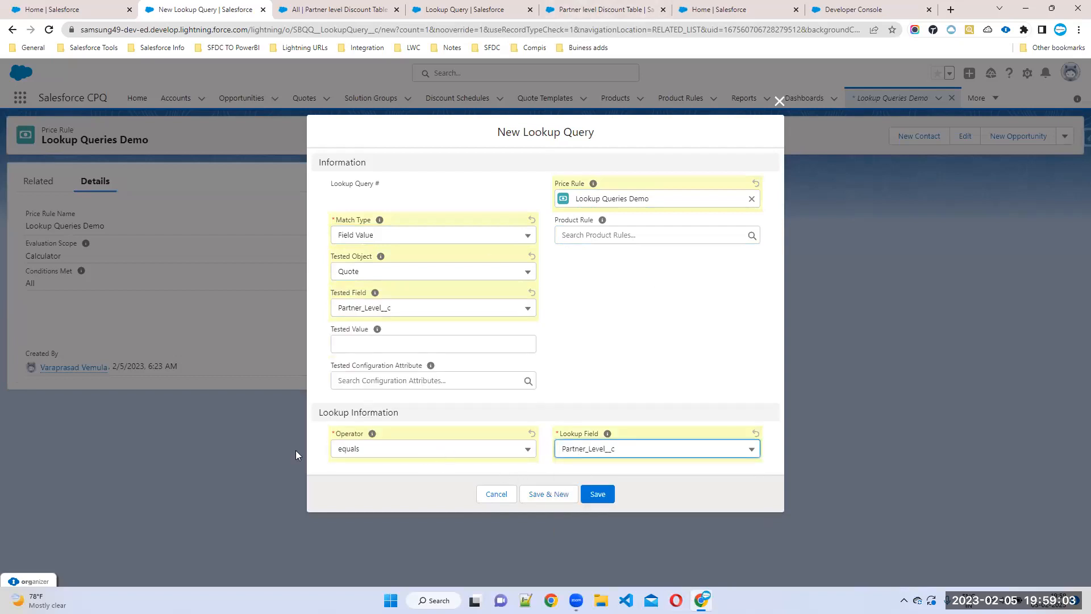
{"action": "left_click", "coordinate": [537, 491]}
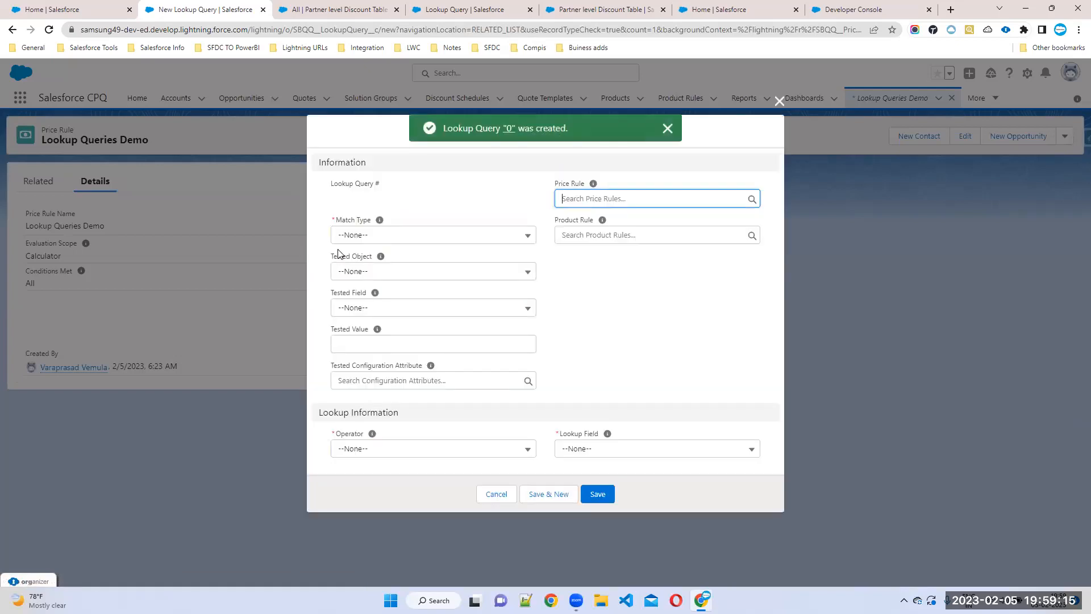
Step: Set the second lookup query's match type to Field Value, tested object to Quote Line and tested field to SBQQ__ProductFamily__c
{"action": "left_click", "coordinate": [383, 236]}
{"action": "left_click", "coordinate": [377, 277]}
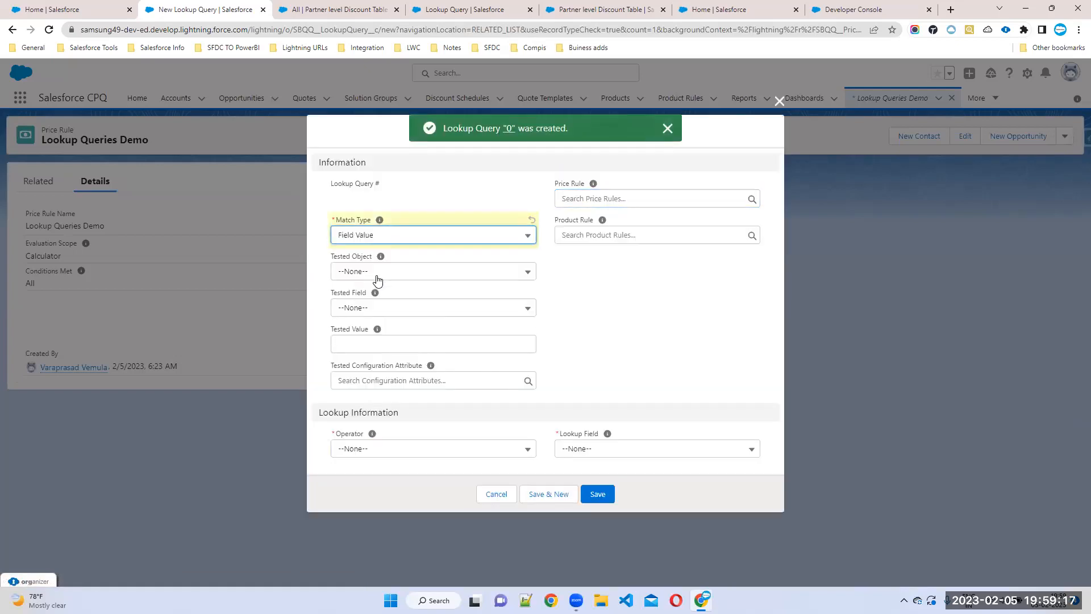
{"action": "left_click", "coordinate": [372, 273]}
{"action": "left_click", "coordinate": [370, 334]}
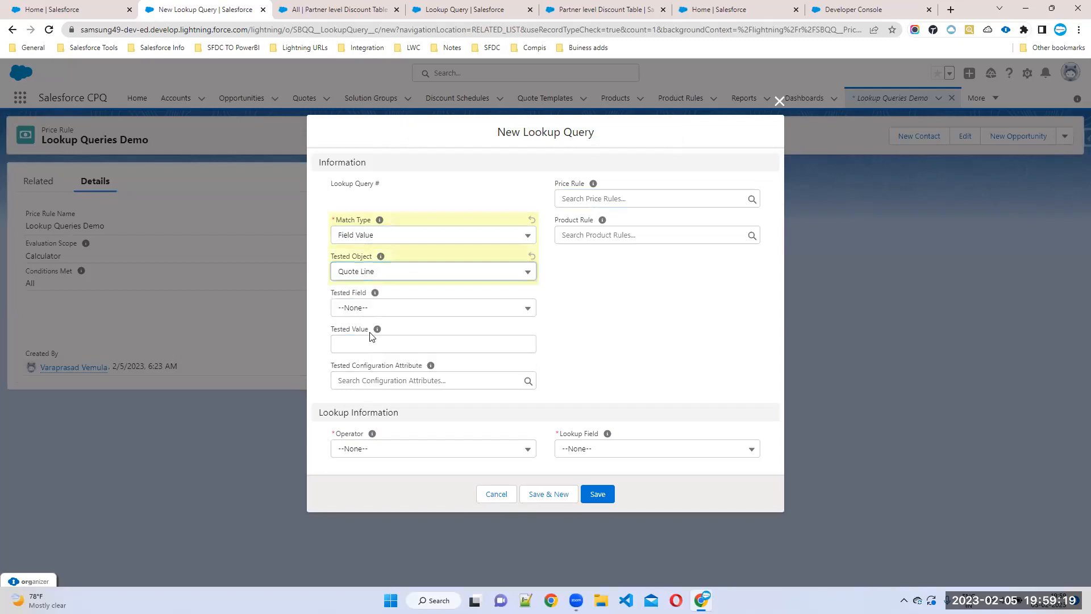
{"action": "left_click", "coordinate": [361, 308]}
{"action": "left_click", "coordinate": [384, 398]}
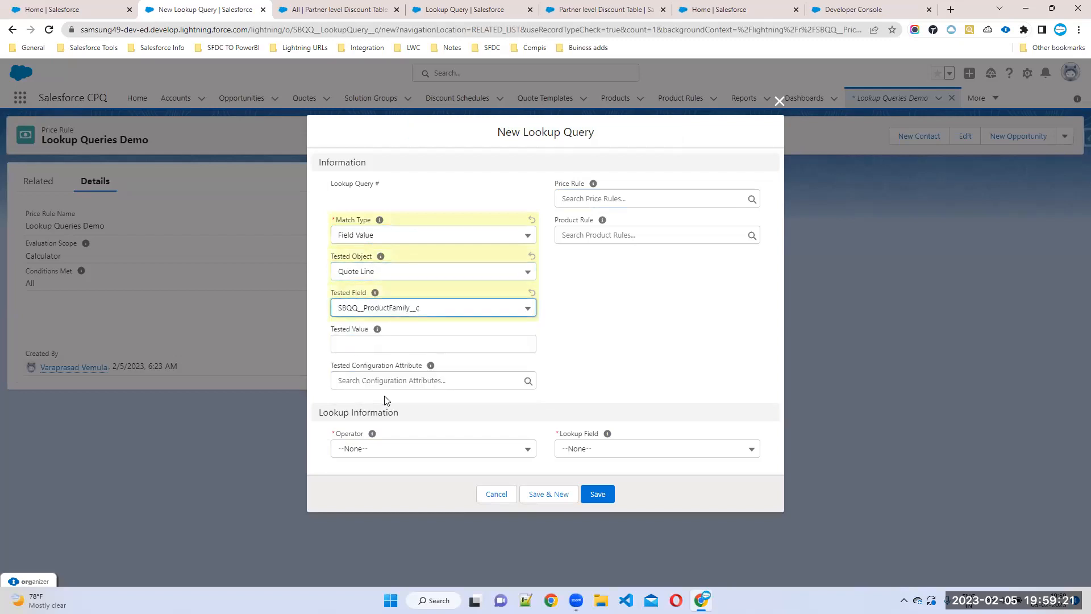
Step: Set the second query's operator to equals and lookup field to Product_Family__c, and save it
{"action": "left_click", "coordinate": [386, 448]}
{"action": "left_click", "coordinate": [368, 327]}
{"action": "left_click", "coordinate": [597, 451]}
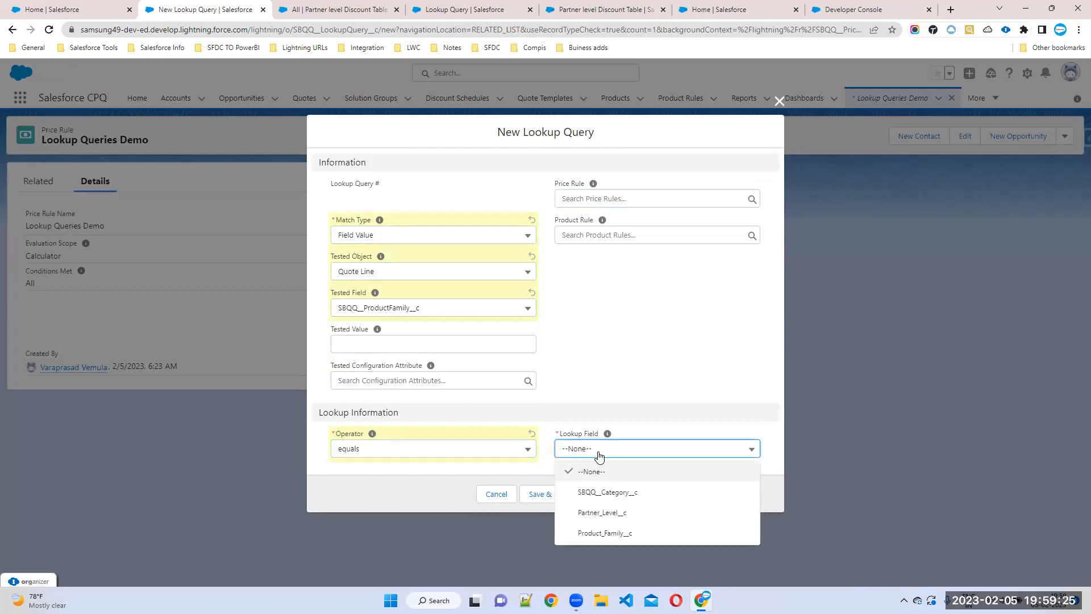
{"action": "left_click", "coordinate": [616, 540]}
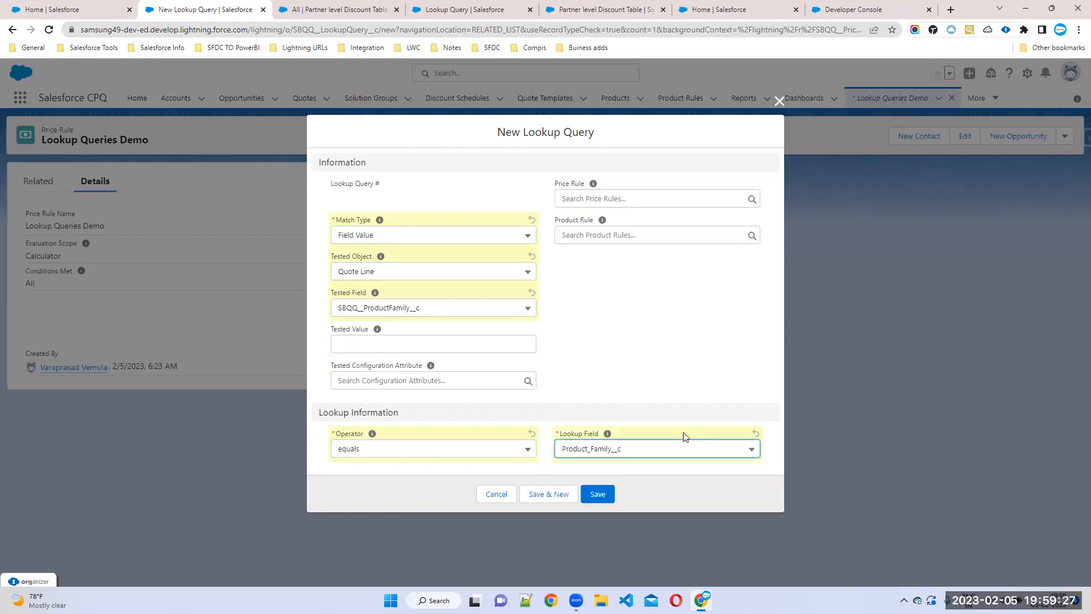
{"action": "left_click", "coordinate": [602, 495]}
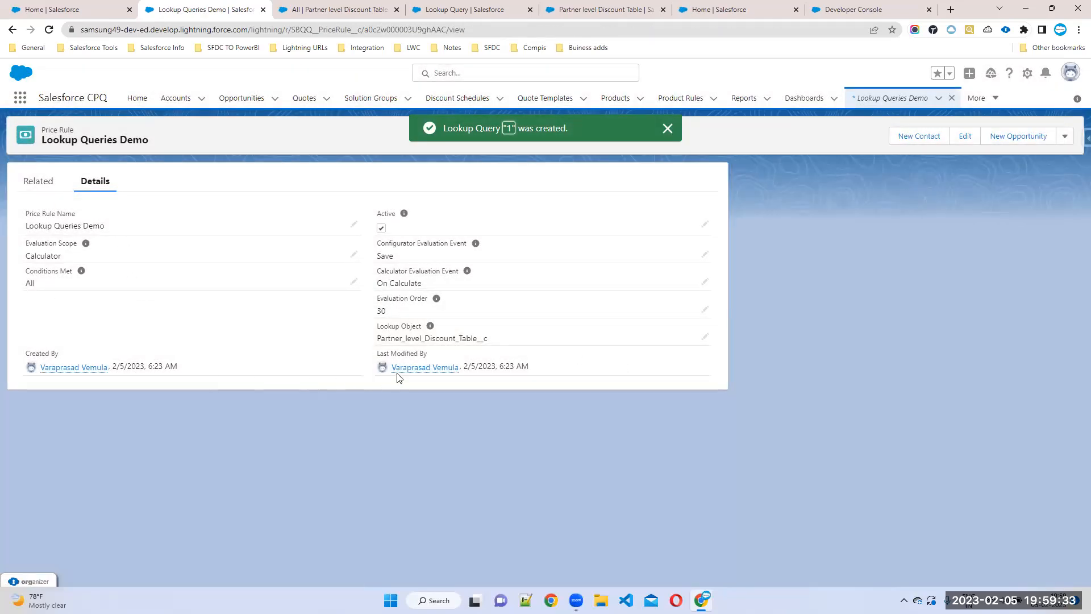
Step: Start a new price action for the Lookup Queries Demo rule with target object Quote Line and target field SBQQ__PartnerDiscount__c
{"action": "left_click", "coordinate": [47, 187]}
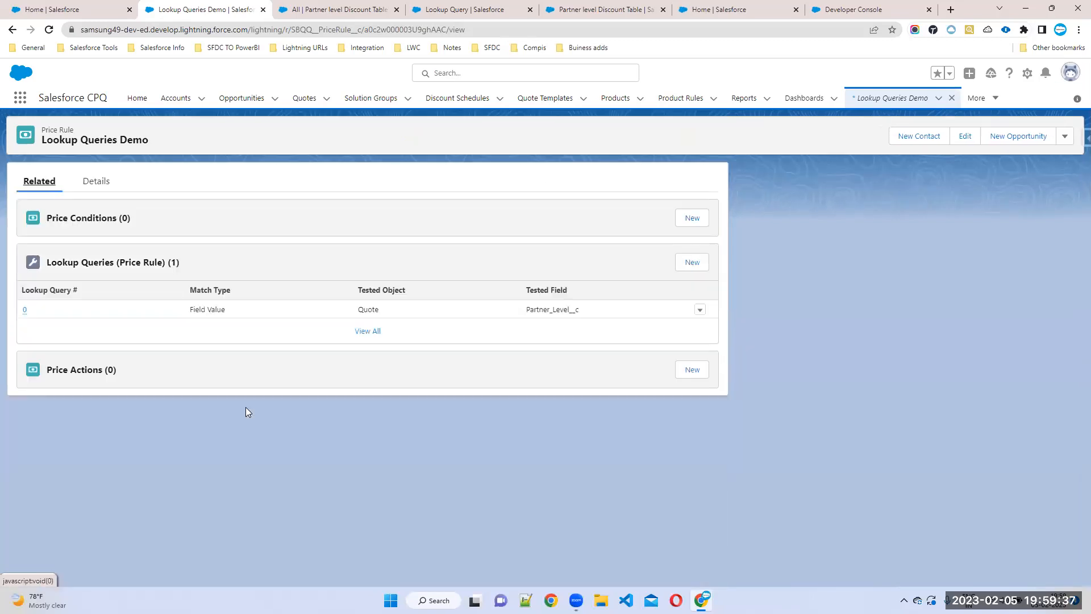
{"action": "left_click", "coordinate": [690, 370]}
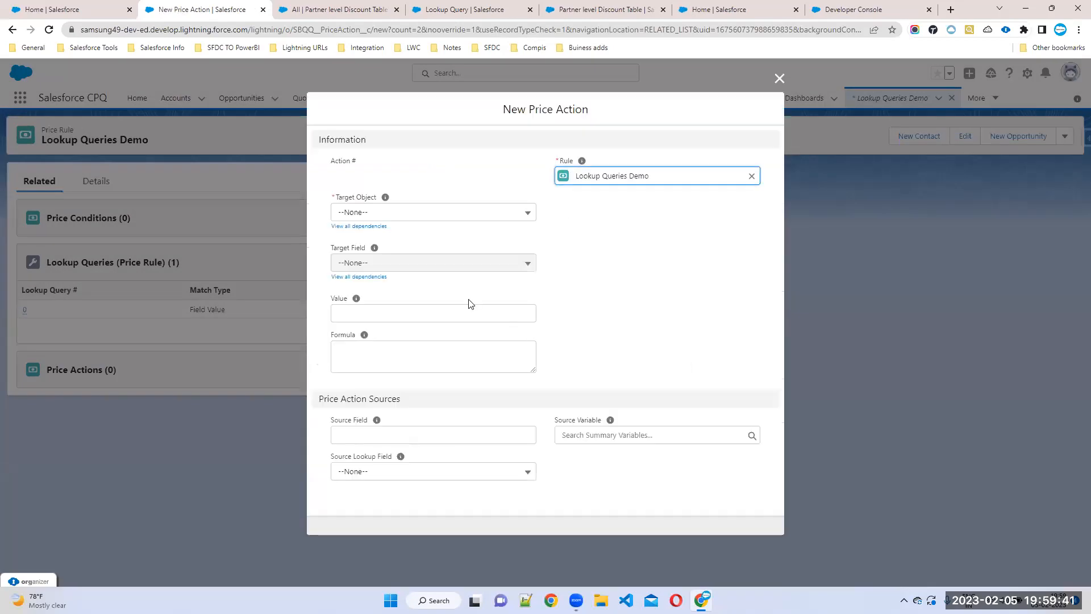
{"action": "left_click", "coordinate": [373, 219]}
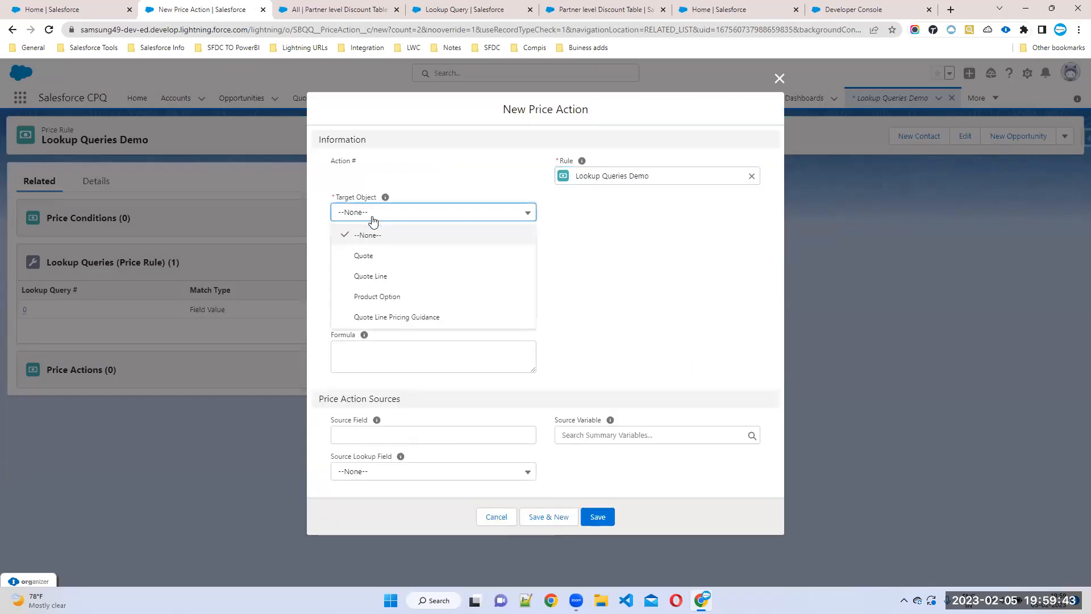
{"action": "left_click", "coordinate": [374, 277]}
{"action": "left_click", "coordinate": [367, 264]}
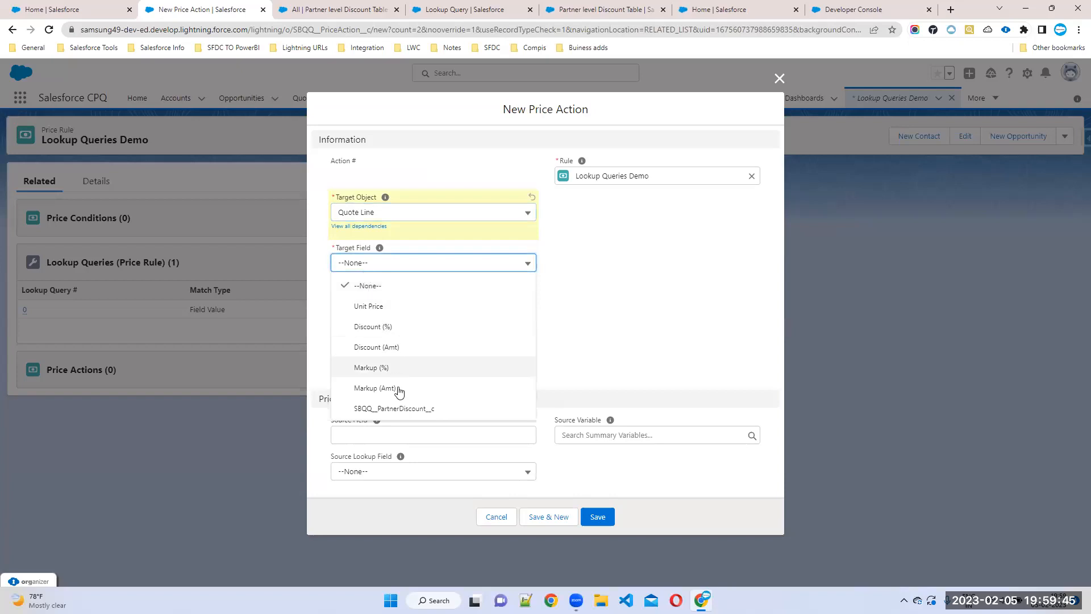
{"action": "left_click", "coordinate": [398, 408]}
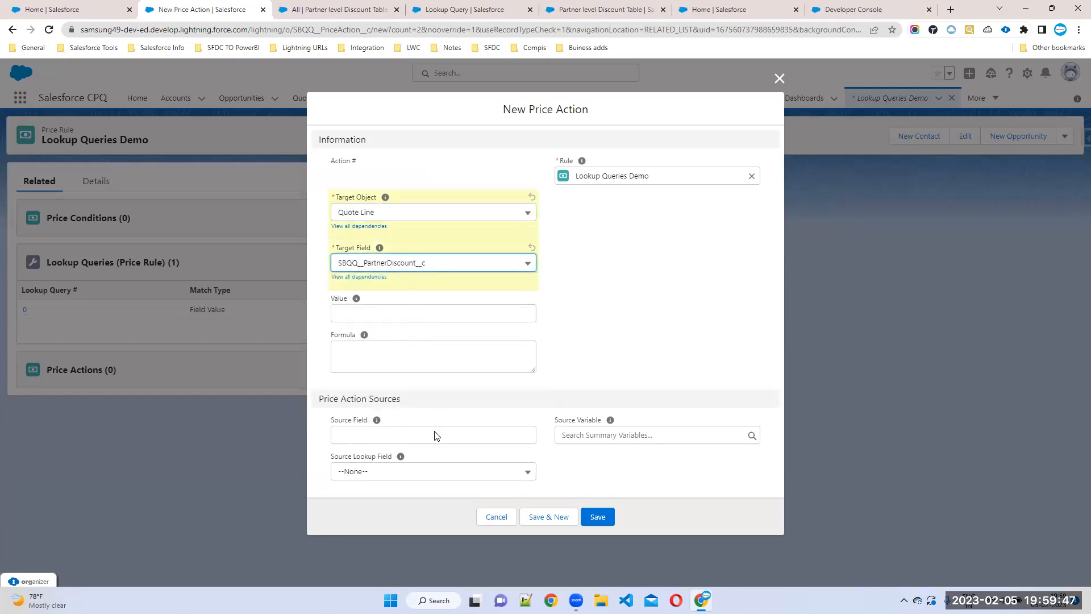
Step: Check the price action's Source Lookup Field options against the discount table's Partner_Discount__c field
{"action": "left_click", "coordinate": [420, 475]}
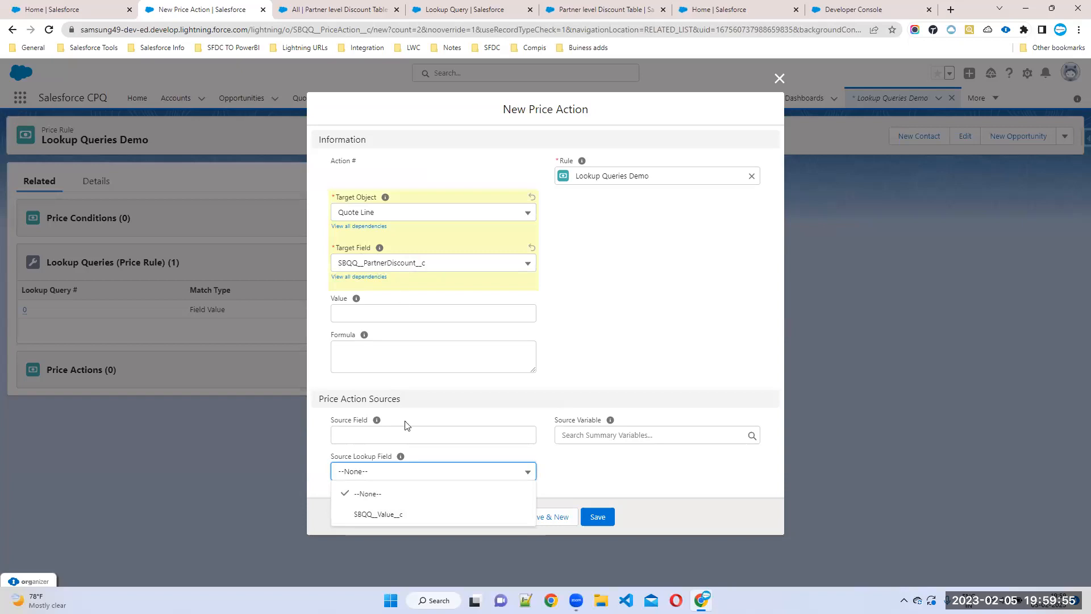
{"action": "left_click", "coordinate": [618, 7]}
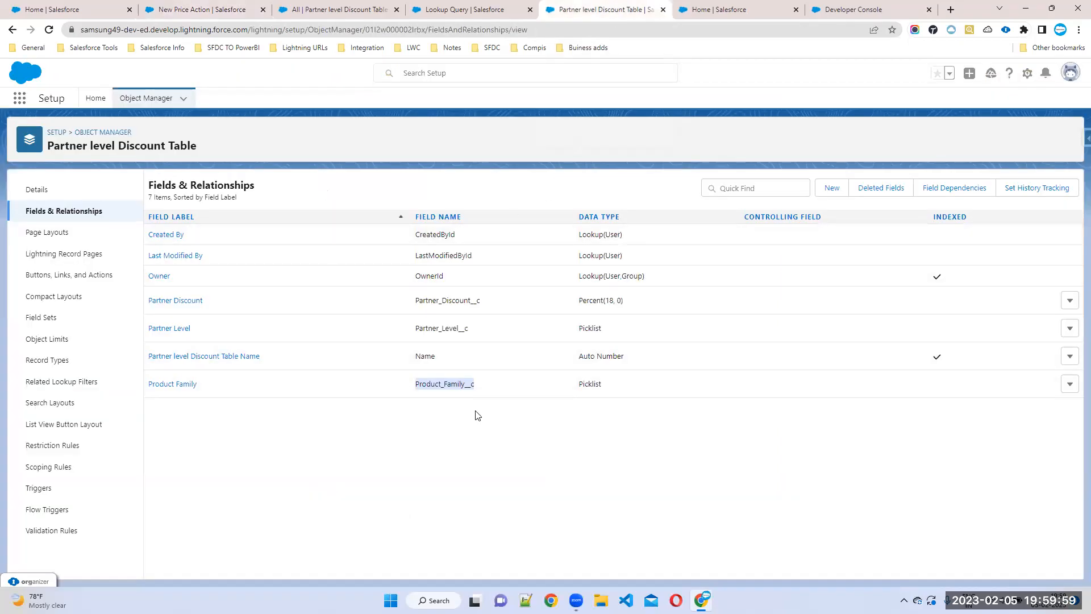
{"action": "double_click", "coordinate": [441, 300]}
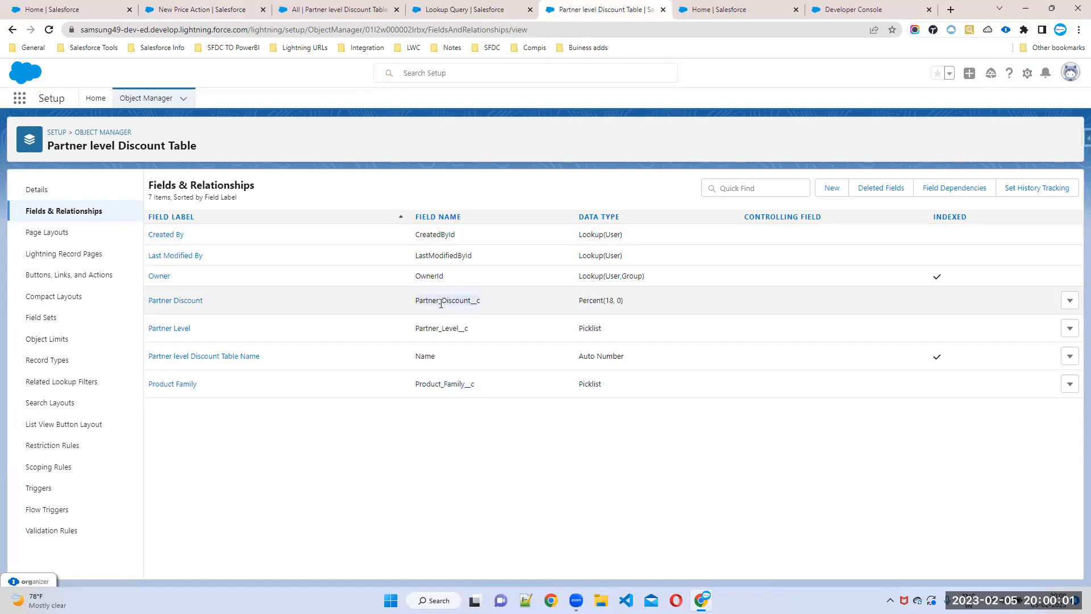
{"action": "left_click", "coordinate": [453, 9]}
{"action": "left_click", "coordinate": [344, 9]}
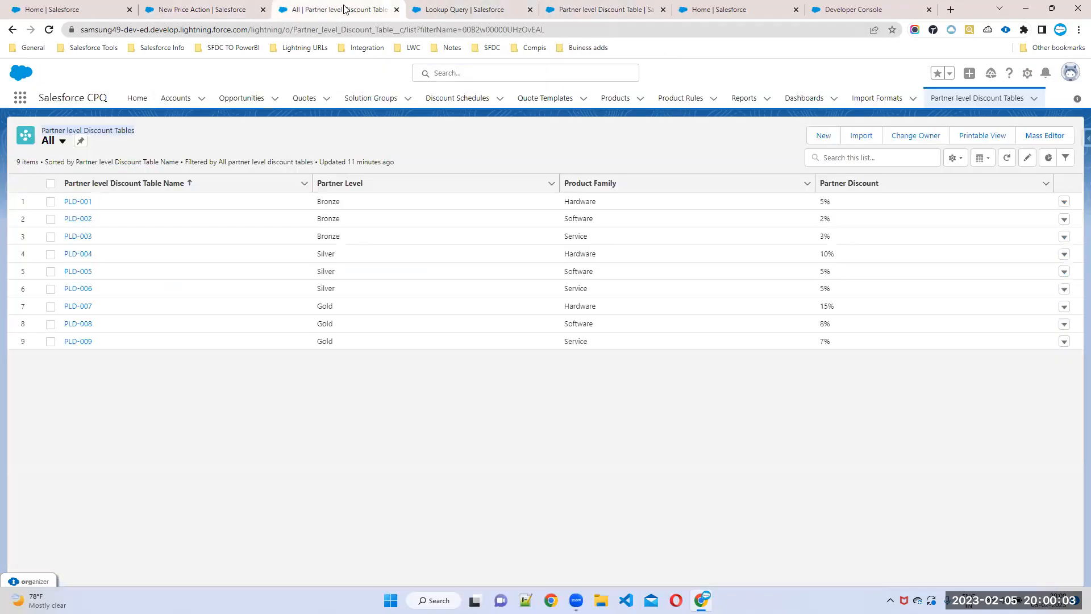
{"action": "left_click", "coordinate": [196, 8]}
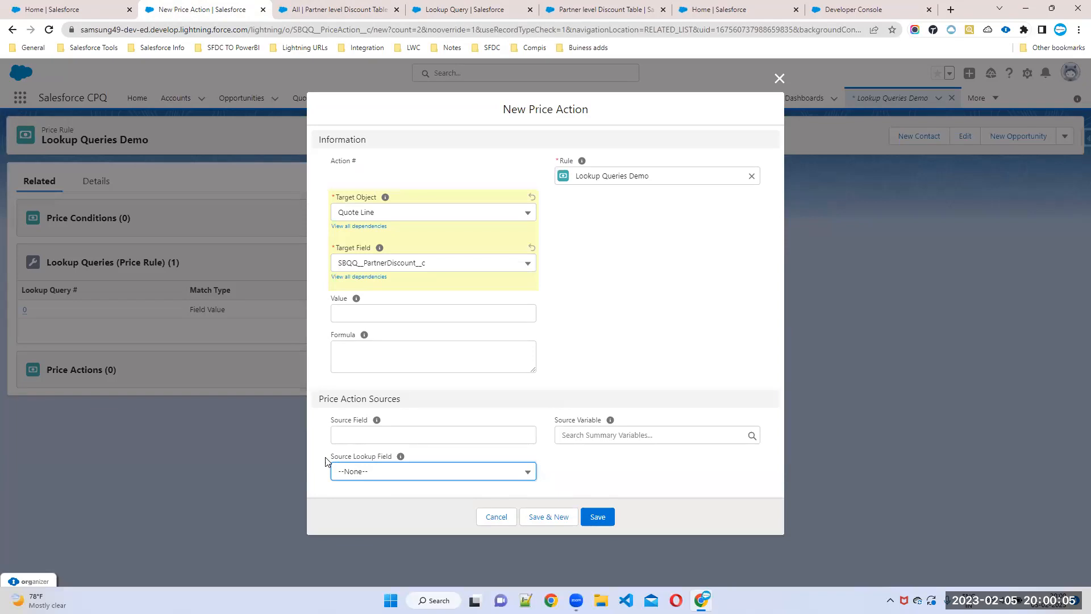
Step: Select the Source Lookup Field label in the New Price Action form and look over the partner level discount records
{"action": "left_click_drag", "start_coordinate": [325, 461], "coordinate": [395, 461]}
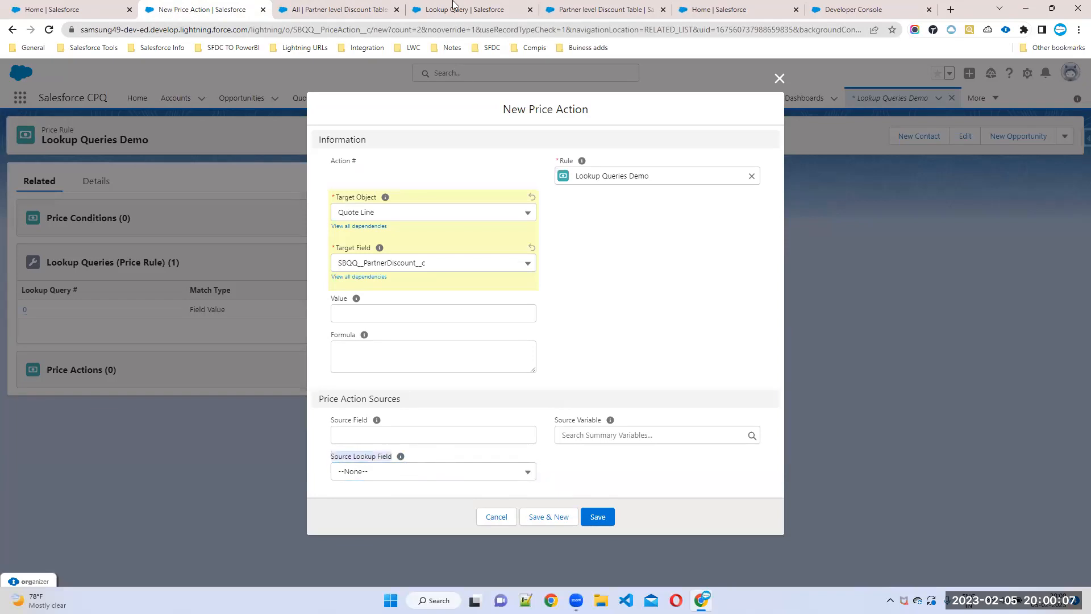
{"action": "left_click", "coordinate": [316, 7]}
{"action": "left_click", "coordinate": [178, 5]}
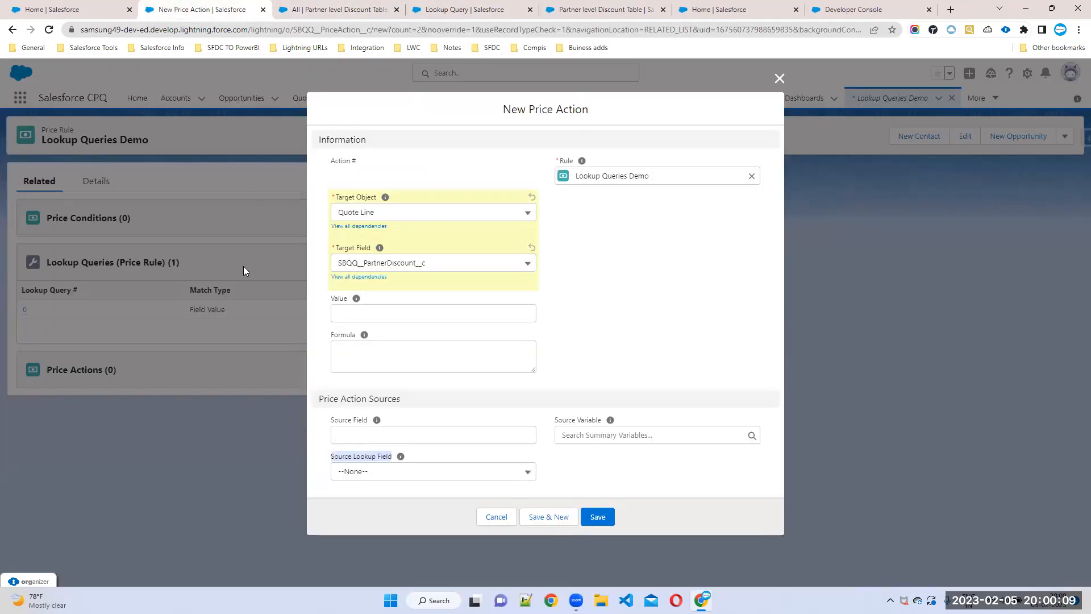
{"action": "left_click", "coordinate": [318, 8]}
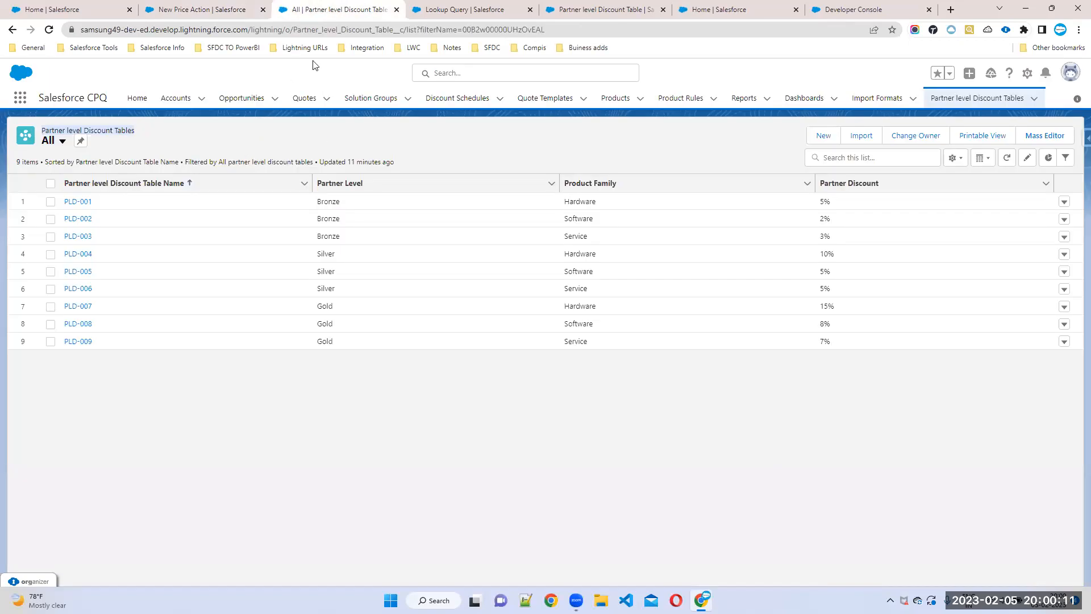
{"action": "left_click", "coordinate": [253, 8]}
Step: Search Object Manager for "price", open the Price Action object's Source Lookup Field and start adding a picklist value
{"action": "left_click", "coordinate": [444, 9]}
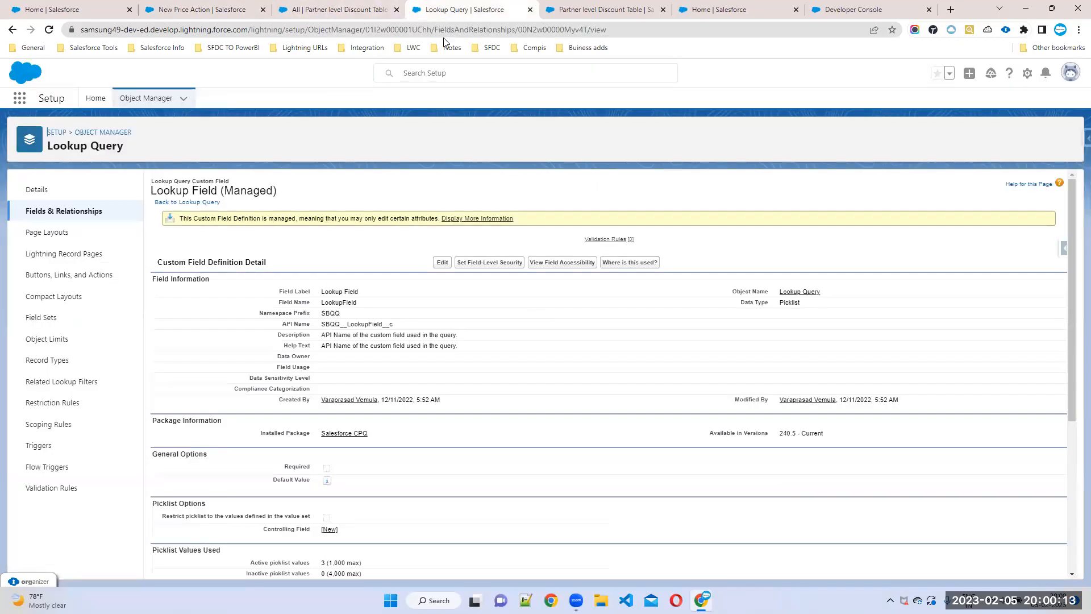
{"action": "left_click", "coordinate": [103, 132]}
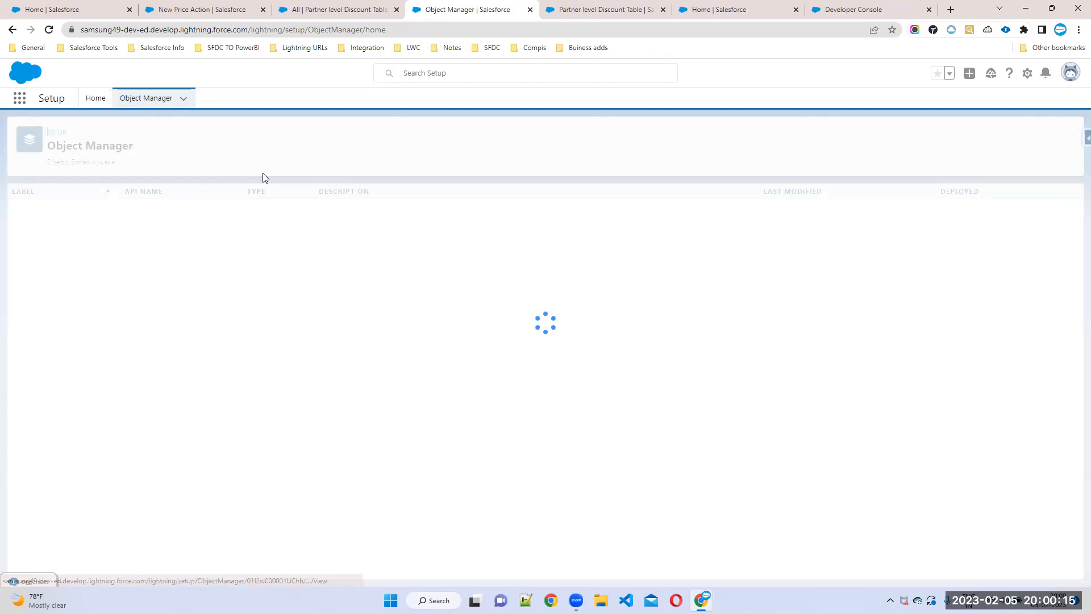
{"action": "left_click", "coordinate": [858, 139]}
{"action": "type", "text": "P"}
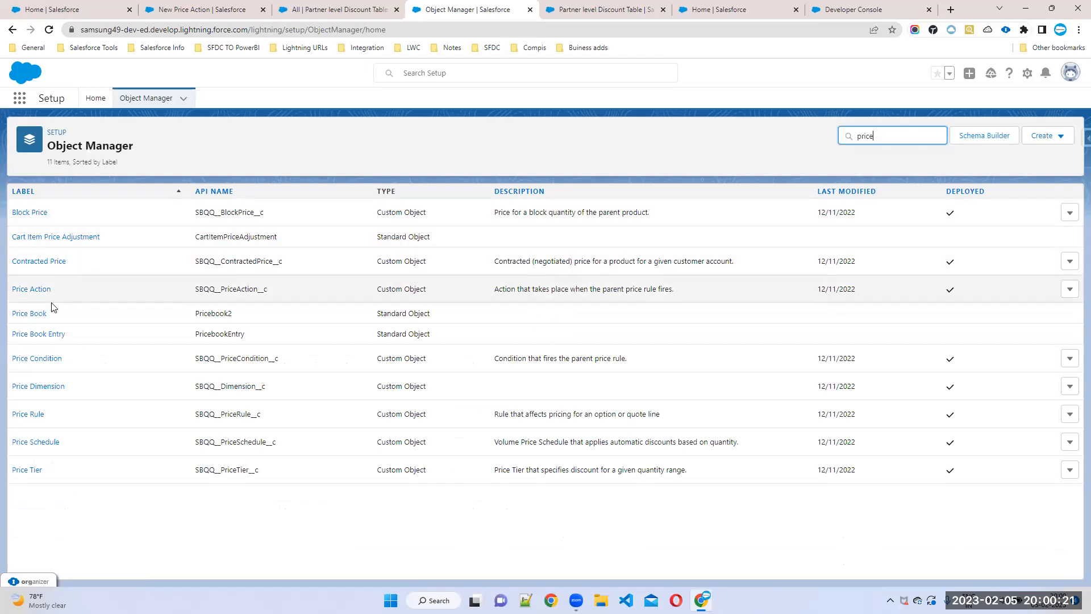
{"action": "left_click", "coordinate": [35, 288]}
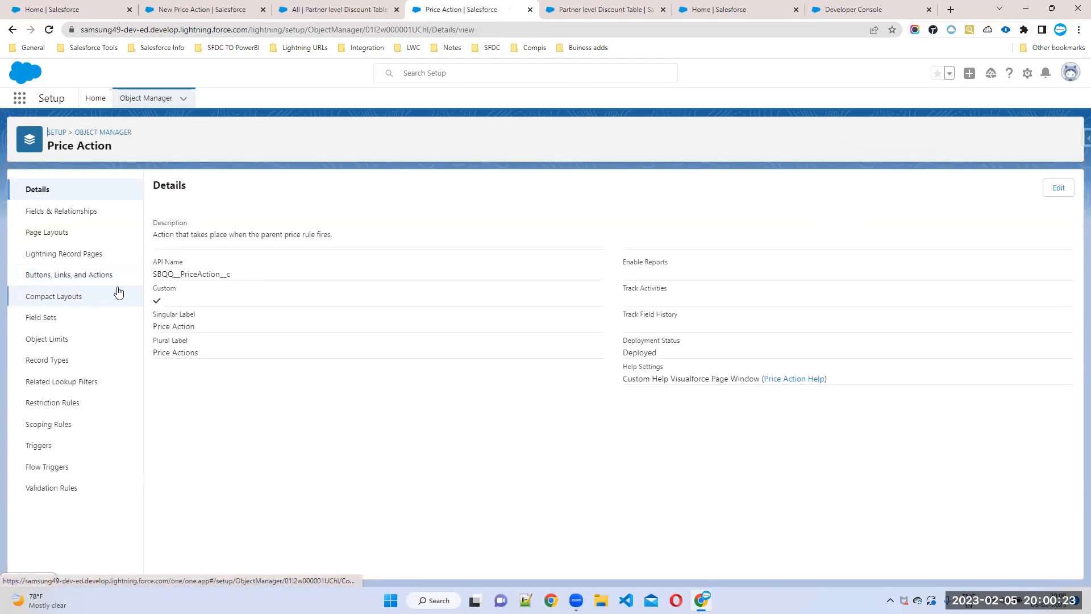
{"action": "left_click", "coordinate": [61, 212]}
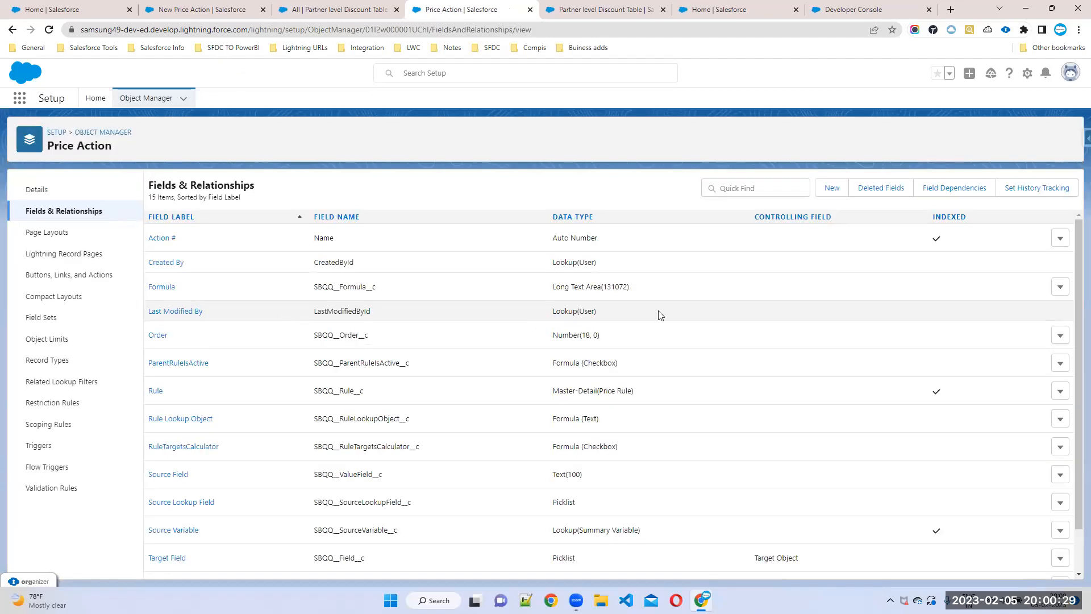
{"action": "left_click", "coordinate": [166, 503]}
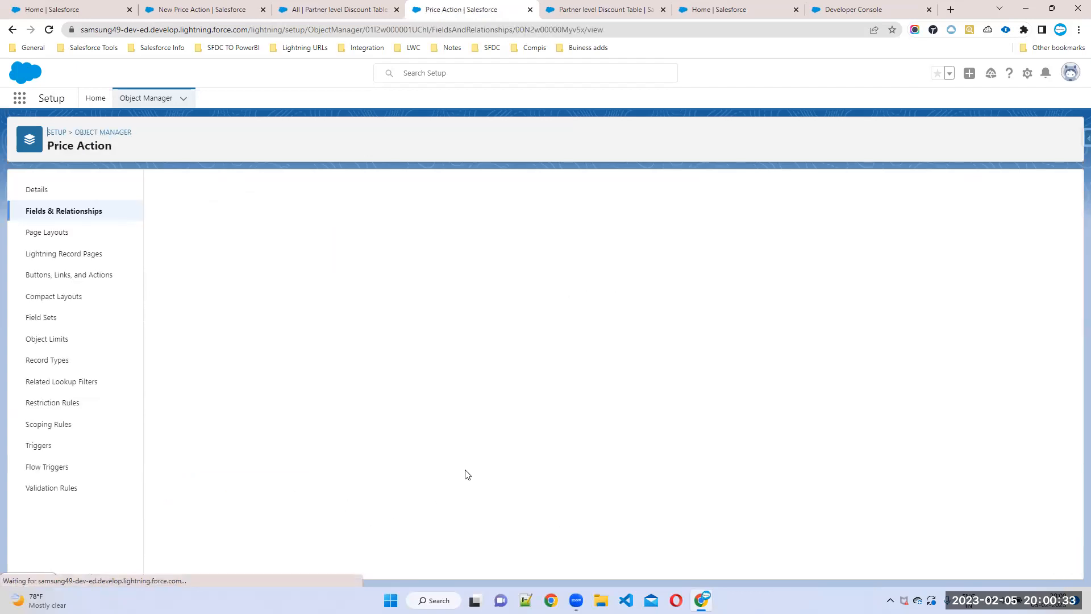
{"action": "scroll", "coordinate": [441, 472], "scroll_direction": "down", "scroll_amount": 4}
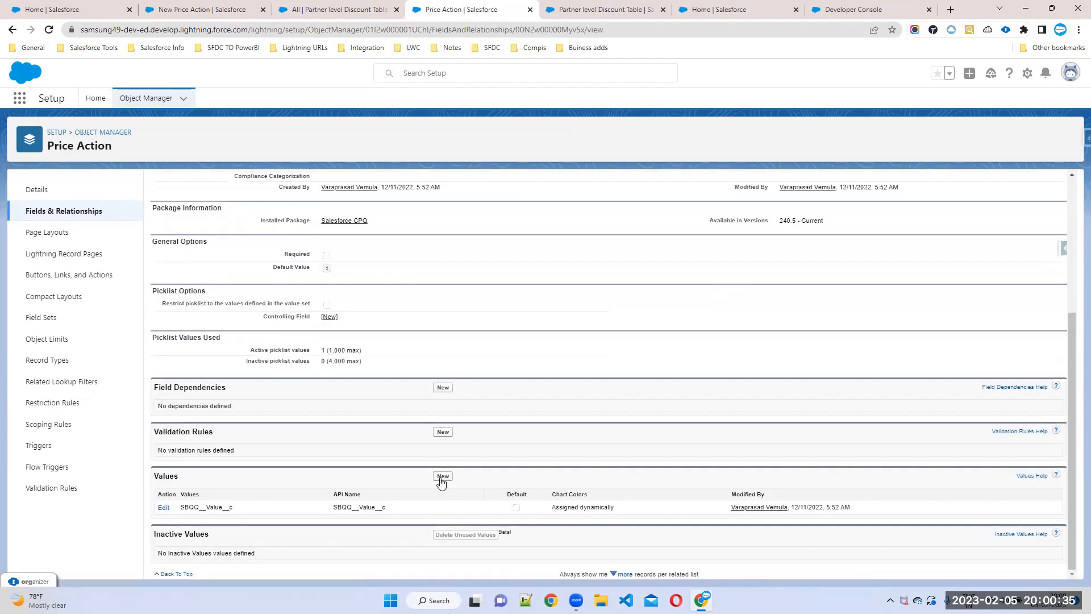
{"action": "left_click", "coordinate": [442, 476]}
{"action": "left_click", "coordinate": [309, 307]}
{"action": "type", "text": "Source Lookup Field"}
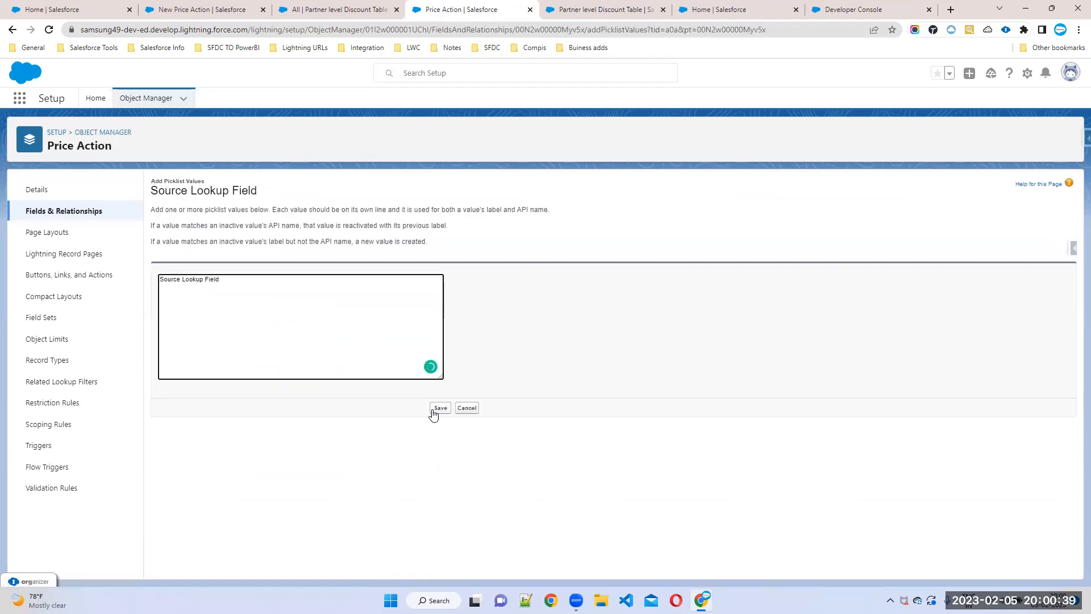
{"action": "key", "text": "ctrl+a"}
{"action": "key", "text": "BackSpace"}
Step: Copy the discount table's Partner_Discount__c field name, enter it as a Source Lookup Field picklist value and save
{"action": "left_click", "coordinate": [577, 9]}
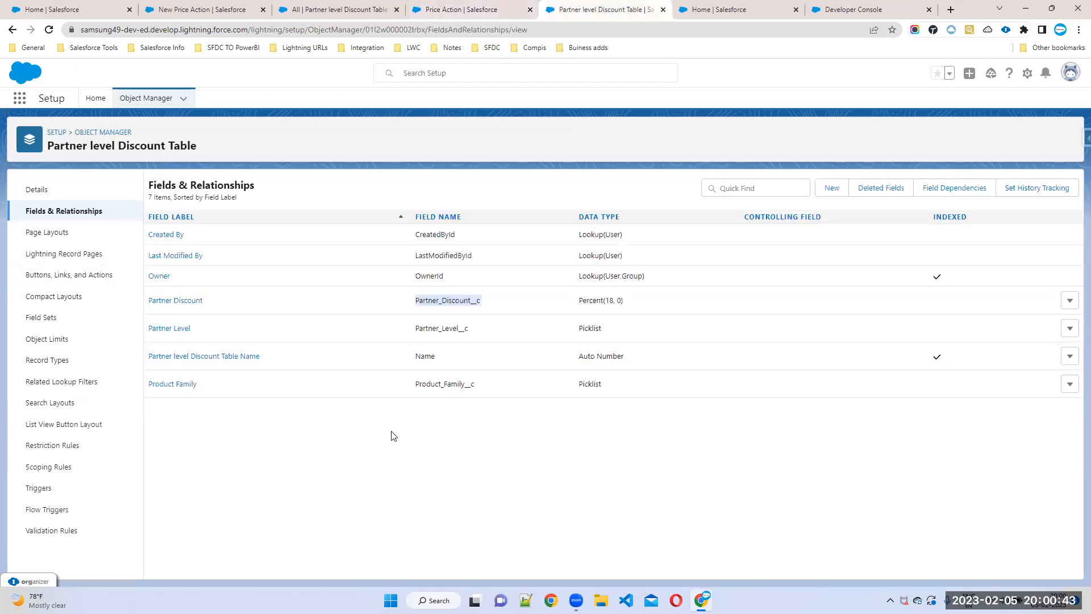
{"action": "left_click", "coordinate": [458, 13]}
{"action": "type", "text": "Partner_Discount__c"}
{"action": "left_click", "coordinate": [440, 408]}
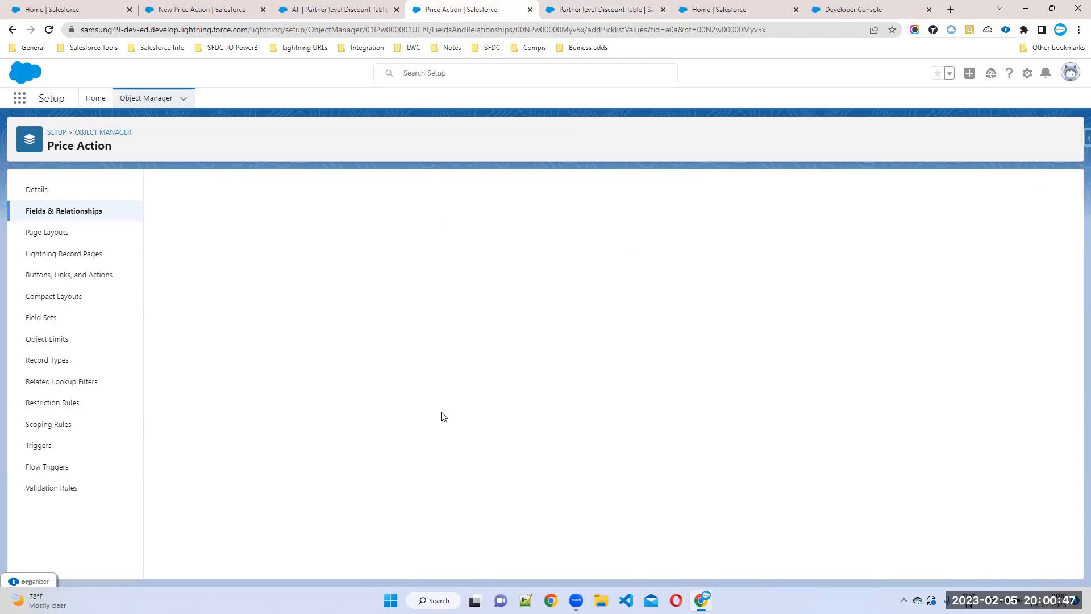
Step: Reload the New Price Action form and set Target Object to Quote Line and Target Field to SBQQ__PartnerDiscount__c
{"action": "left_click", "coordinate": [196, 9]}
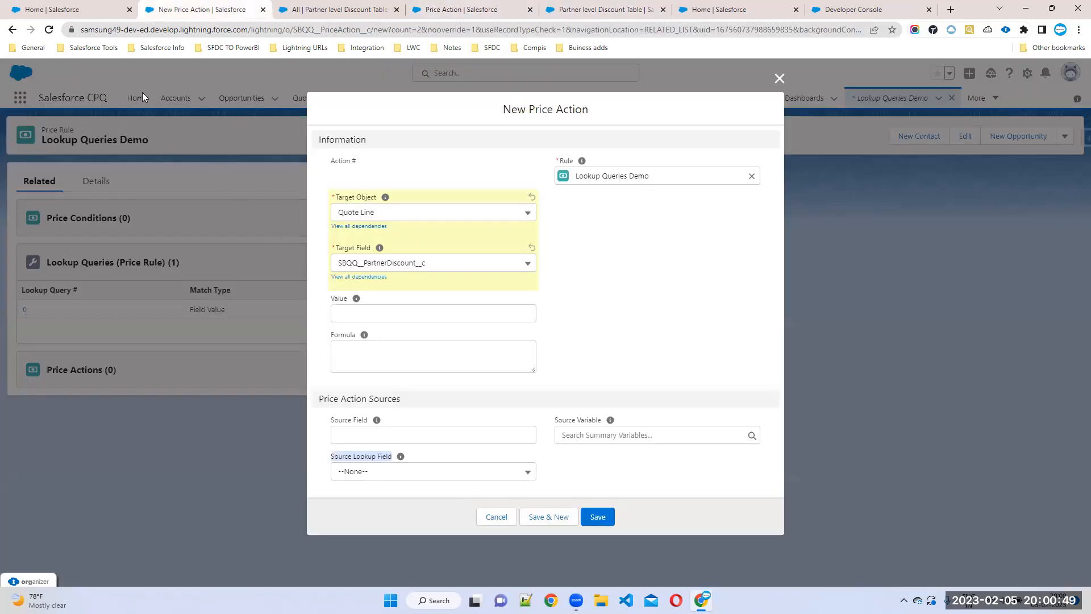
{"action": "left_click", "coordinate": [46, 30]}
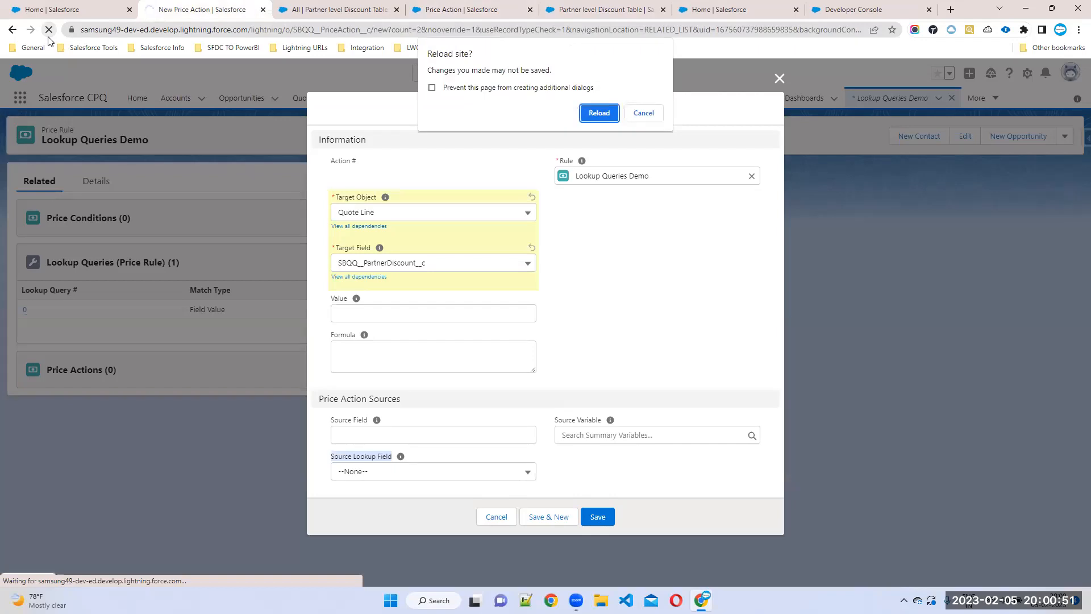
{"action": "left_click", "coordinate": [597, 116]}
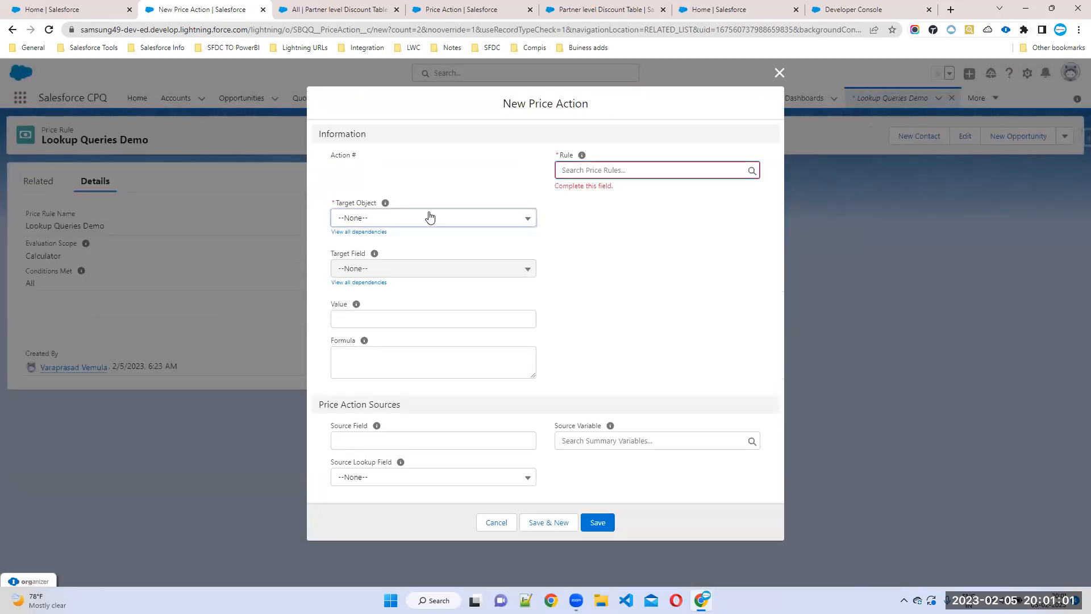
{"action": "left_click", "coordinate": [396, 222]}
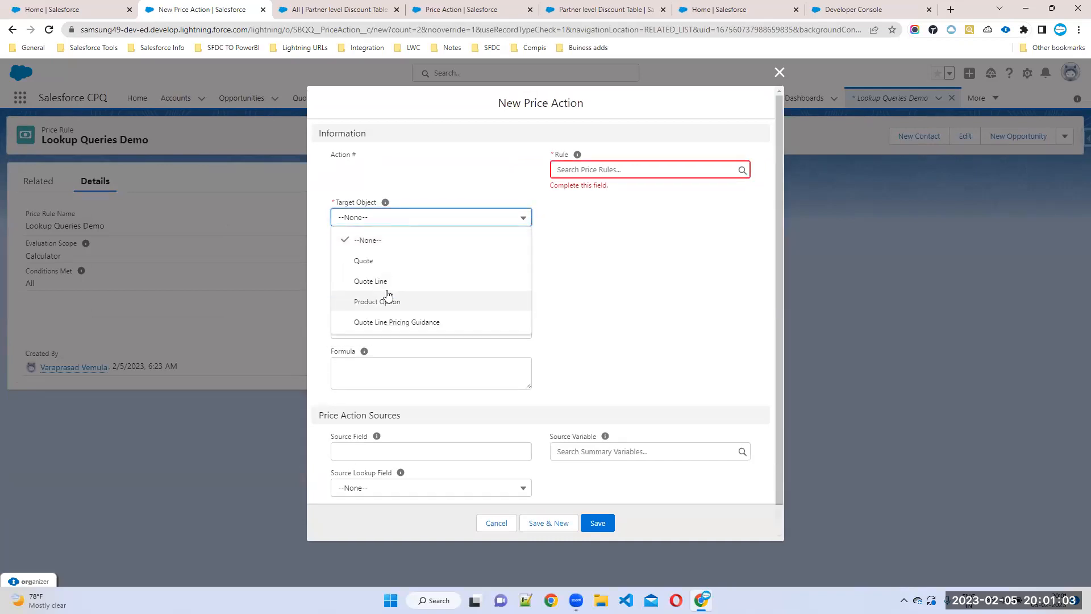
{"action": "left_click", "coordinate": [384, 285]}
{"action": "left_click", "coordinate": [384, 281]}
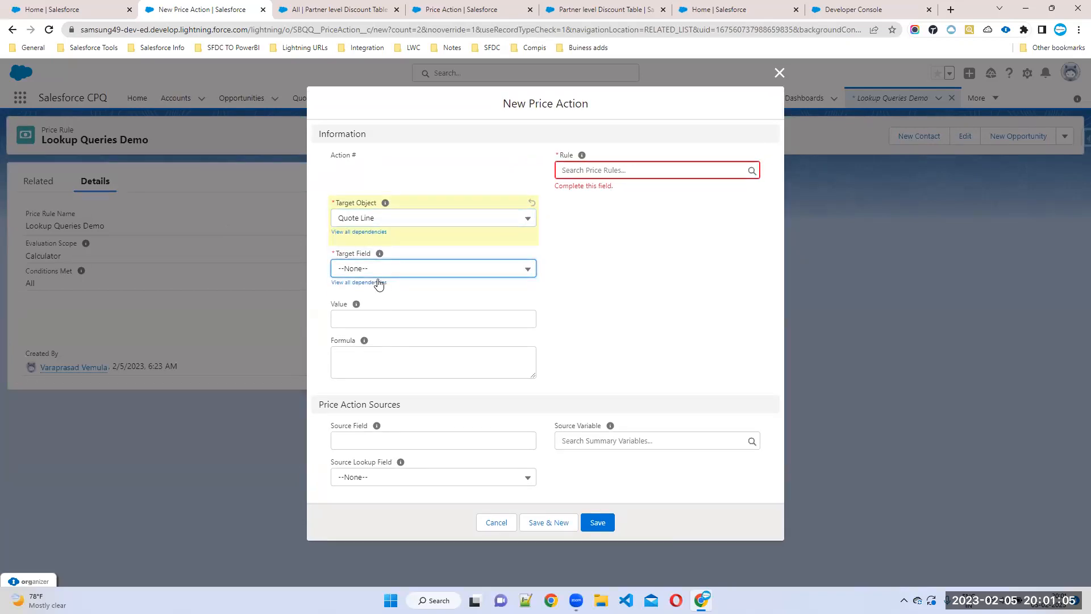
{"action": "left_click", "coordinate": [378, 274]}
{"action": "left_click", "coordinate": [367, 416]}
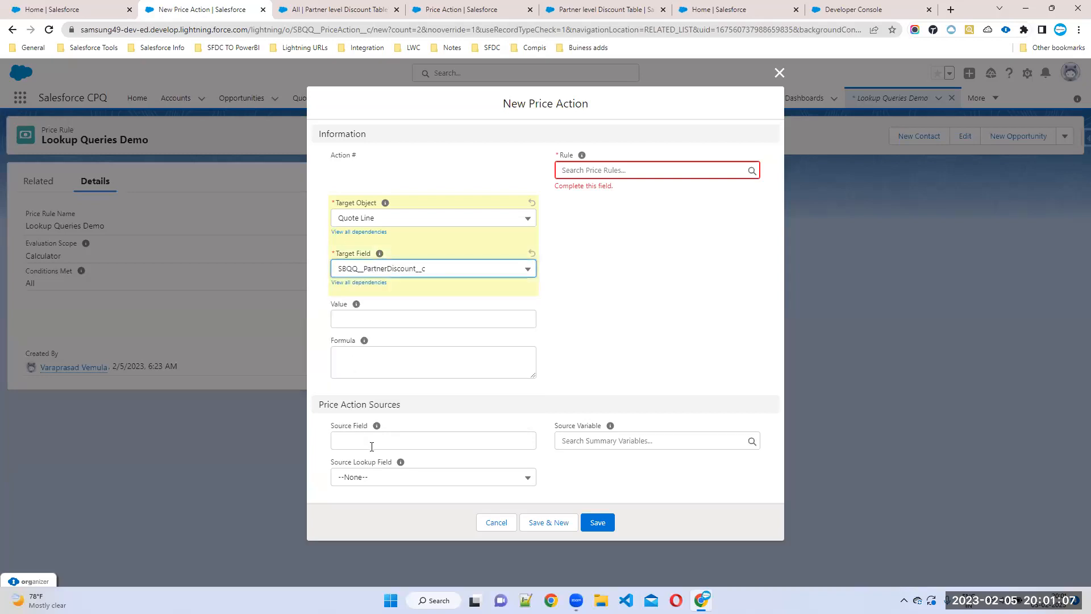
Step: Set the price action's Source Lookup Field to Partner_Discount__c, assign the Lookup Queries Demo rule and save it
{"action": "left_click", "coordinate": [376, 478]}
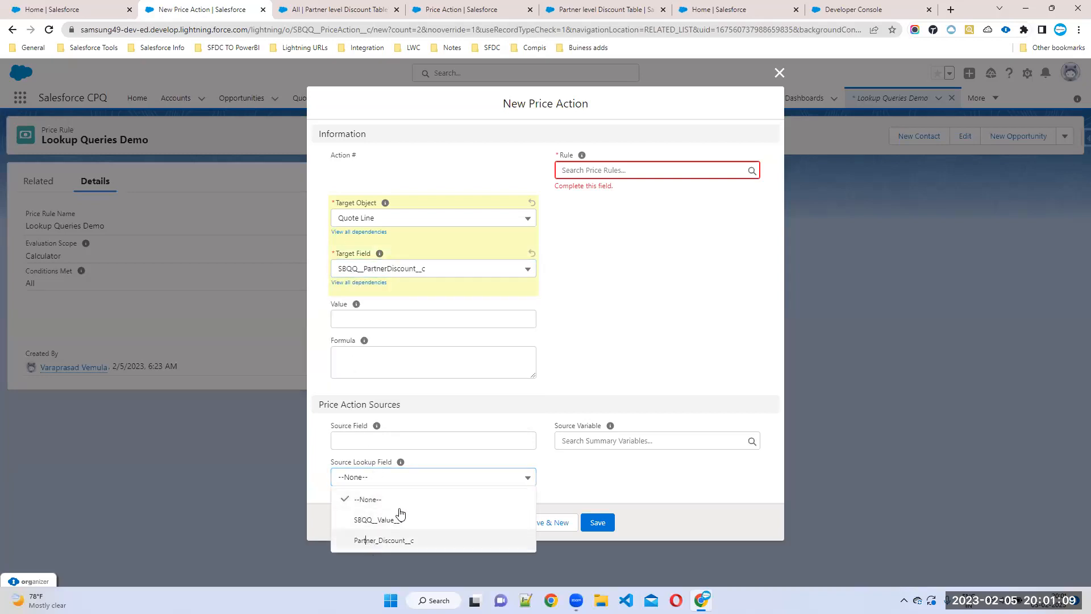
{"action": "left_click", "coordinate": [384, 540]}
{"action": "left_click", "coordinate": [592, 523]}
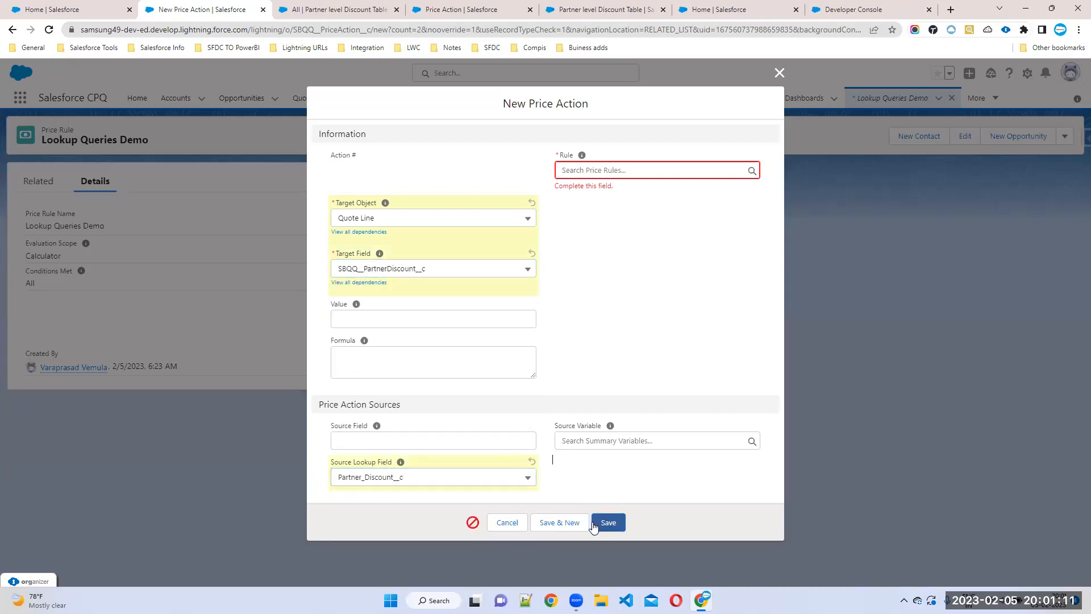
{"action": "left_click", "coordinate": [597, 171]}
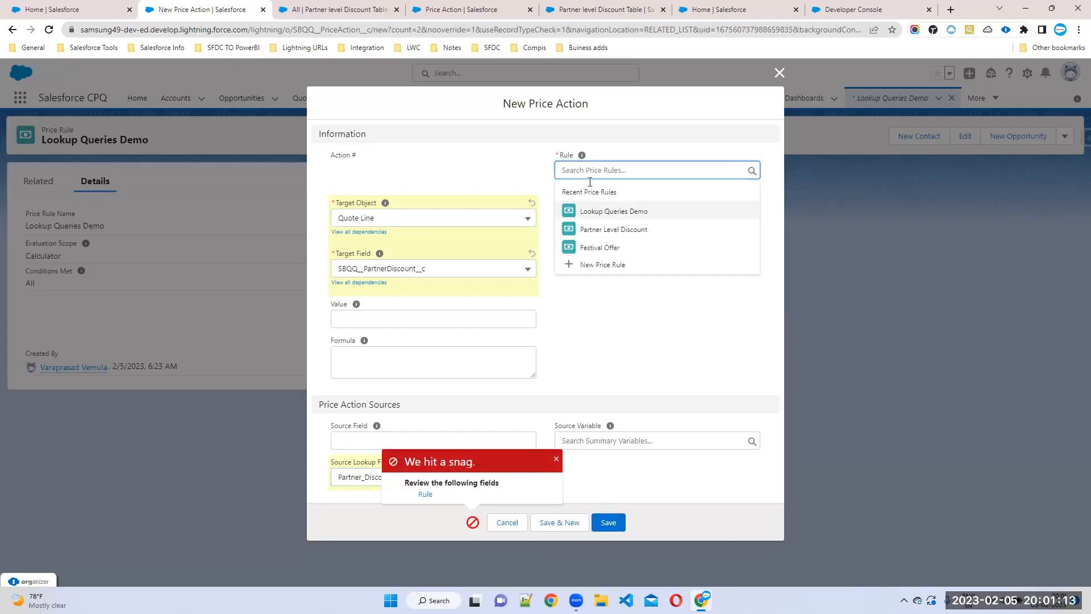
{"action": "left_click", "coordinate": [596, 212]}
{"action": "left_click", "coordinate": [609, 516]}
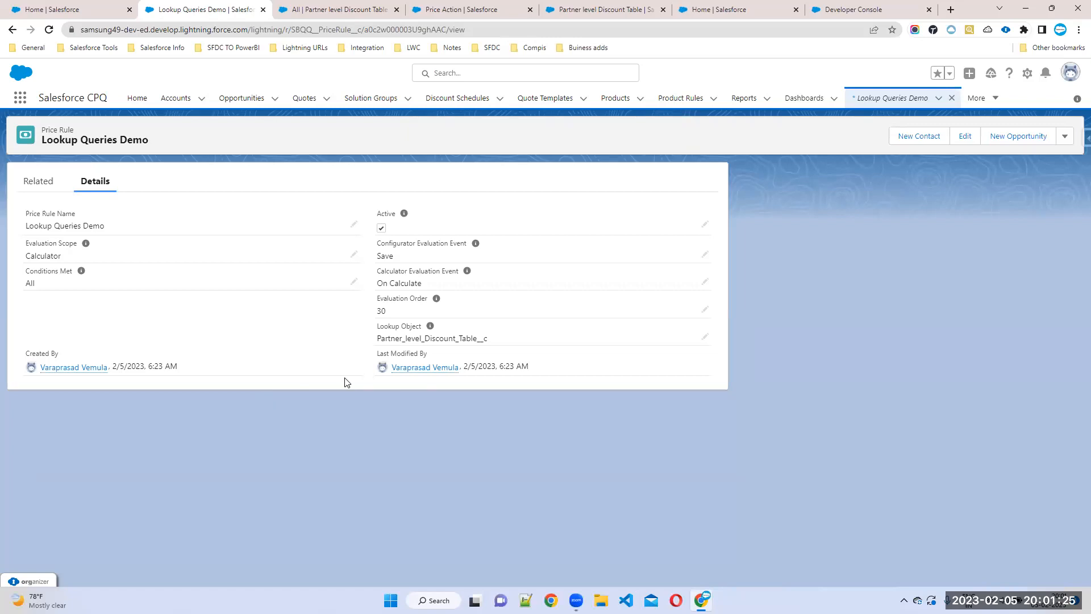
Step: Examine the Lookup Object value in the Lookup Queries Demo price rule's details
{"action": "left_click_drag", "start_coordinate": [366, 342], "coordinate": [503, 346]}
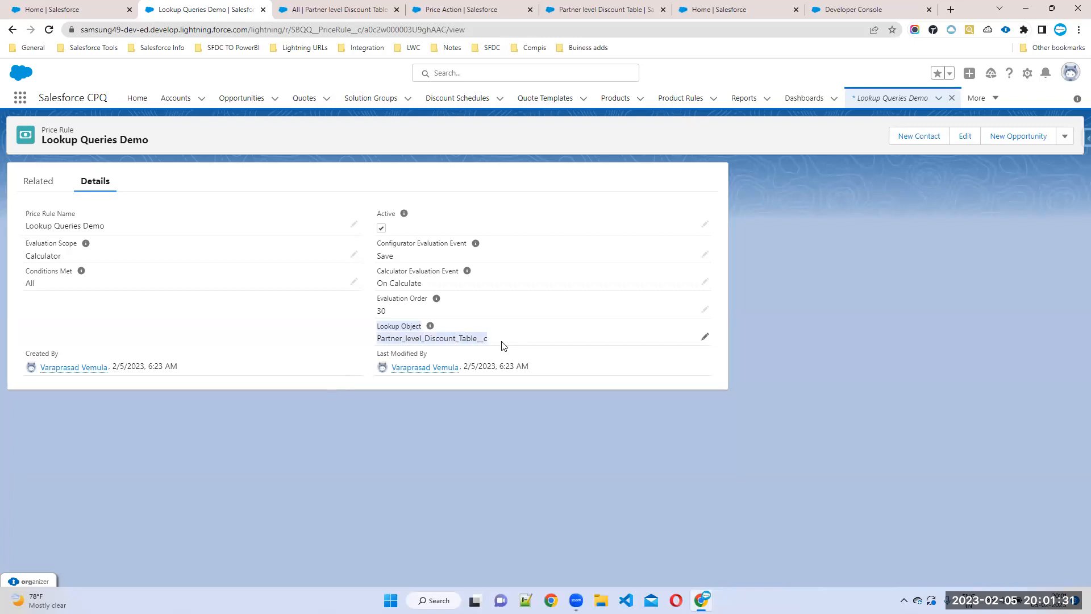
{"action": "left_click", "coordinate": [502, 338]}
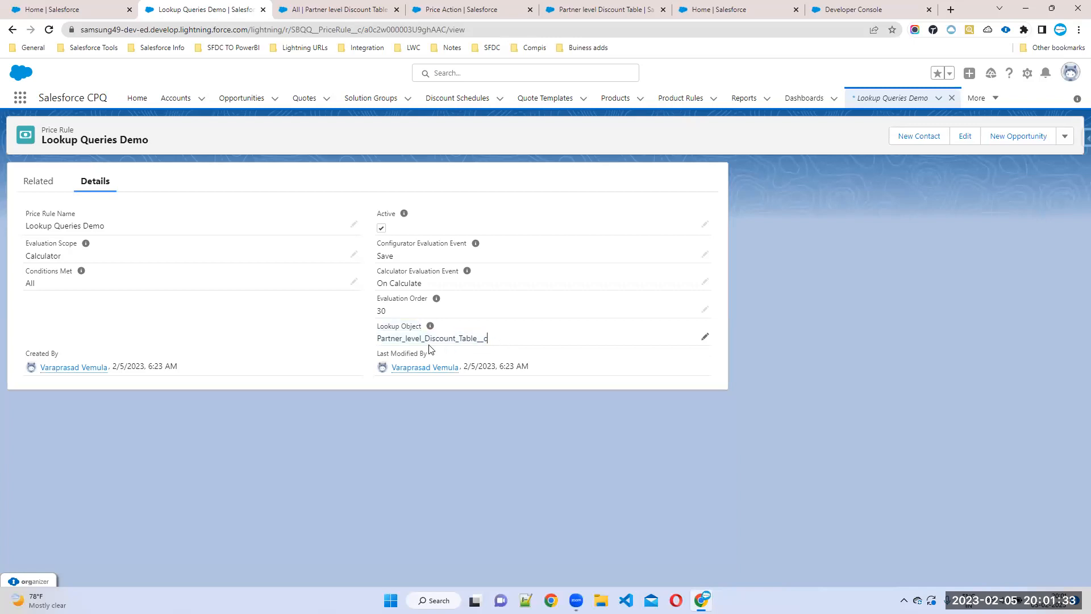
{"action": "left_click_drag", "start_coordinate": [430, 349], "coordinate": [368, 341]}
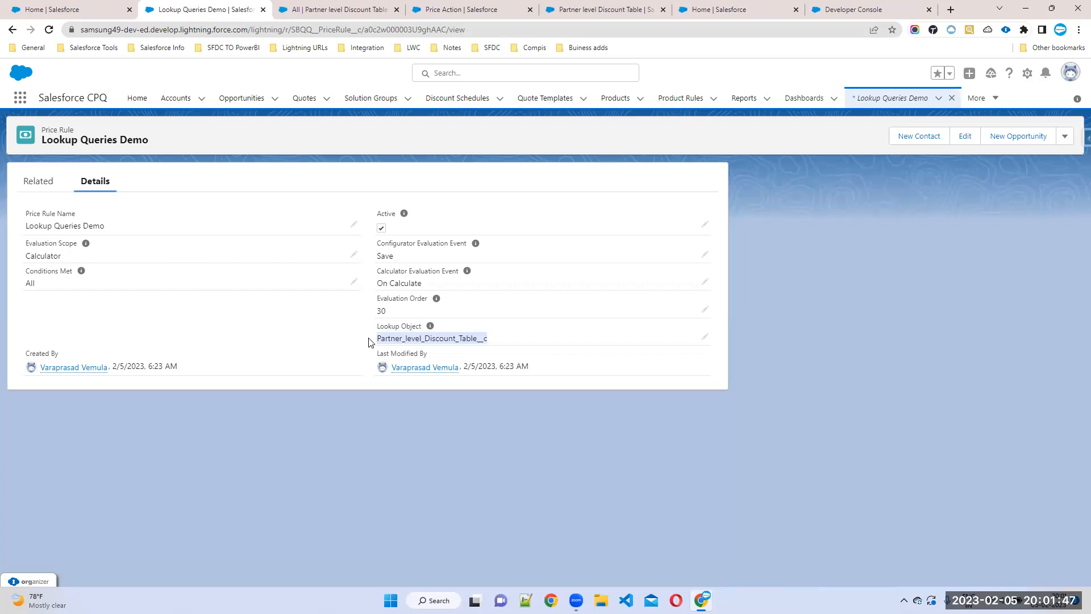
{"action": "left_click_drag", "start_coordinate": [545, 339], "coordinate": [356, 348]}
Step: Review the price rule's related lookup queries, including the full list and the details of the Partner_Level__c query
{"action": "left_click", "coordinate": [39, 181]}
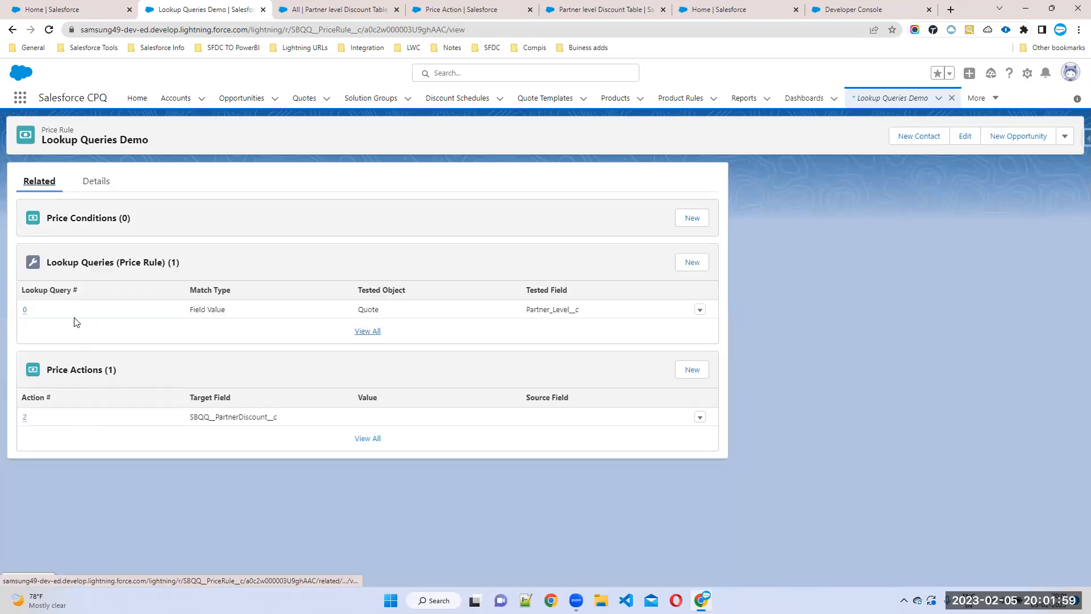
{"action": "left_click", "coordinate": [369, 332]}
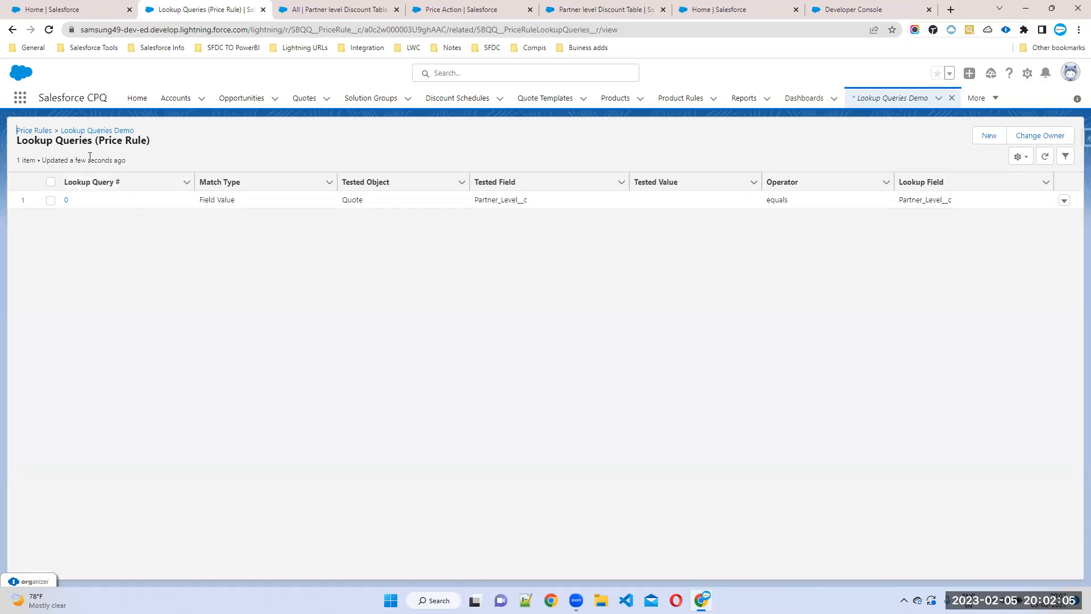
{"action": "left_click", "coordinate": [94, 131]}
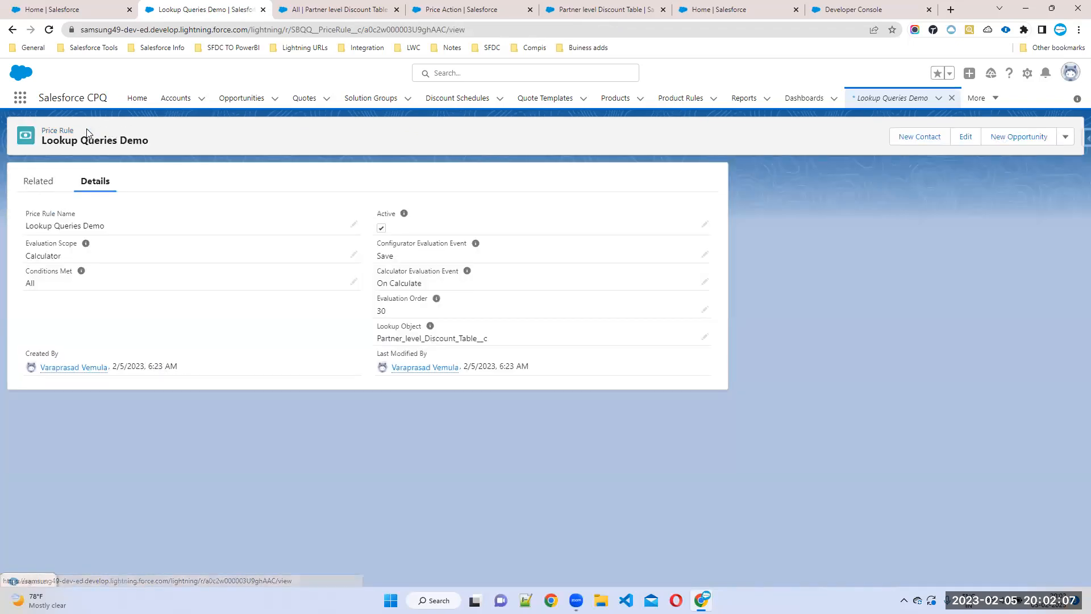
{"action": "left_click", "coordinate": [34, 182]}
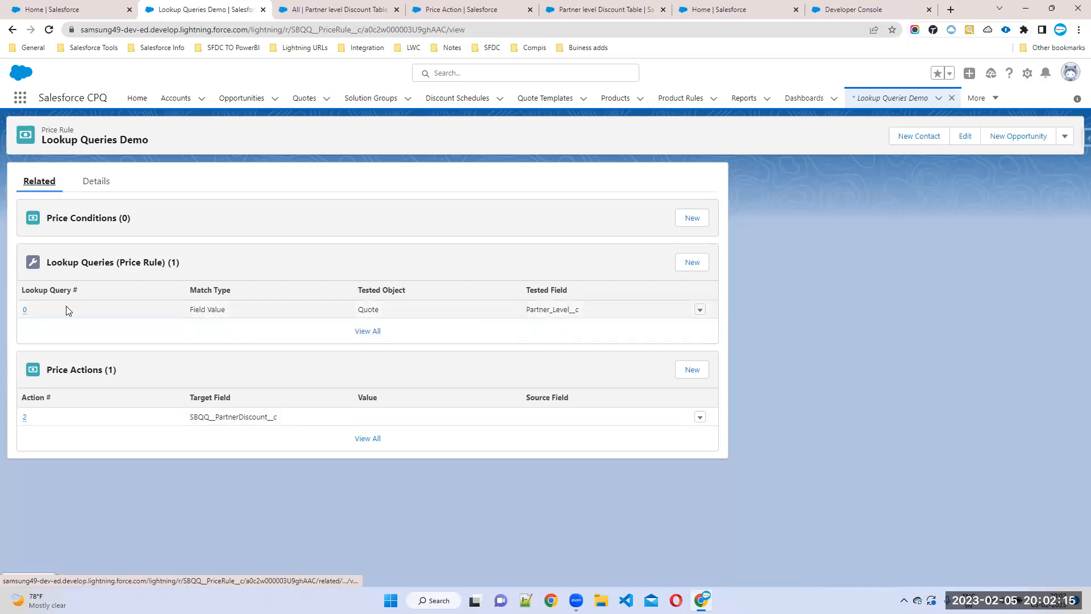
{"action": "left_click", "coordinate": [25, 310]}
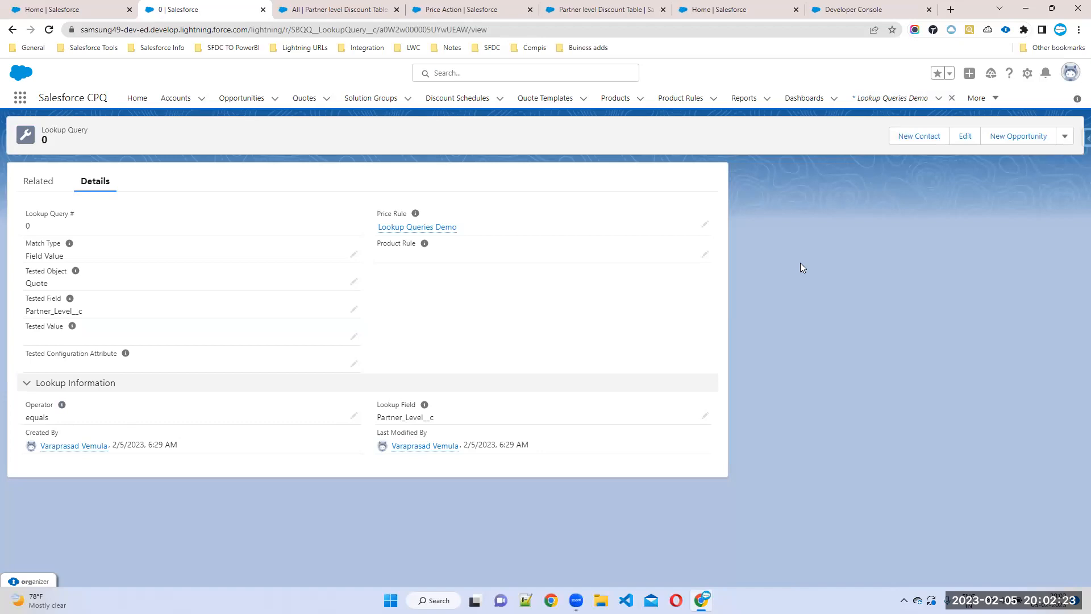
{"action": "left_click", "coordinate": [13, 29]}
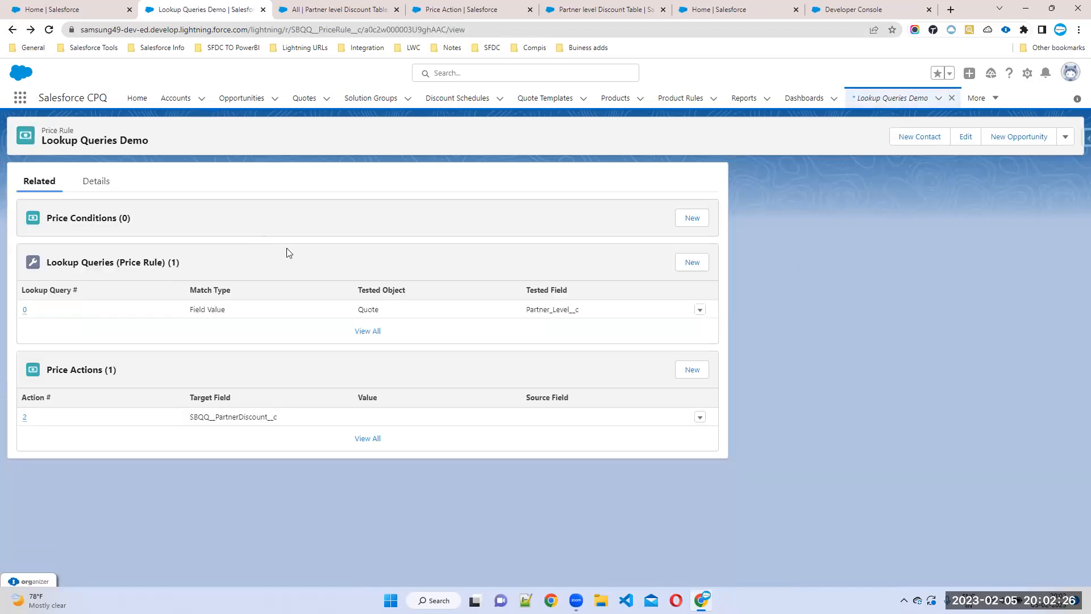
{"action": "left_click", "coordinate": [699, 310]}
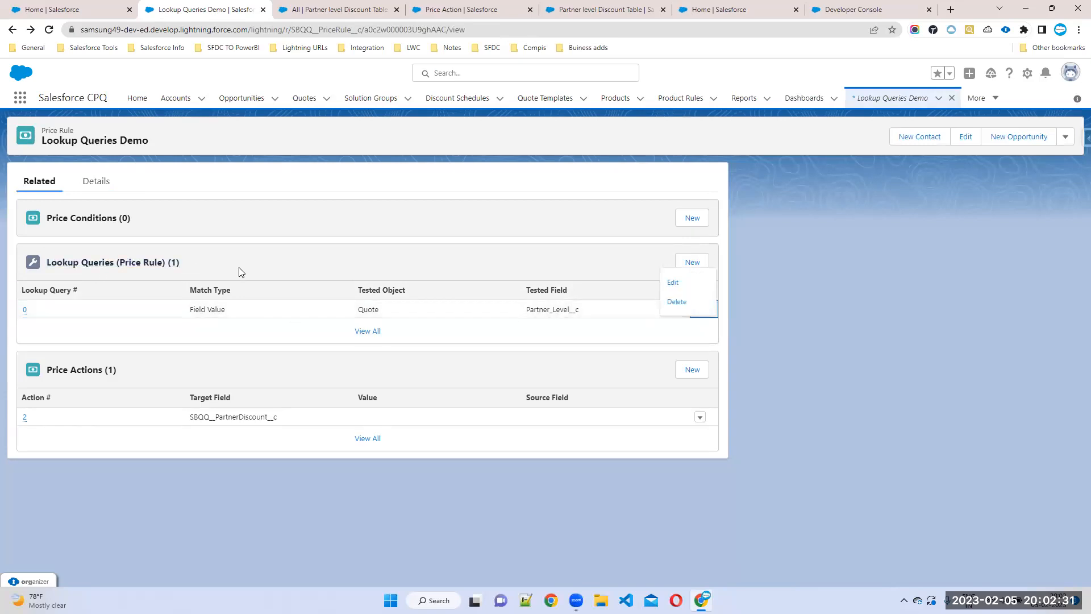
{"action": "left_click", "coordinate": [666, 328]}
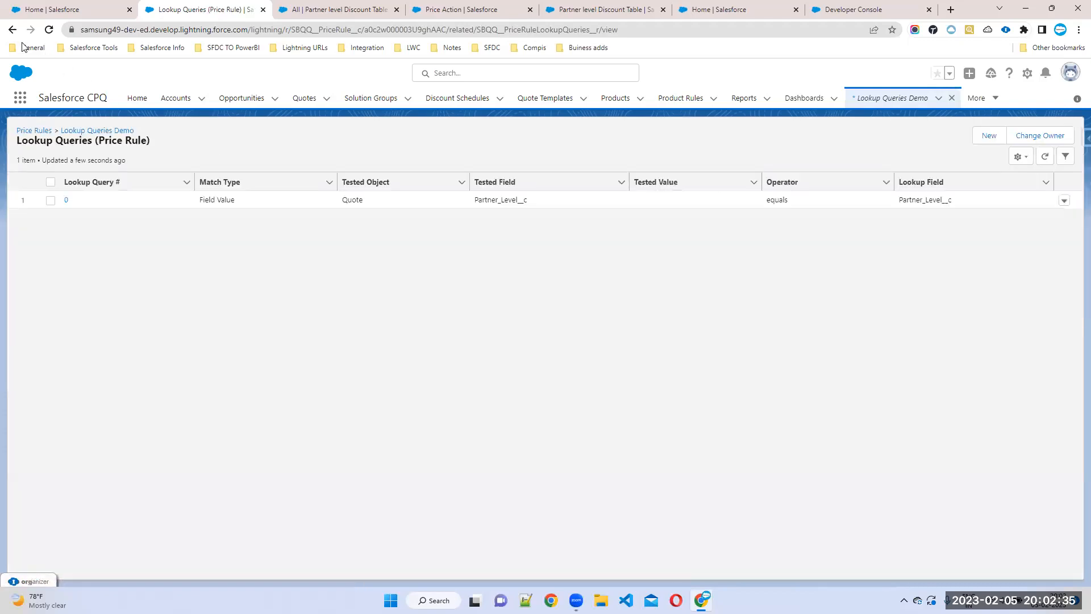
{"action": "left_click", "coordinate": [10, 32]}
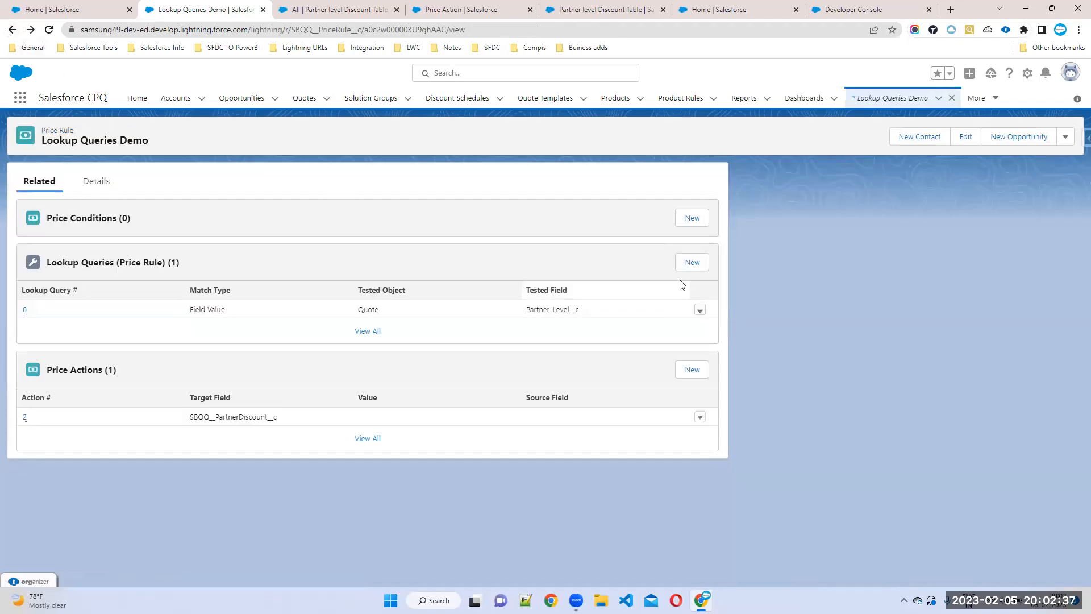
{"action": "left_click", "coordinate": [10, 30]}
{"action": "left_click", "coordinate": [89, 130]}
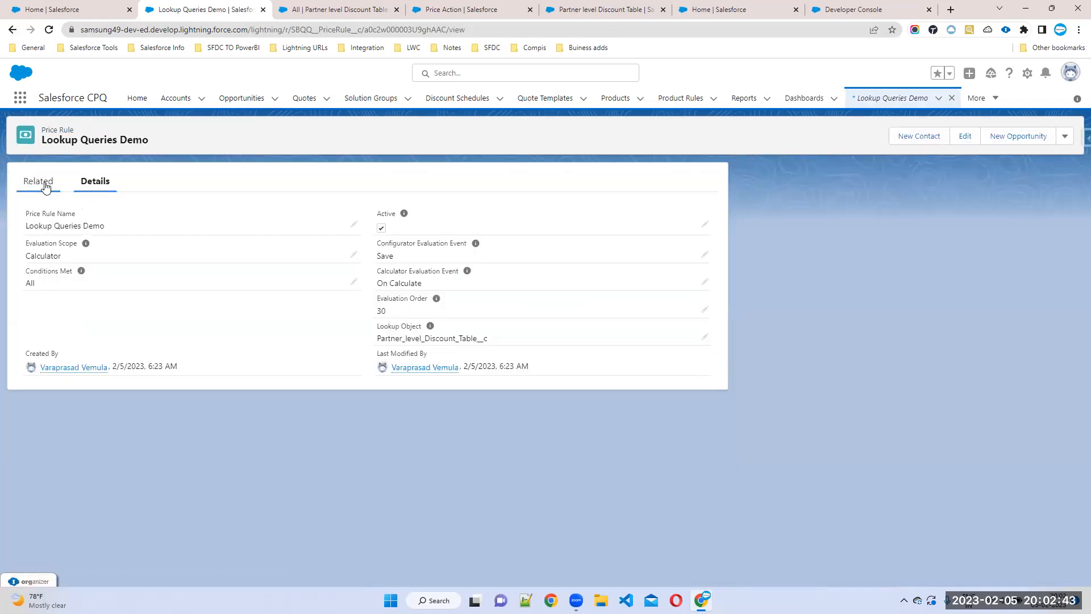
{"action": "left_click", "coordinate": [45, 186]}
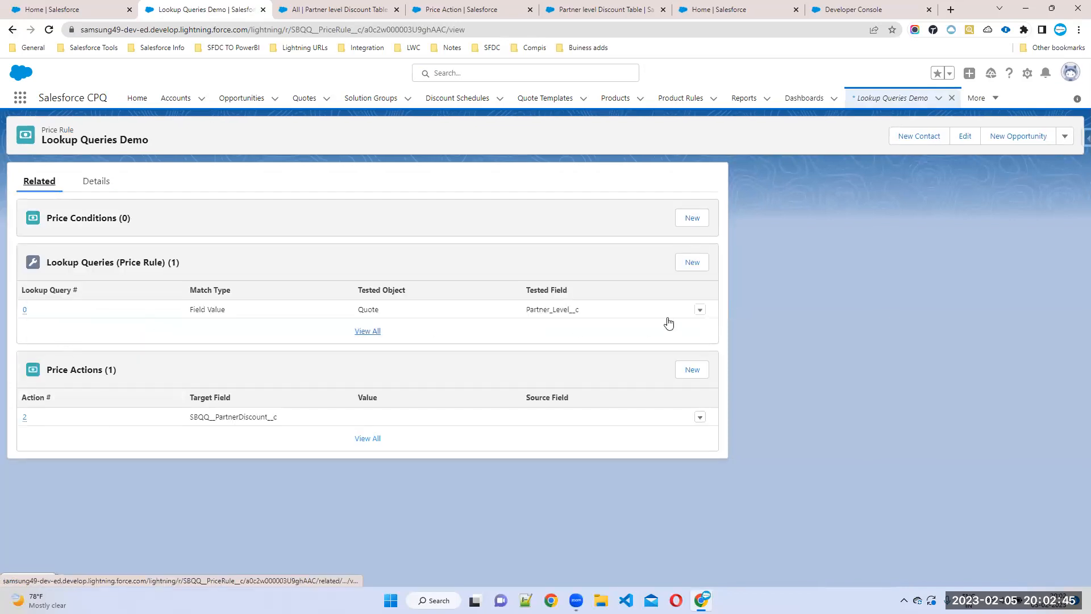
Step: Start a new lookup query for the price rule with match type Field Value, tested object Quote Line and tested field SBQQ__ProductFamily__c
{"action": "left_click", "coordinate": [692, 265]}
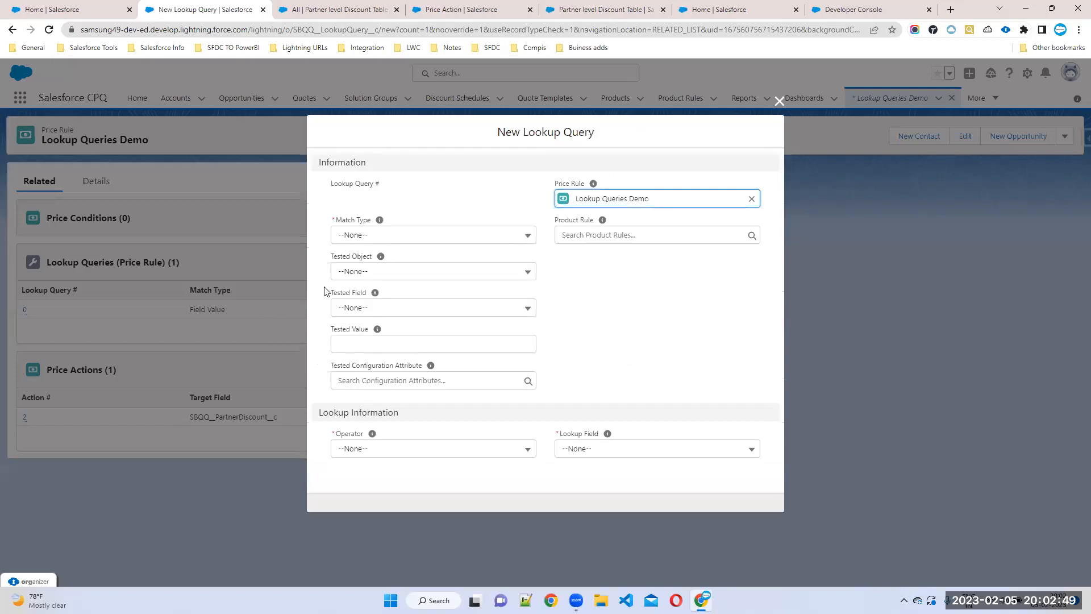
{"action": "left_click", "coordinate": [781, 102]}
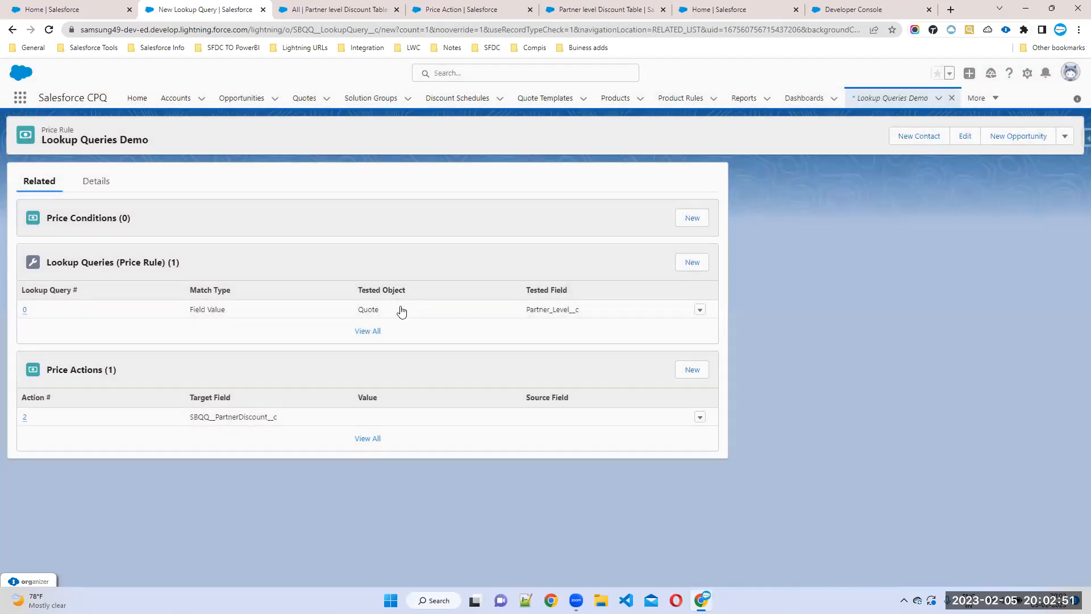
{"action": "left_click", "coordinate": [680, 268]}
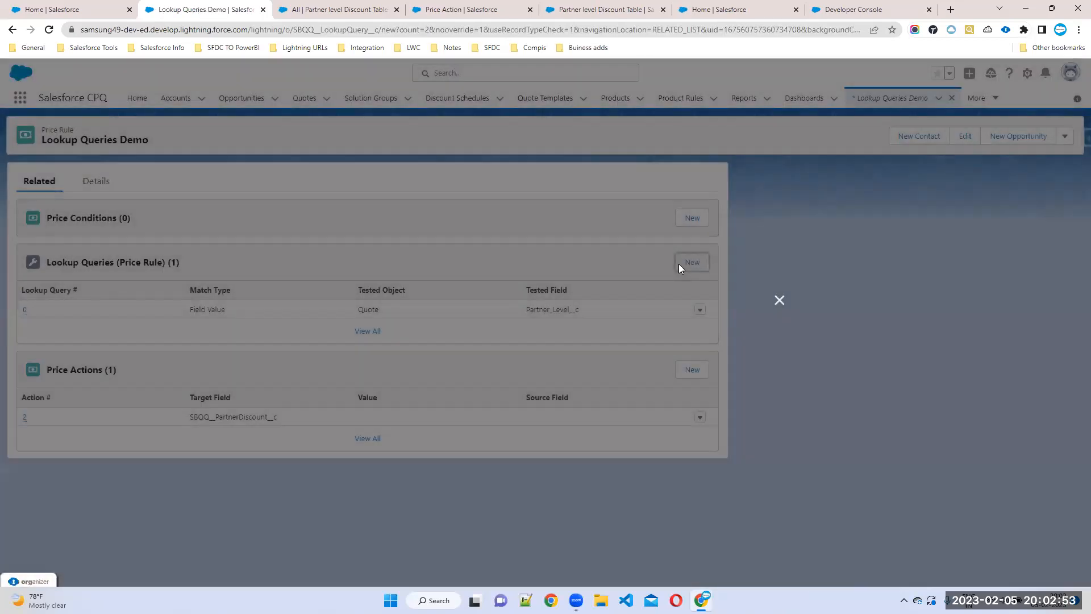
{"action": "left_click", "coordinate": [385, 236]}
{"action": "left_click", "coordinate": [381, 278]}
{"action": "left_click", "coordinate": [378, 272]}
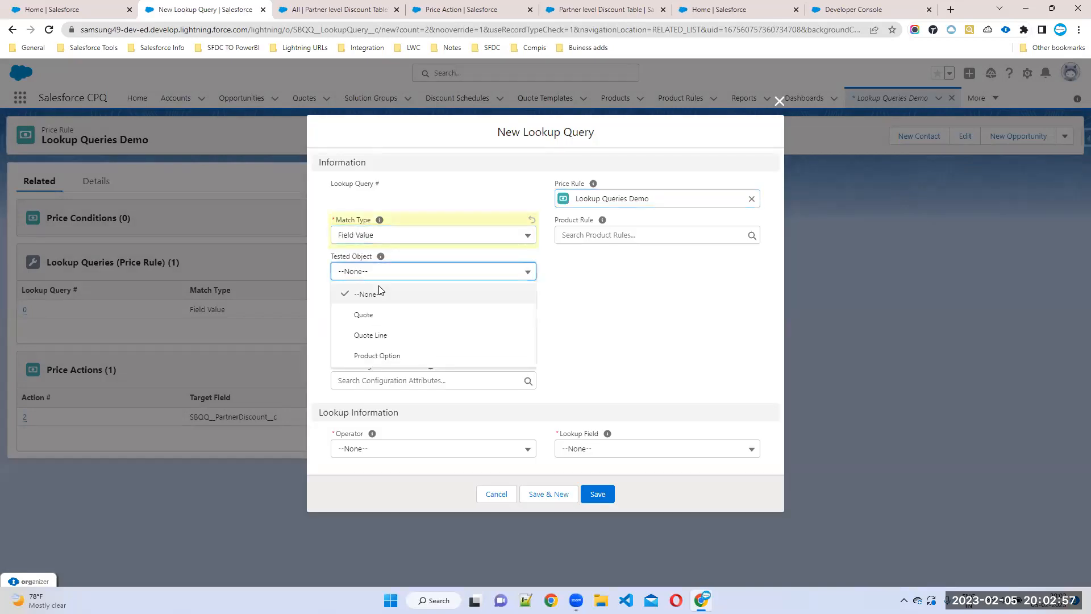
{"action": "left_click", "coordinate": [379, 335]}
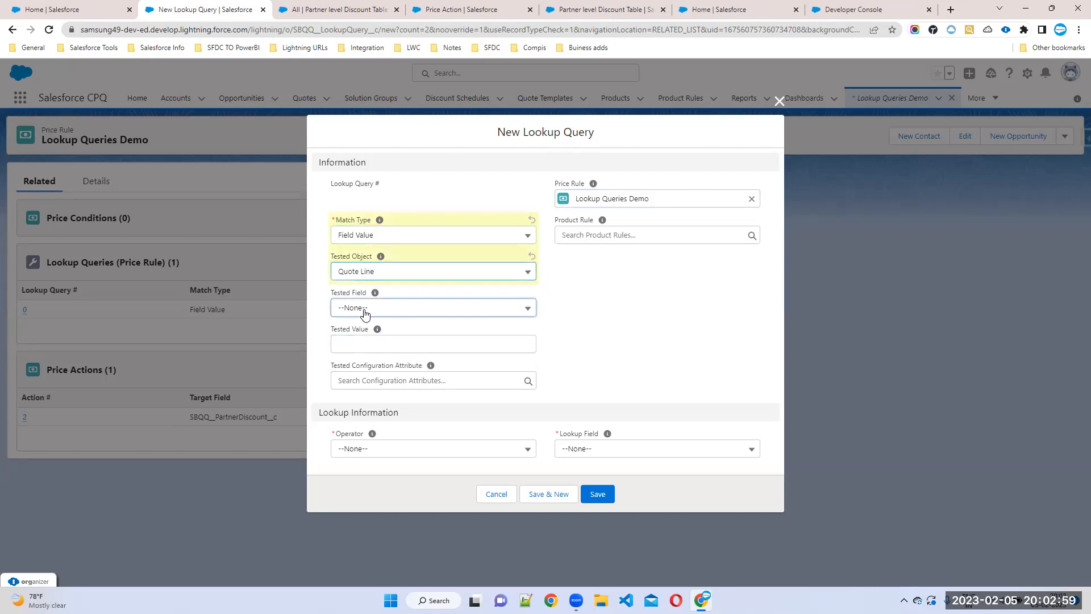
{"action": "left_click", "coordinate": [367, 308]}
{"action": "left_click", "coordinate": [387, 392]}
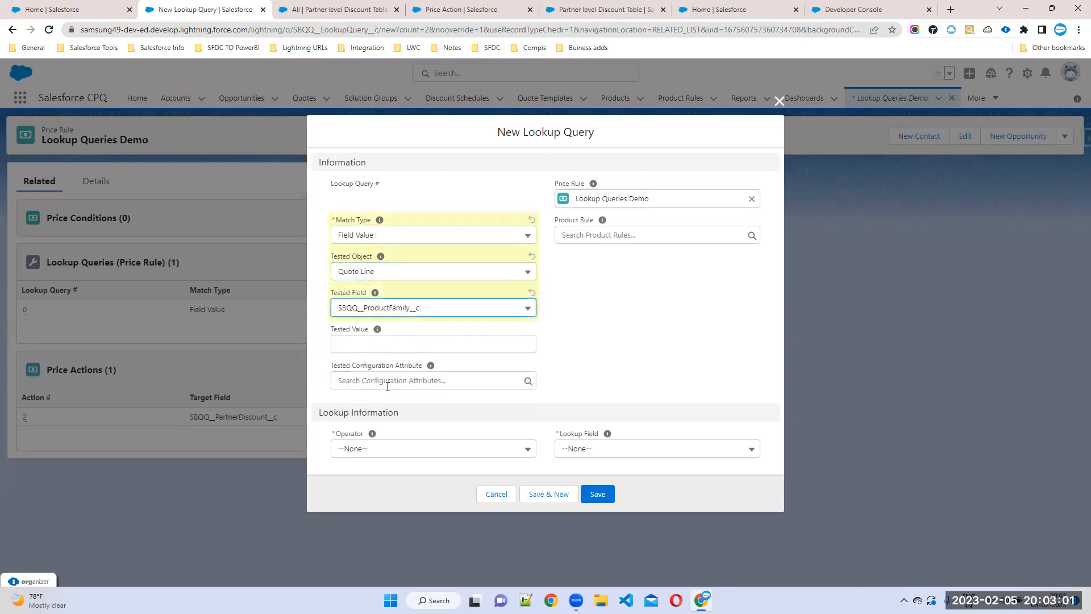
Step: Set the lookup query's Operator to equals and Lookup Field to Product_Family__c, and save it
{"action": "left_click", "coordinate": [384, 448]}
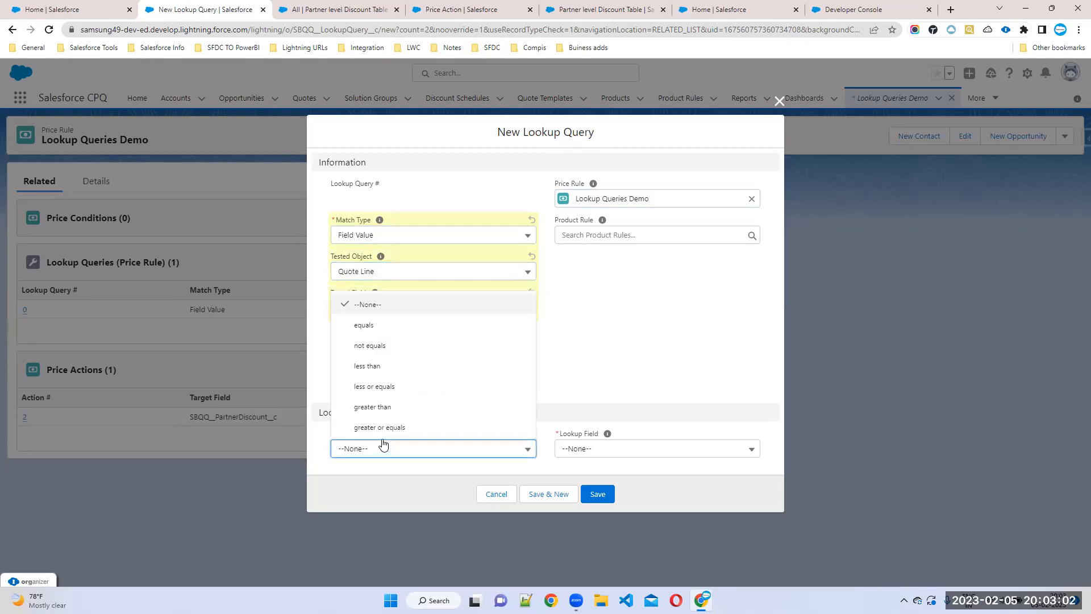
{"action": "left_click", "coordinate": [619, 451]}
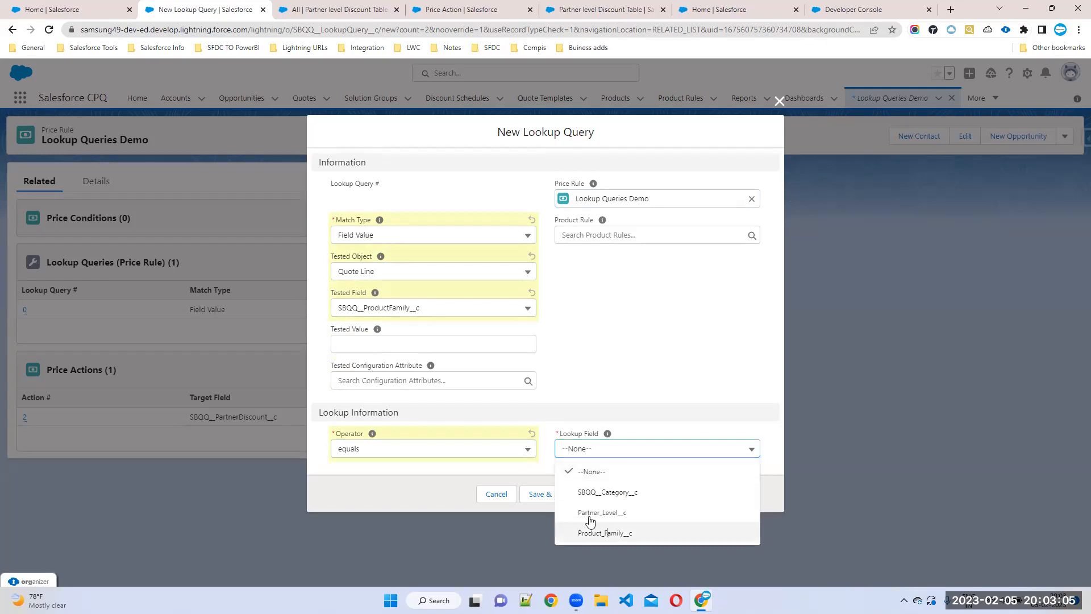
{"action": "key", "text": "Return"}
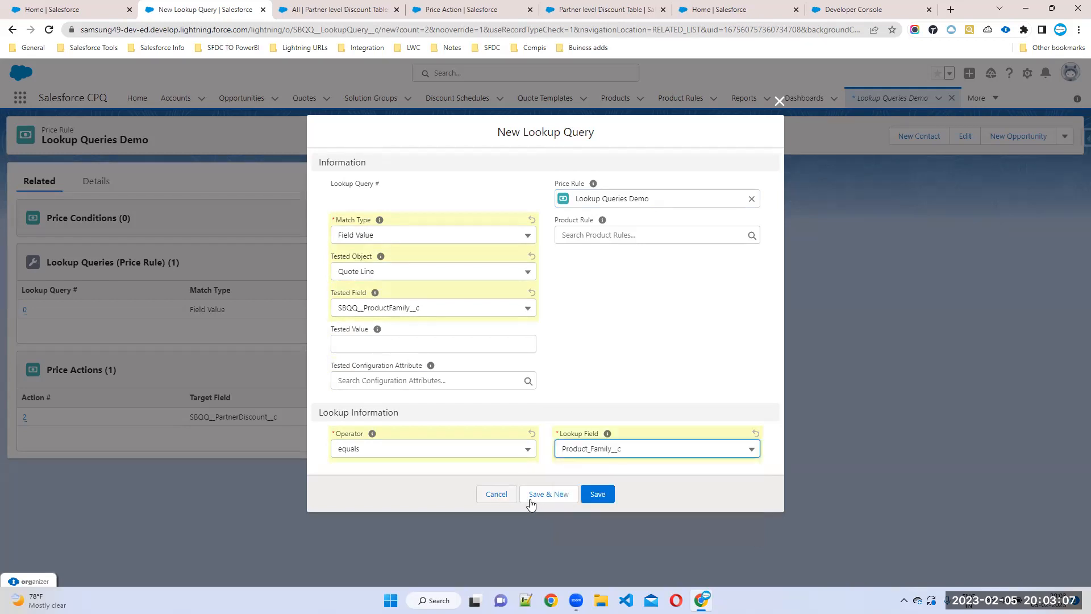
{"action": "left_click", "coordinate": [607, 498]}
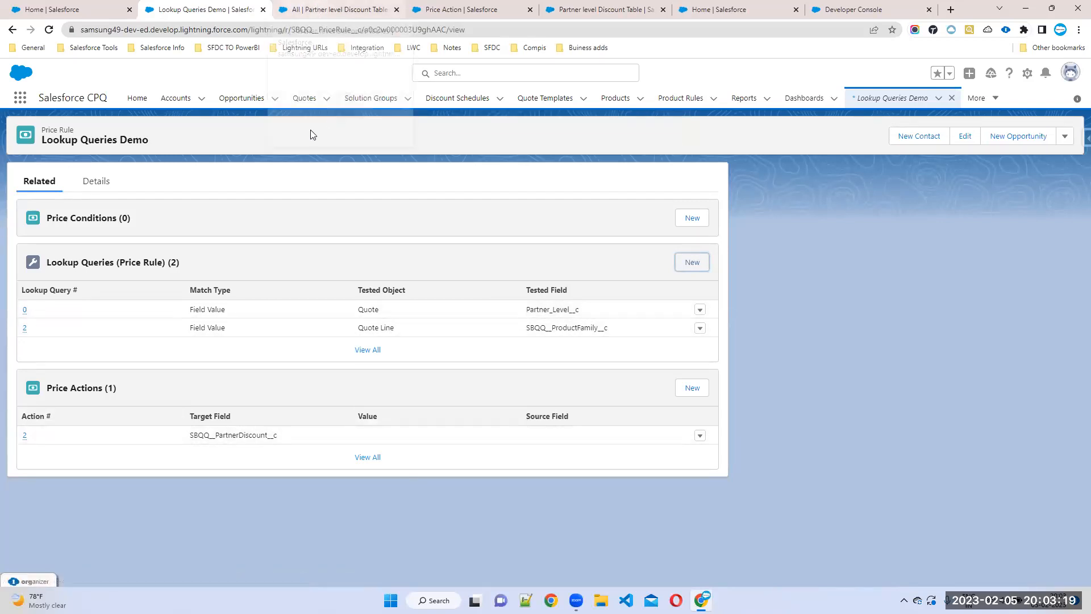
Step: Create and save a new account named Crown Equipment with Partner Level Gold
{"action": "middle_click", "coordinate": [175, 97]}
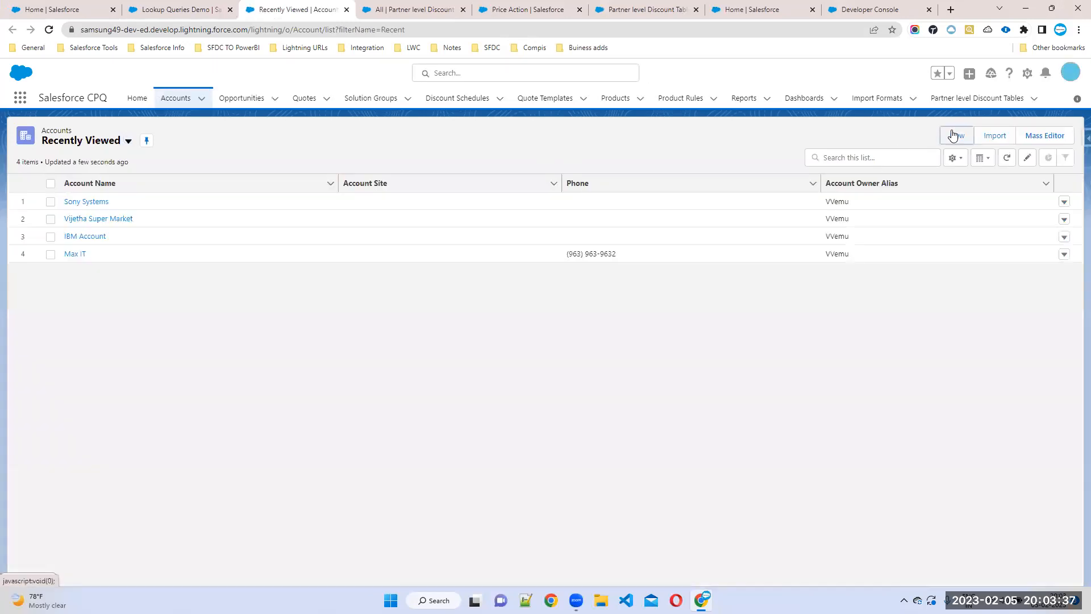
{"action": "left_click", "coordinate": [953, 135]}
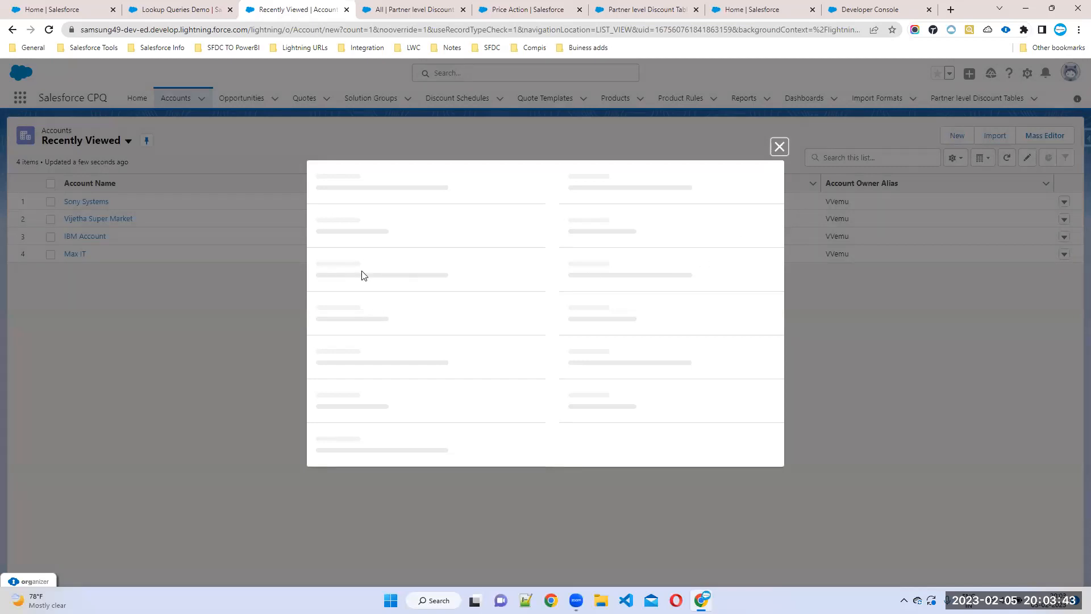
{"action": "left_click", "coordinate": [370, 200]}
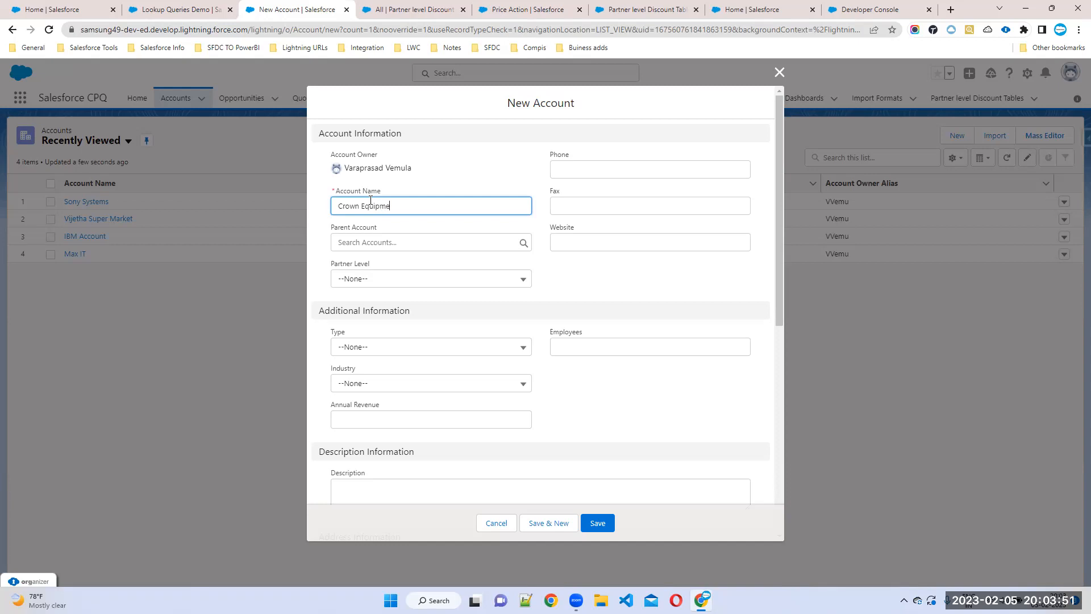
{"action": "left_click", "coordinate": [640, 171]}
{"action": "scroll", "coordinate": [607, 295], "scroll_direction": "down", "scroll_amount": 7}
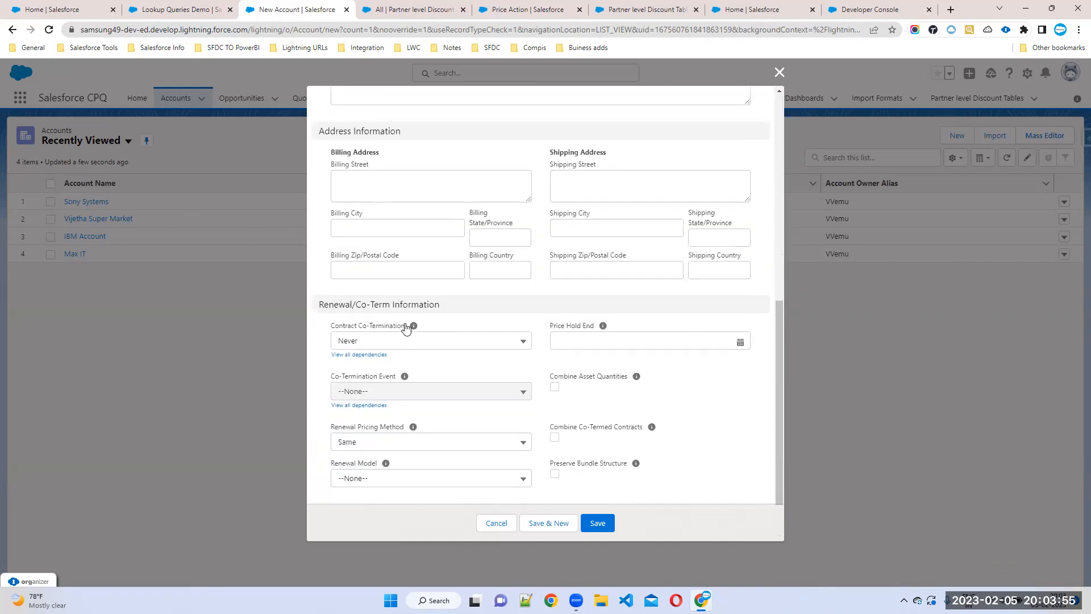
{"action": "scroll", "coordinate": [414, 324], "scroll_direction": "up", "scroll_amount": 7}
{"action": "left_click", "coordinate": [364, 284]}
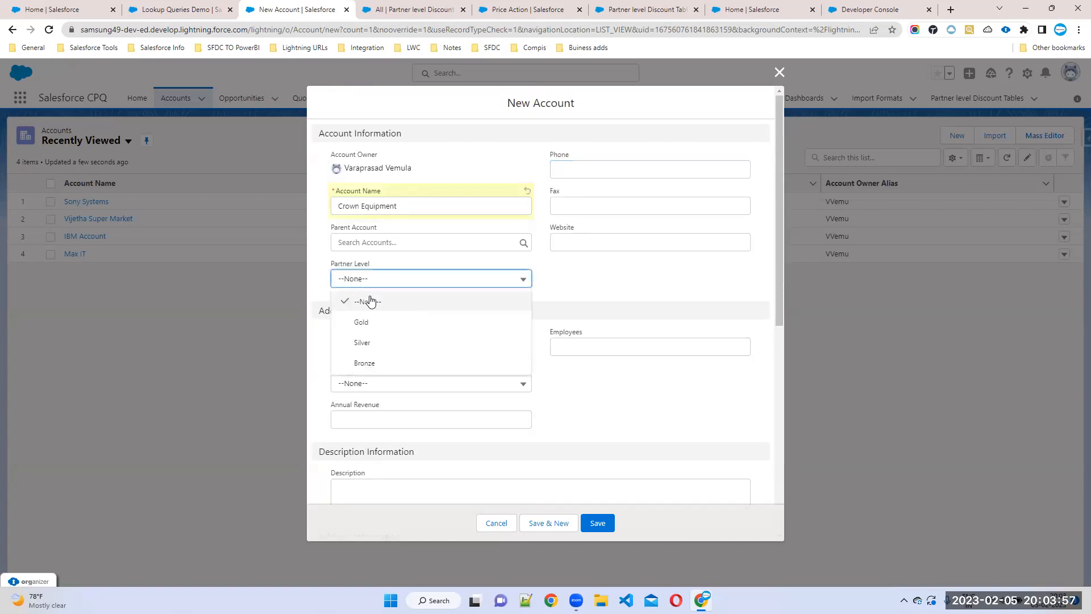
{"action": "left_click", "coordinate": [352, 320]}
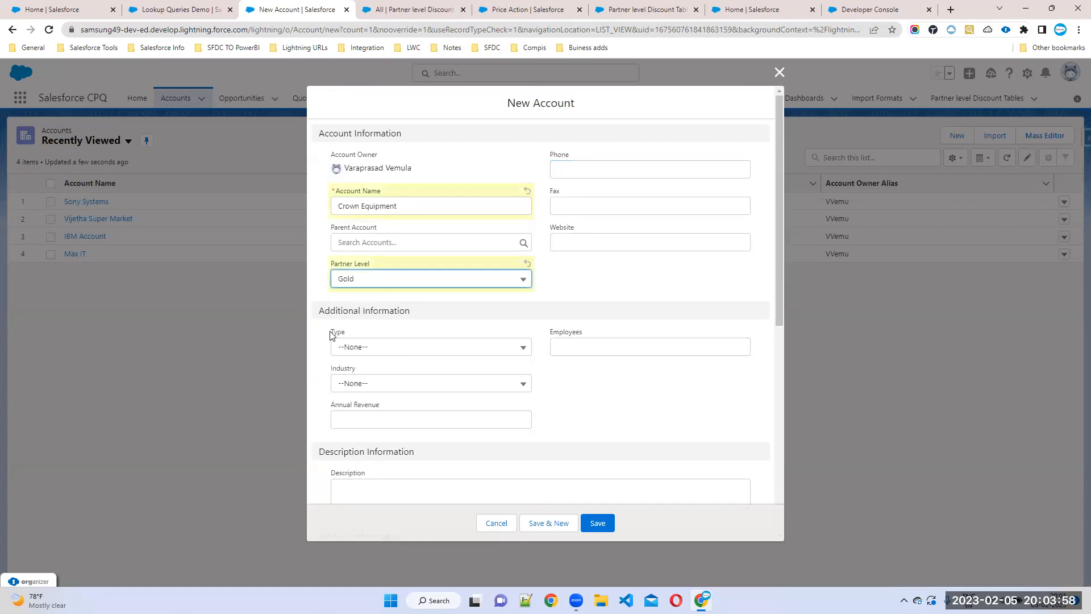
{"action": "left_click", "coordinate": [598, 523]}
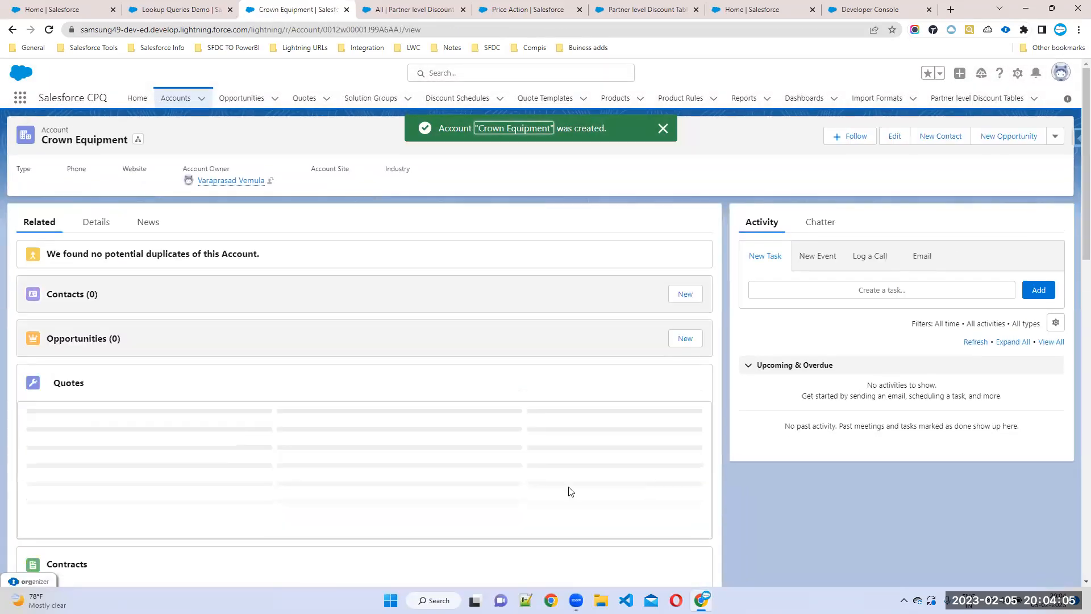
Step: Create an opportunity named Crown opportunity for the Crown Equipment account, with close date 2/6/2023 and stage Proposal/Price Quote
{"action": "scroll", "coordinate": [468, 496], "scroll_direction": "down", "scroll_amount": 2}
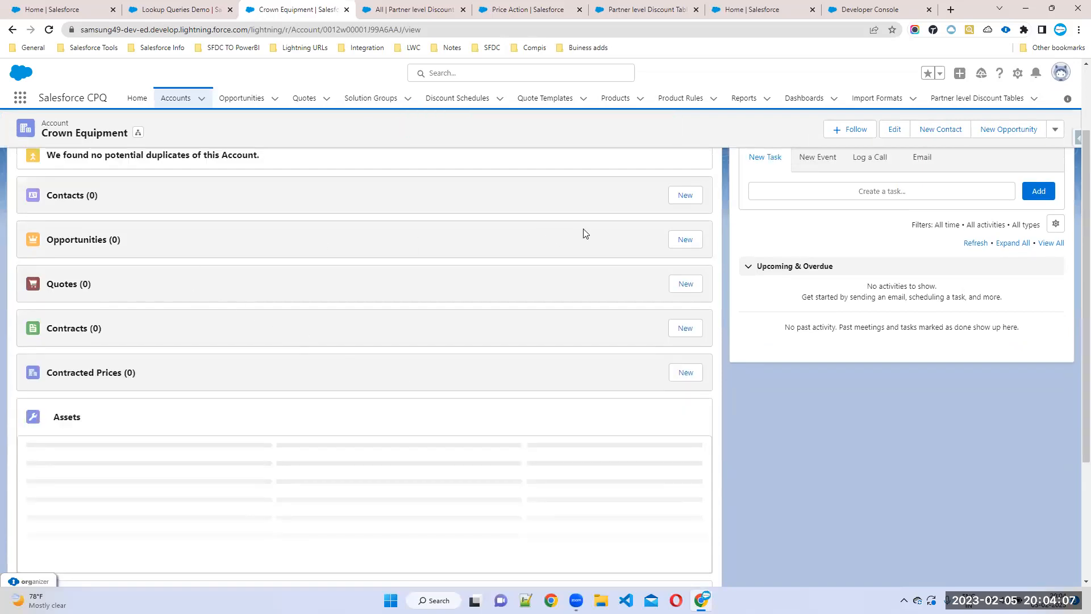
{"action": "left_click", "coordinate": [681, 239]}
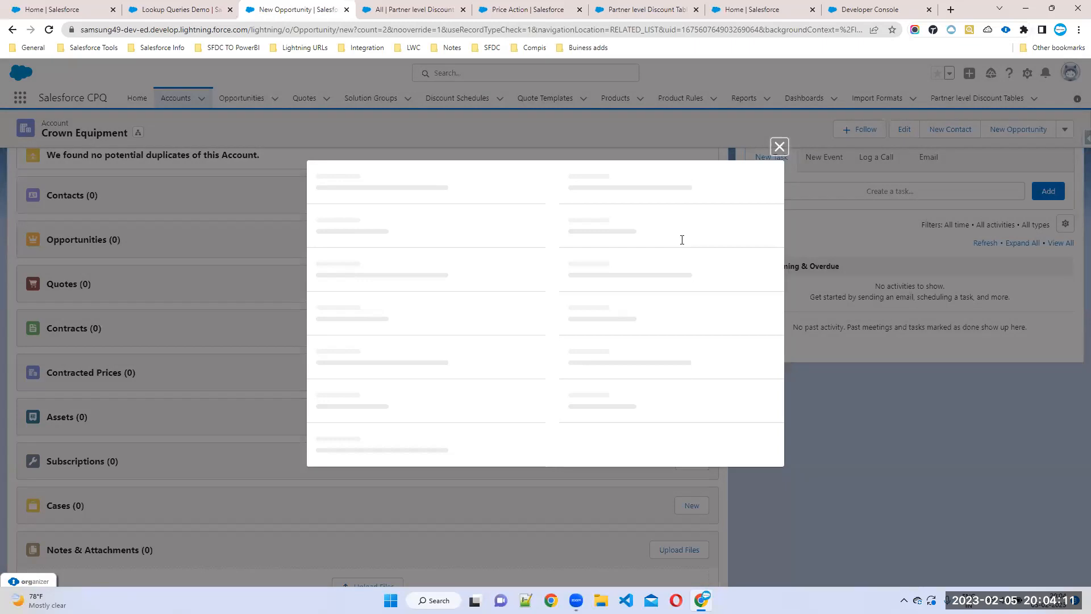
{"action": "left_click", "coordinate": [402, 212]}
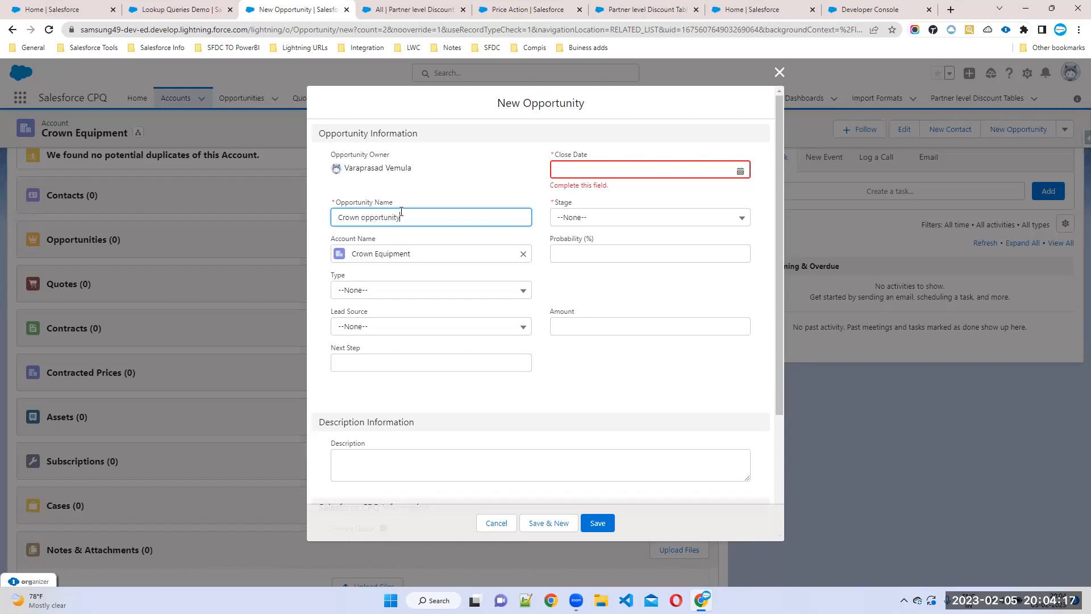
{"action": "left_click", "coordinate": [610, 165]}
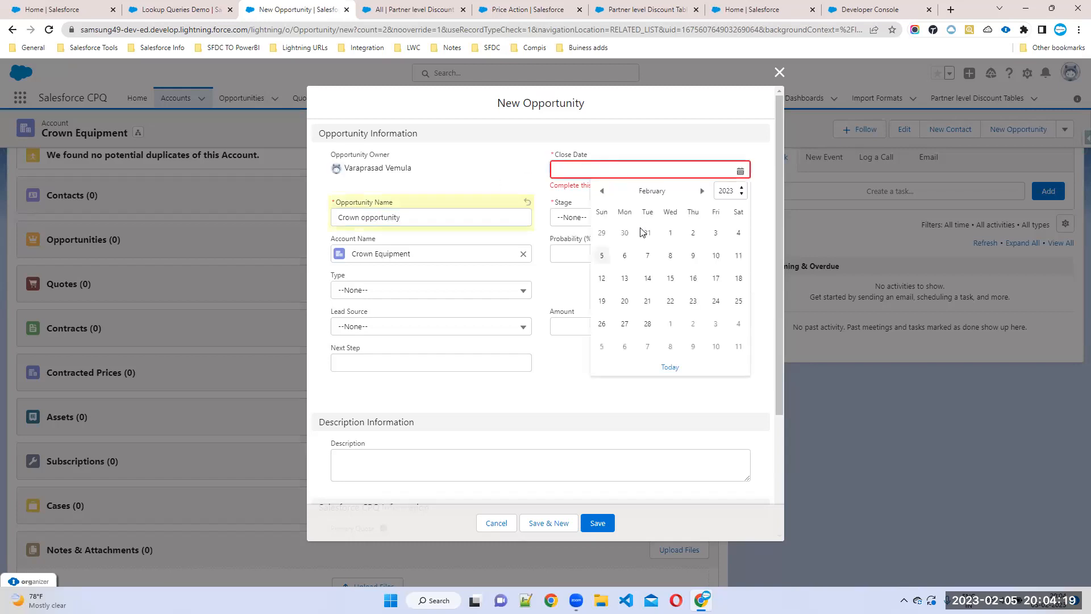
{"action": "left_click", "coordinate": [626, 254]}
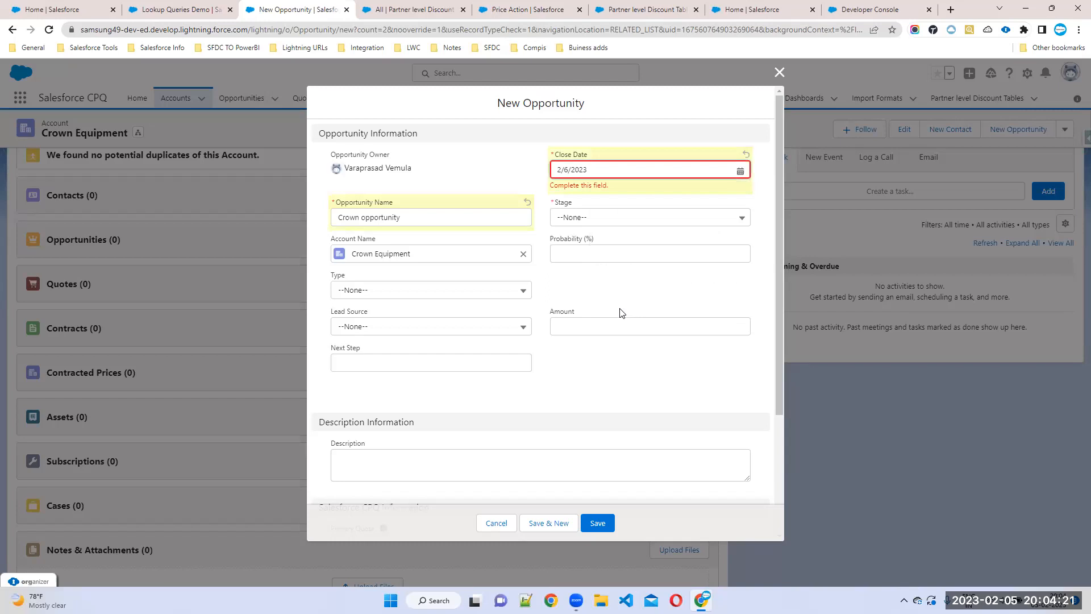
{"action": "key", "text": "Tab"}
{"action": "left_click", "coordinate": [595, 215]}
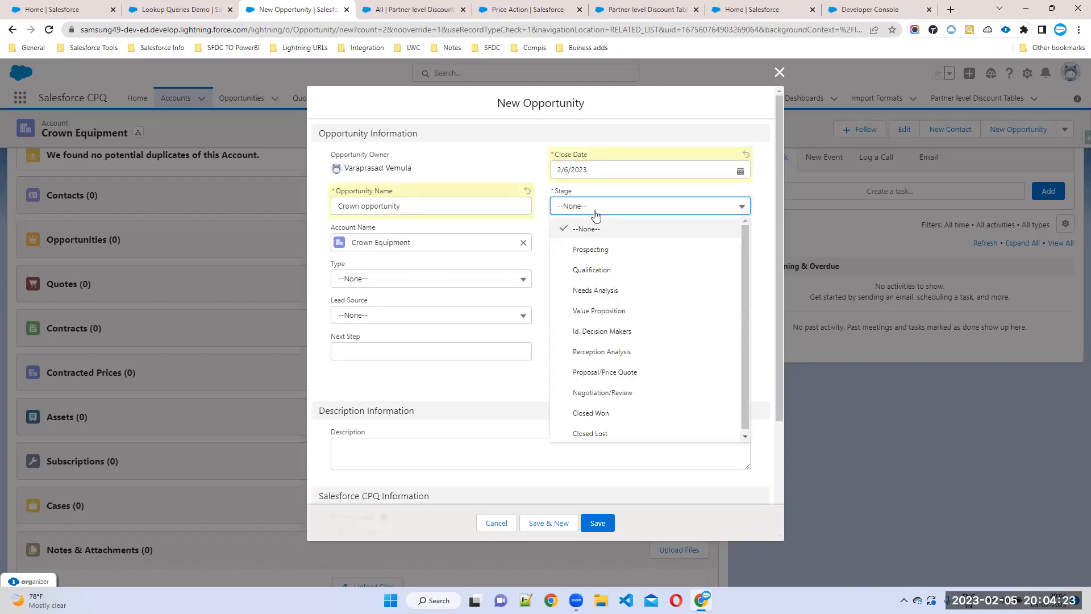
{"action": "left_click", "coordinate": [600, 377]}
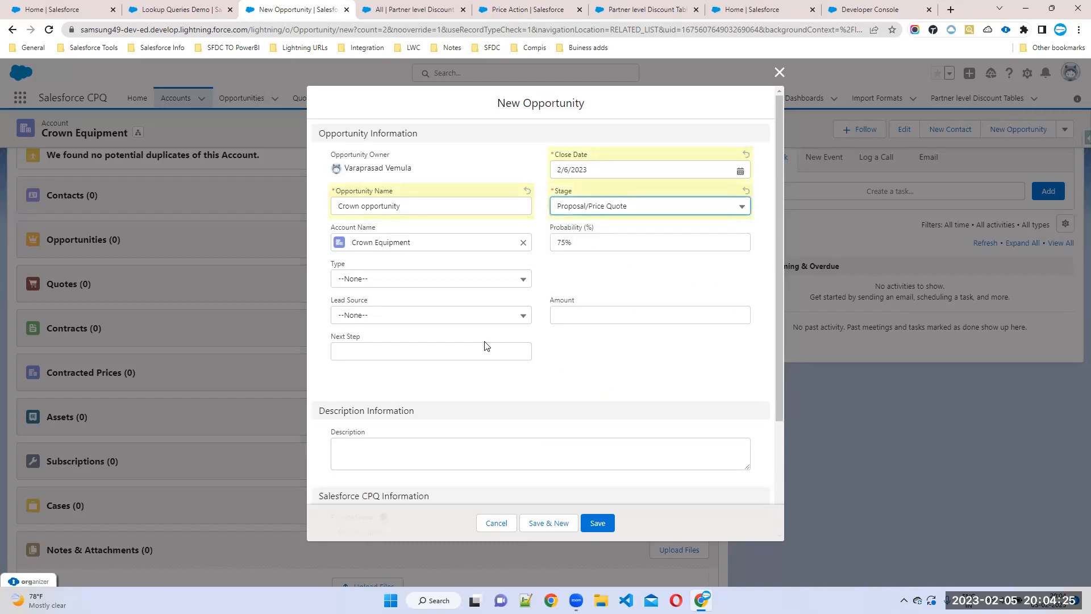
{"action": "scroll", "coordinate": [487, 346], "scroll_direction": "down", "scroll_amount": 3}
{"action": "left_click", "coordinate": [597, 523]}
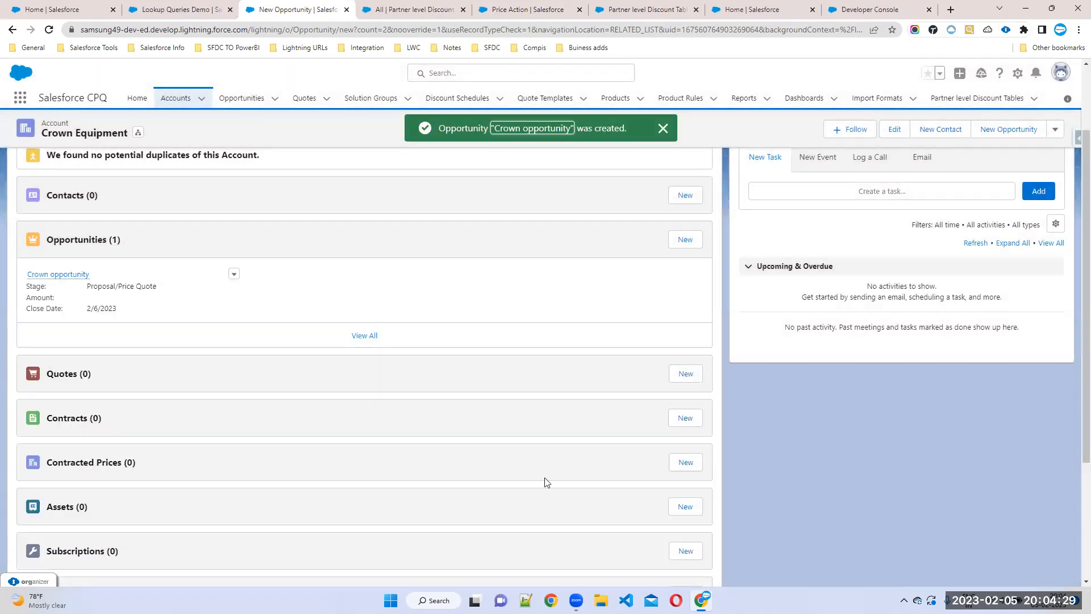
Step: Create and save a new quote linked to the Crown Equipment account and Crown opportunity
{"action": "left_click", "coordinate": [687, 379]}
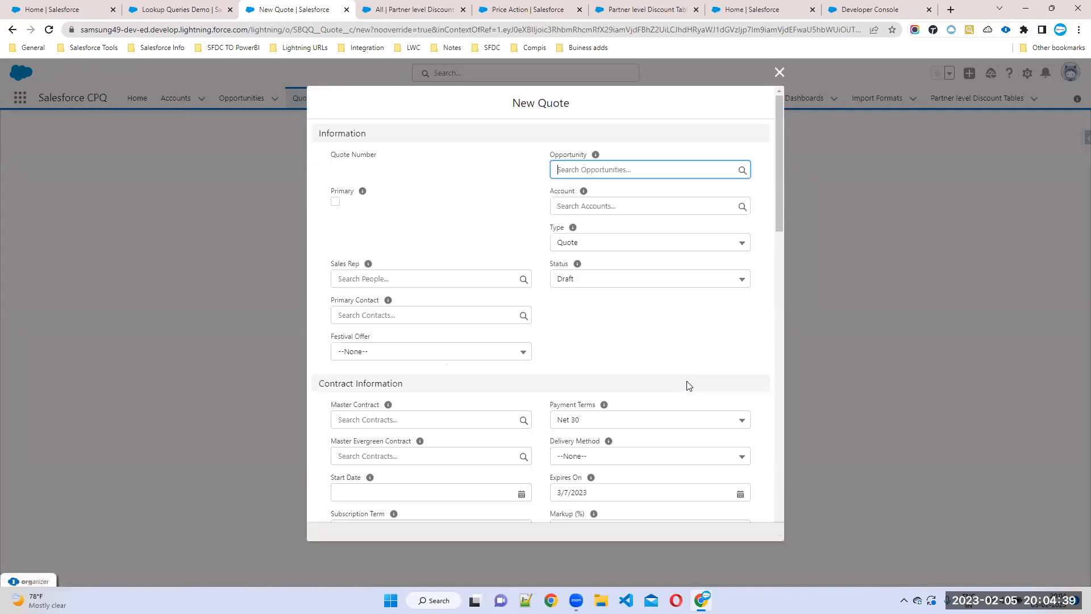
{"action": "left_click", "coordinate": [597, 208]}
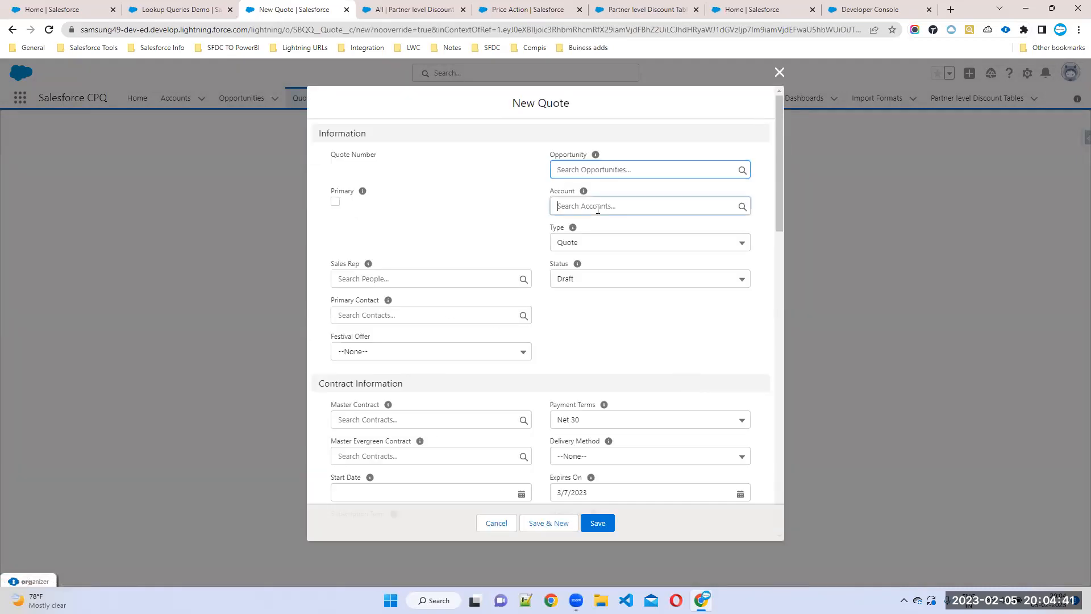
{"action": "left_click", "coordinate": [602, 247]}
{"action": "left_click", "coordinate": [579, 170]}
{"action": "left_click", "coordinate": [595, 218]}
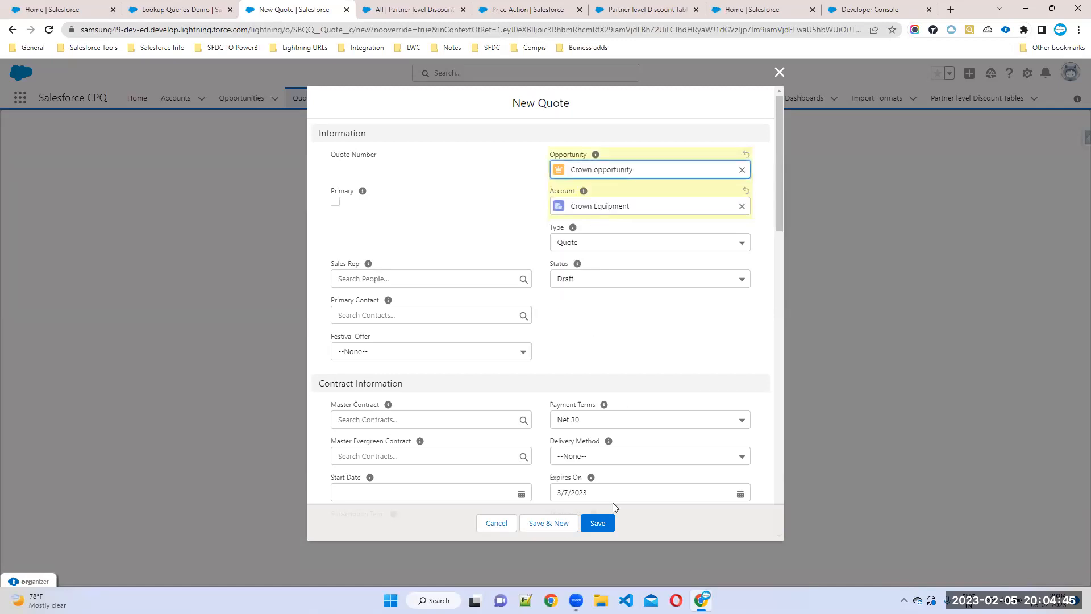
{"action": "left_click", "coordinate": [597, 524]}
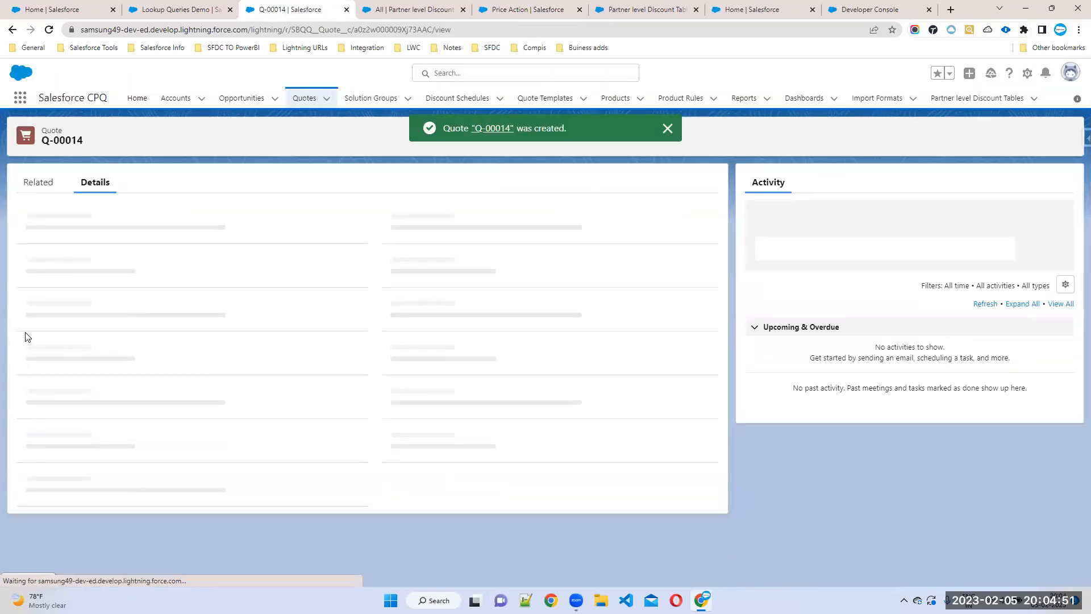
Step: Check the new quote's Partner Level, and start editing its lines with the USA PB price book
{"action": "left_click_drag", "start_coordinate": [33, 414], "coordinate": [84, 419]}
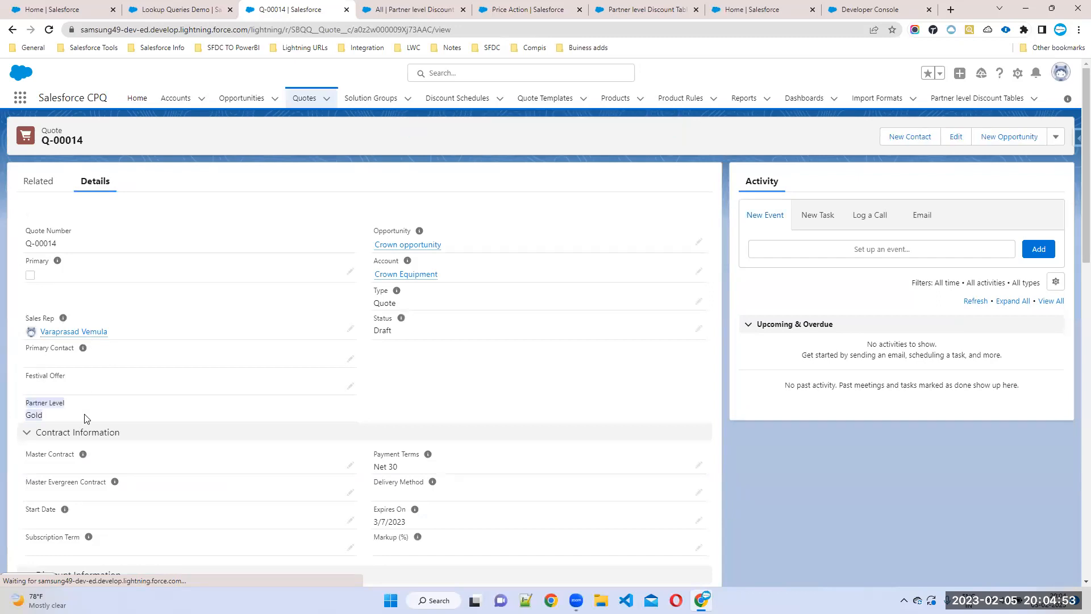
{"action": "left_click", "coordinate": [403, 414]}
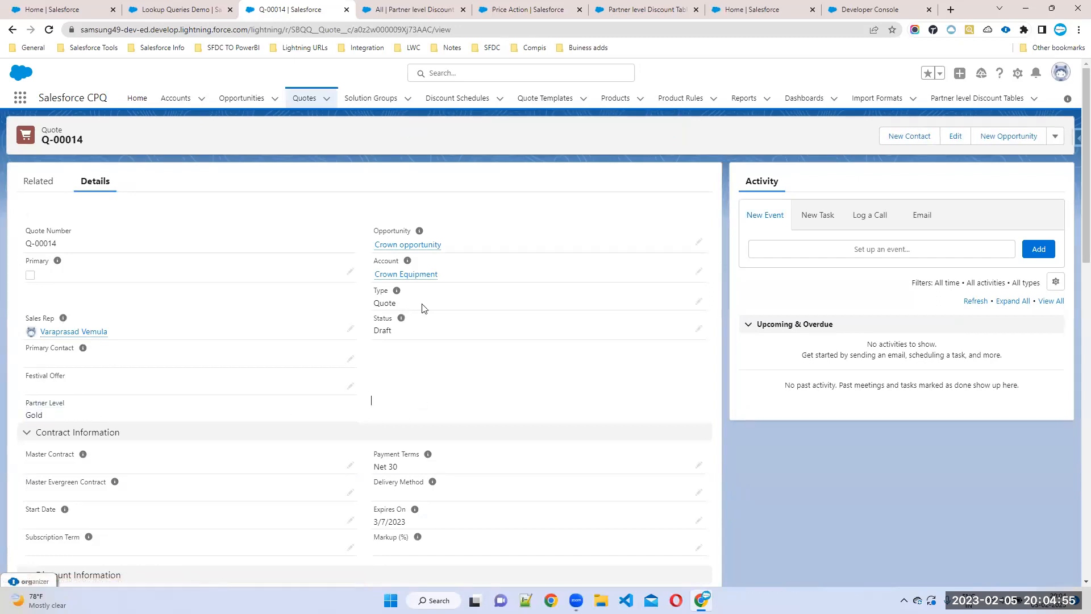
{"action": "mouse_move", "coordinate": [411, 277]}
{"action": "left_click", "coordinate": [1055, 136]}
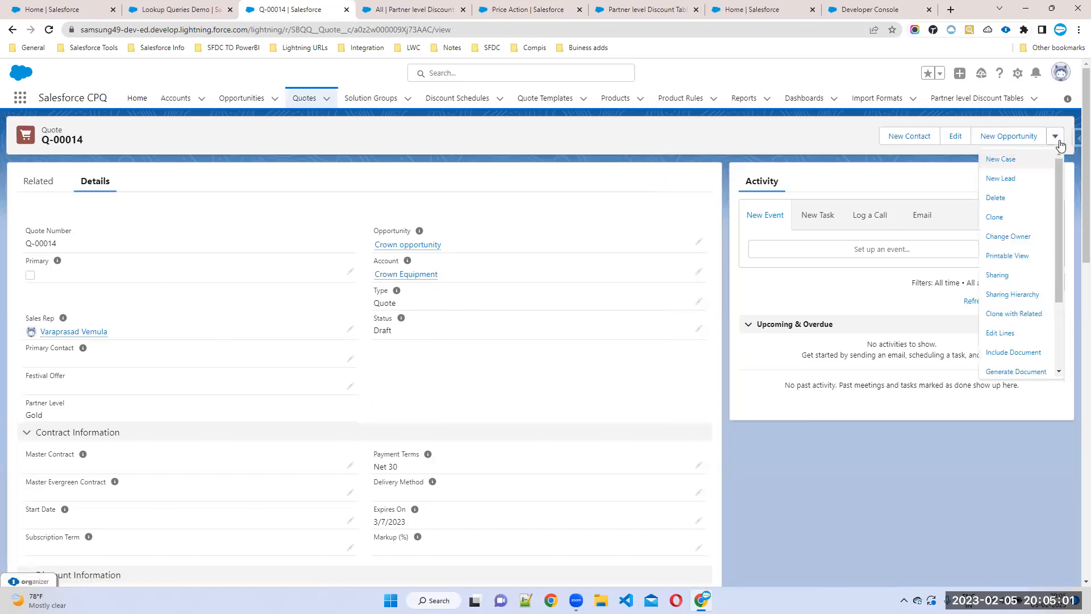
{"action": "left_click", "coordinate": [1010, 333]}
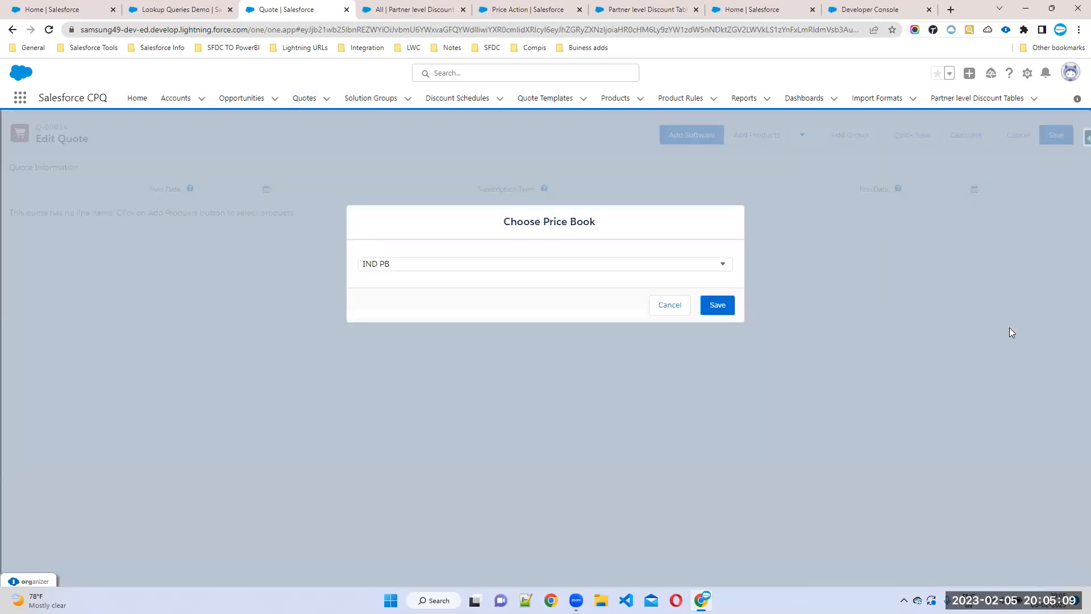
{"action": "left_click", "coordinate": [517, 265]}
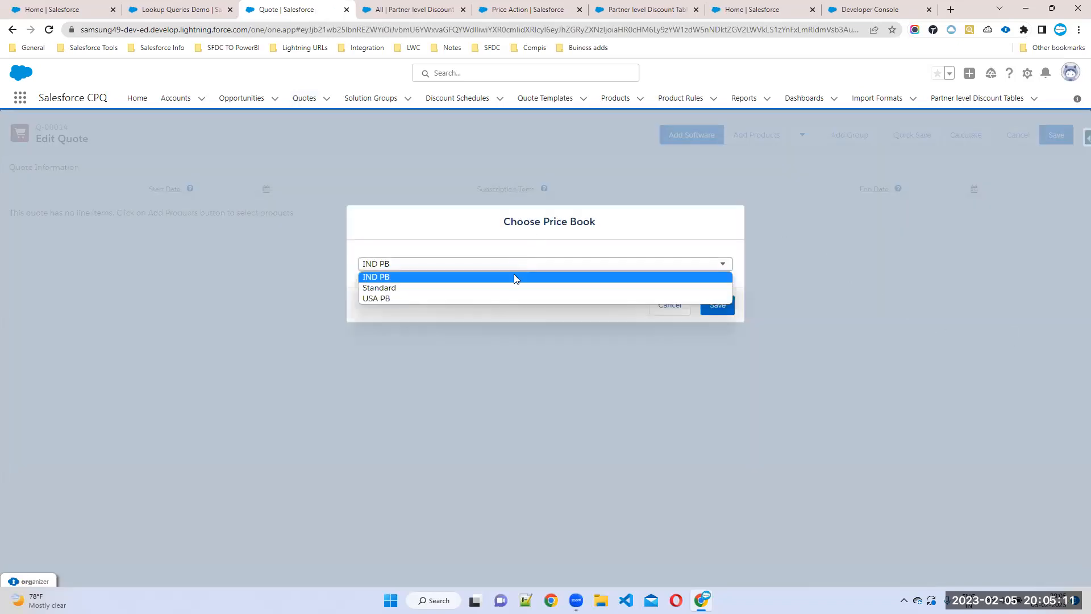
{"action": "left_click", "coordinate": [443, 299]}
{"action": "left_click", "coordinate": [716, 306]}
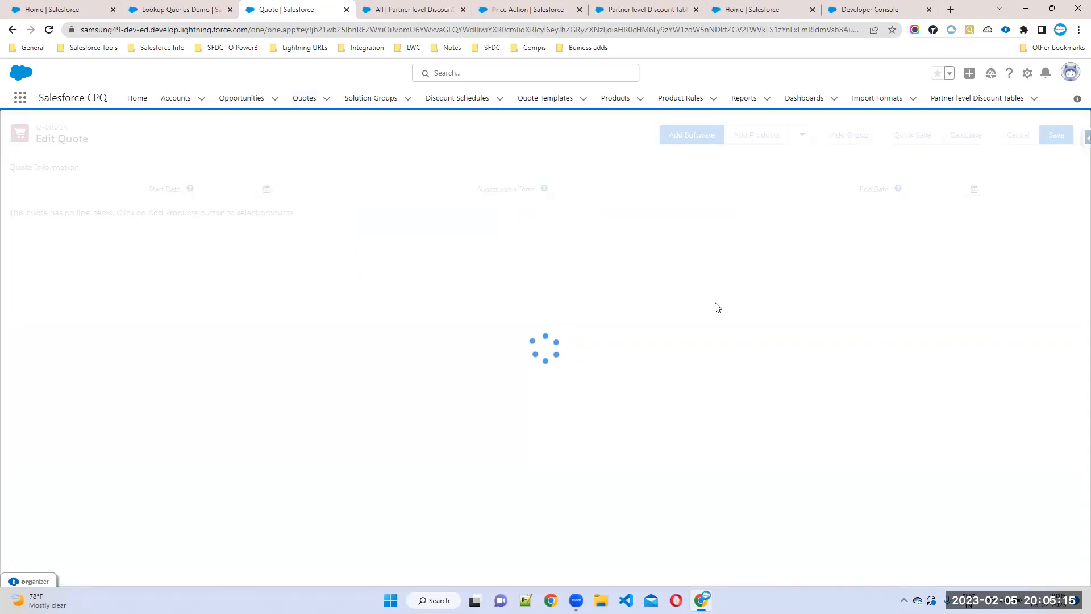
Step: Add the Maintenance Kit, Mouse and HDMI Display products to the quote
{"action": "left_click", "coordinate": [760, 141]}
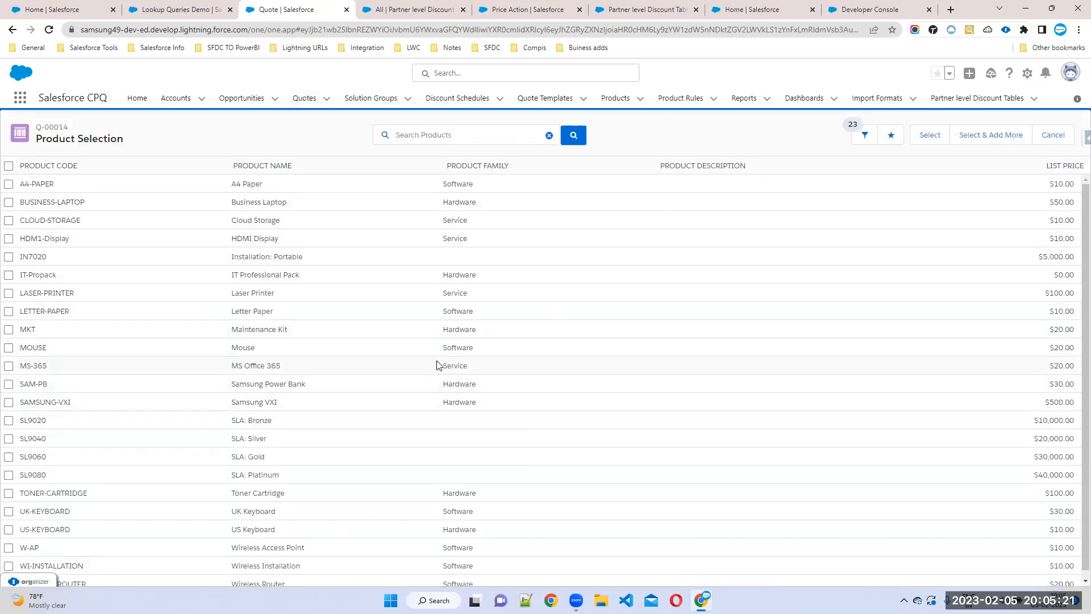
{"action": "left_click", "coordinate": [9, 329]}
{"action": "left_click", "coordinate": [9, 239]}
{"action": "left_click", "coordinate": [931, 138]}
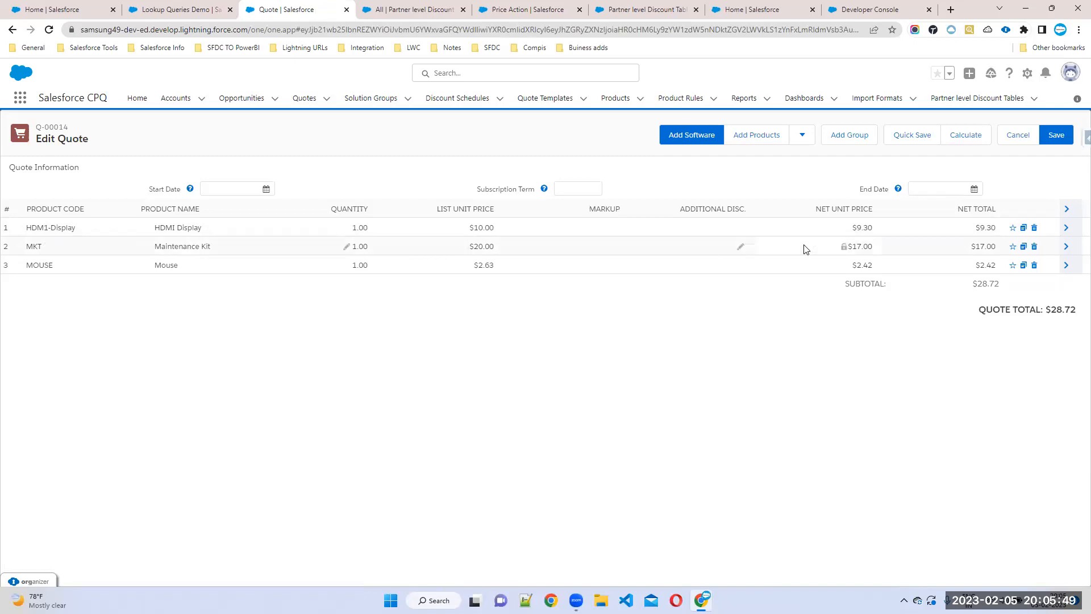
Step: Compare the Maintenance Kit line's partner discount with the Gold Hardware entry in the Partner level Discount Tables
{"action": "left_click", "coordinate": [438, 10]}
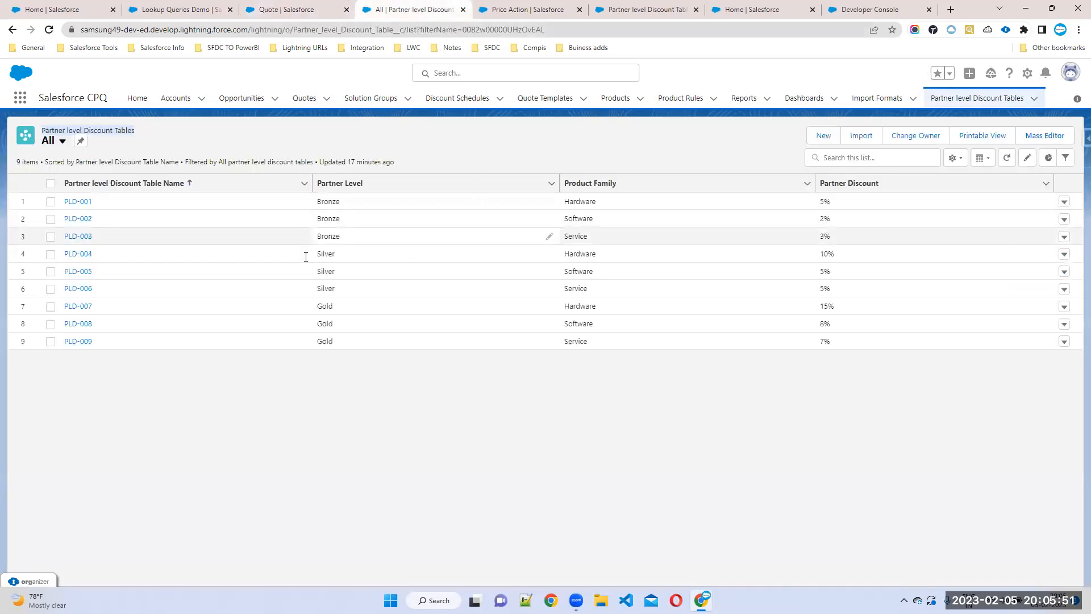
{"action": "left_click_drag", "start_coordinate": [835, 307], "coordinate": [69, 294]}
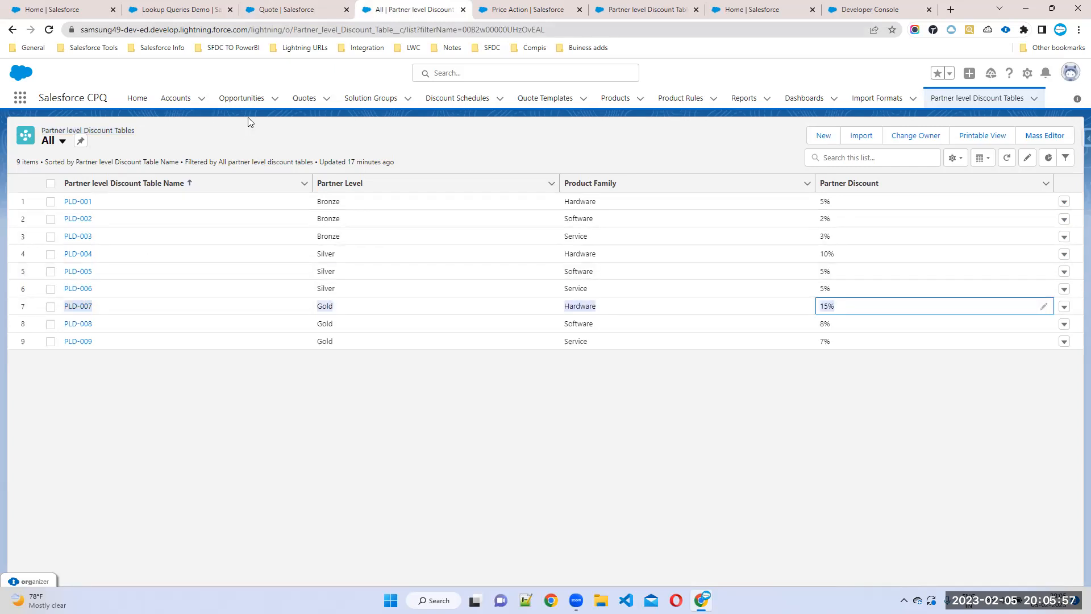
{"action": "left_click", "coordinate": [279, 8]}
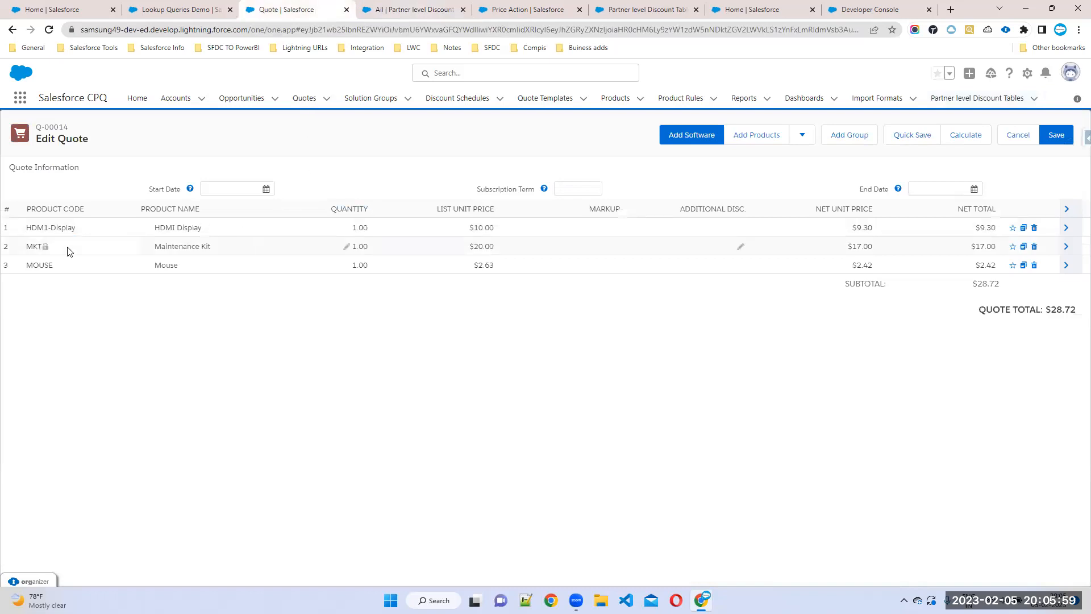
{"action": "left_click", "coordinate": [1066, 250]}
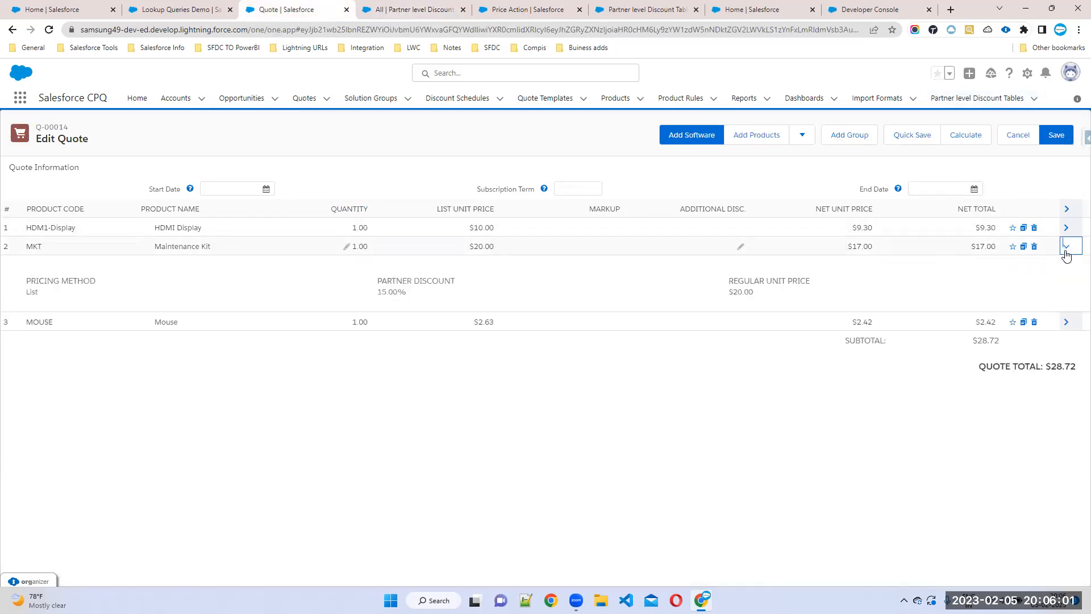
{"action": "left_click_drag", "start_coordinate": [373, 295], "coordinate": [409, 298]}
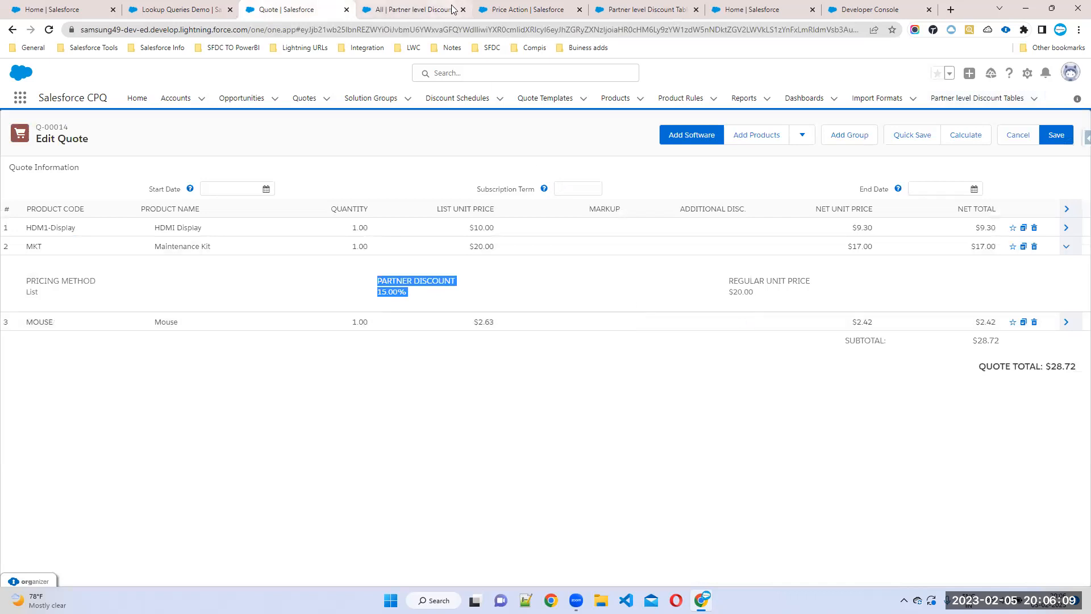
Step: Check the Gold Software entry in the discount table against the Mouse line's partner discount on the quote
{"action": "left_click", "coordinate": [432, 9]}
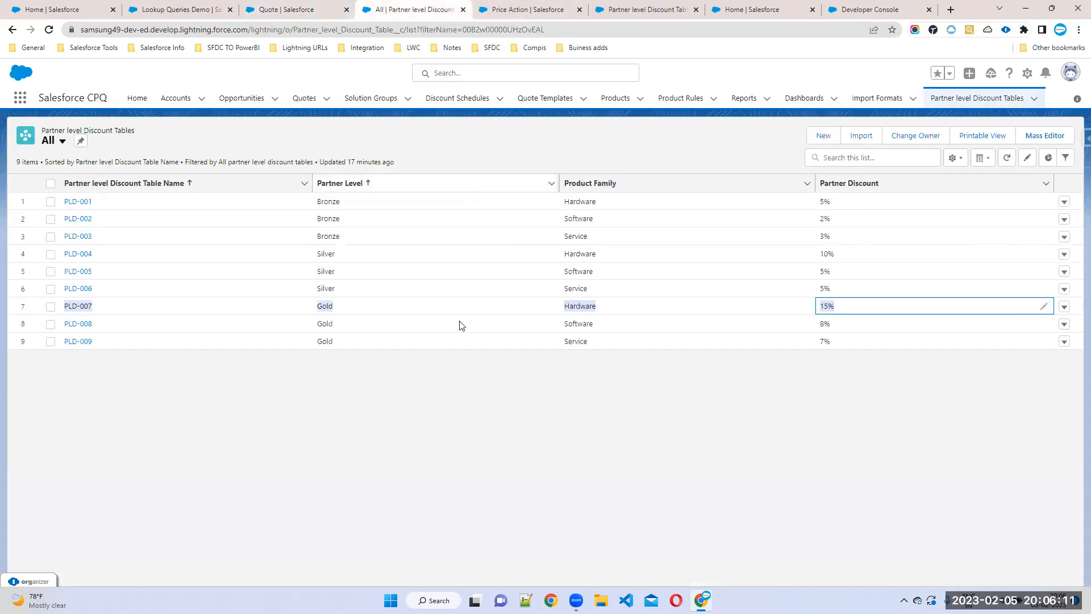
{"action": "left_click", "coordinate": [316, 322]}
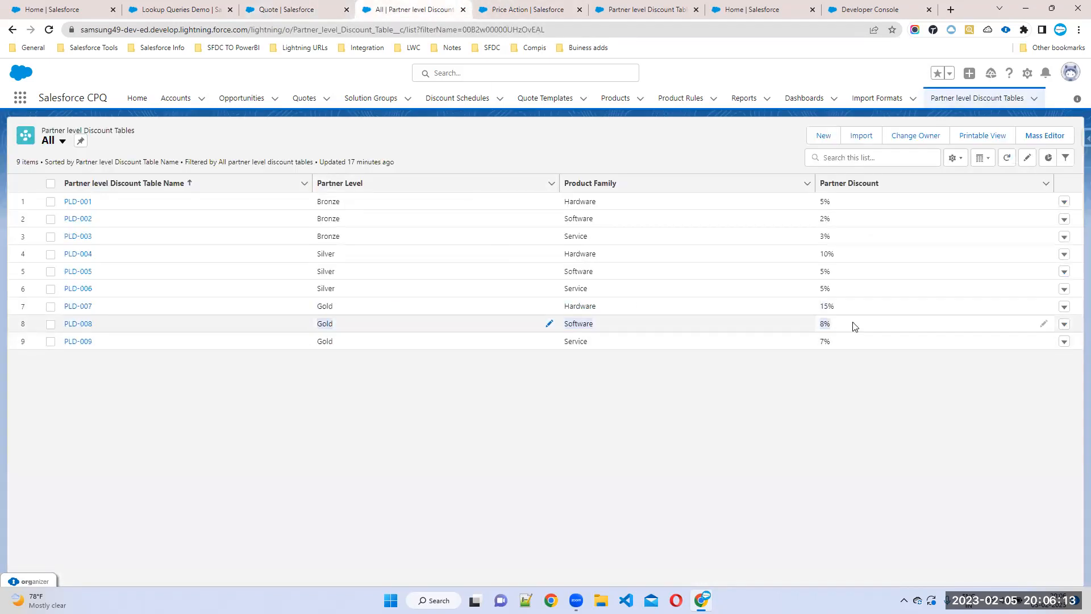
{"action": "left_click", "coordinate": [180, 9]}
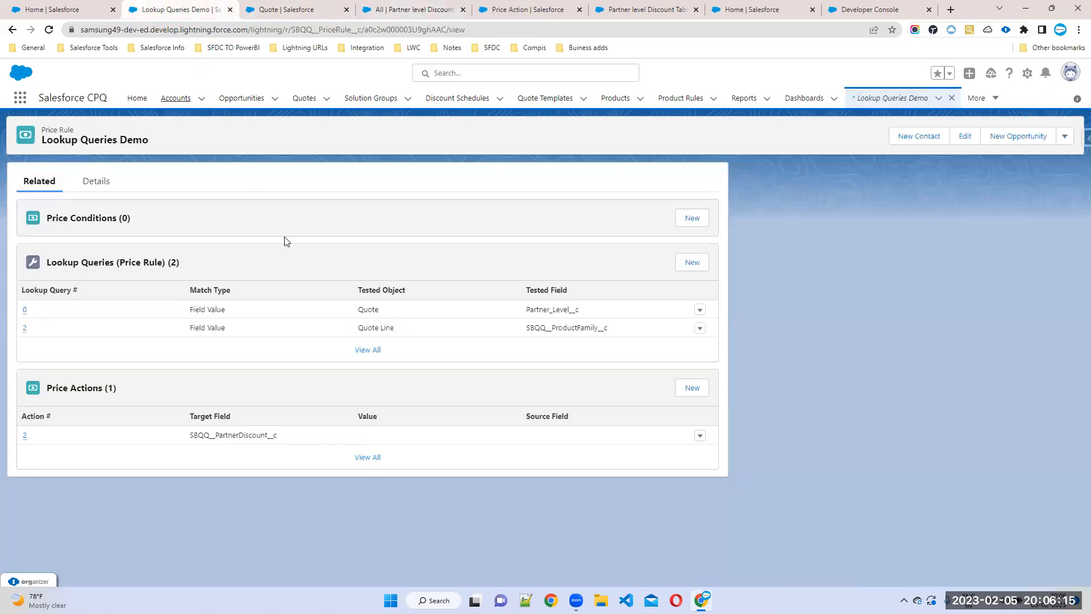
{"action": "left_click", "coordinate": [279, 10]}
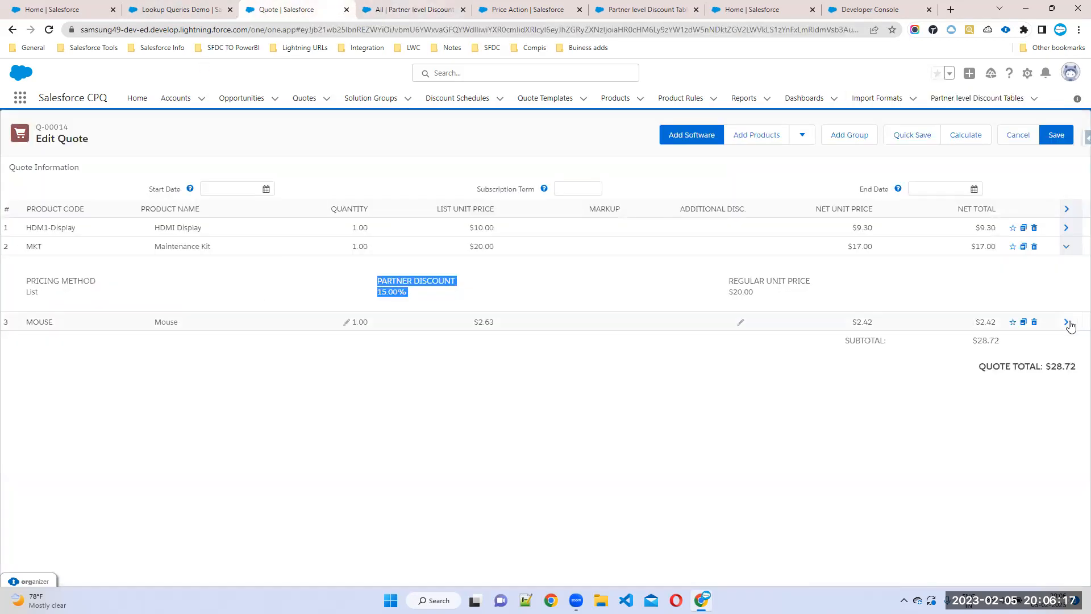
{"action": "left_click", "coordinate": [1067, 322]}
{"action": "left_click_drag", "start_coordinate": [367, 368], "coordinate": [515, 370]}
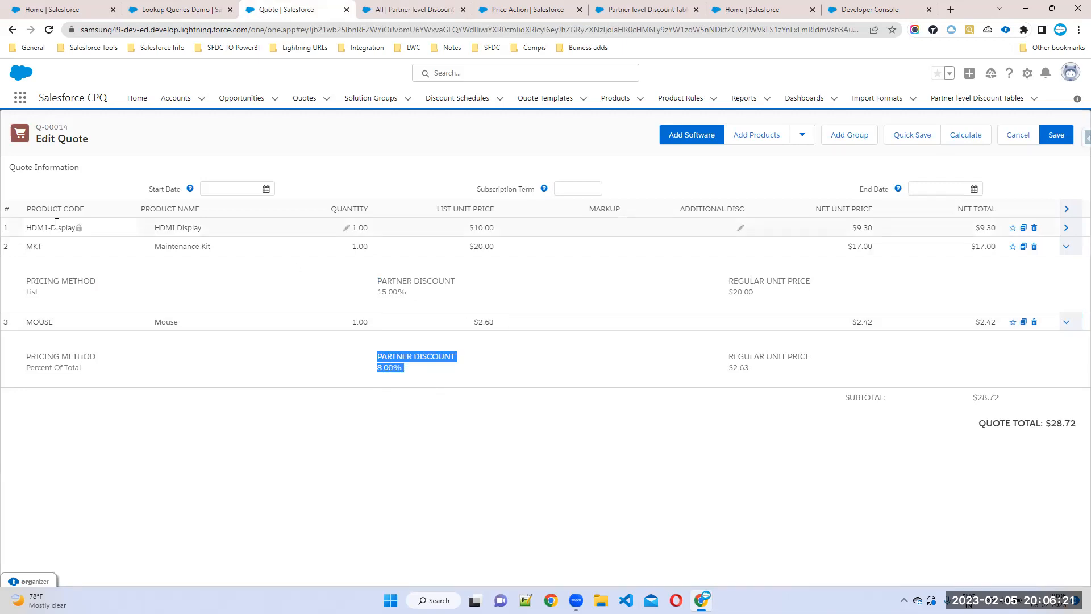
Step: Check the Gold Service entry in the discount table against the HDMI Display line's partner discount on the quote
{"action": "left_click", "coordinate": [143, 227]}
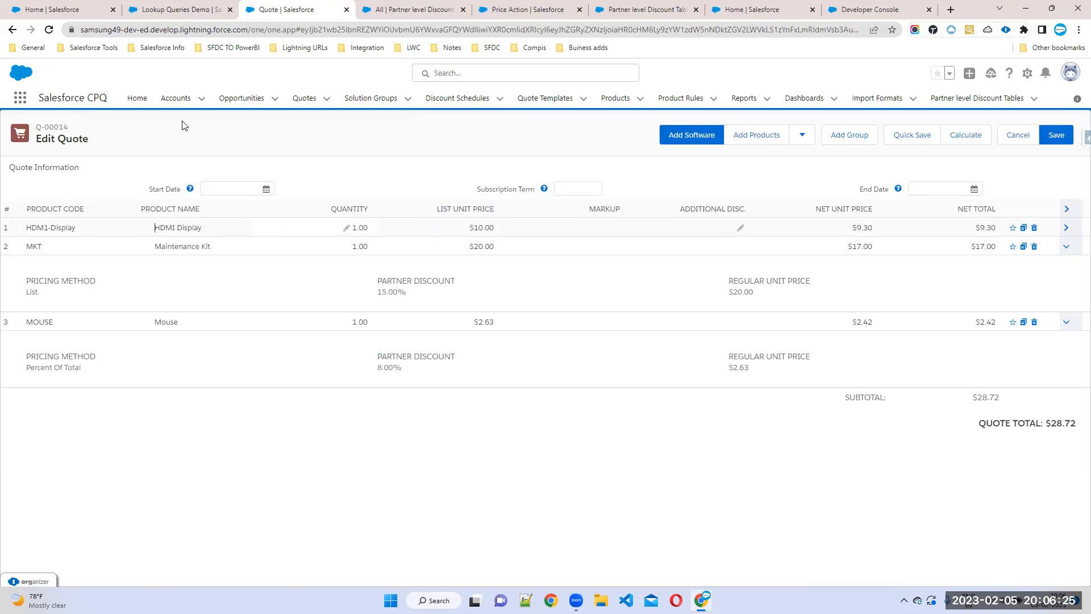
{"action": "left_click", "coordinate": [420, 11]}
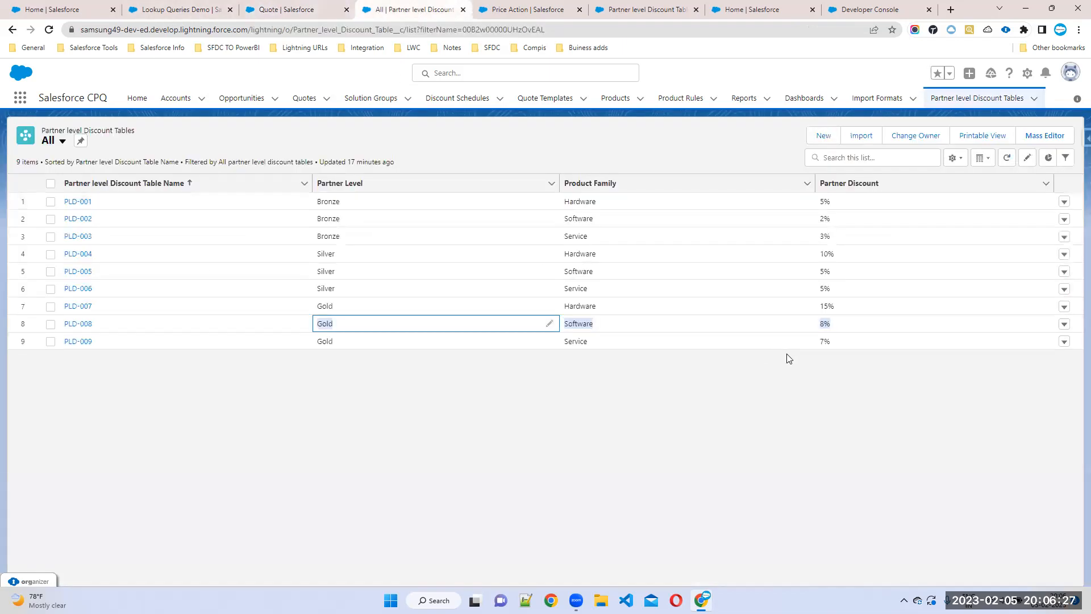
{"action": "left_click", "coordinate": [161, 9]}
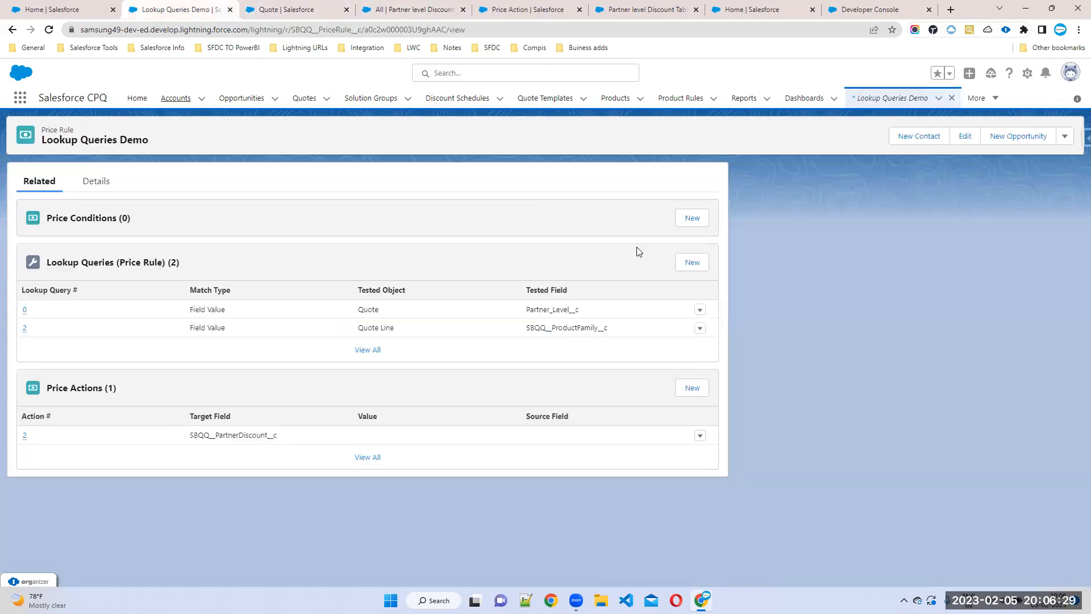
{"action": "left_click", "coordinate": [291, 11]}
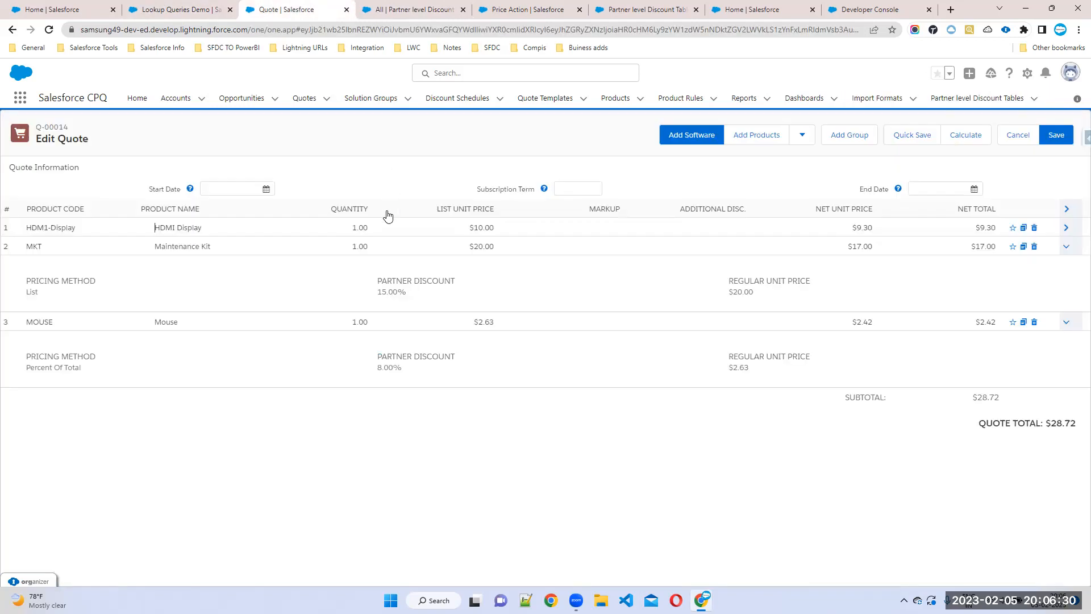
{"action": "left_click", "coordinate": [1066, 227]}
{"action": "left_click_drag", "start_coordinate": [372, 265], "coordinate": [455, 285]}
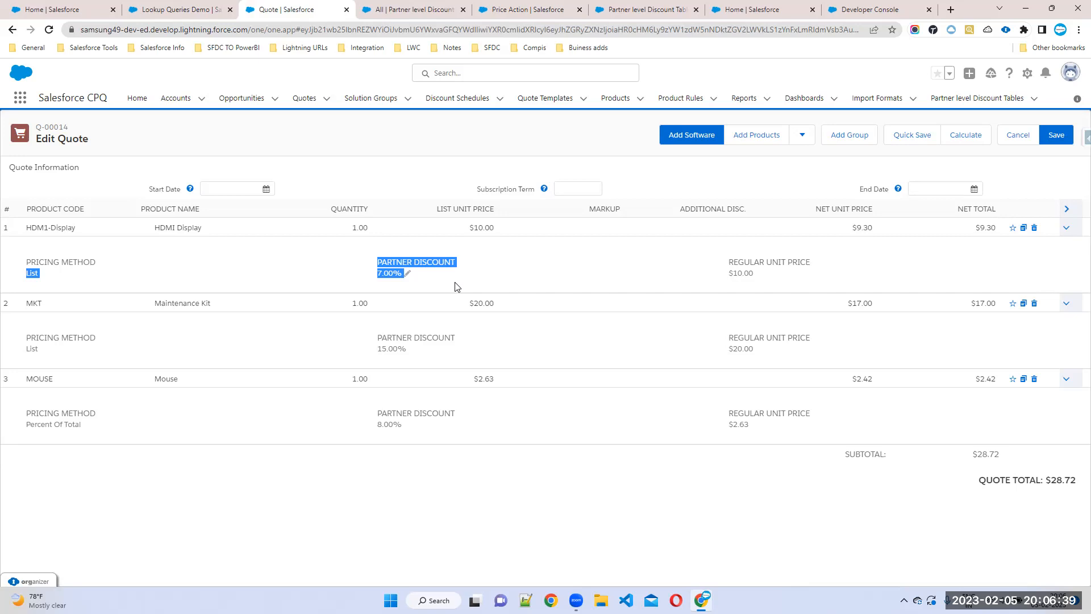
Step: Review the discount table against the expanded quote lines once more, and return to the Lookup Queries Demo price rule
{"action": "left_click", "coordinate": [373, 12]}
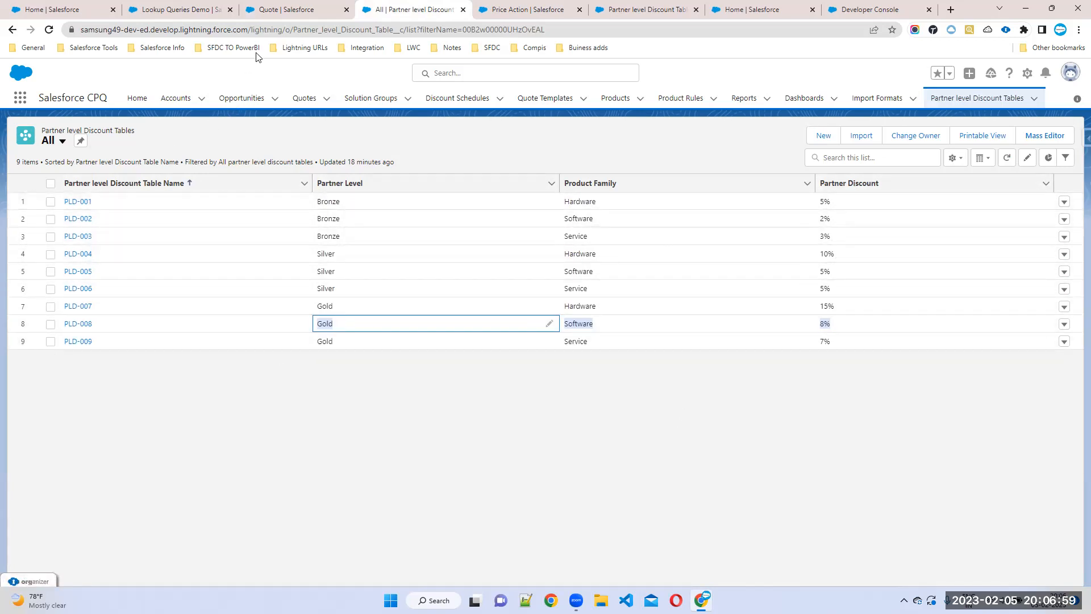
{"action": "left_click", "coordinate": [269, 16]}
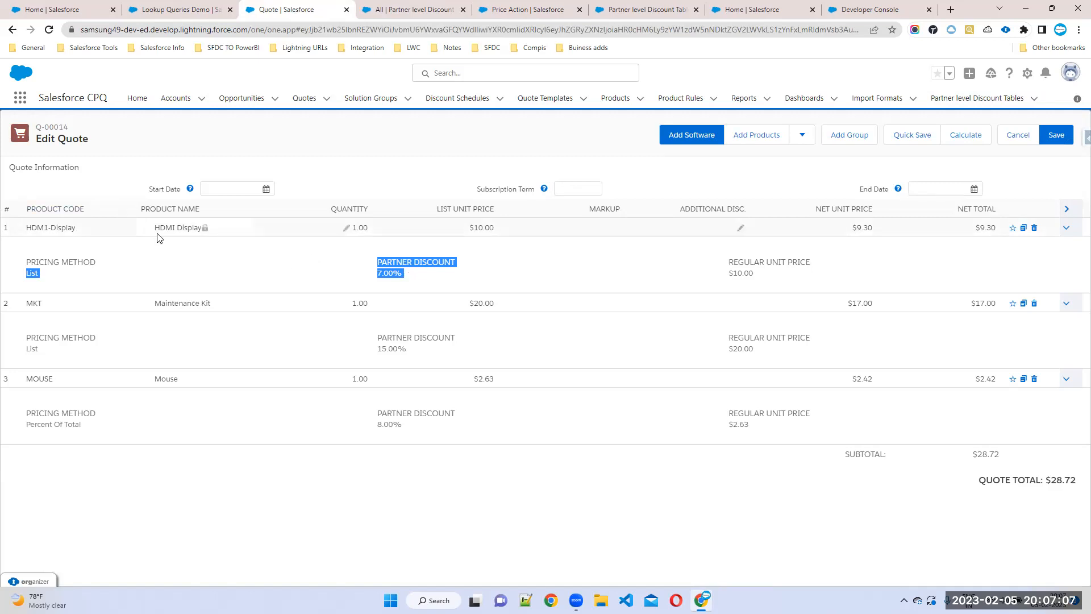
{"action": "left_click", "coordinate": [380, 10]}
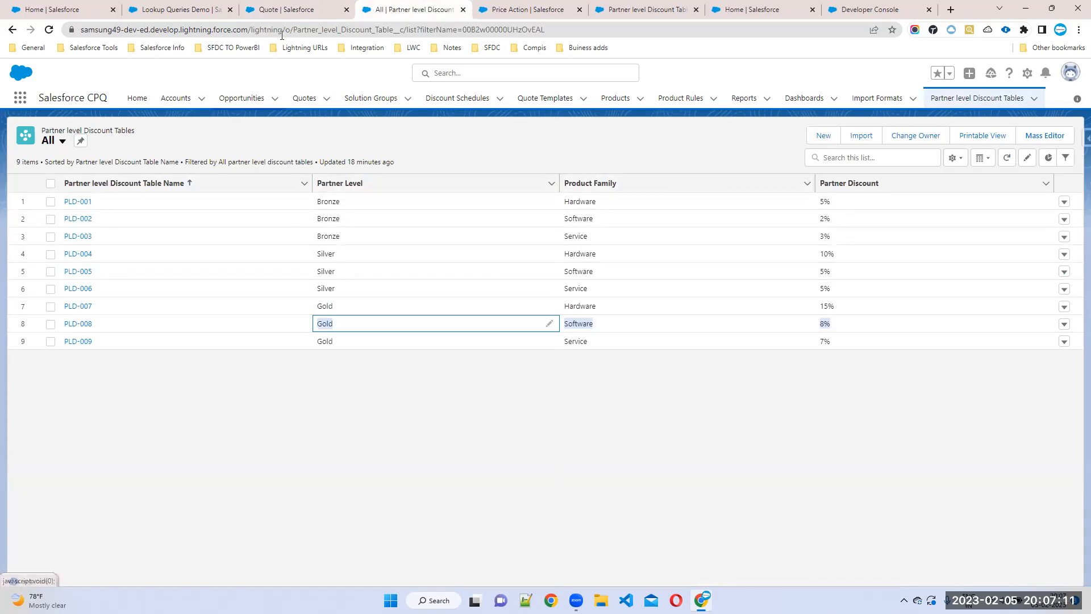
{"action": "key", "text": "ctrl+shift+Tab"}
{"action": "key", "text": "ctrl+shift+Tab"}
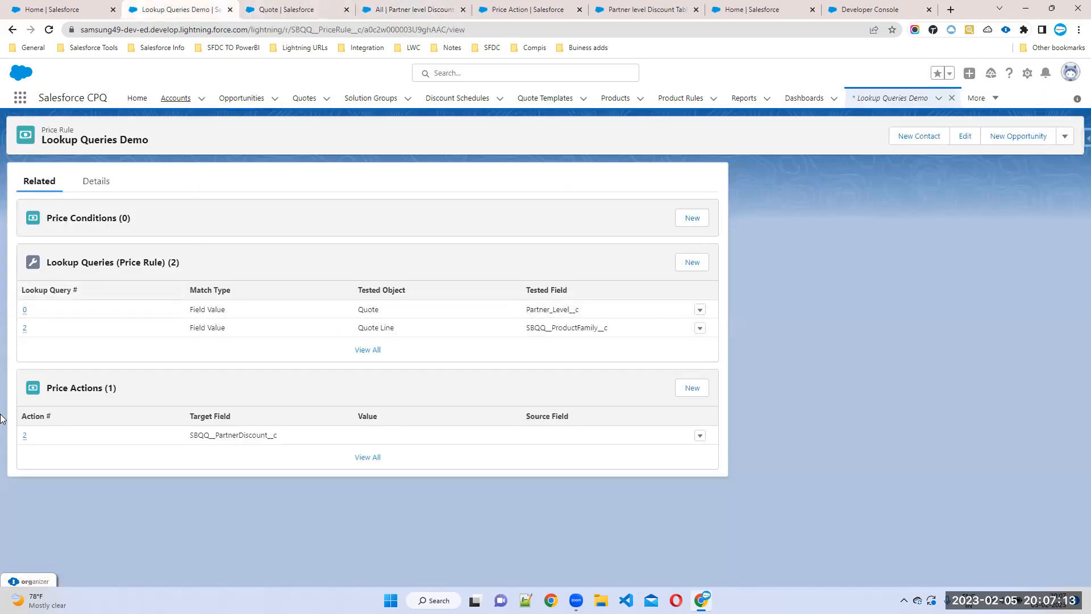